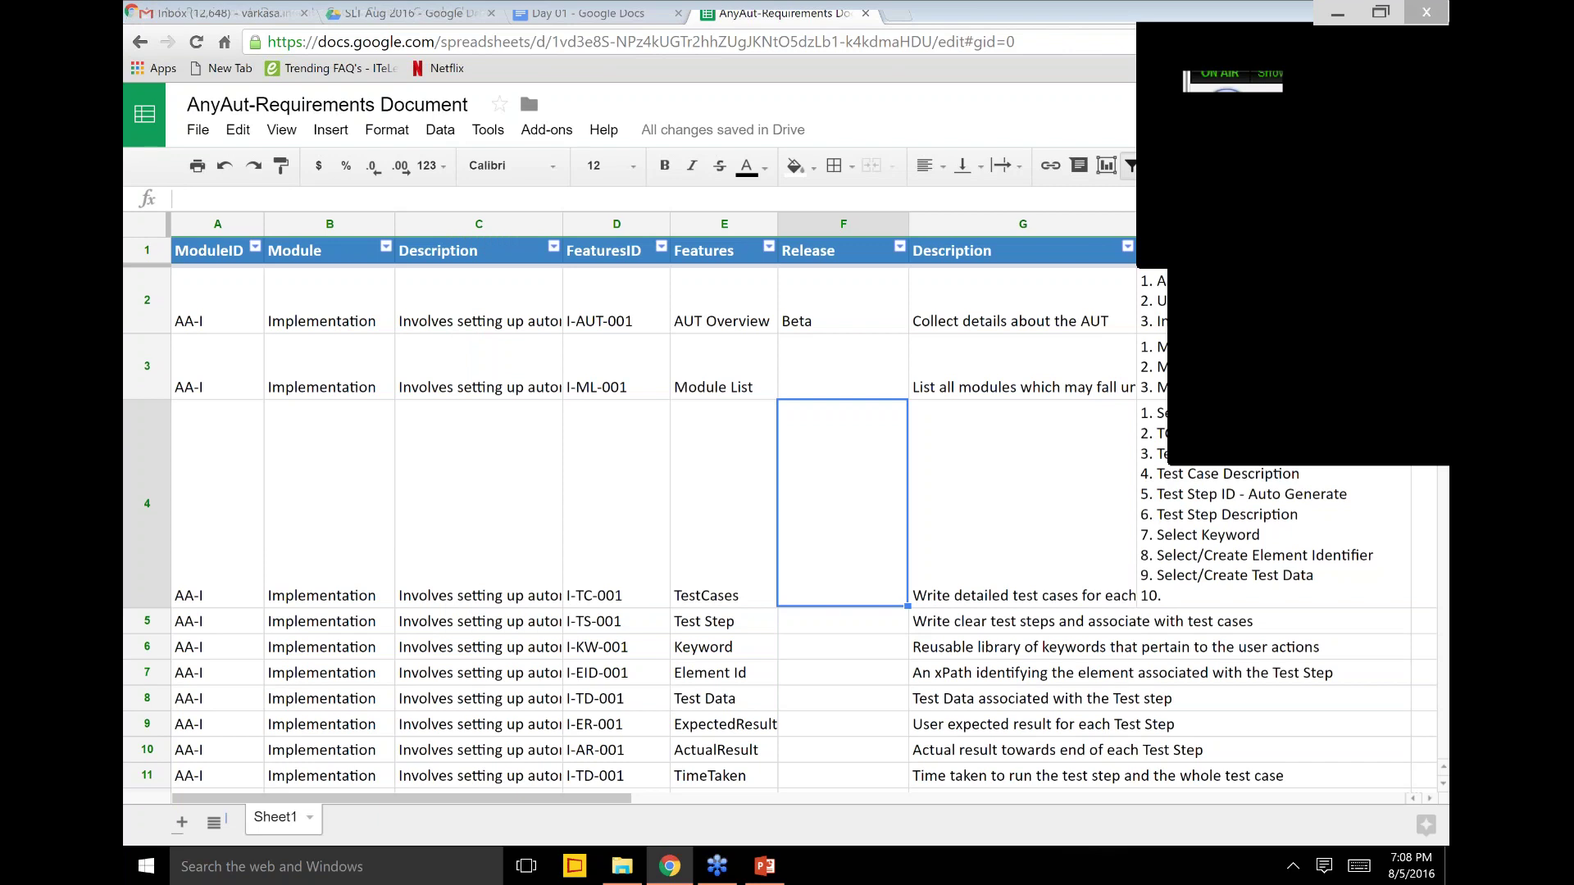
Step: Star the AnyAut-Requirements Document spreadsheet
click(795, 379)
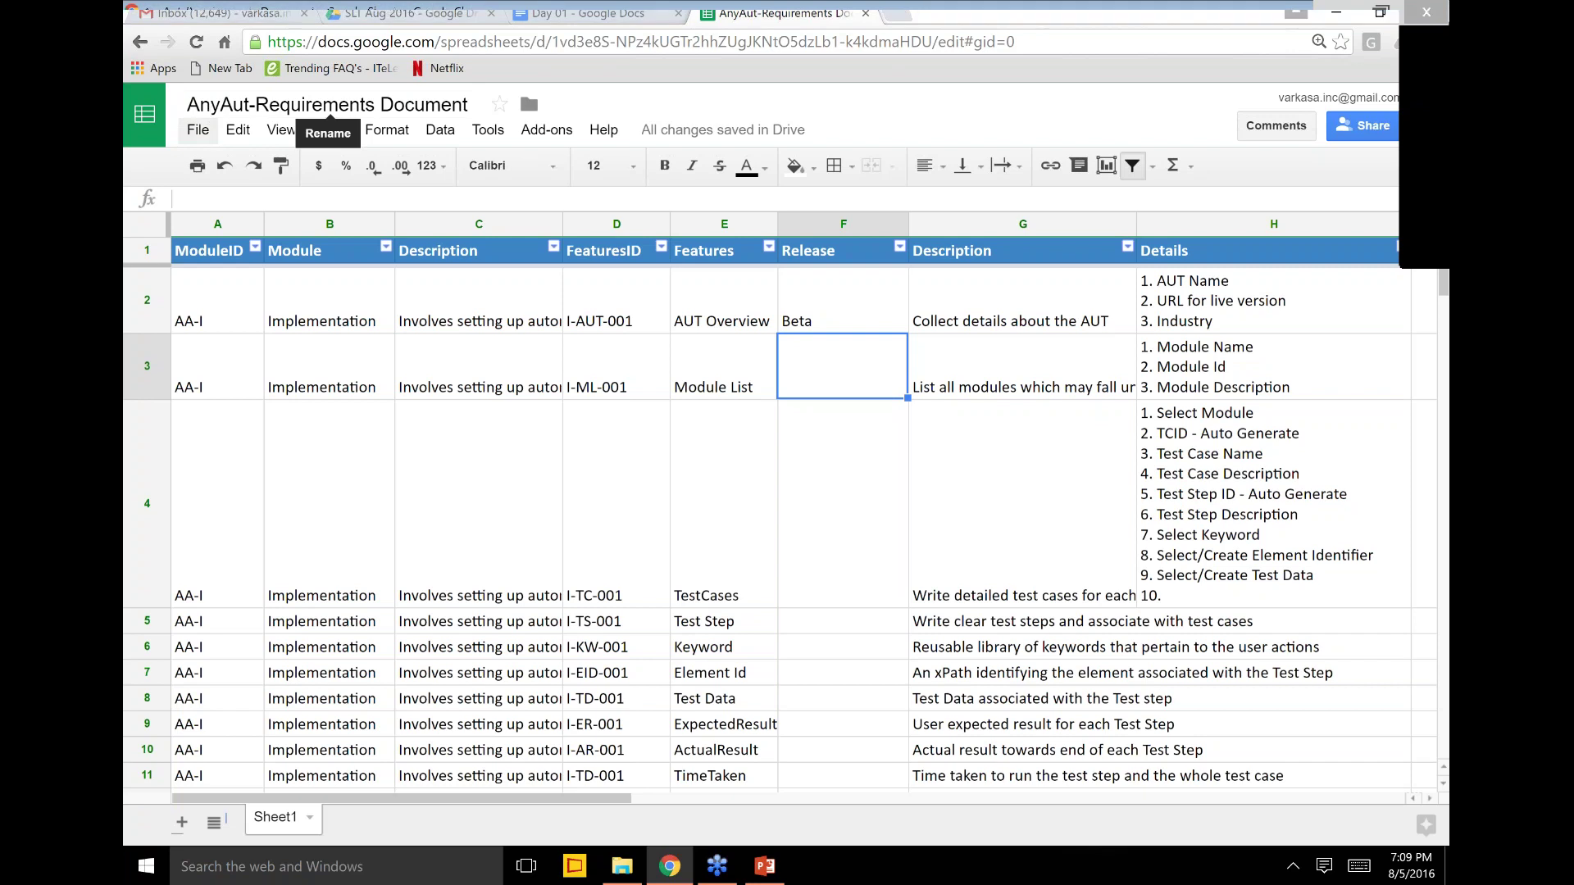
click(501, 107)
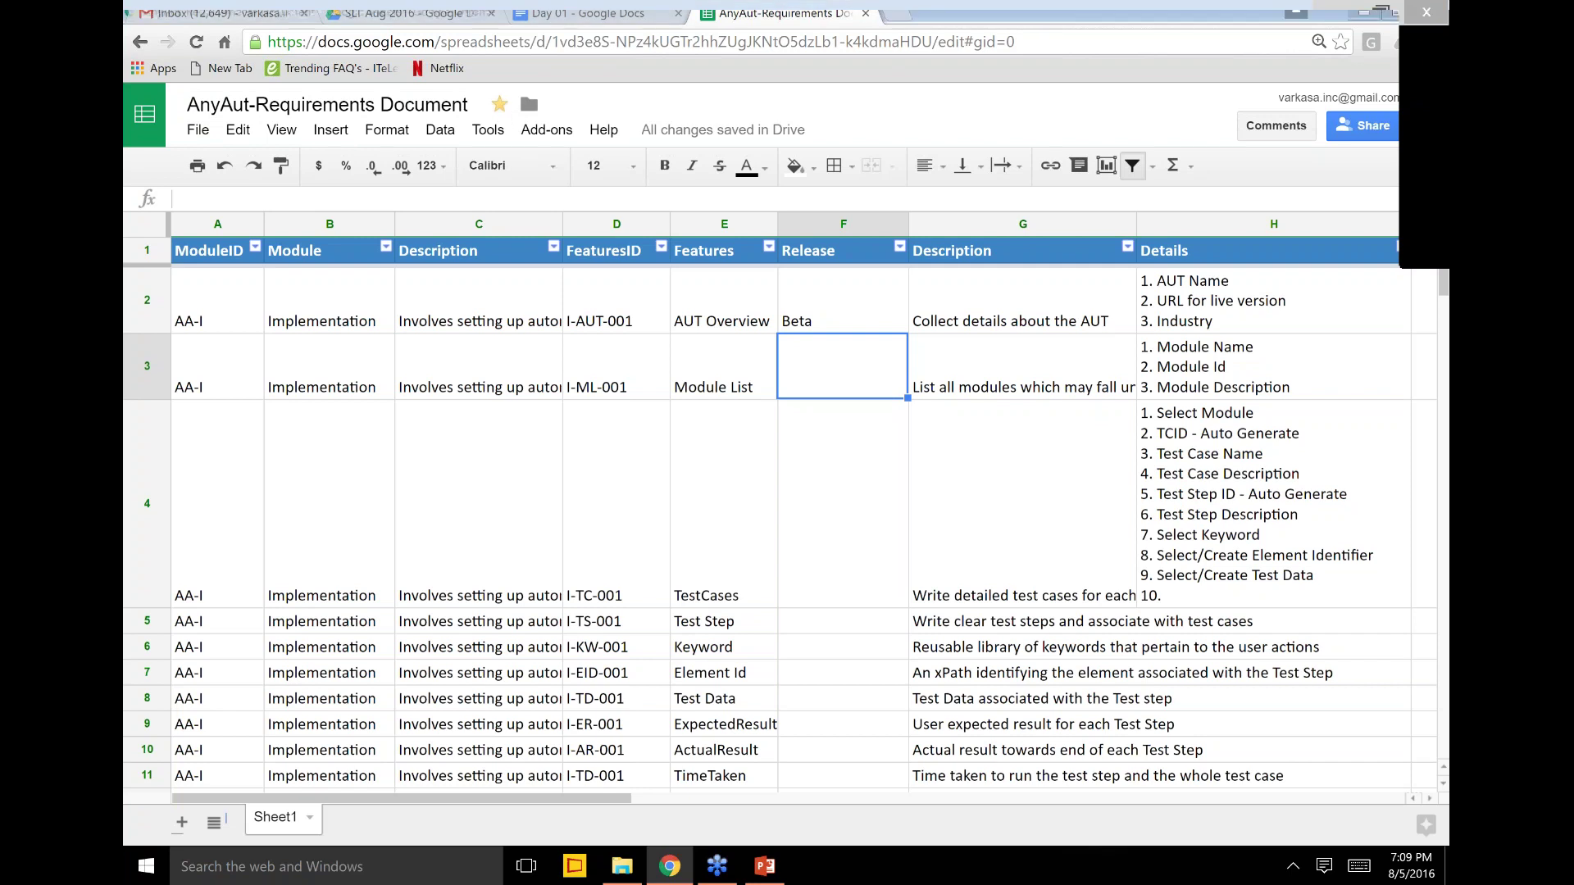
Step: Review the module rows and their descriptions, from Implementation through SetupRun, Execution and Results
click(454, 550)
key(Left)
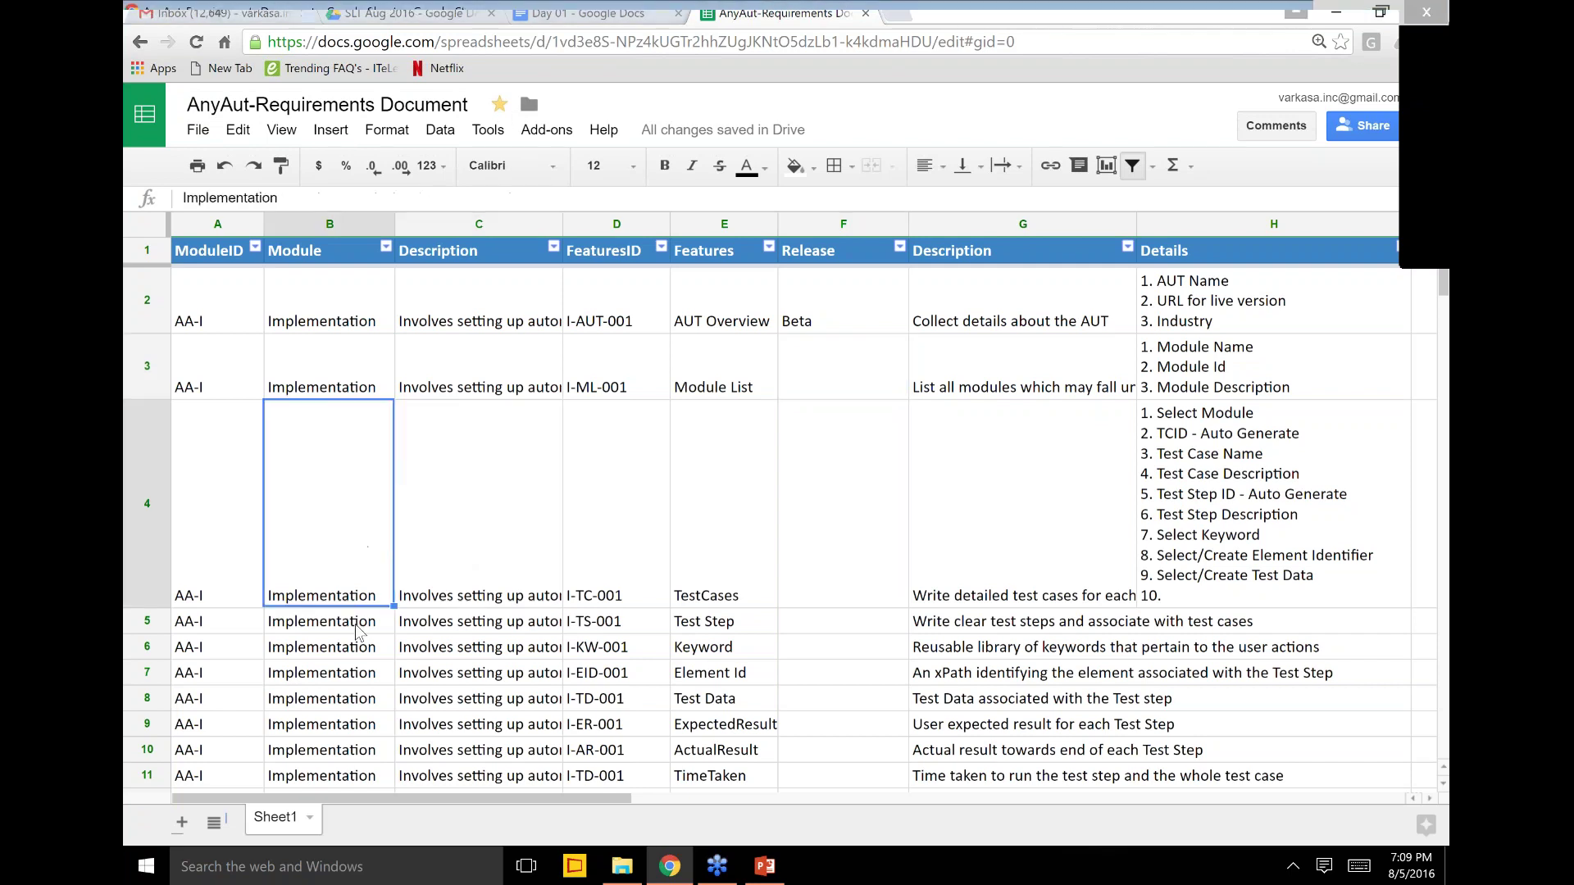
key(Down)
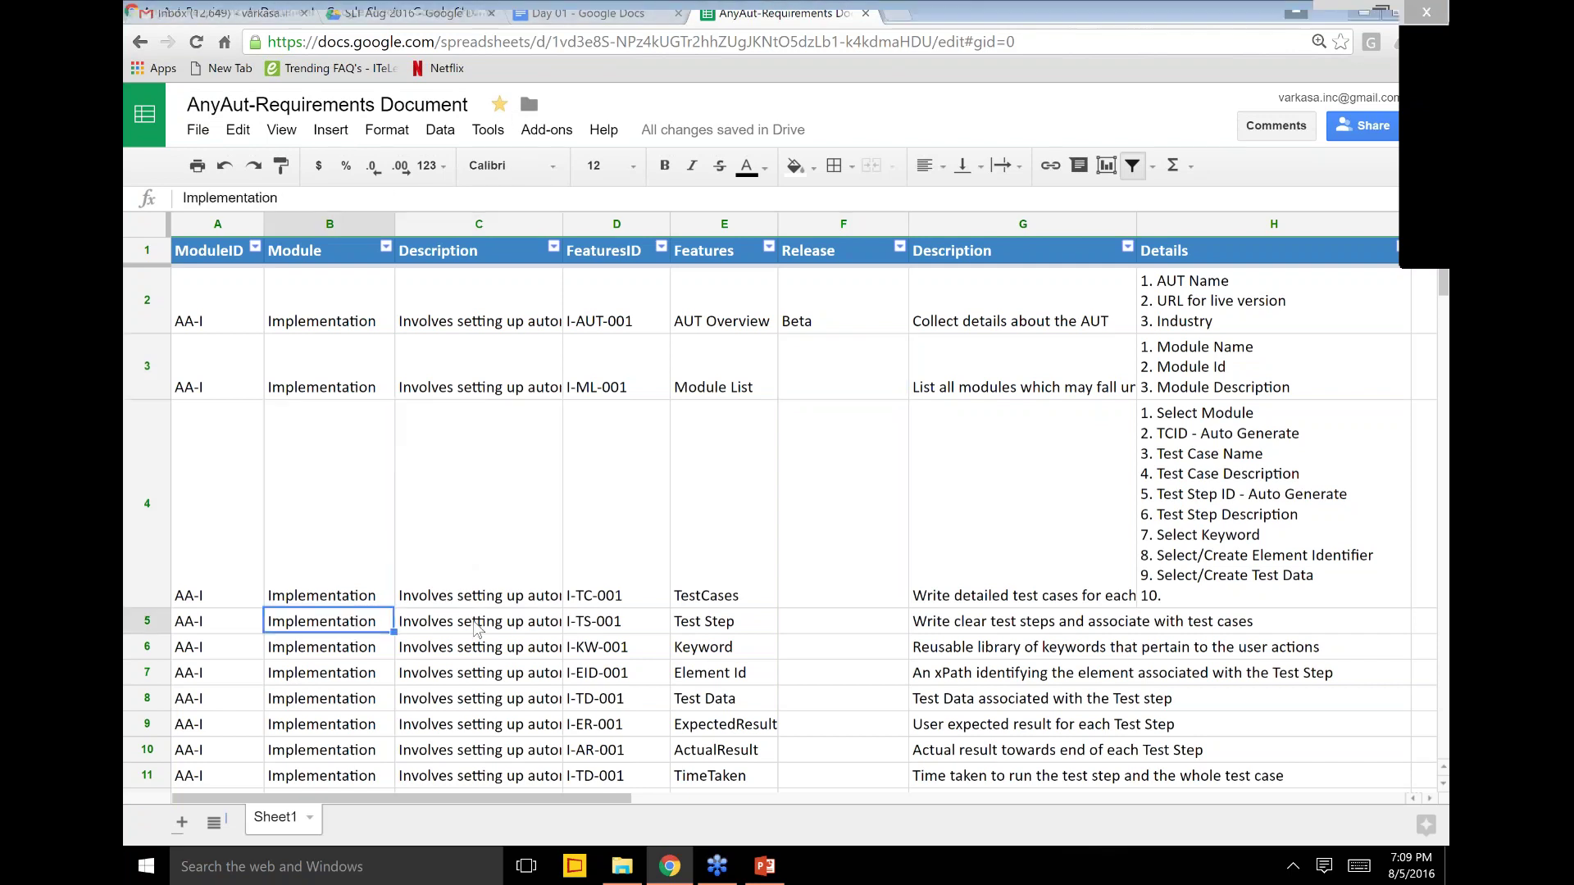
scroll(478, 630, down, 5)
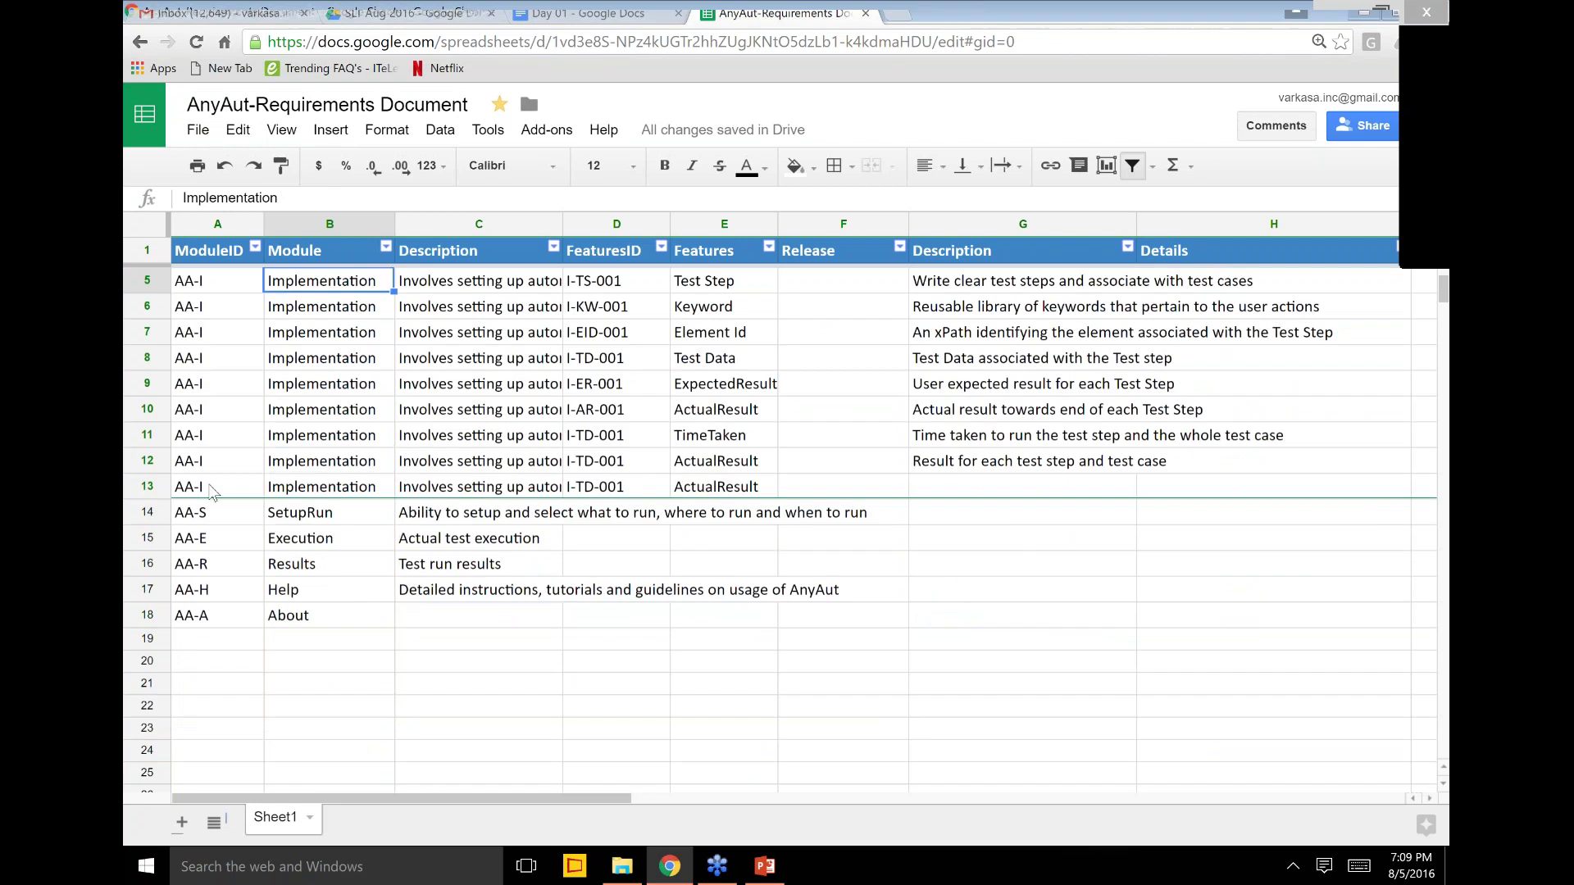
drag(212, 490, 372, 490)
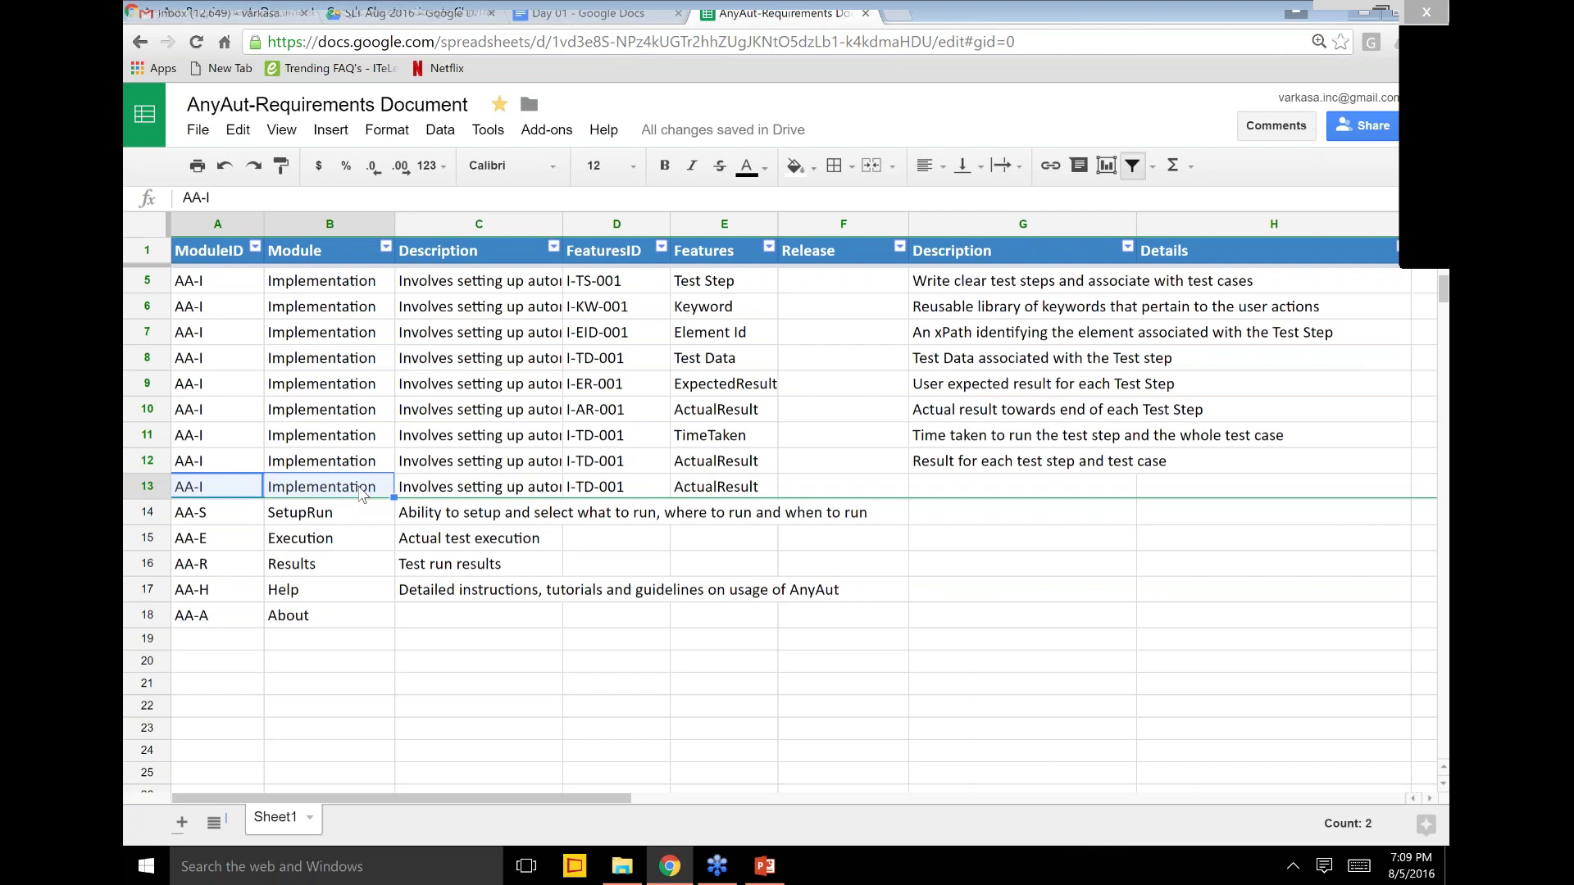
click(504, 492)
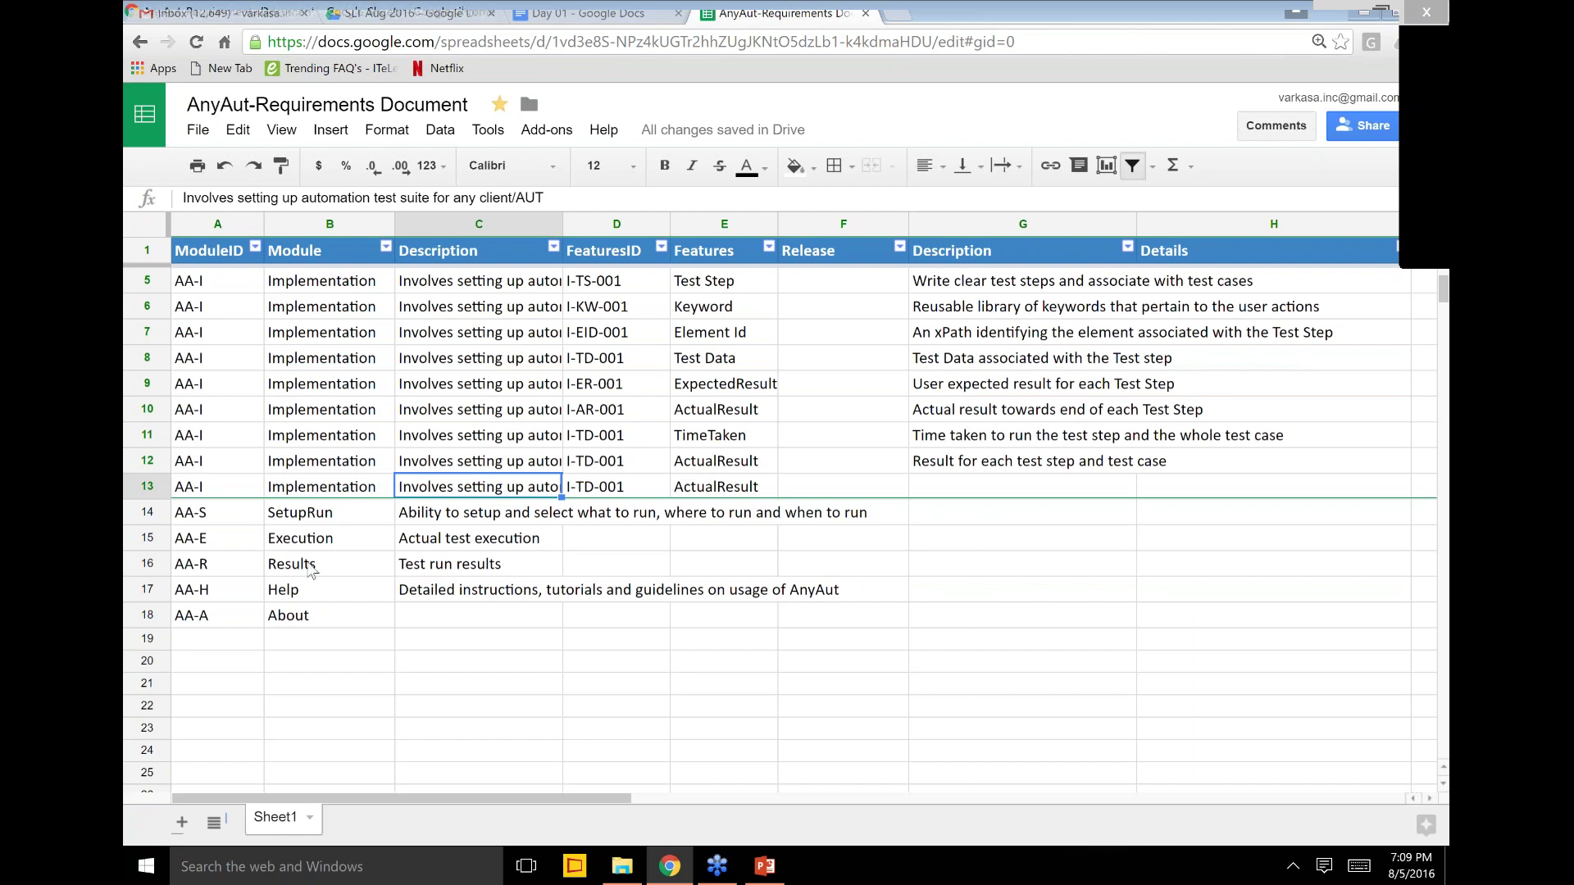
click(314, 515)
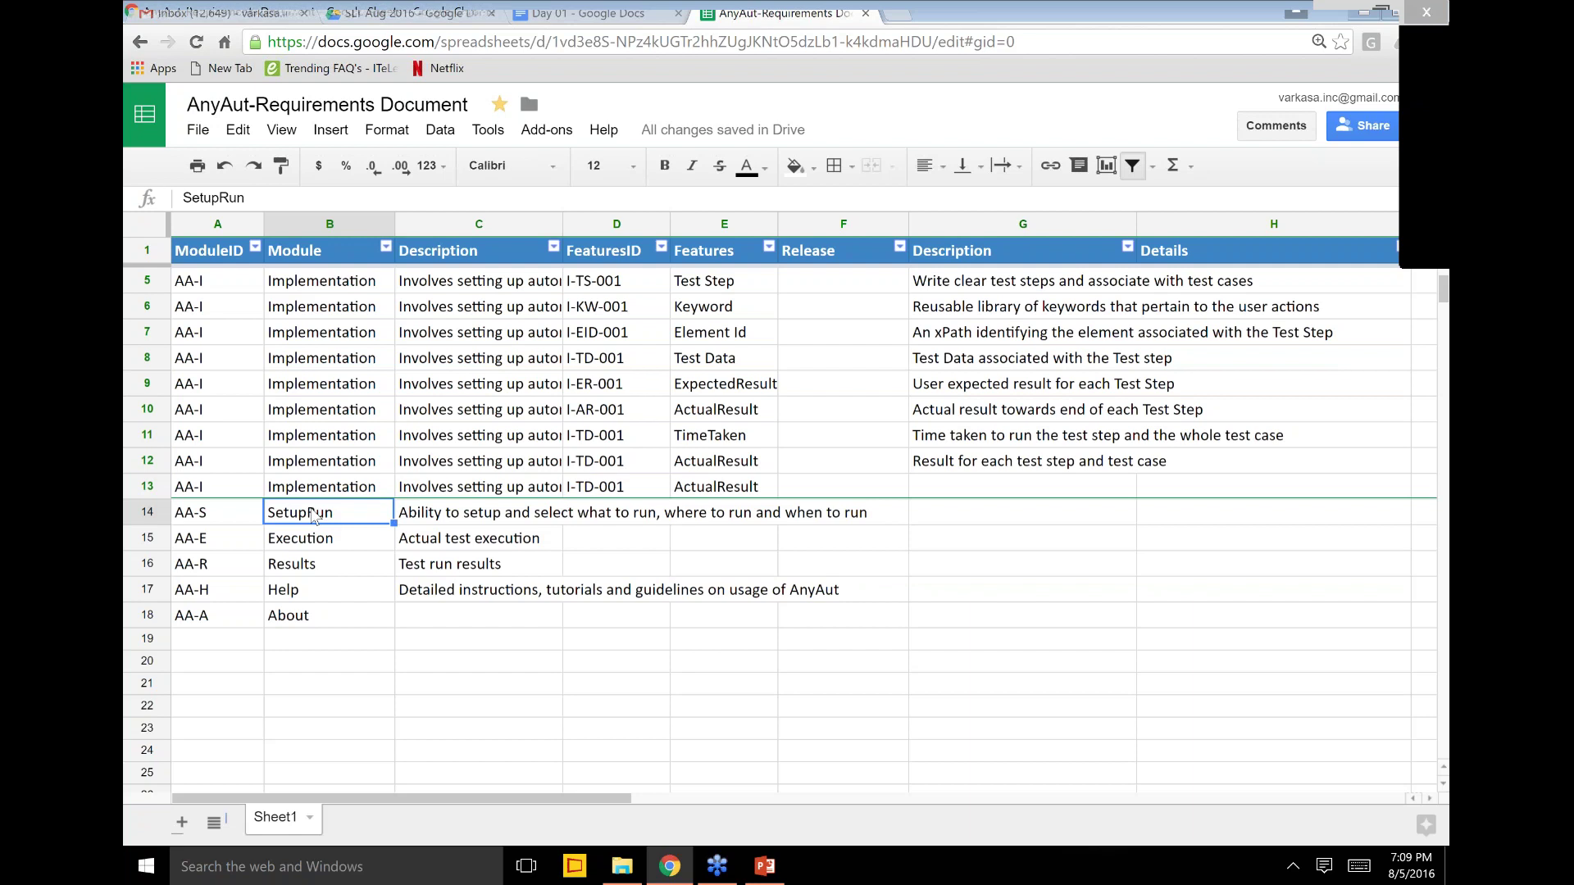
click(470, 518)
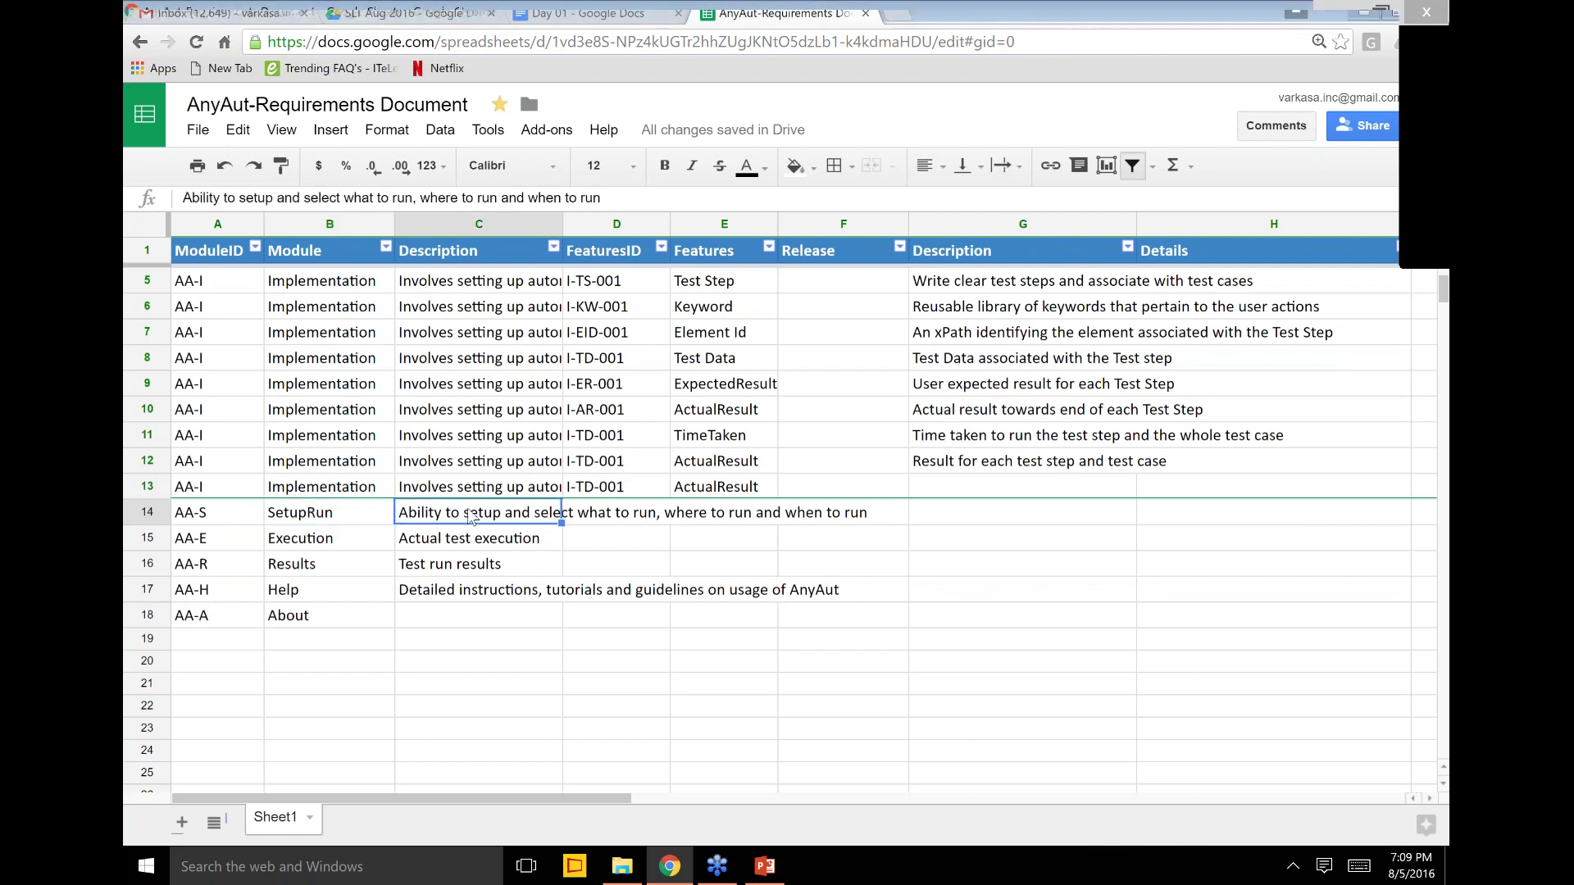
click(338, 545)
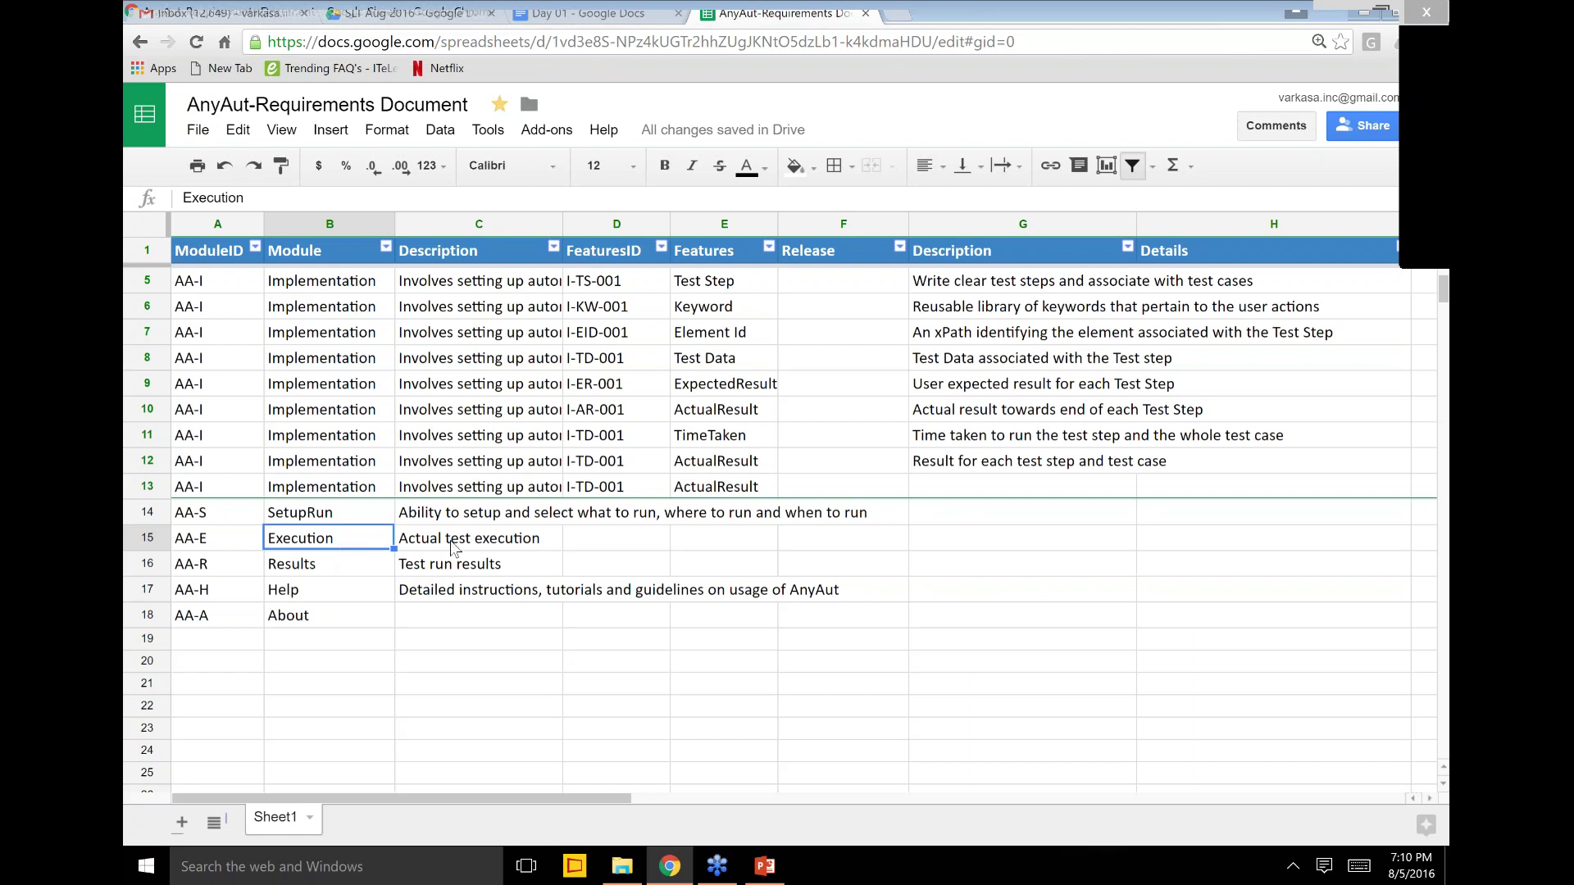
click(329, 568)
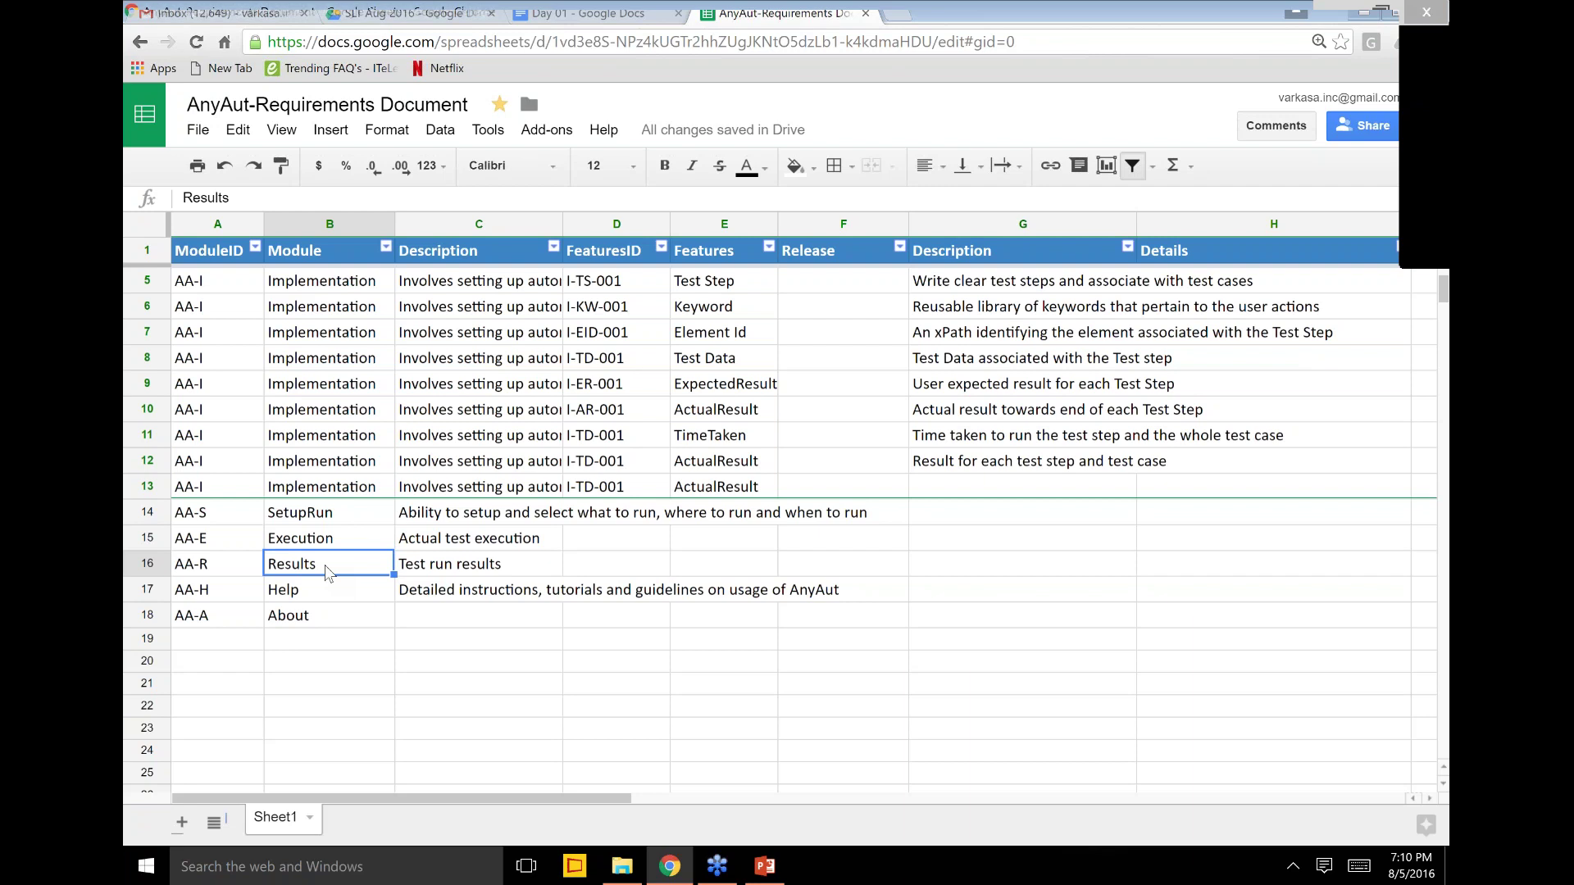
Step: Enter "What is AnyAut all about and how to use it?" as the About module's description in C18
key(Down)
key(Down)
key(Right)
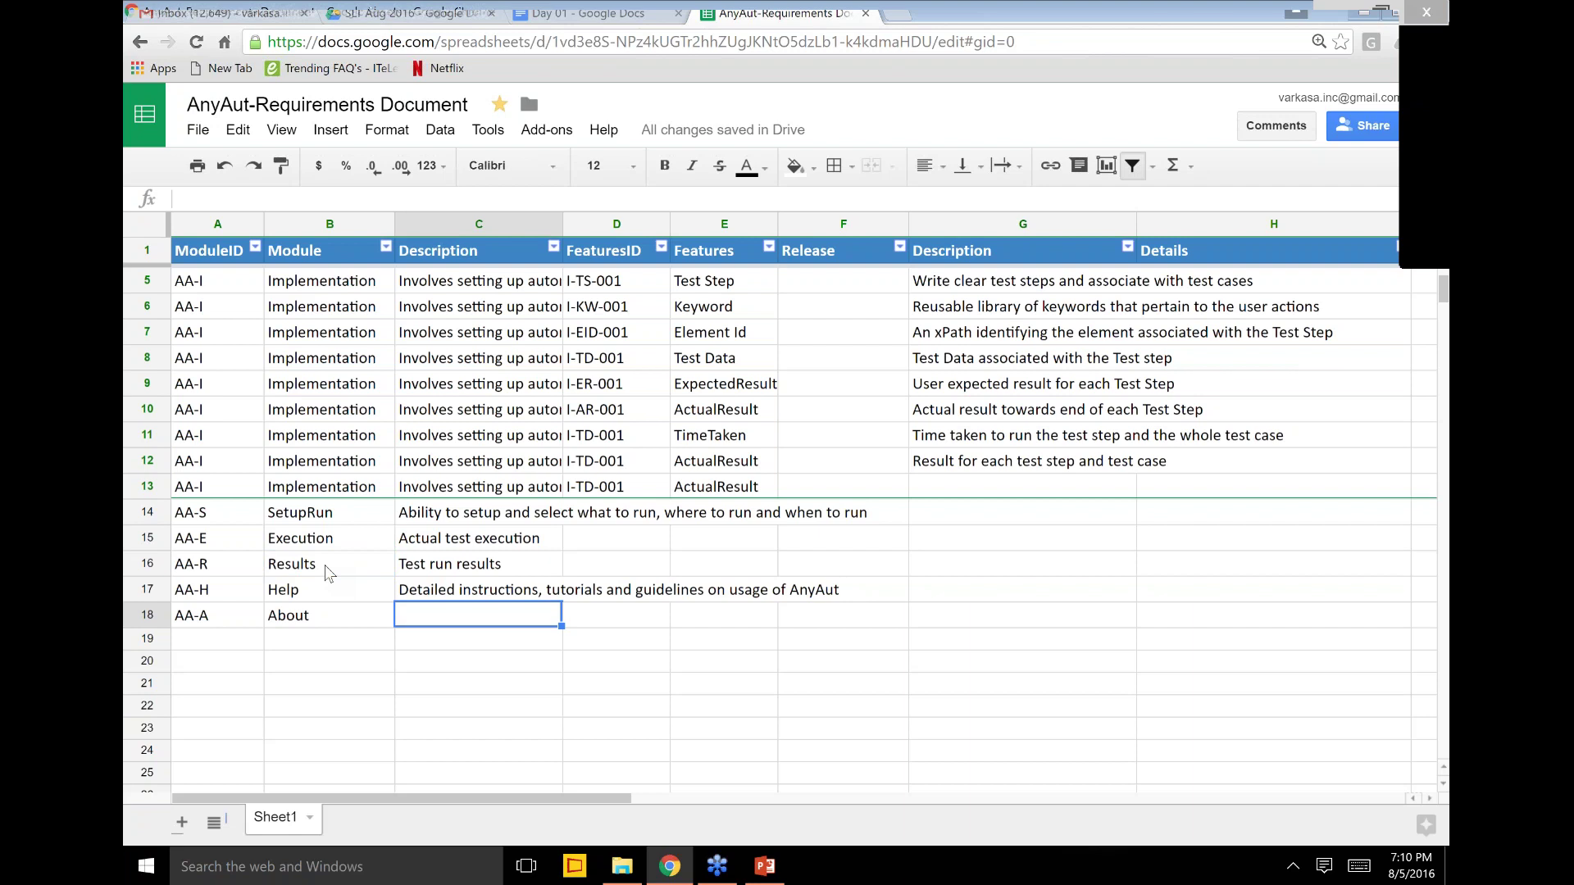
text(What is the)
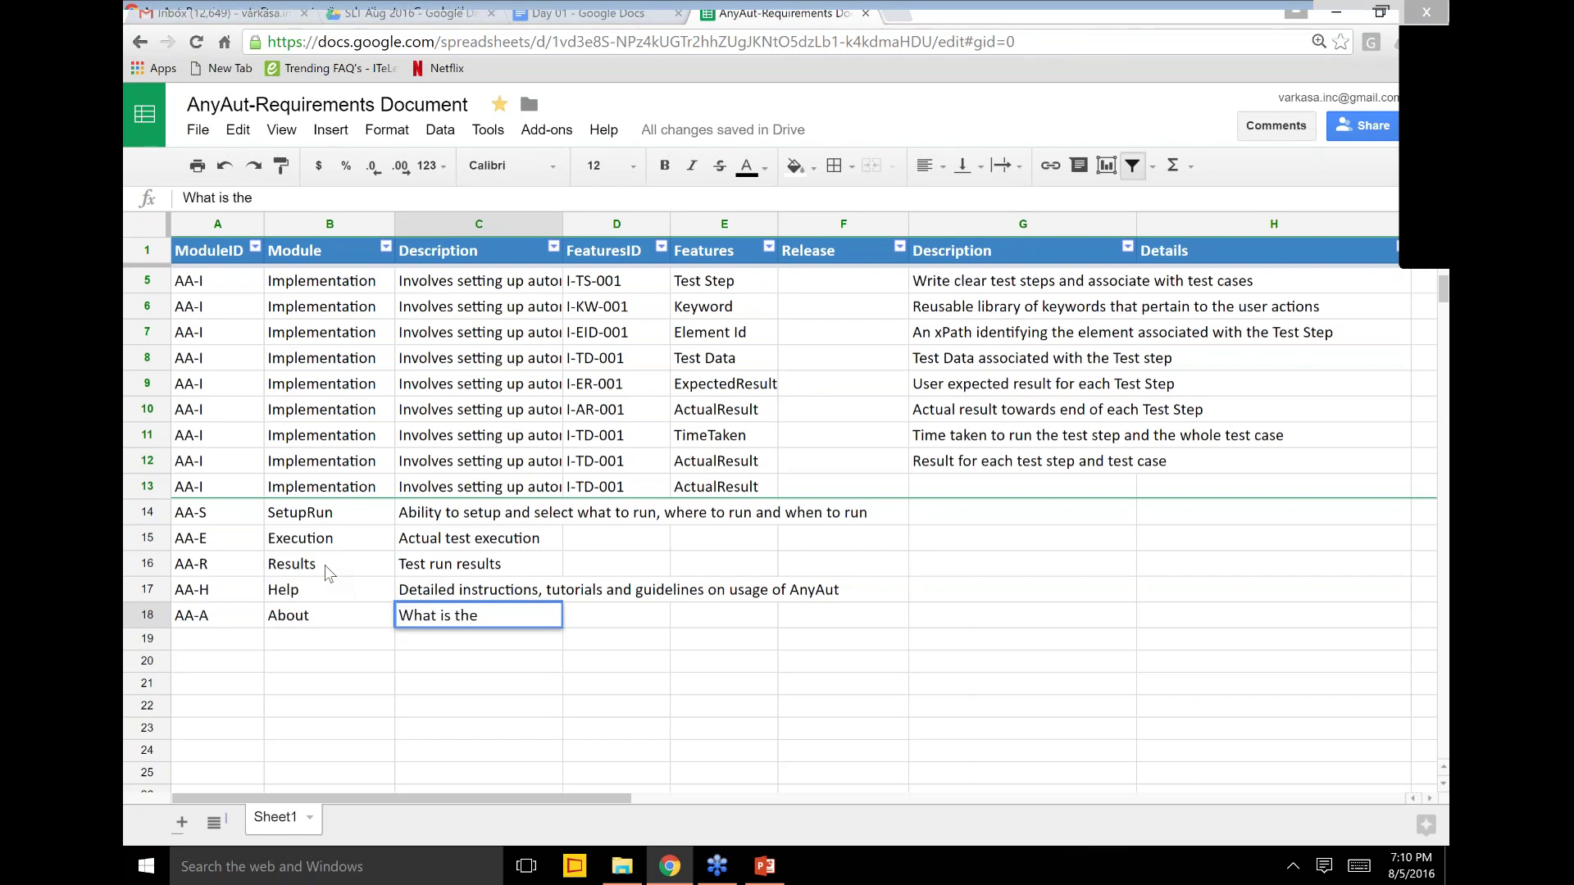
key(BackSpace)
key(BackSpace)
key(BackSpace)
key(BackSpace)
text(Anyau)
key(BackSpace)
key(BackSpace)
text(Aut all about)
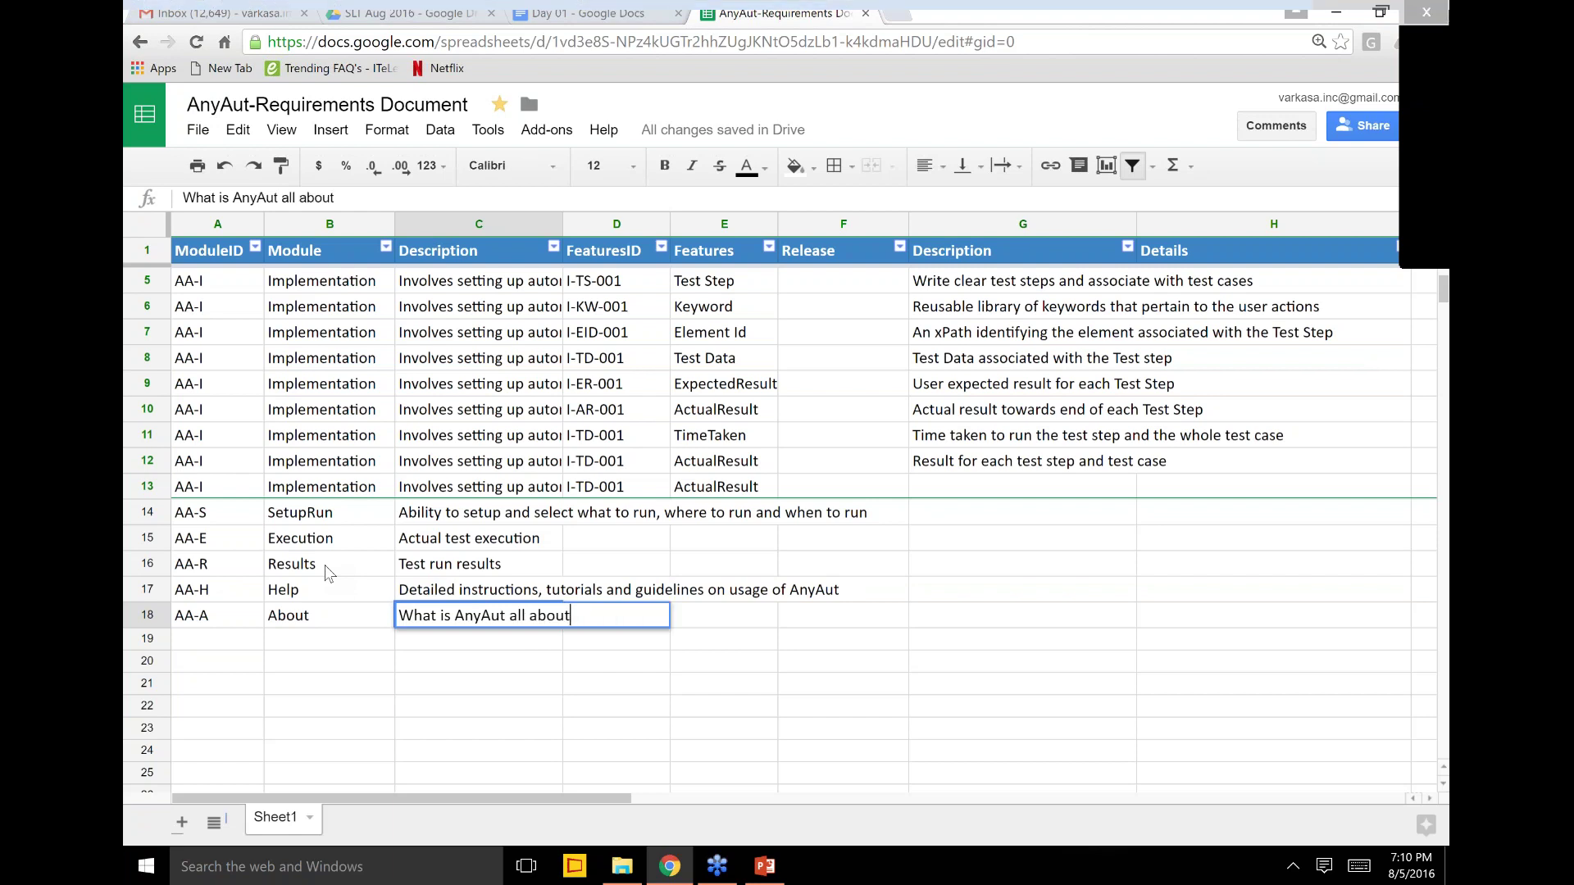
text( and how)
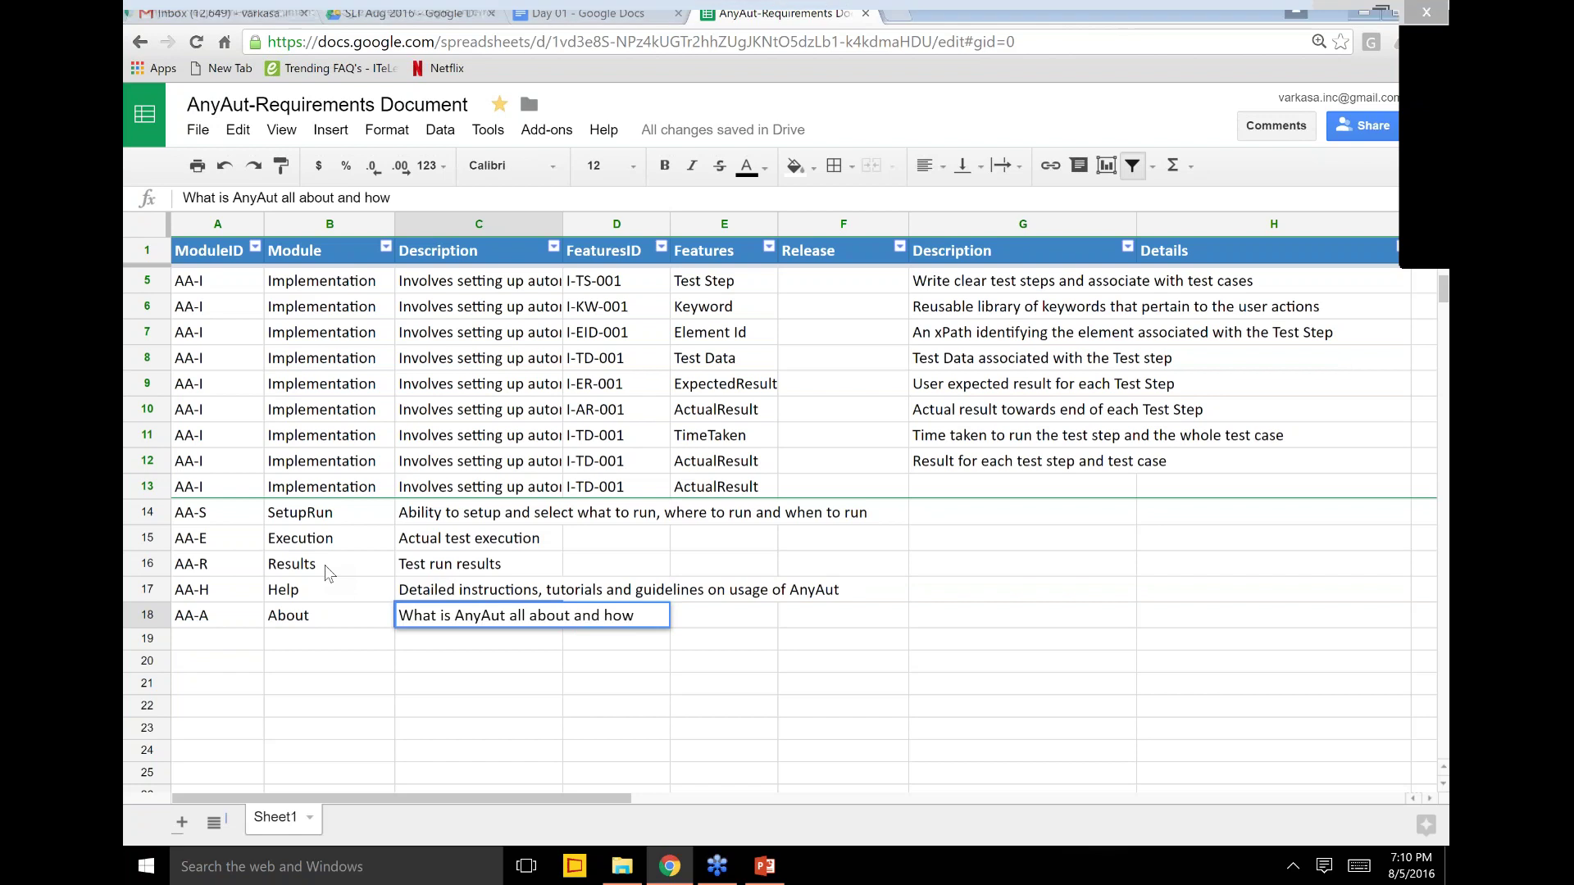
text( to use it)
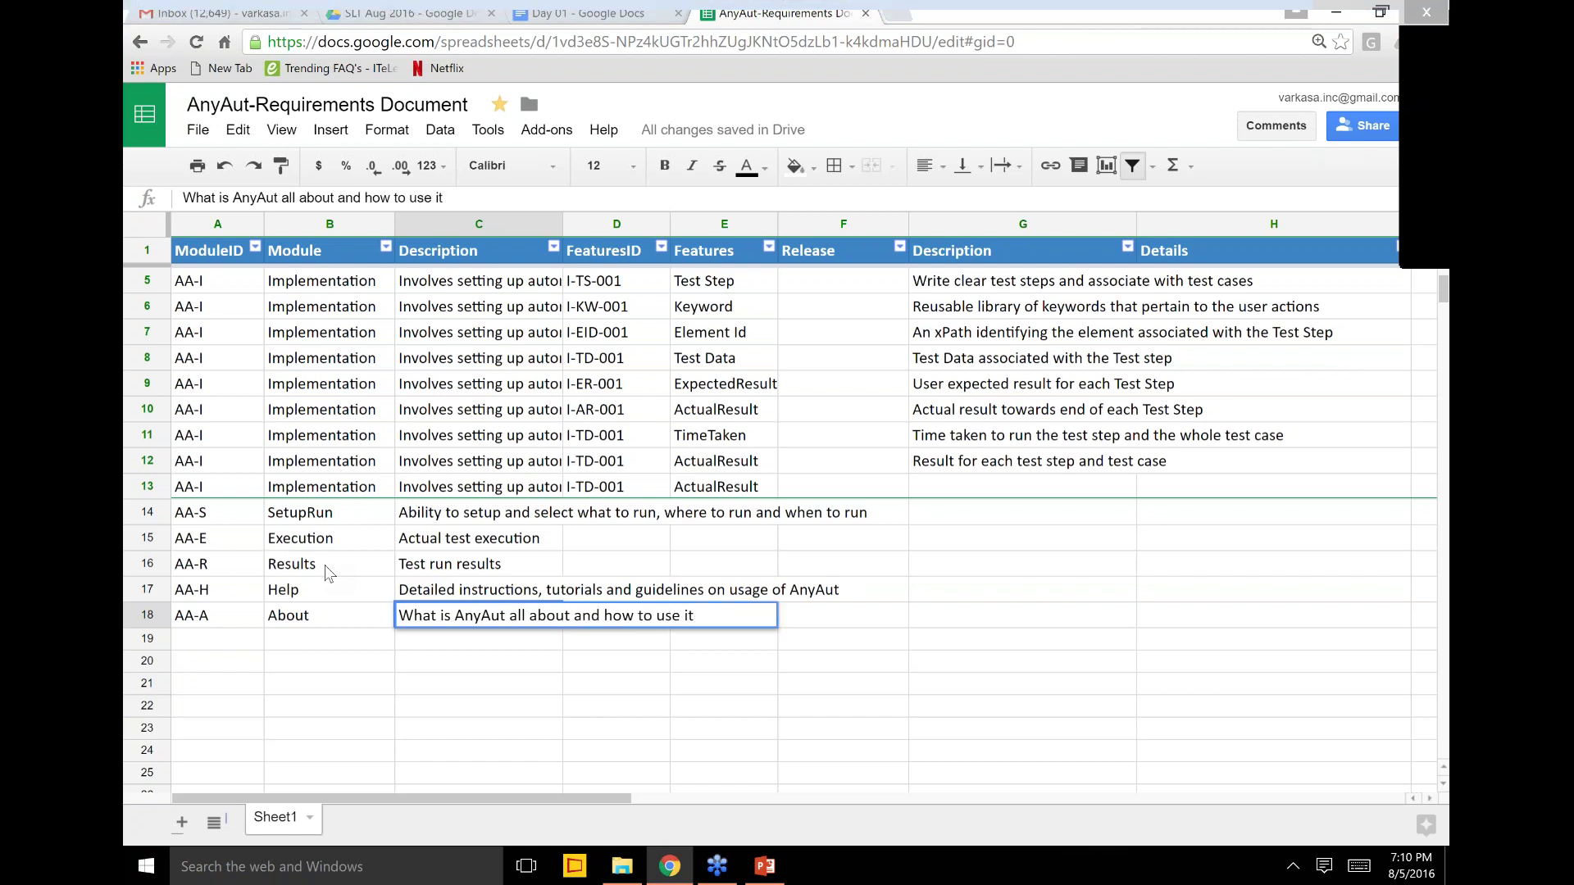
text(?)
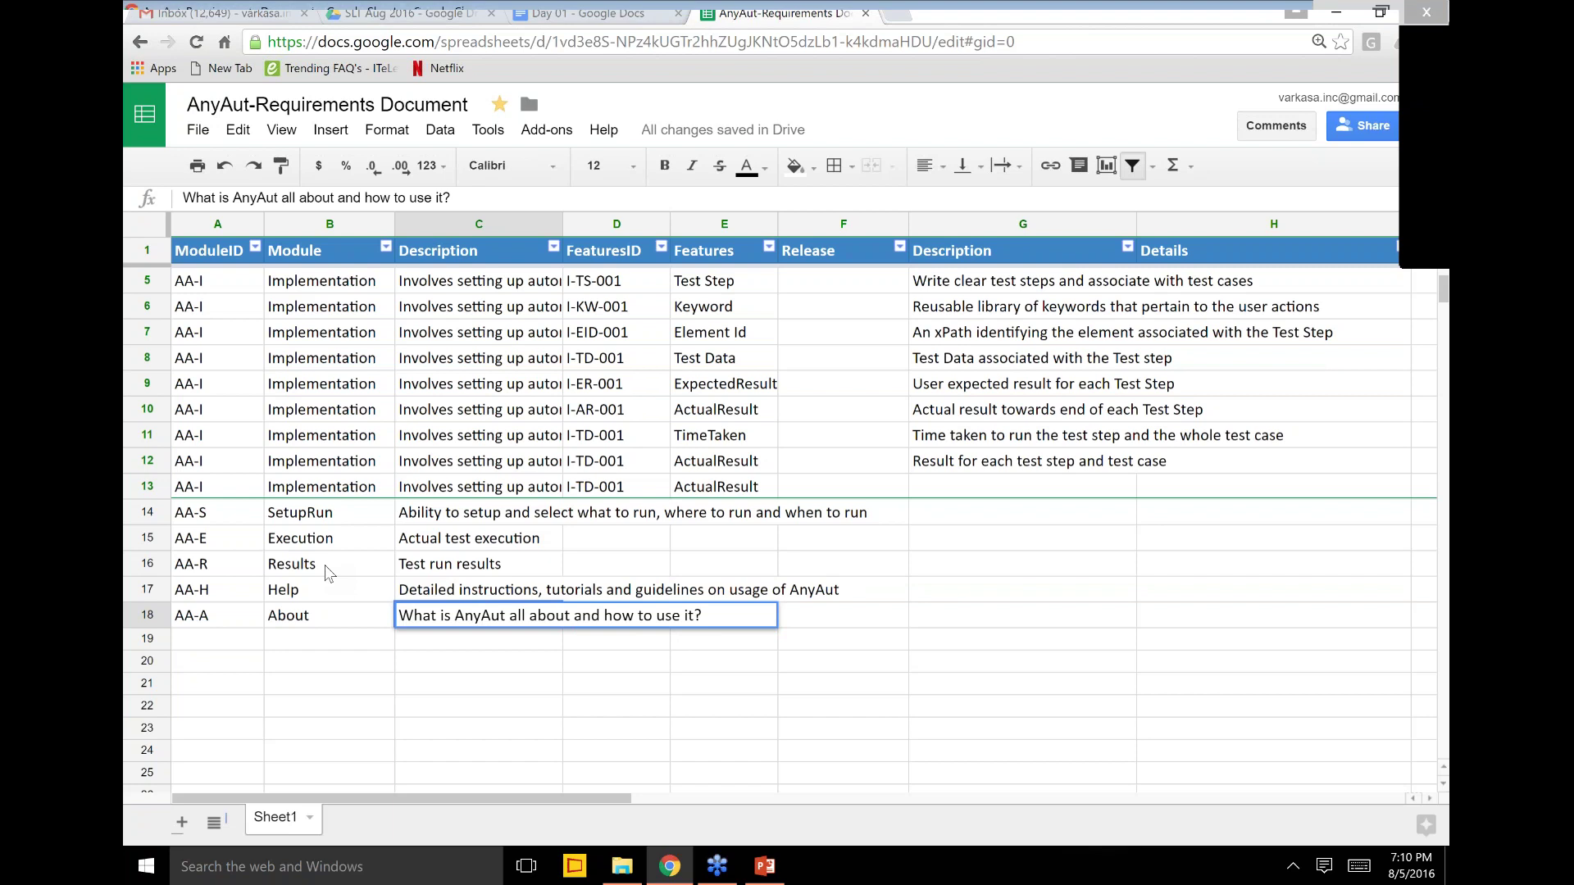
Step: Extend the About module's description with "Set expectations for the user." and commit the cell
text( Set expectati)
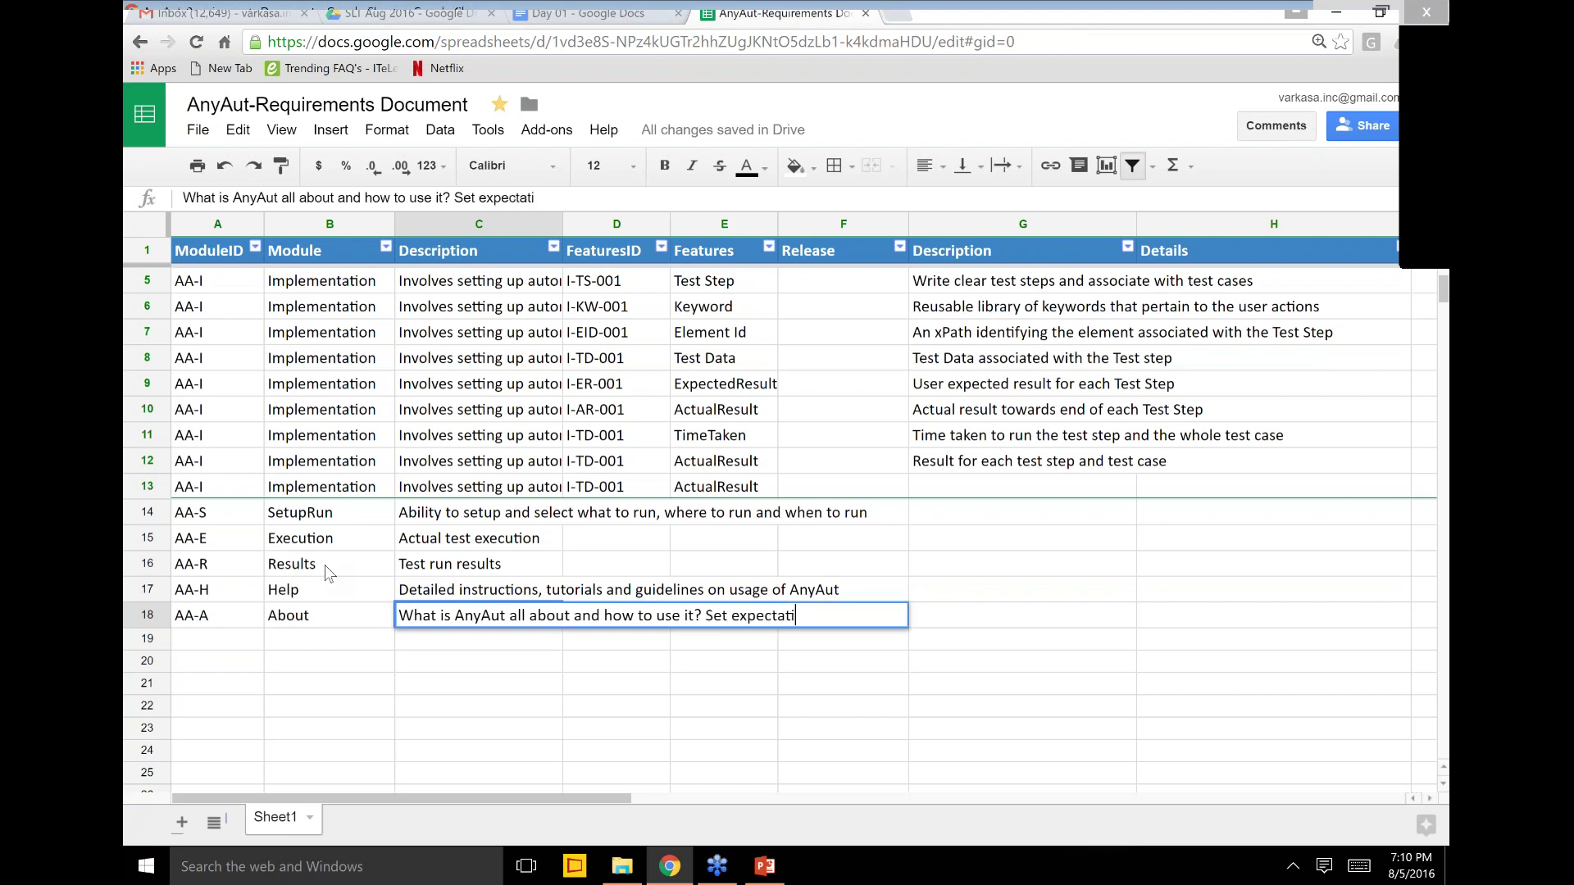
text(ons for the )
text(us)
text(er.)
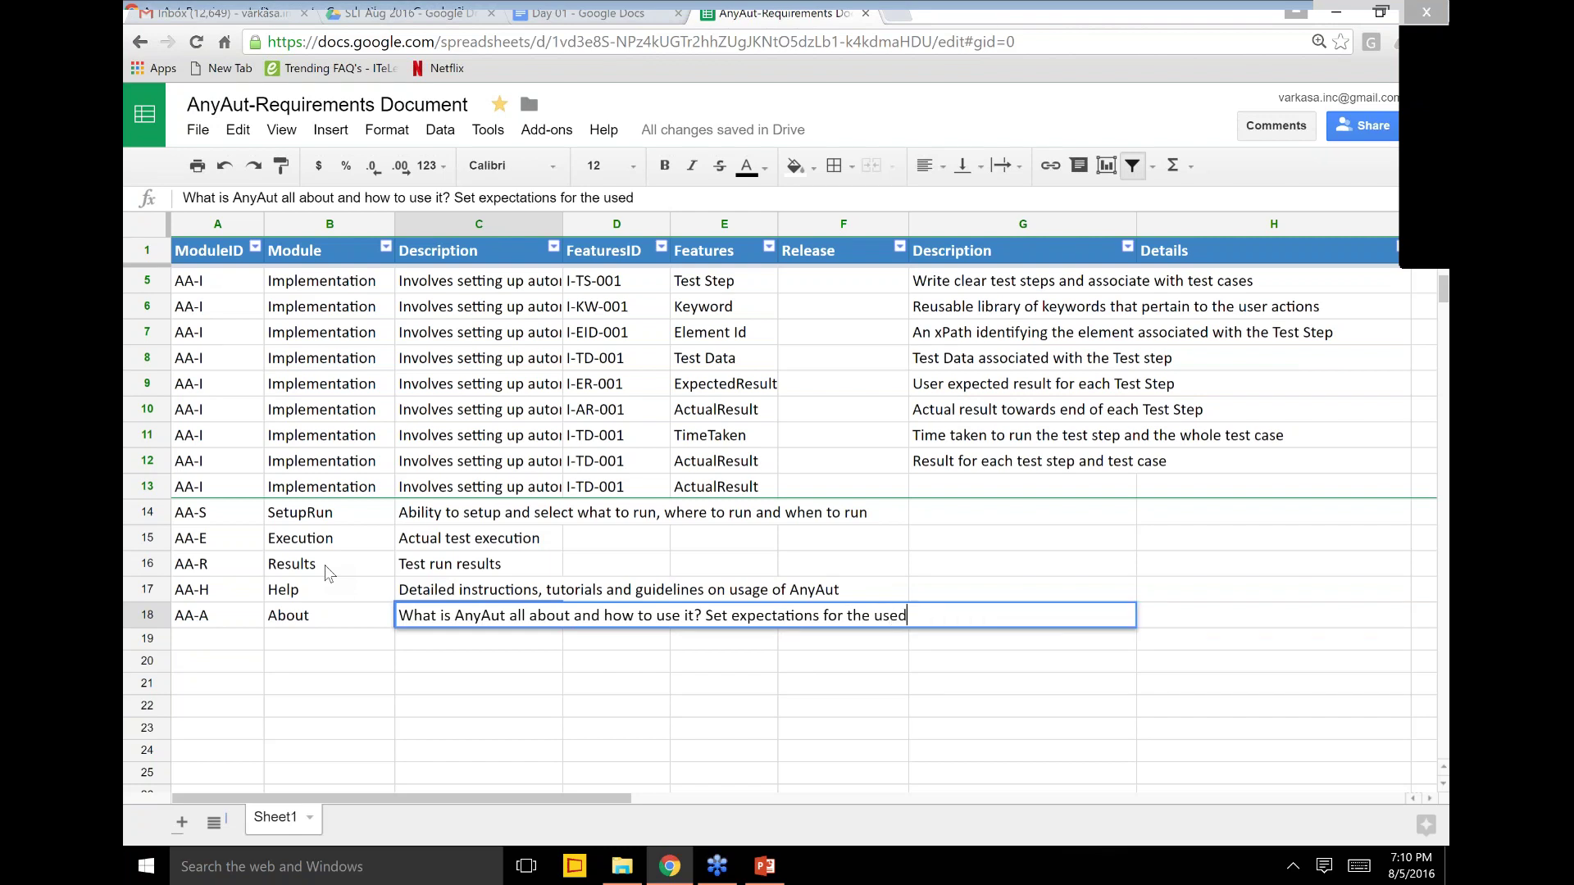
key(Return)
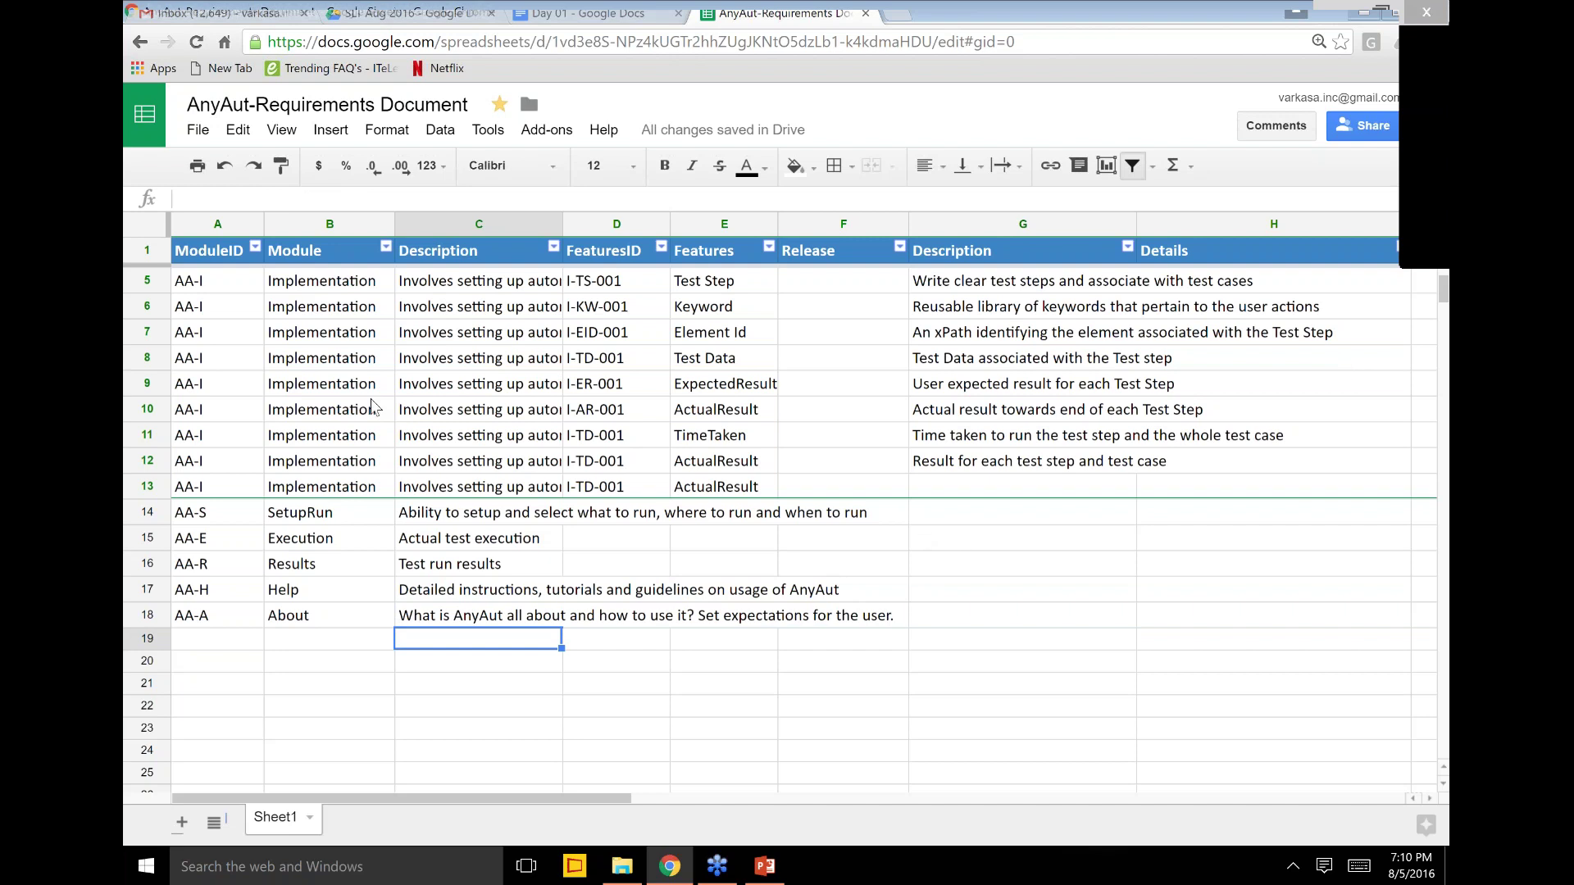
Step: Examine the Implementation module's features, checking the descriptions and details of AUT Overview and Module List
click(347, 367)
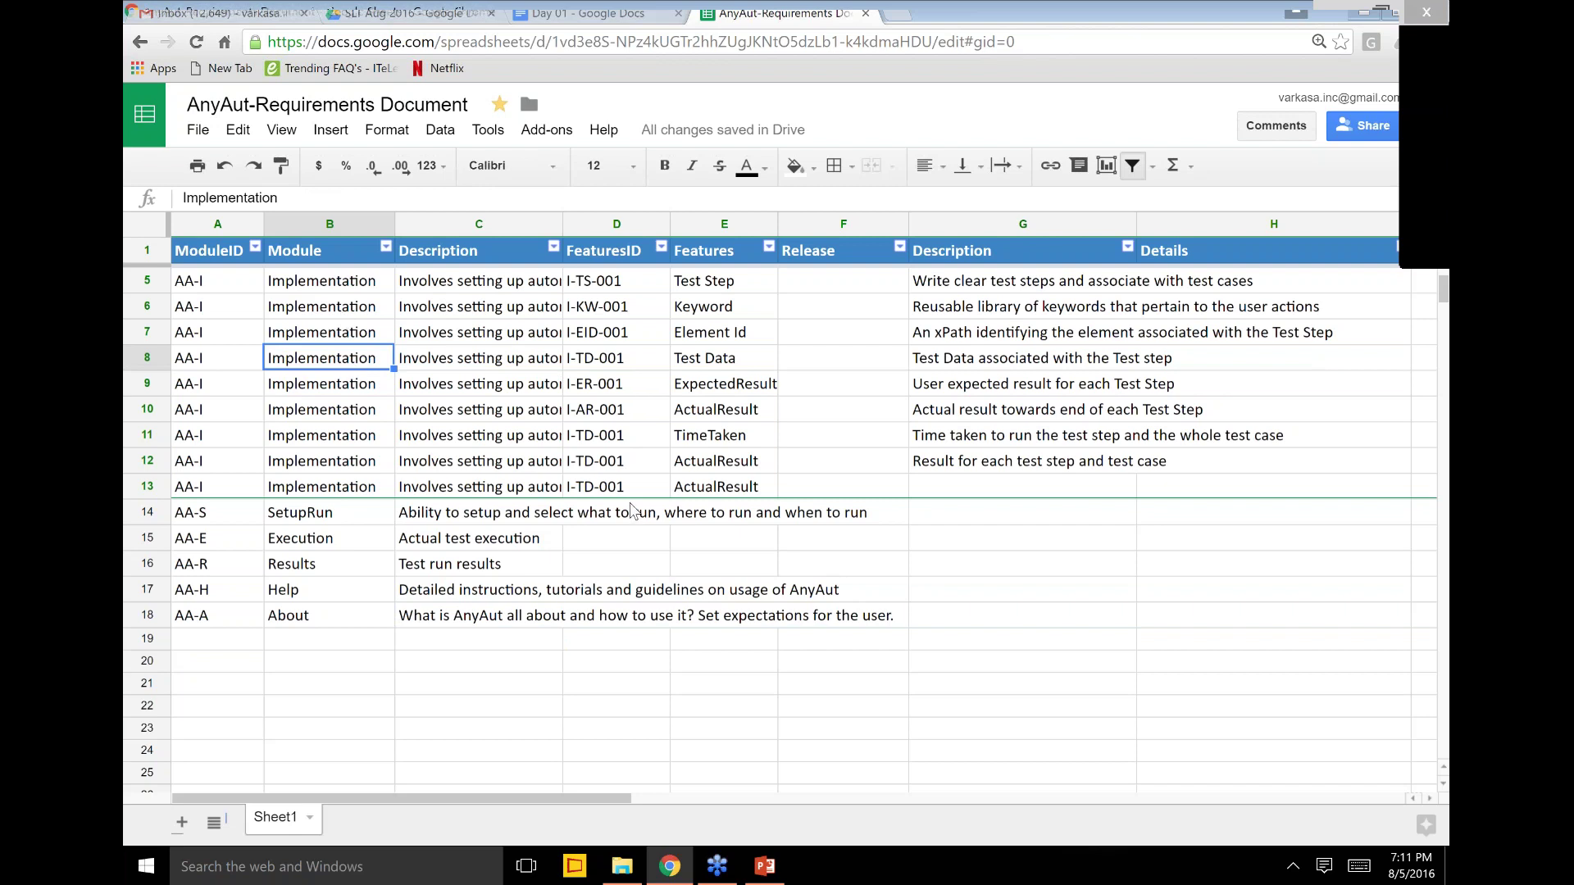
scroll(639, 508, up, 1)
scroll(639, 509, up, 1)
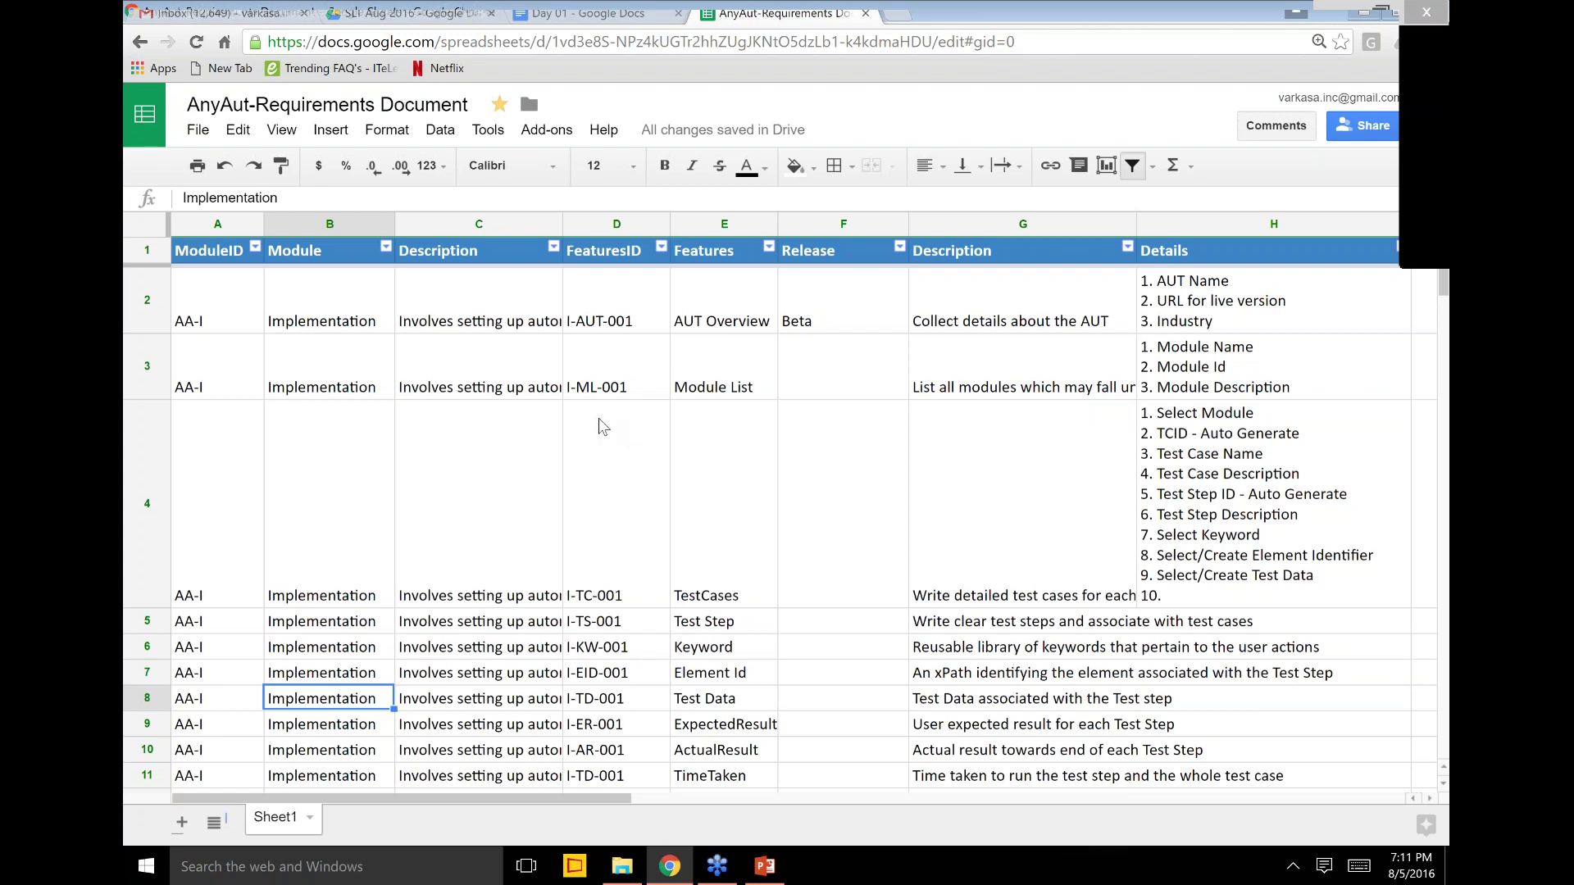
click(1438, 42)
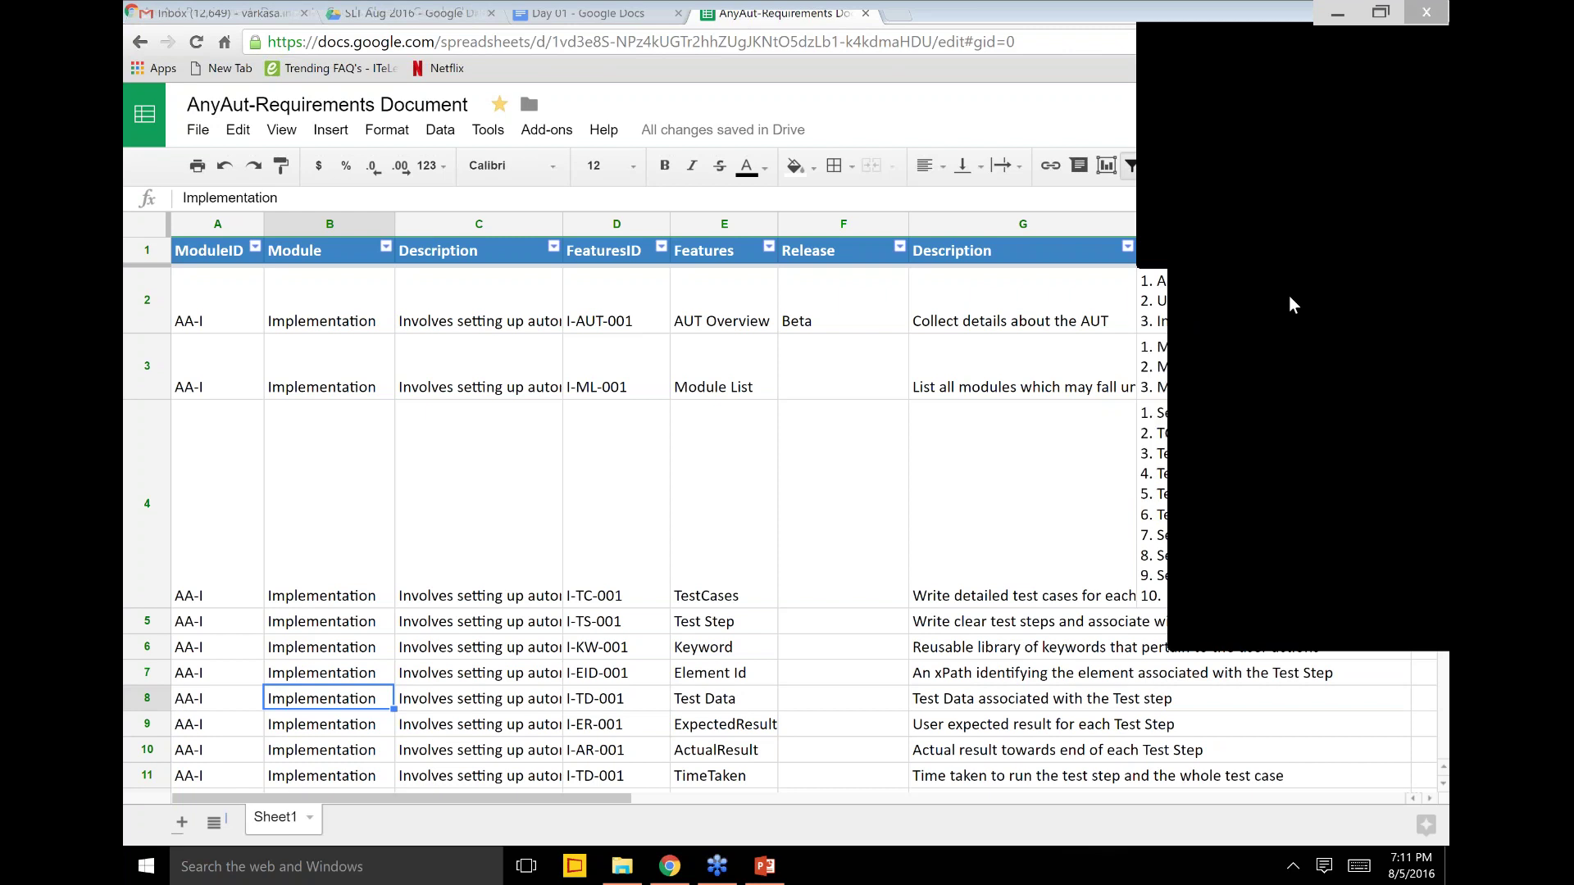
click(956, 326)
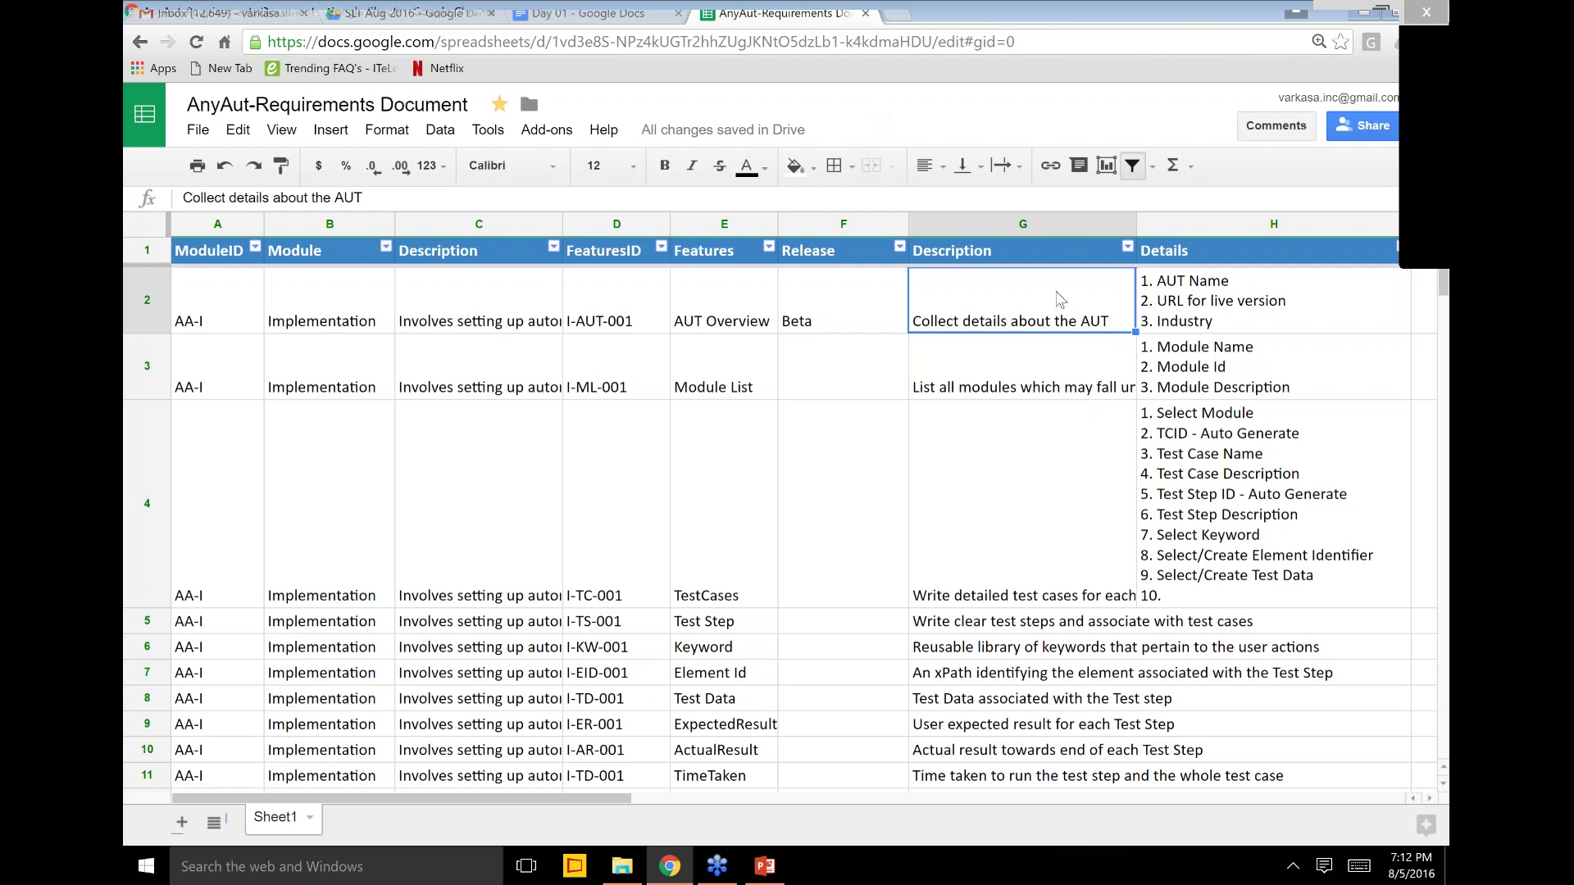
click(1193, 305)
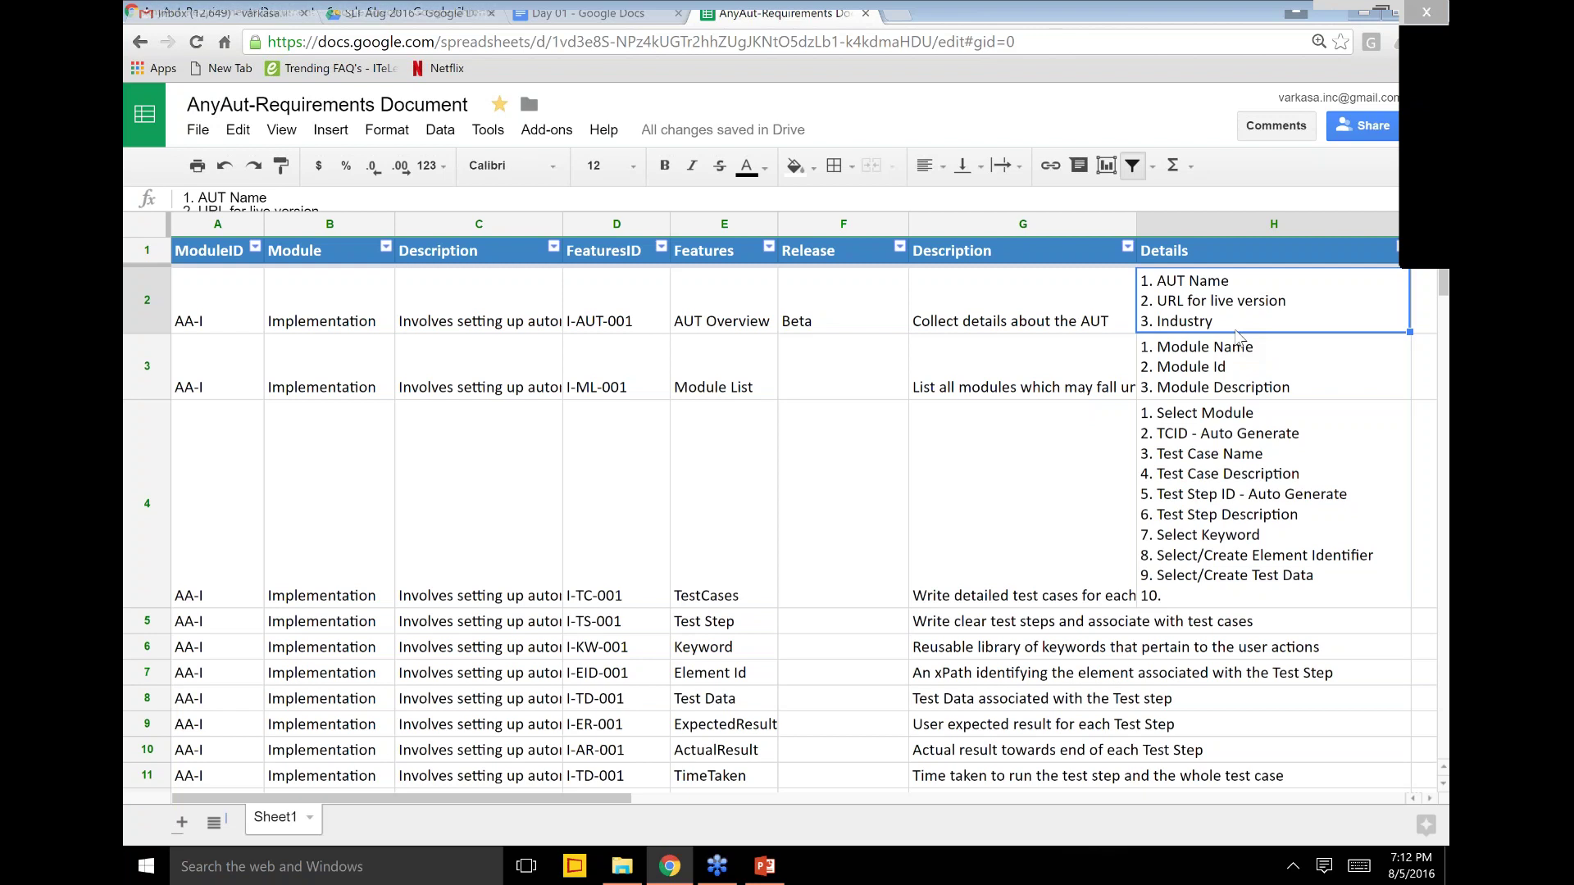
click(1060, 379)
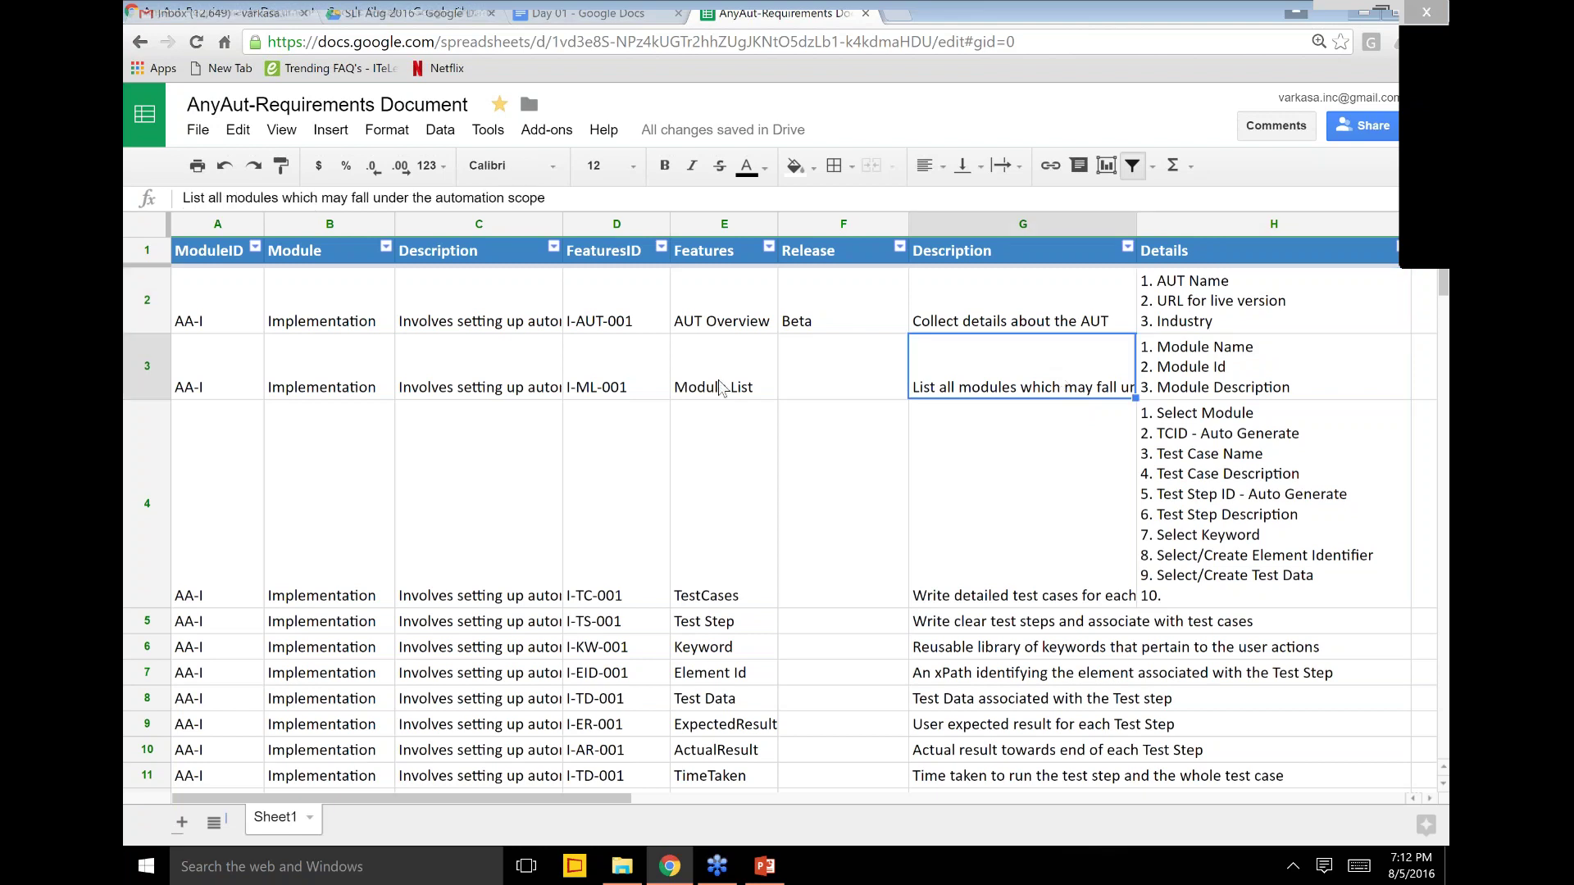
click(720, 389)
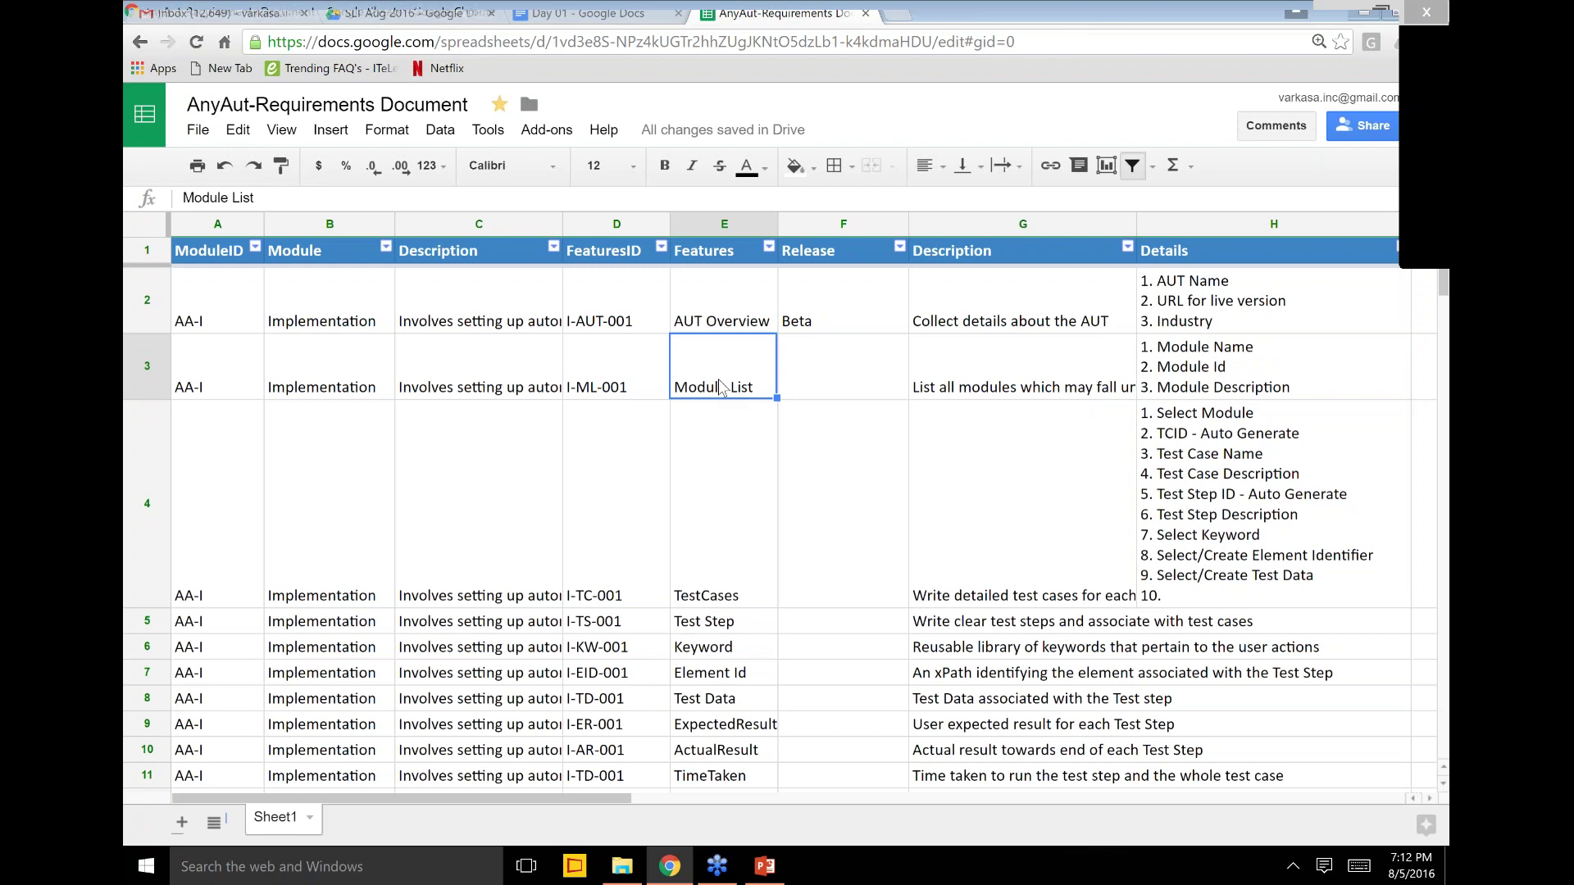
Step: Switch to Fresh Paint and start a new painting on a fresh canvas
click(574, 865)
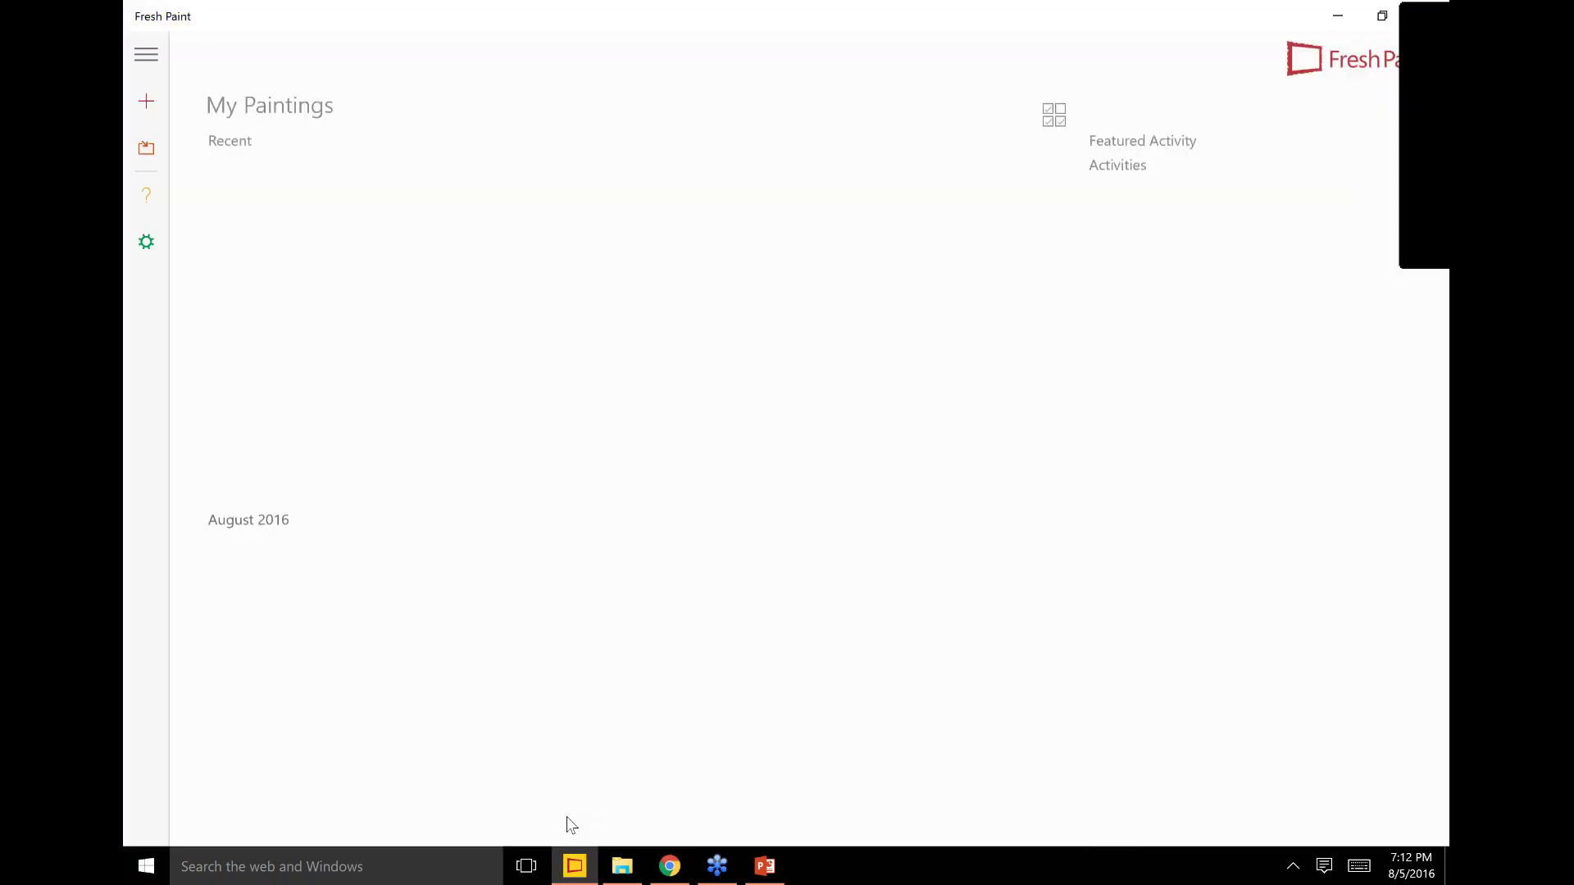
click(144, 107)
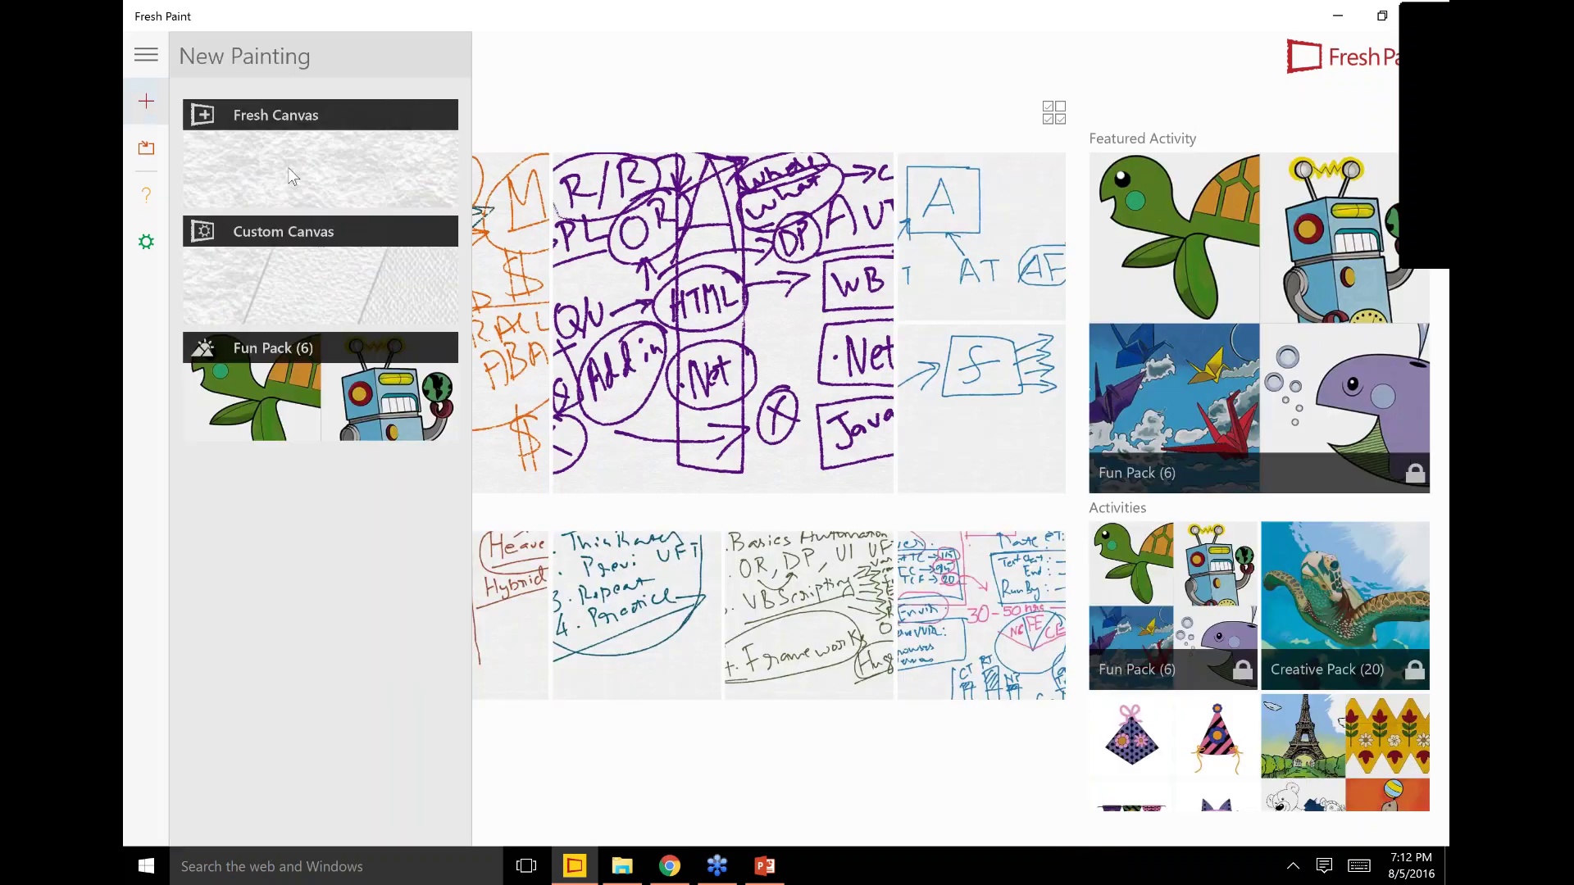
click(314, 212)
Step: Choose the dark magenta paint colour for the brush and close the palette
click(594, 448)
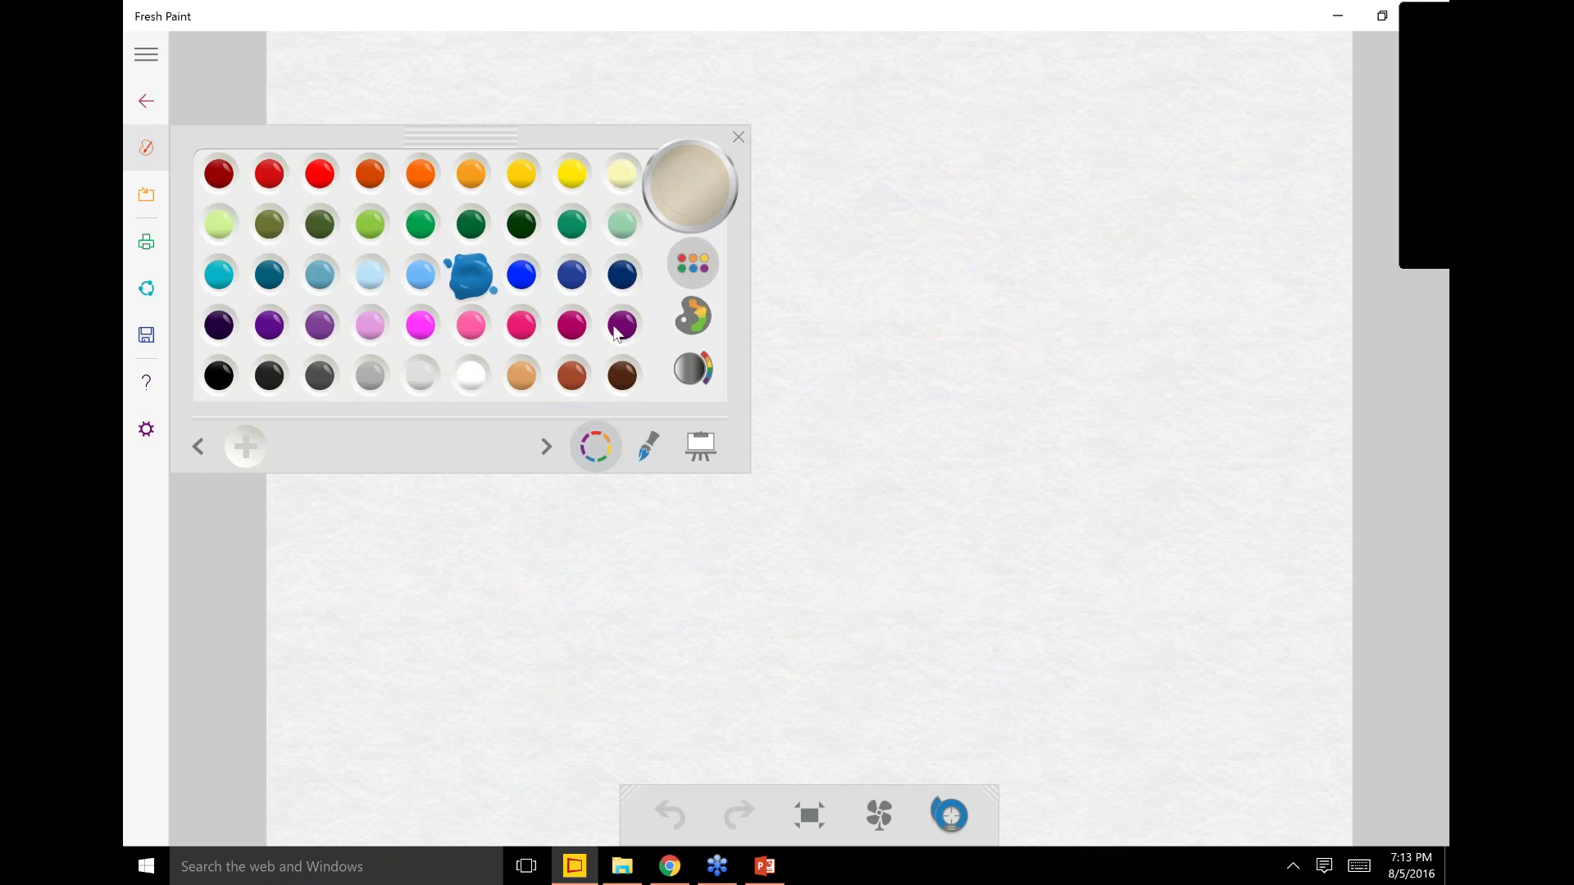
click(583, 327)
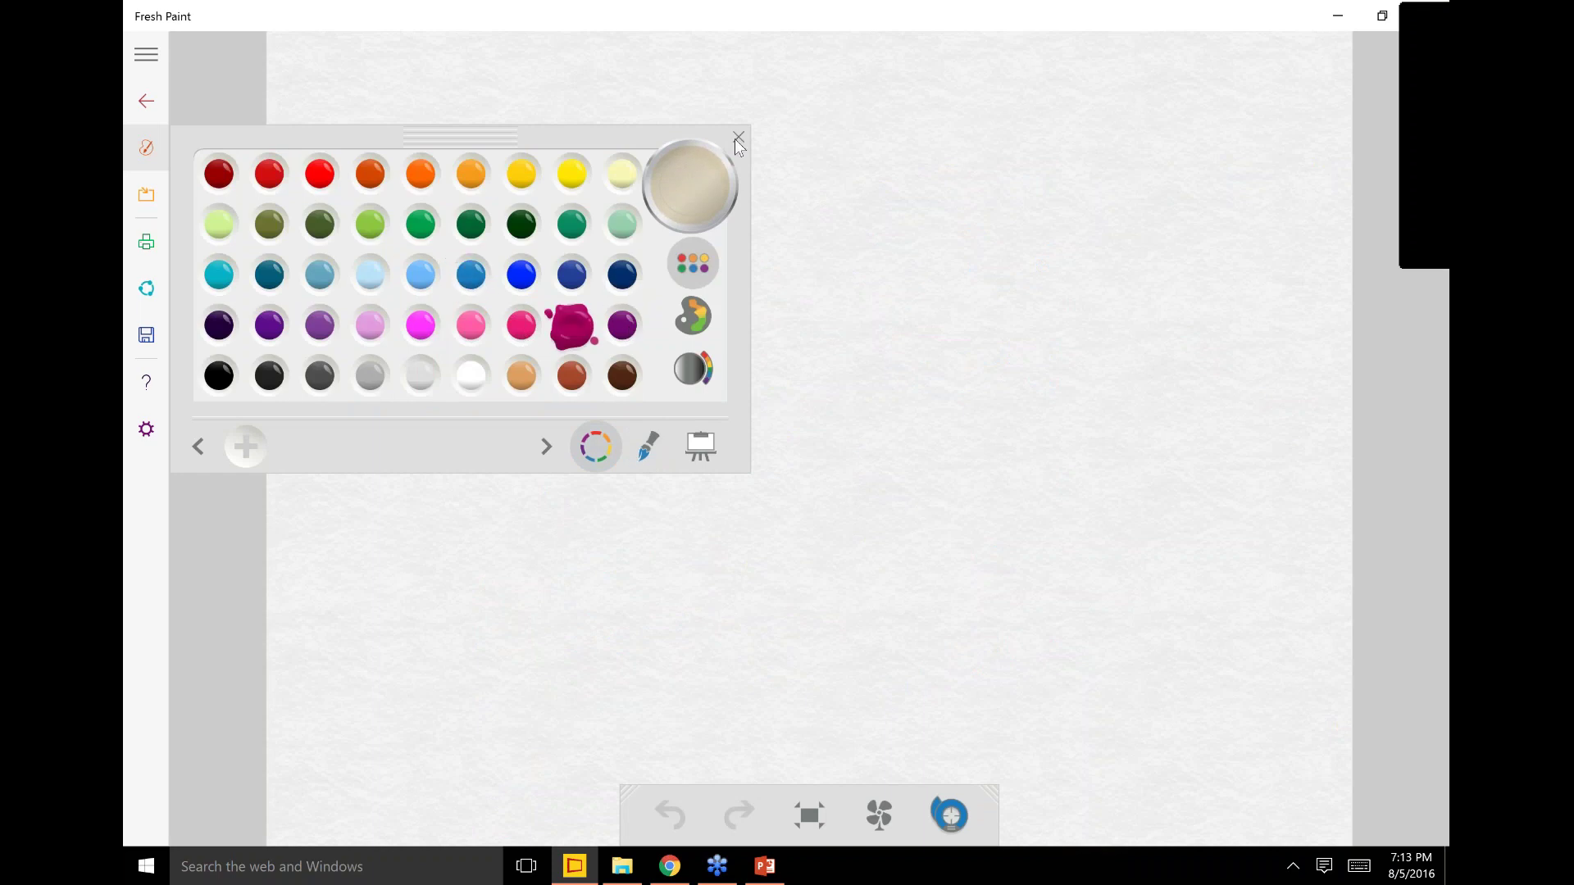
click(738, 134)
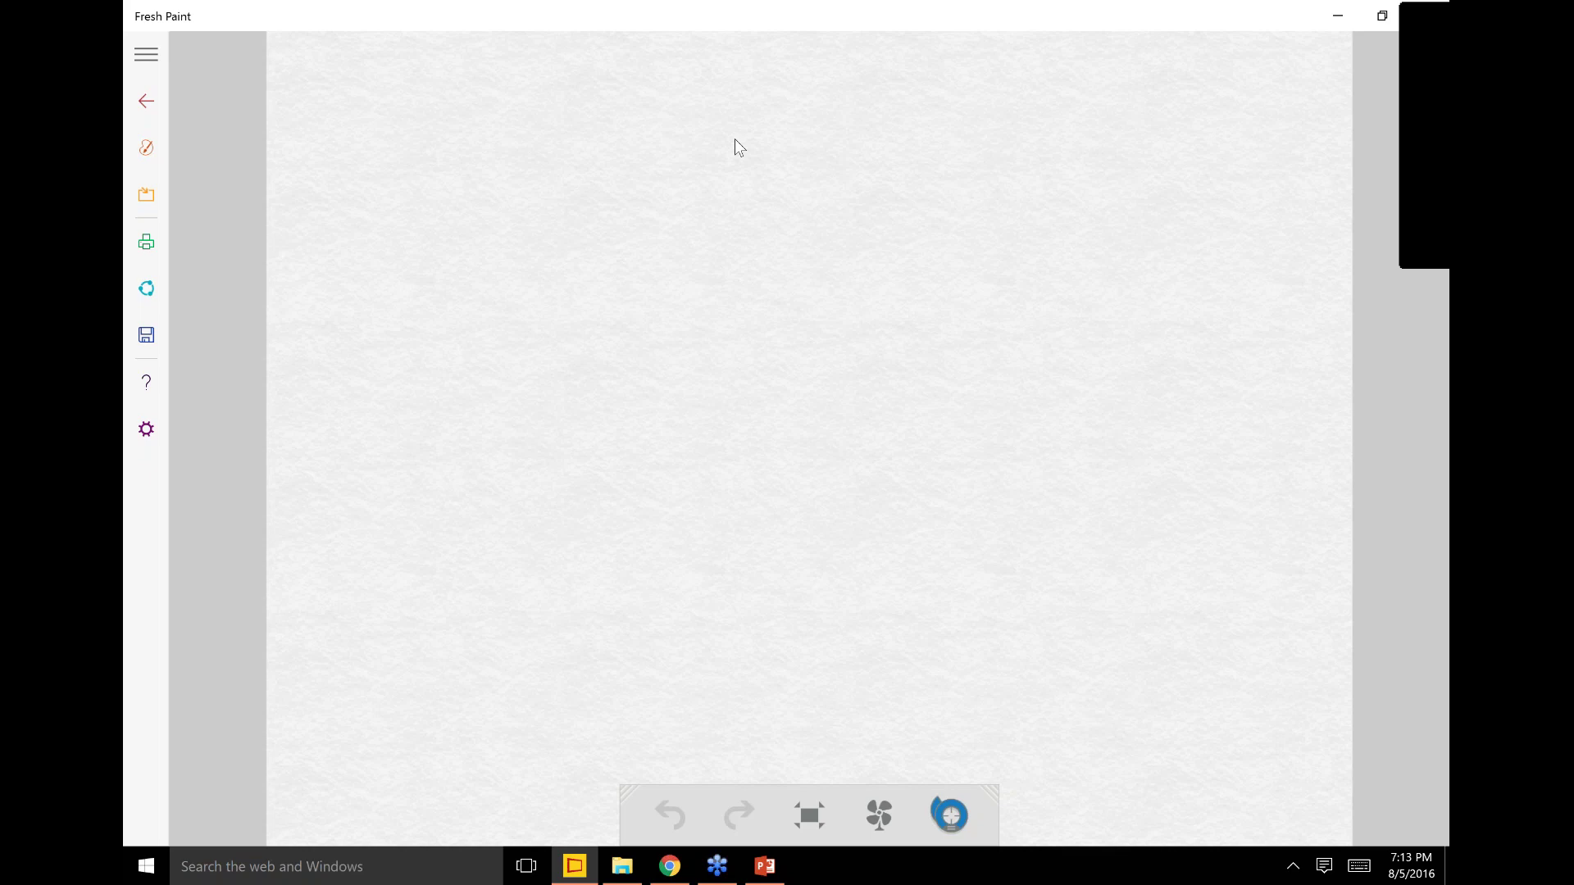
Step: Handwrite "iAFT" in large letters near the upper left of the canvas
mouse_move(507, 103)
mouse_down()
mouse_move(509, 160)
mouse_move(592, 133)
mouse_move(588, 110)
mouse_up()
click(501, 78)
mouse_move(632, 62)
mouse_down()
mouse_move(625, 146)
mouse_move(659, 60)
mouse_up()
drag(629, 109, 661, 88)
drag(687, 64, 734, 54)
drag(711, 62, 724, 128)
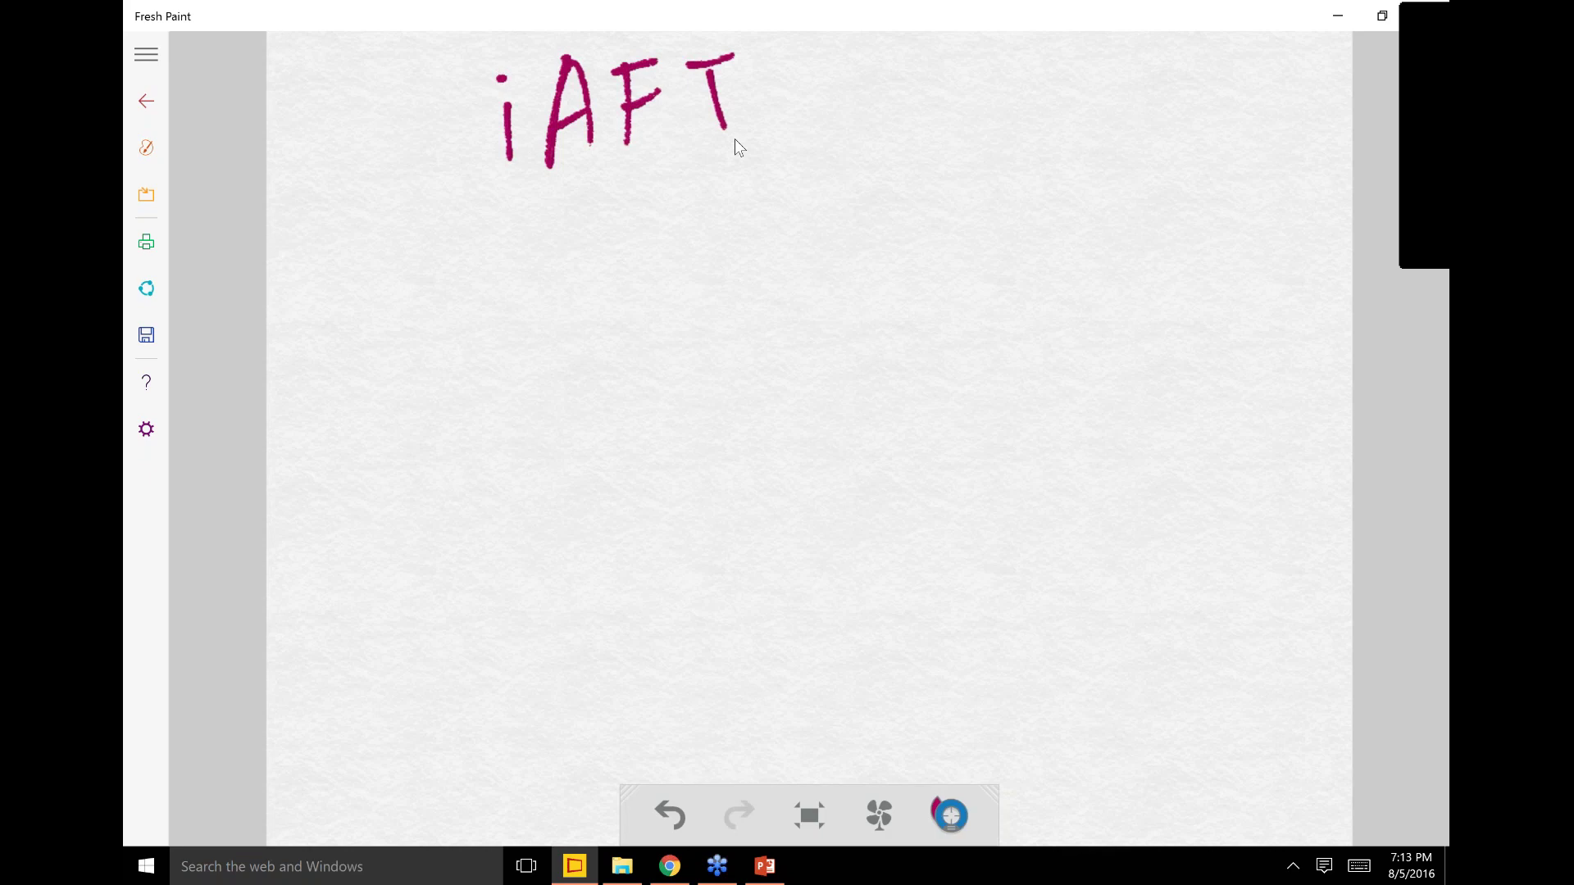
Step: Handwrite the address "iAFT.com/app" beside the iAFT heading, toward the canvas's upper right corner
click(866, 55)
drag(878, 79, 881, 108)
drag(910, 110, 924, 50)
drag(924, 51, 948, 96)
drag(911, 91, 947, 79)
mouse_move(974, 51)
mouse_down()
mouse_move(987, 92)
mouse_move(1002, 39)
mouse_up()
drag(984, 78, 1062, 42)
click(1082, 82)
mouse_move(1045, 46)
mouse_down()
mouse_move(1057, 87)
mouse_move(1120, 87)
mouse_up()
mouse_move(1158, 61)
mouse_down()
mouse_move(1171, 82)
mouse_move(1213, 63)
mouse_up()
mouse_move(1238, 41)
mouse_down()
mouse_move(1219, 87)
mouse_move(1263, 103)
mouse_up()
drag(1305, 44, 1293, 94)
mouse_move(1270, 63)
mouse_down()
mouse_move(1314, 51)
mouse_move(1272, 82)
mouse_up()
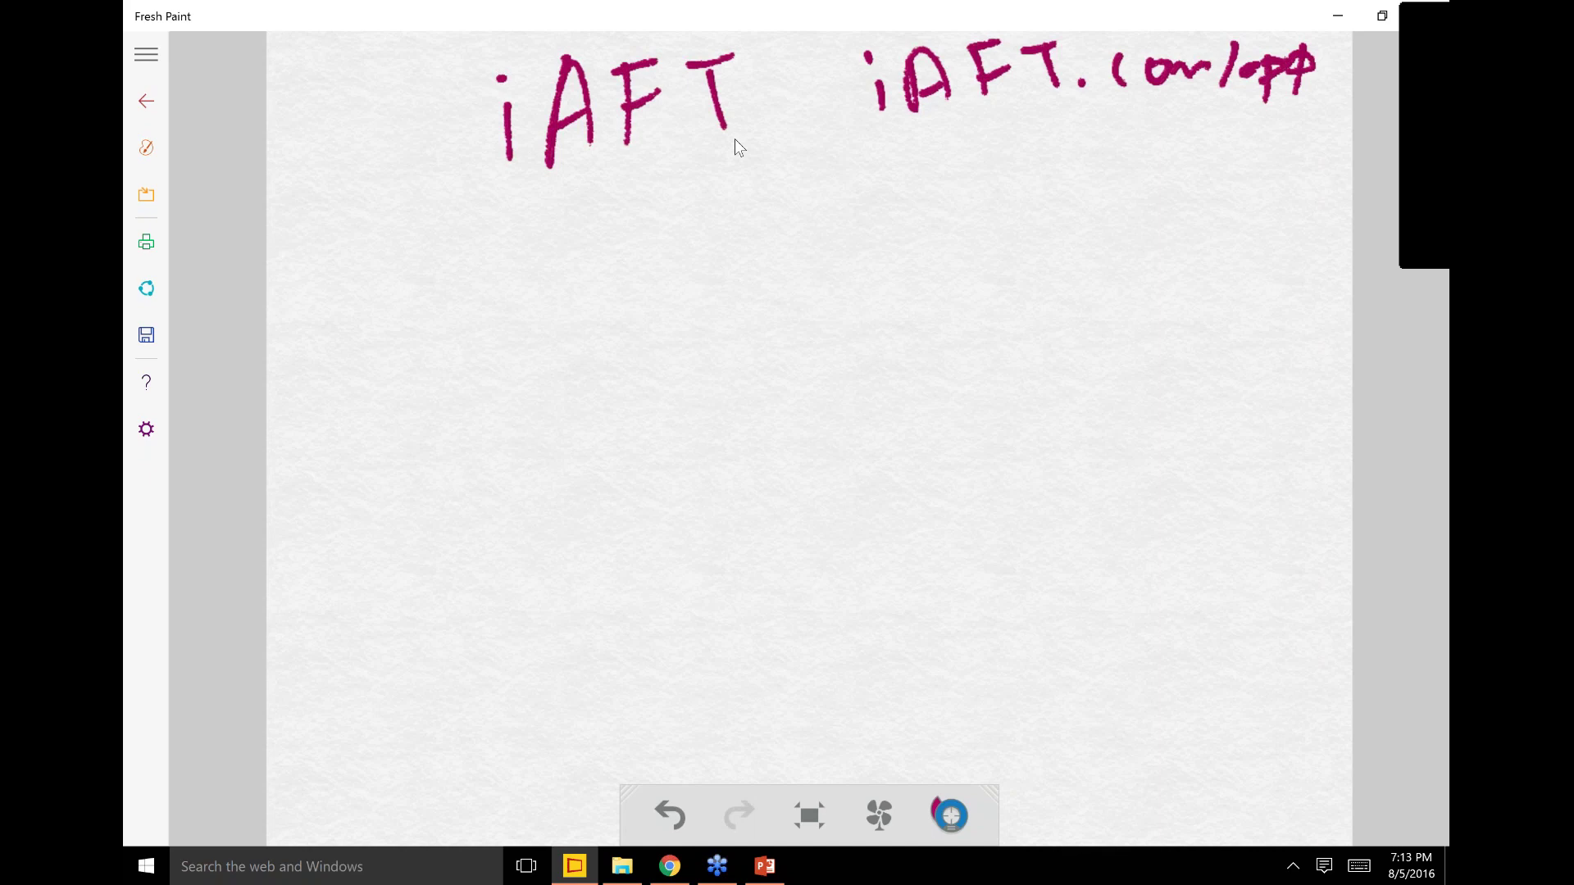
Step: Draw a large rectangle outline beneath the iAFT heading
mouse_move(812, 192)
mouse_down()
mouse_move(772, 194)
mouse_move(539, 542)
mouse_move(875, 299)
mouse_move(760, 196)
mouse_up()
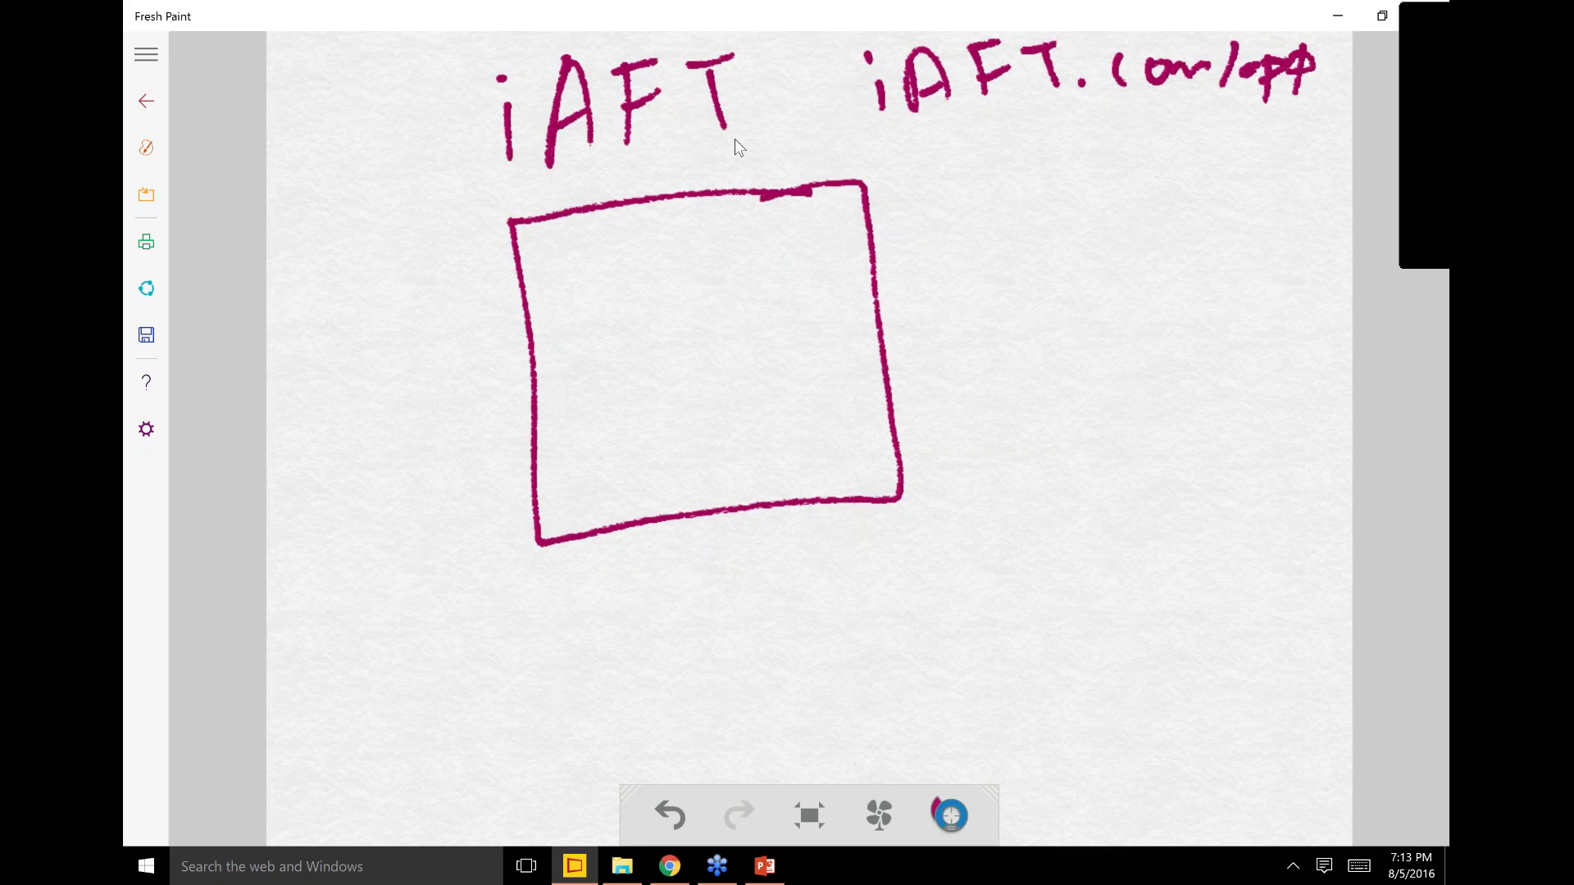
Step: Divide the large rectangle into a grid with two horizontal and three vertical lines
drag(526, 307, 895, 255)
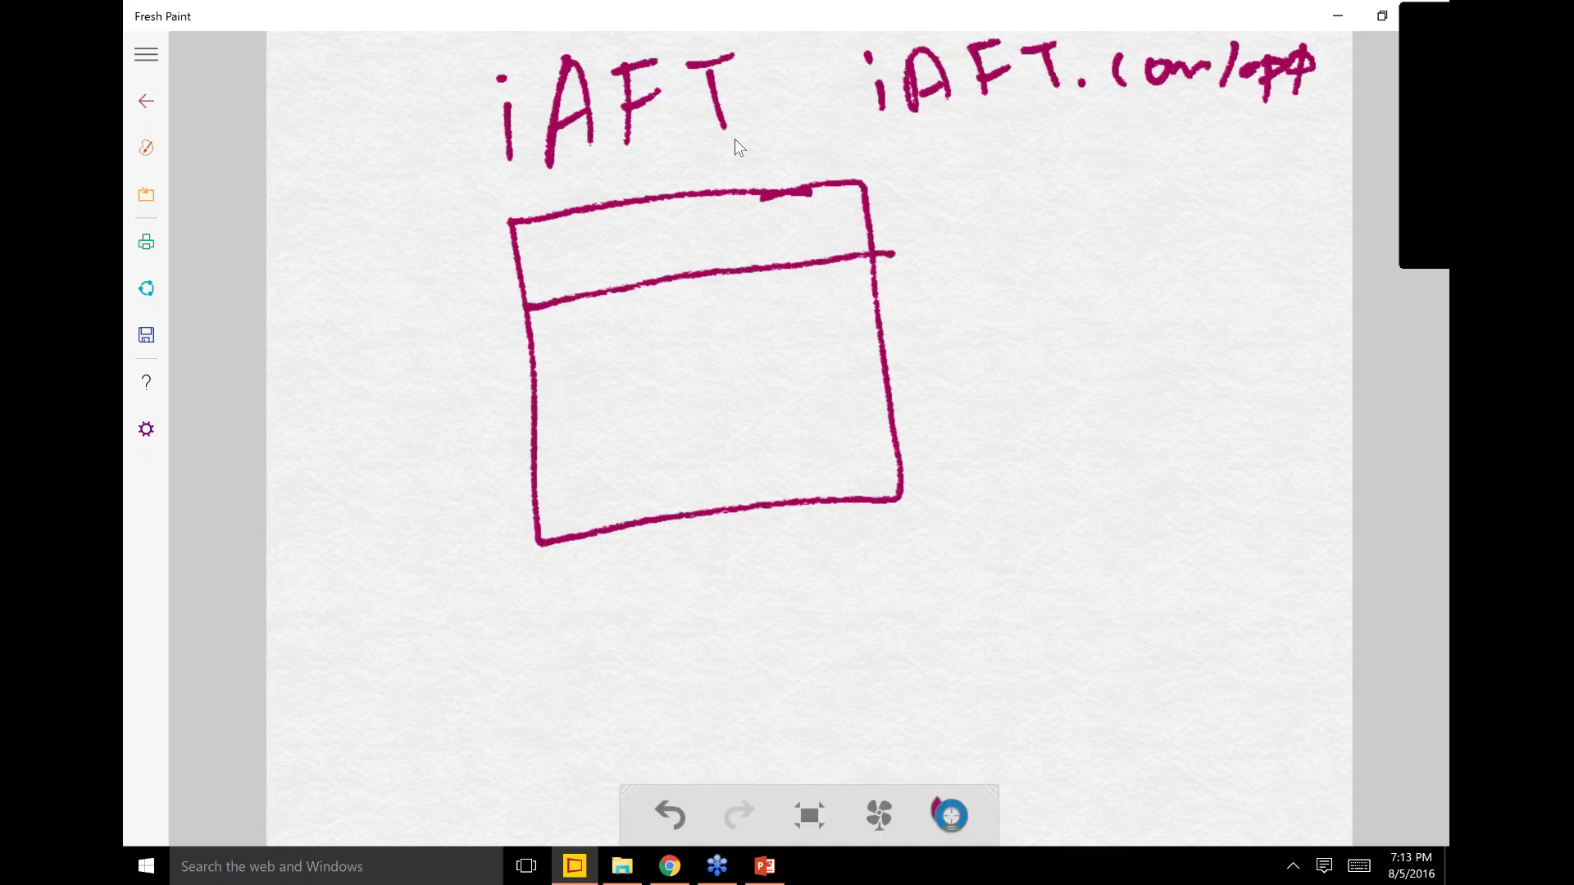
drag(537, 406, 894, 357)
drag(615, 203, 672, 537)
drag(721, 188, 768, 517)
drag(806, 182, 848, 510)
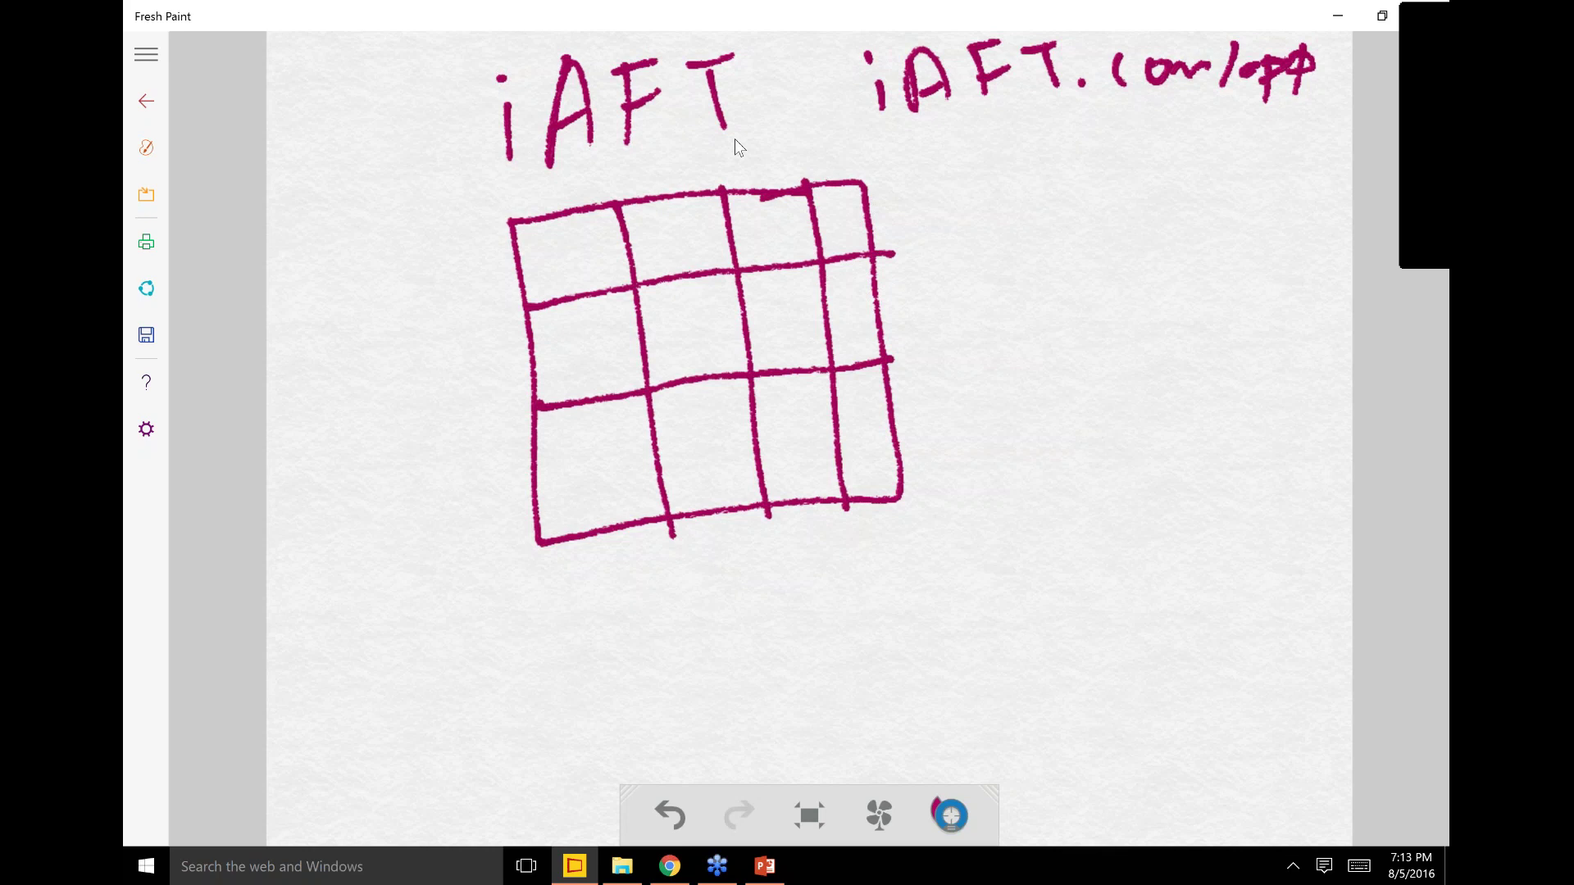
Step: Handwrite "Module" to the right of the grid and underline it
drag(951, 169, 950, 264)
mouse_move(948, 169)
mouse_down()
mouse_move(995, 170)
mouse_move(1016, 244)
mouse_up()
drag(1046, 215, 1087, 240)
drag(1099, 215, 1138, 238)
drag(1168, 168, 1175, 225)
drag(1191, 212, 1244, 217)
drag(955, 302, 1239, 261)
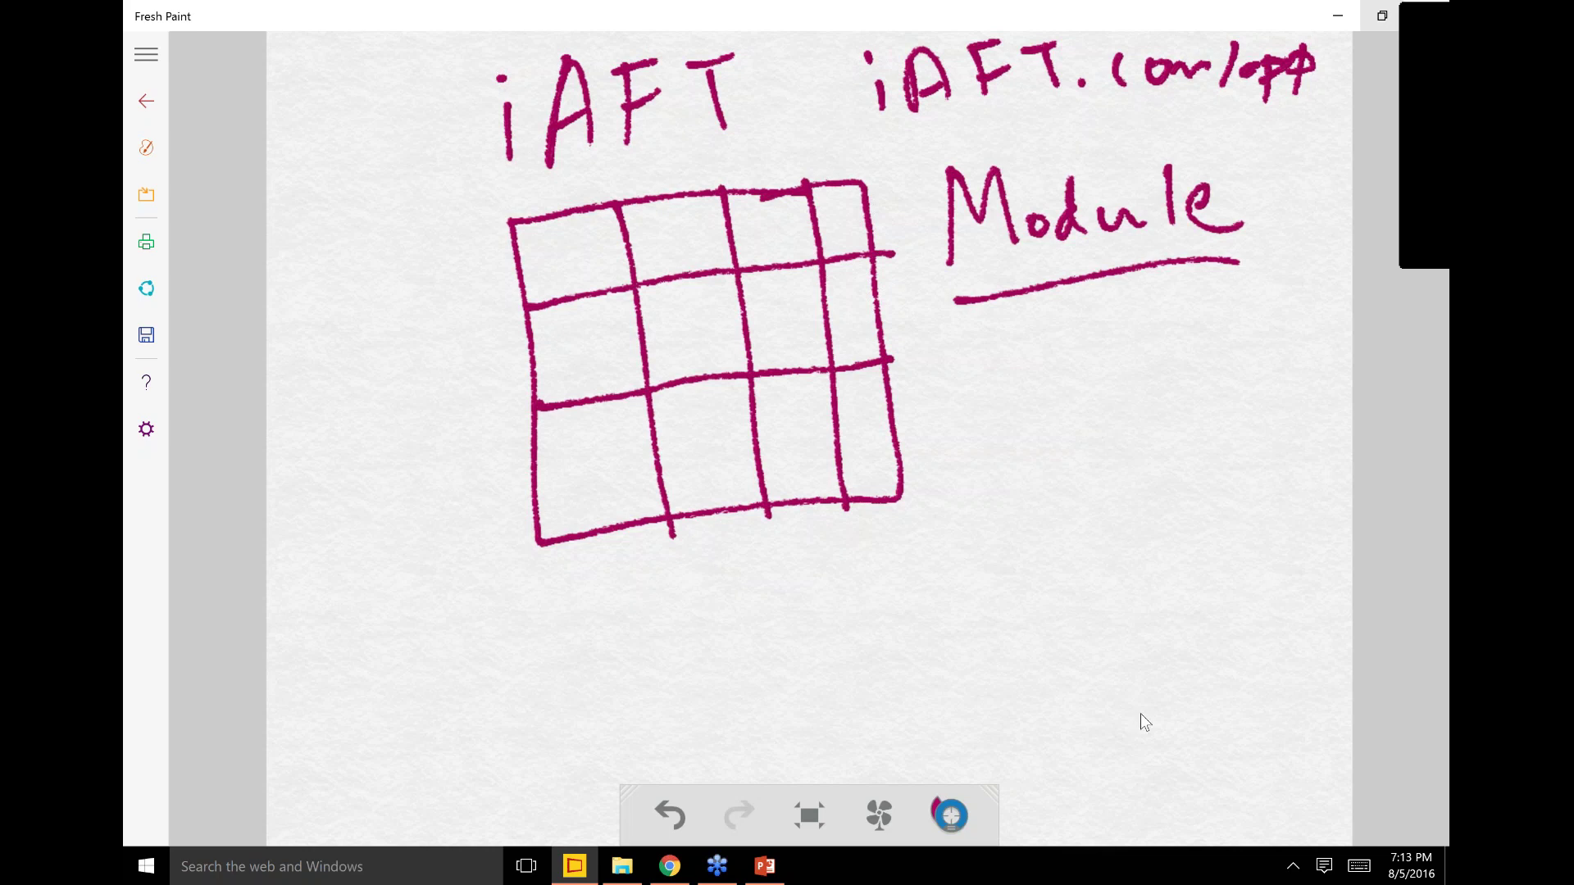
Step: Switch to the requirements spreadsheet in Chrome and select the Details cell of the Module List feature
click(664, 869)
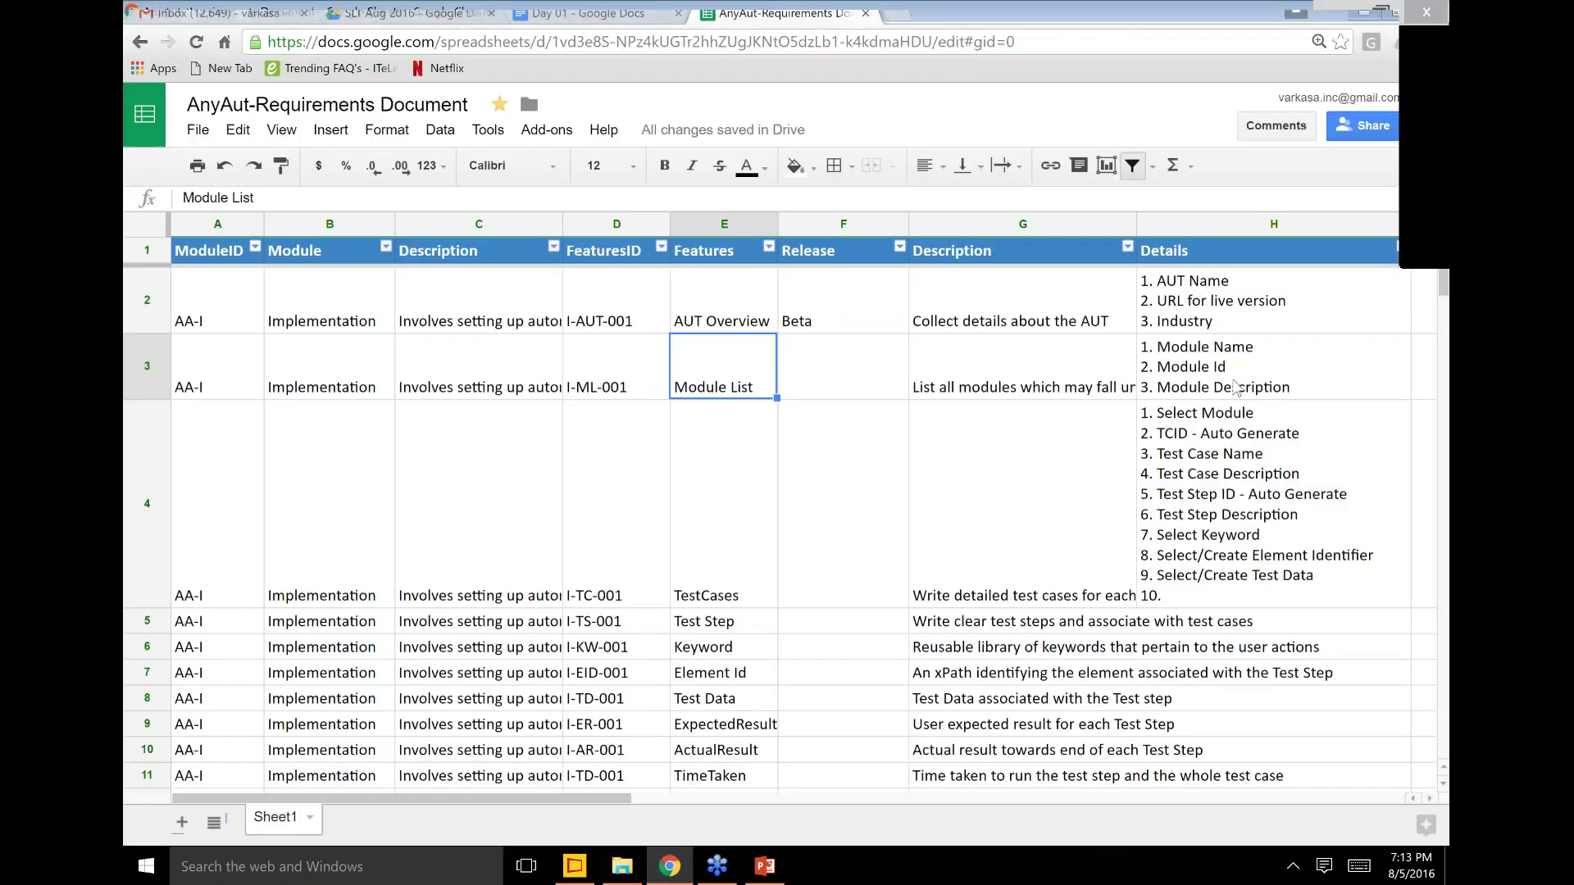
click(1212, 373)
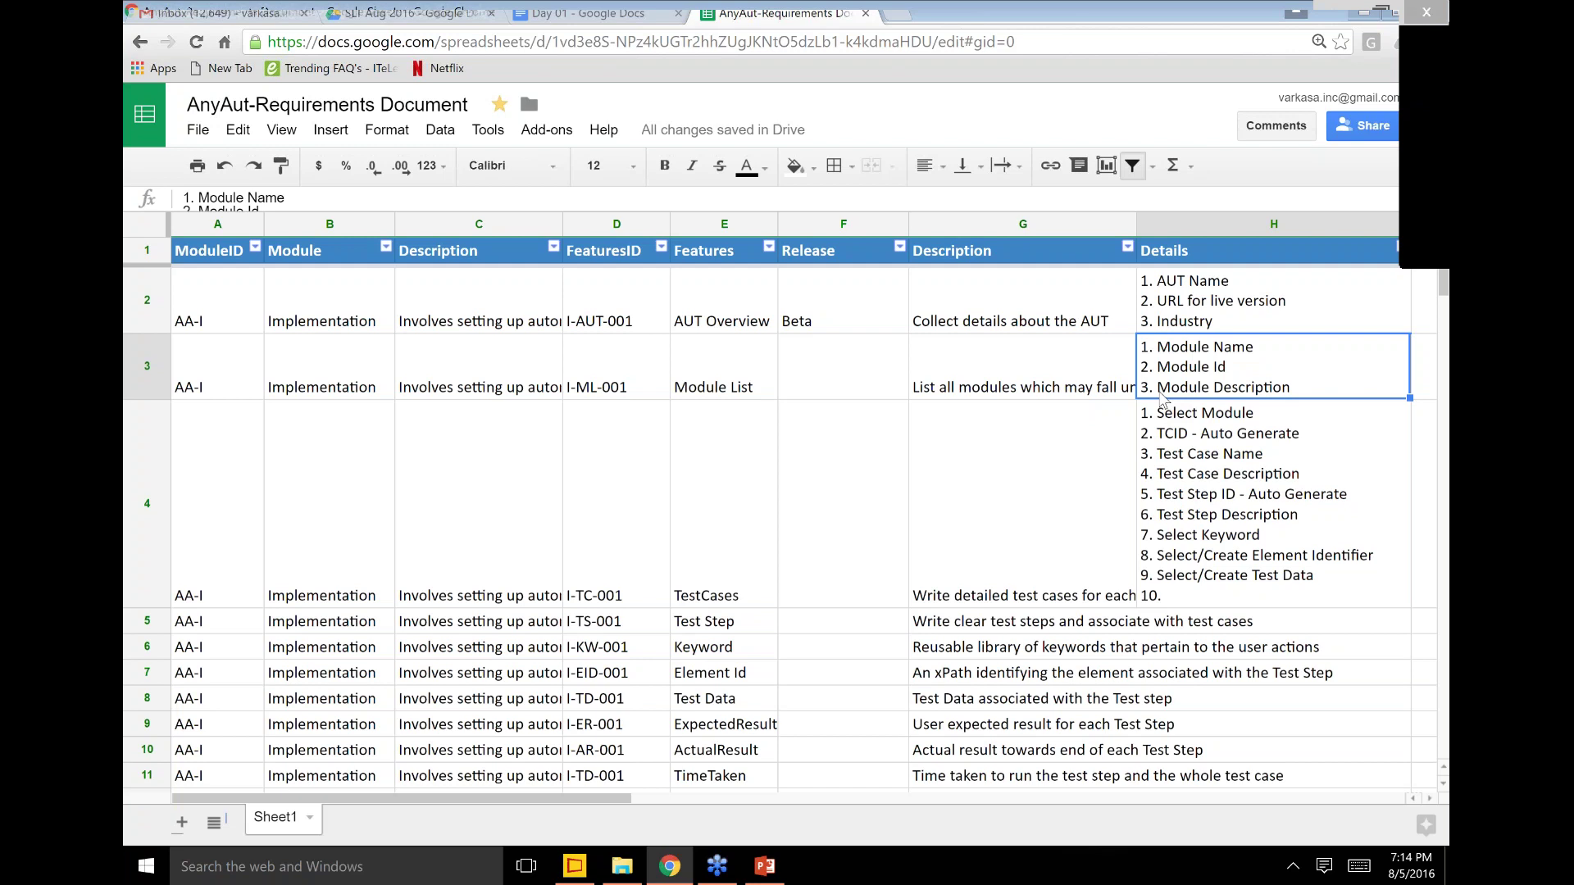
Step: Open interaft.com in a new browser tab
click(892, 16)
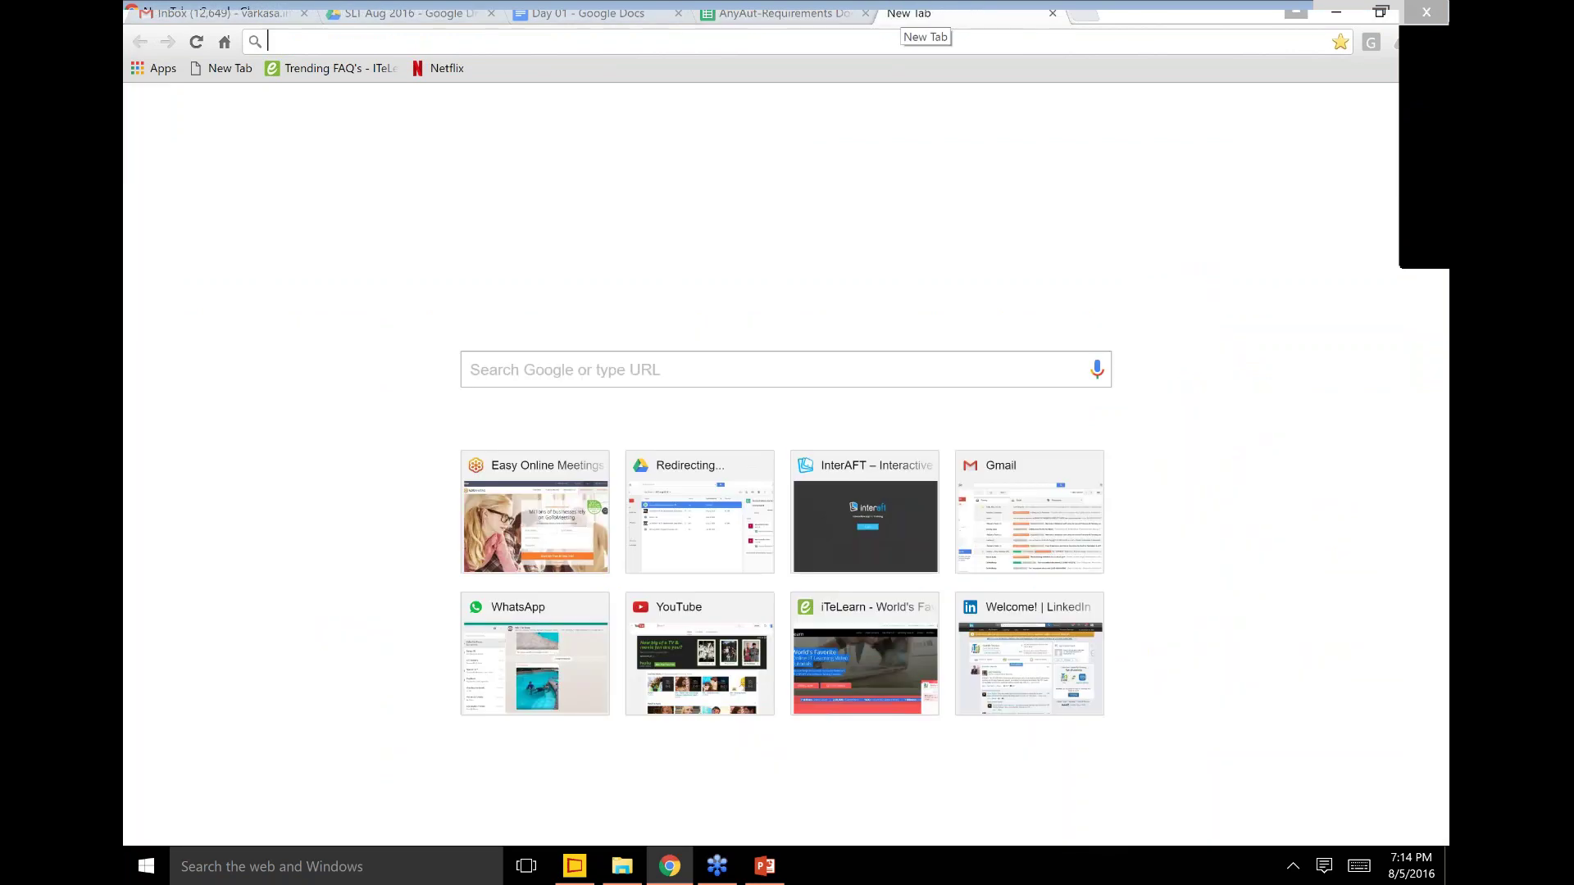
text(inter)
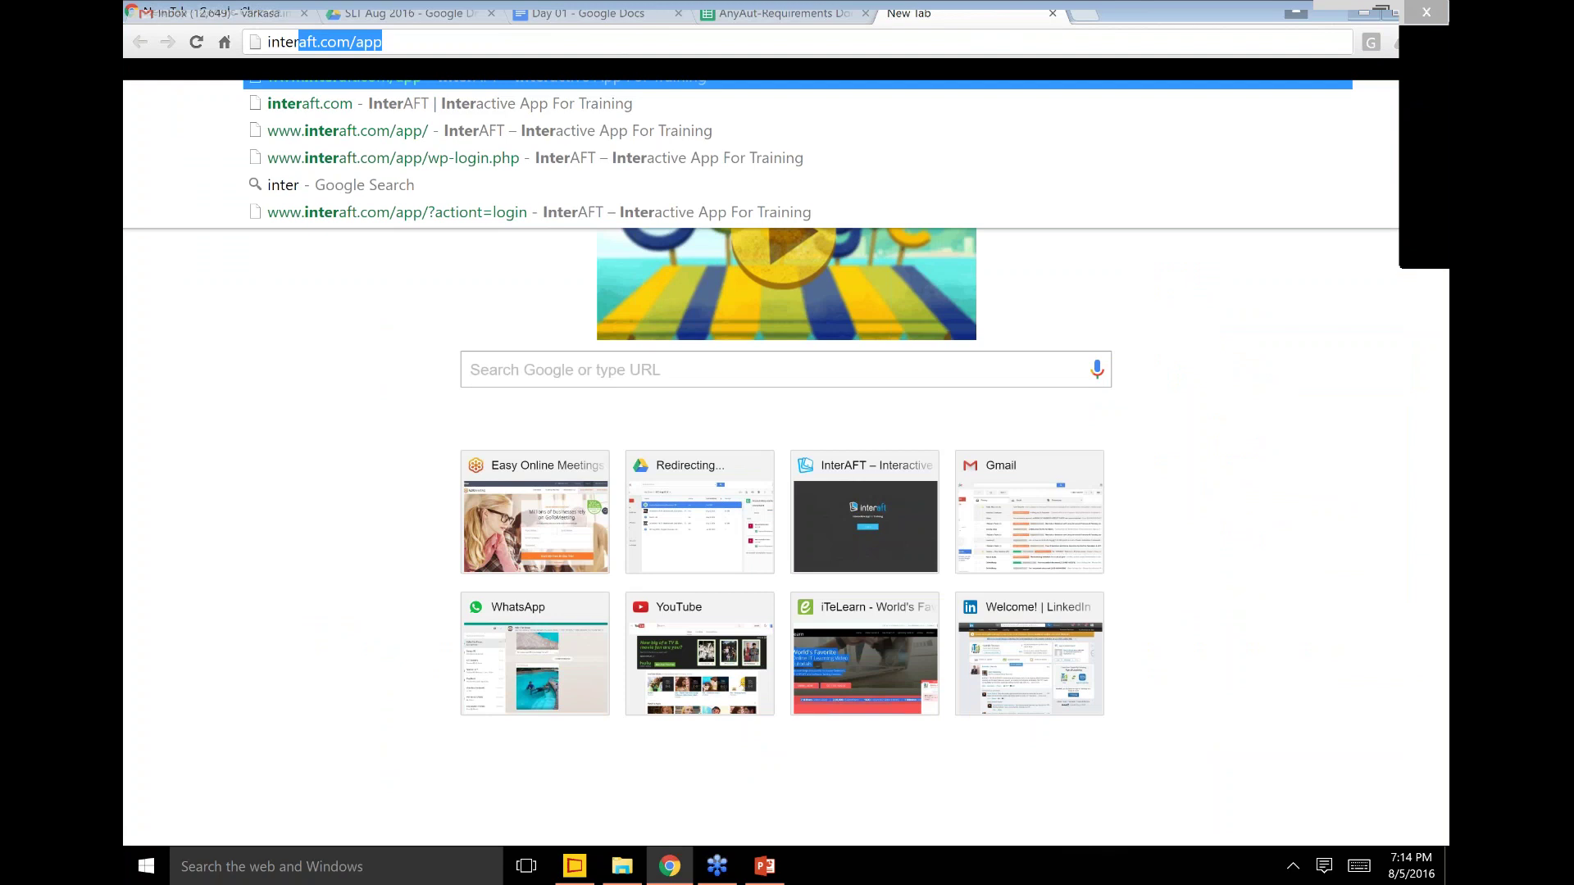
text(aft.com)
key(Return)
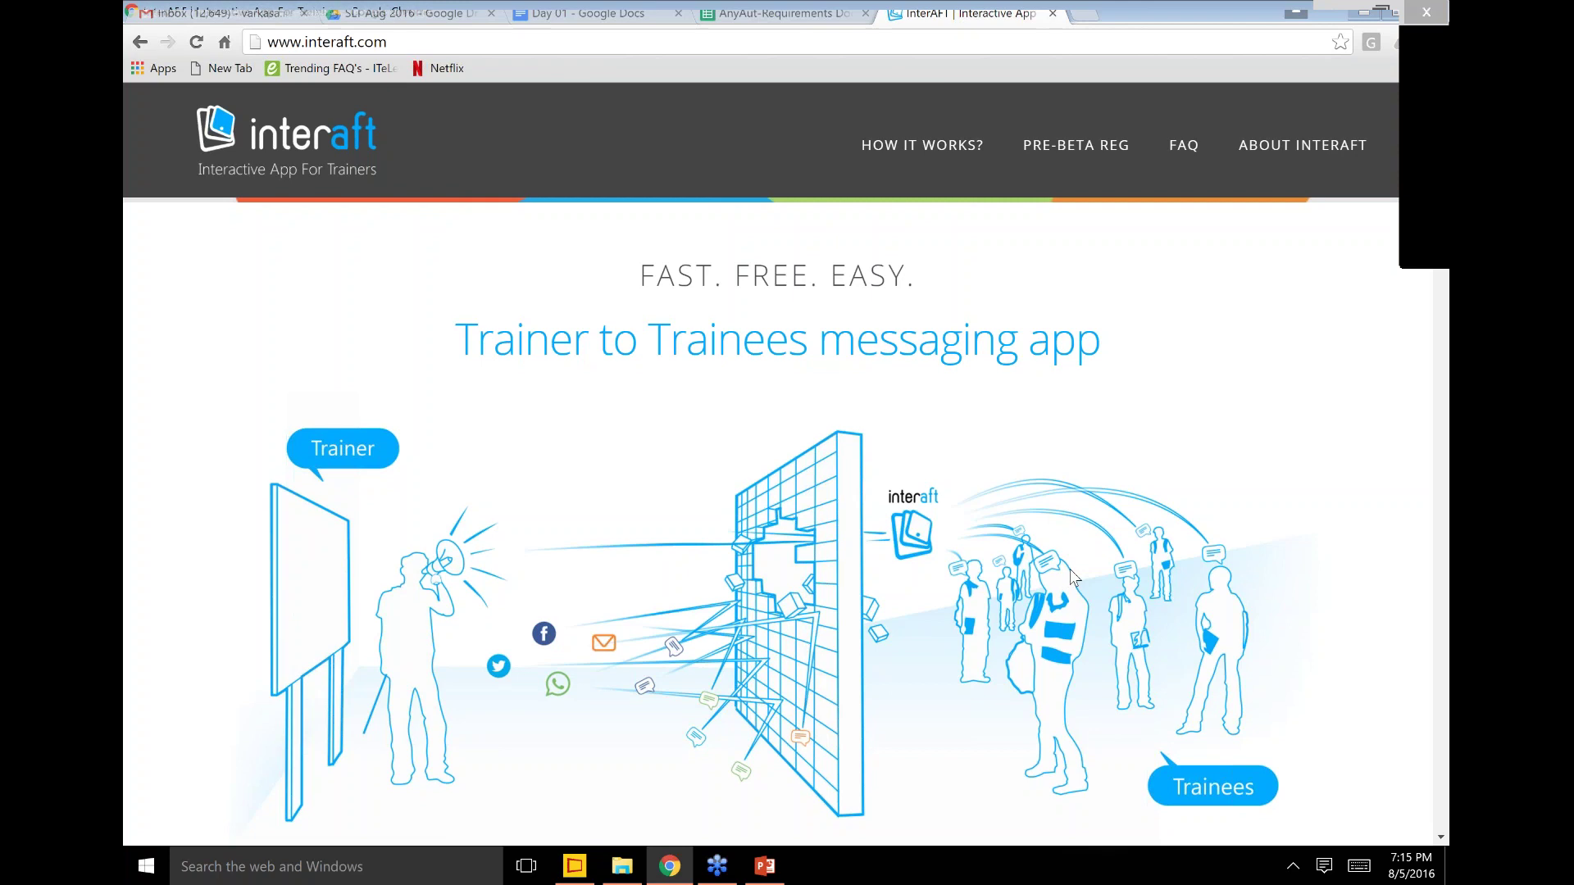
Step: Examine the "What We Wish?" and "What We Get?" lists on the home page, highlighting each list's text
scroll(1074, 576, down, 10)
scroll(1074, 577, up, 5)
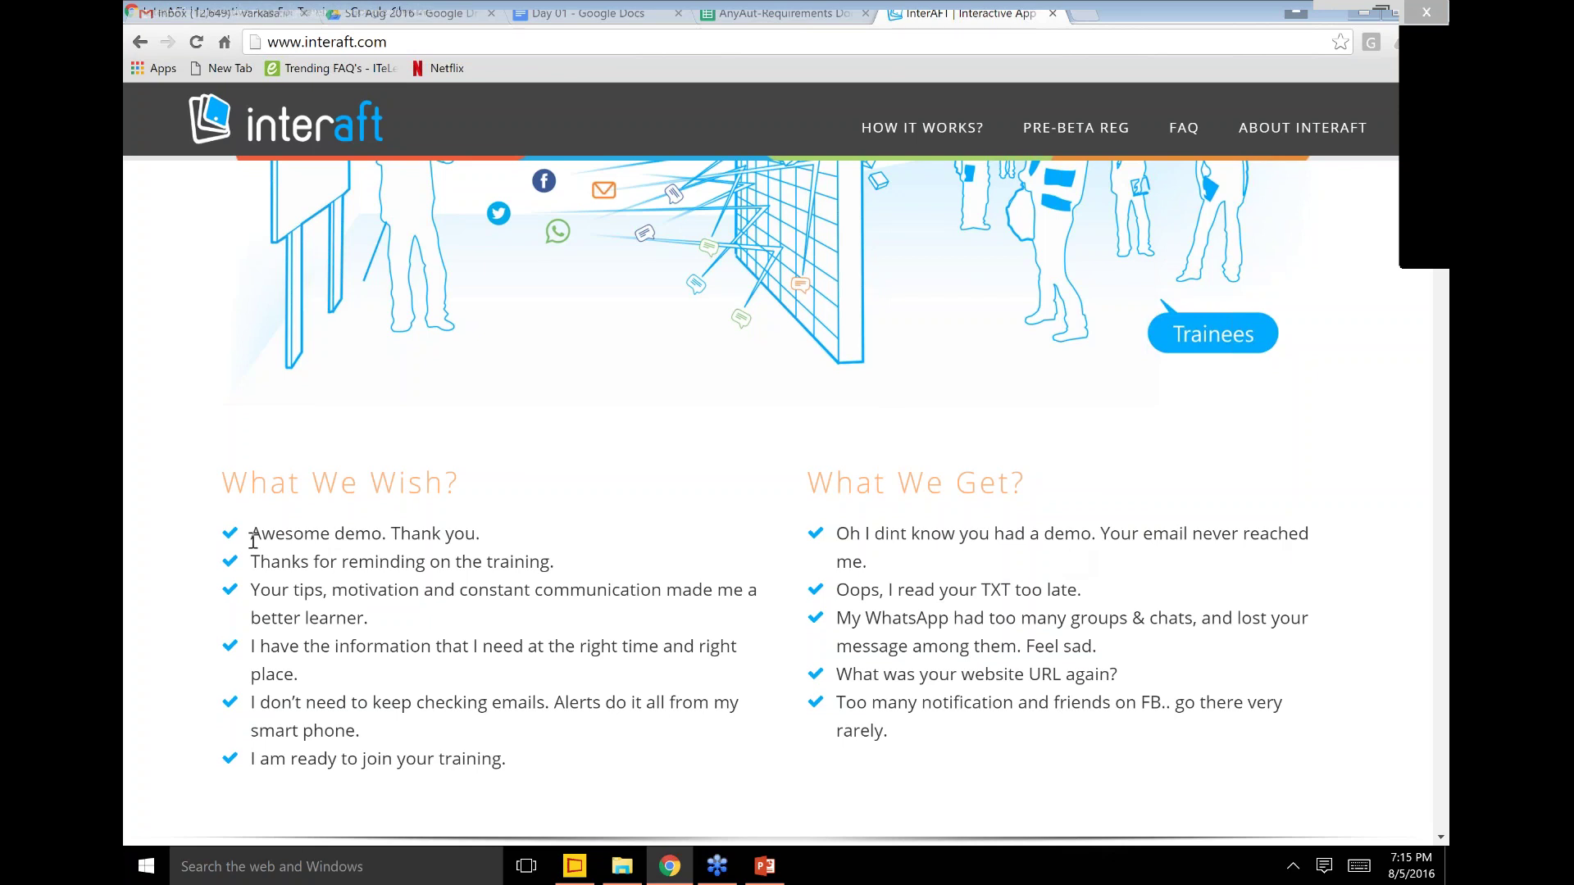
drag(252, 534, 519, 763)
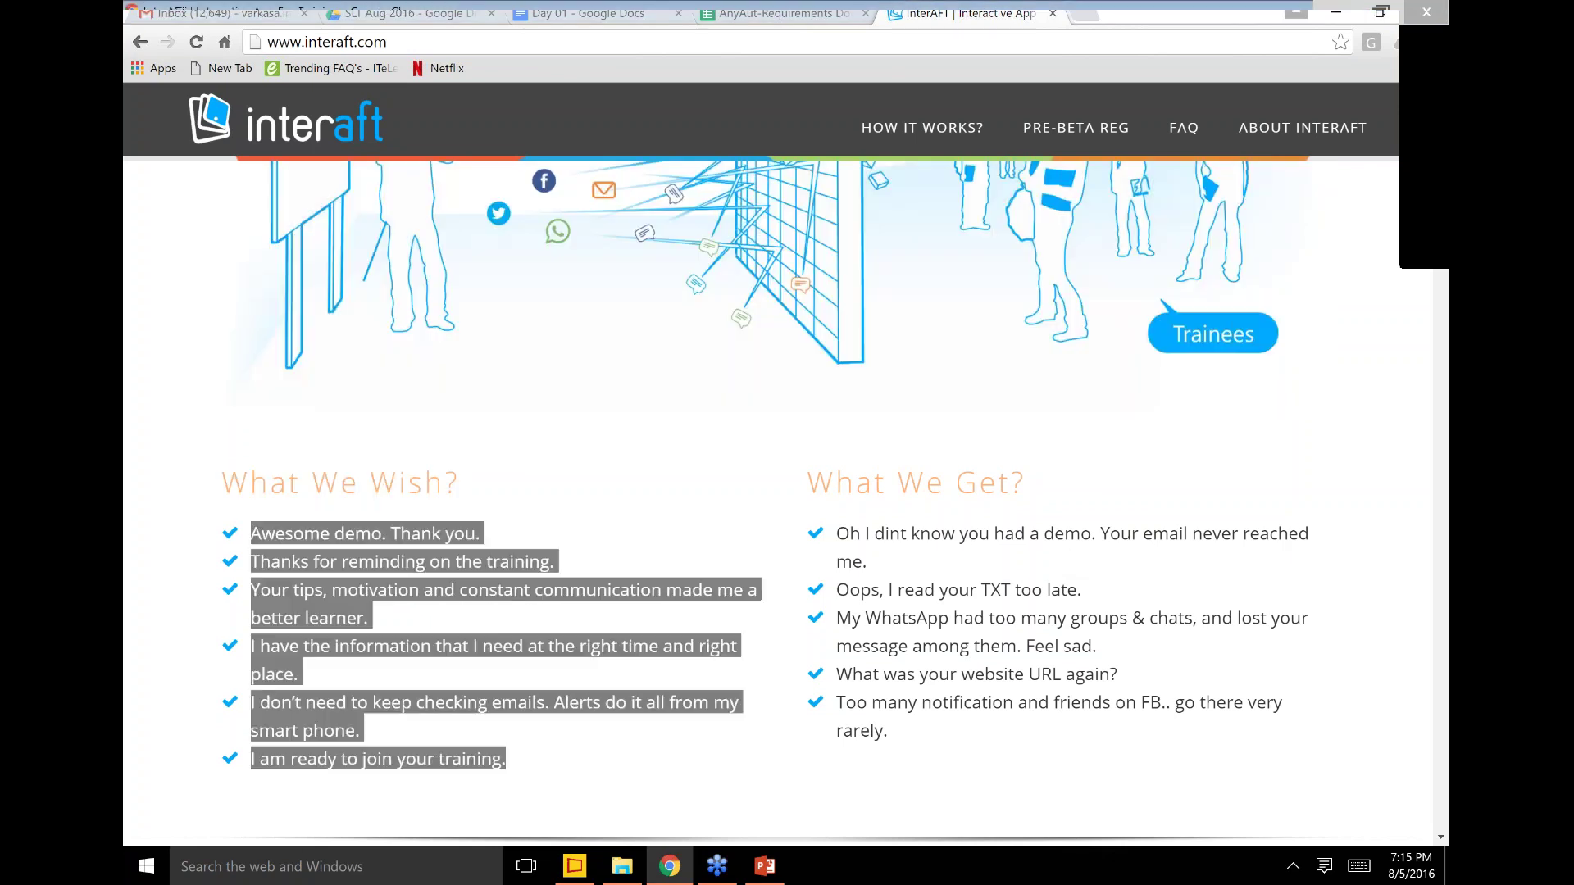
click(907, 743)
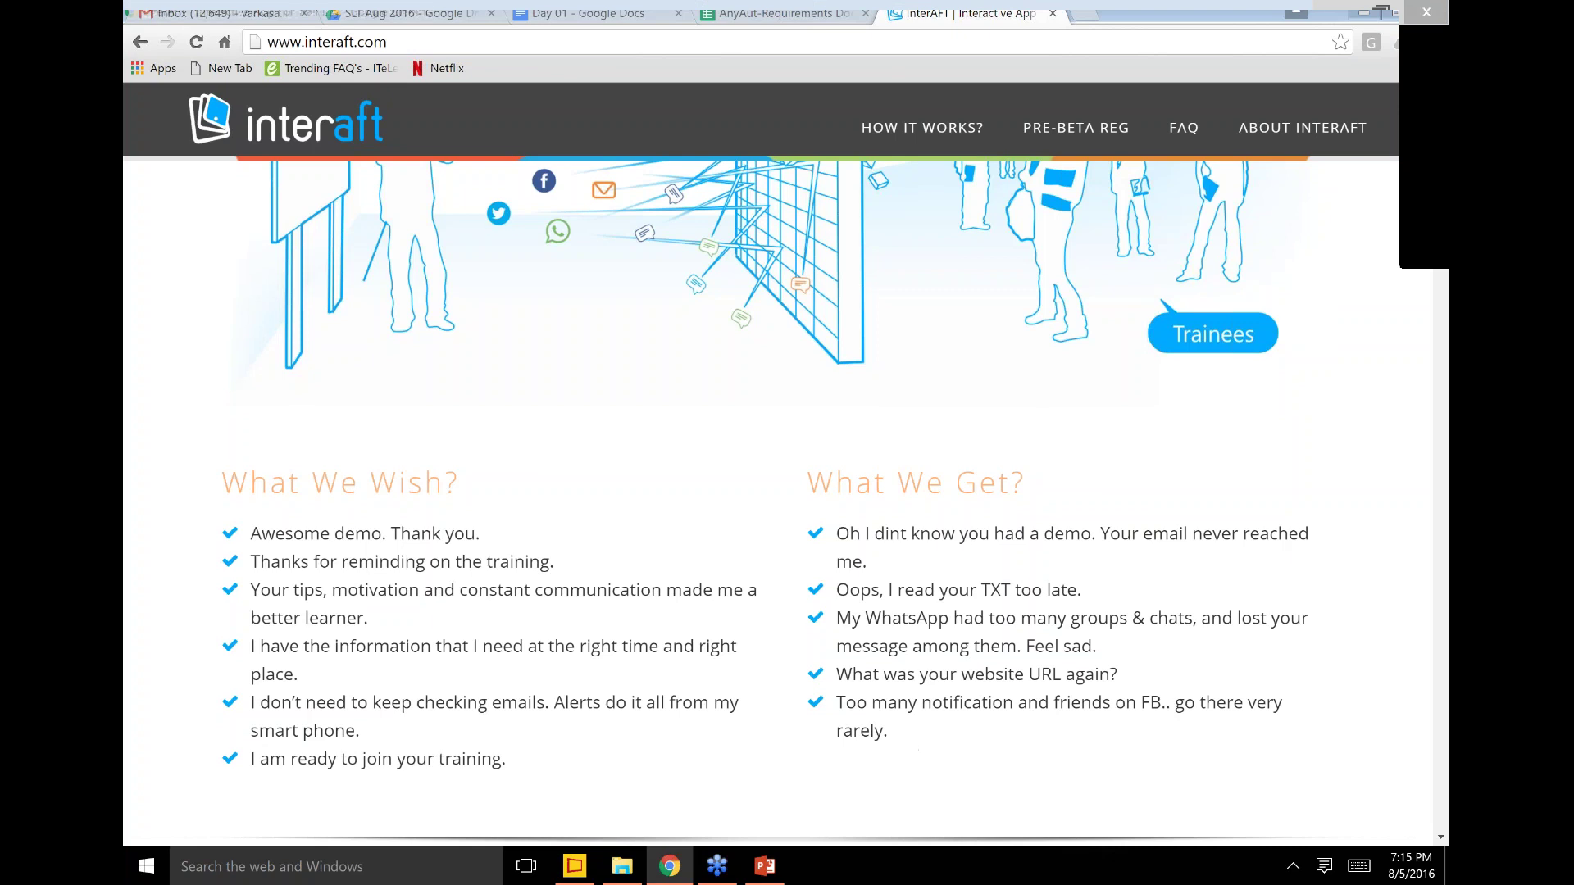
drag(910, 746, 825, 534)
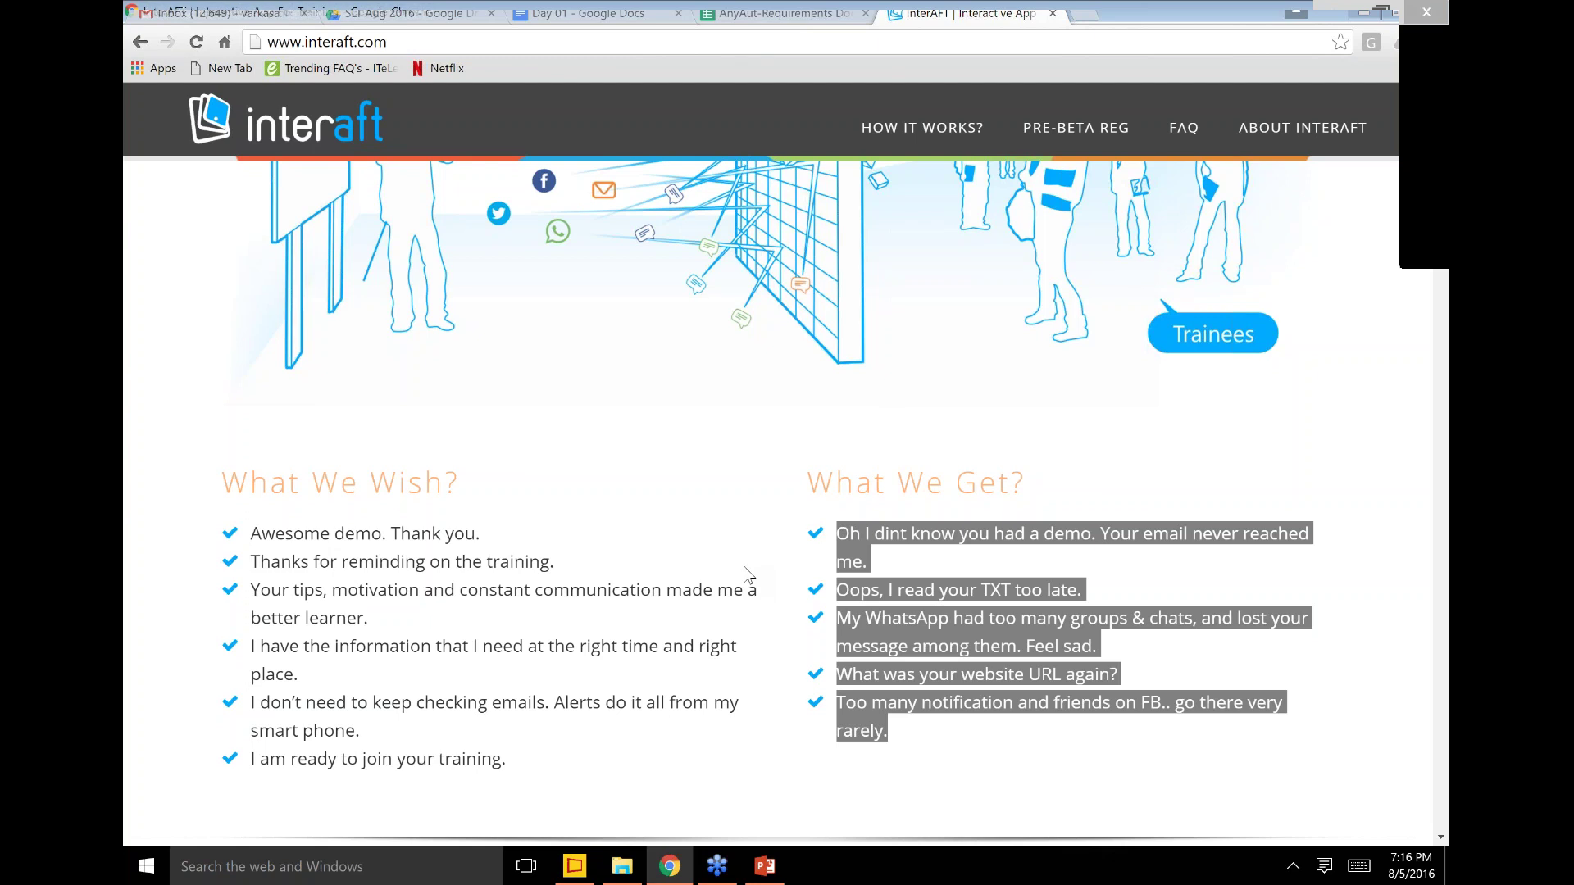
Step: Examine the beta pre-registration form, focusing the Trainers Email and Trainers Name fields without filling them in
scroll(747, 574, down, 5)
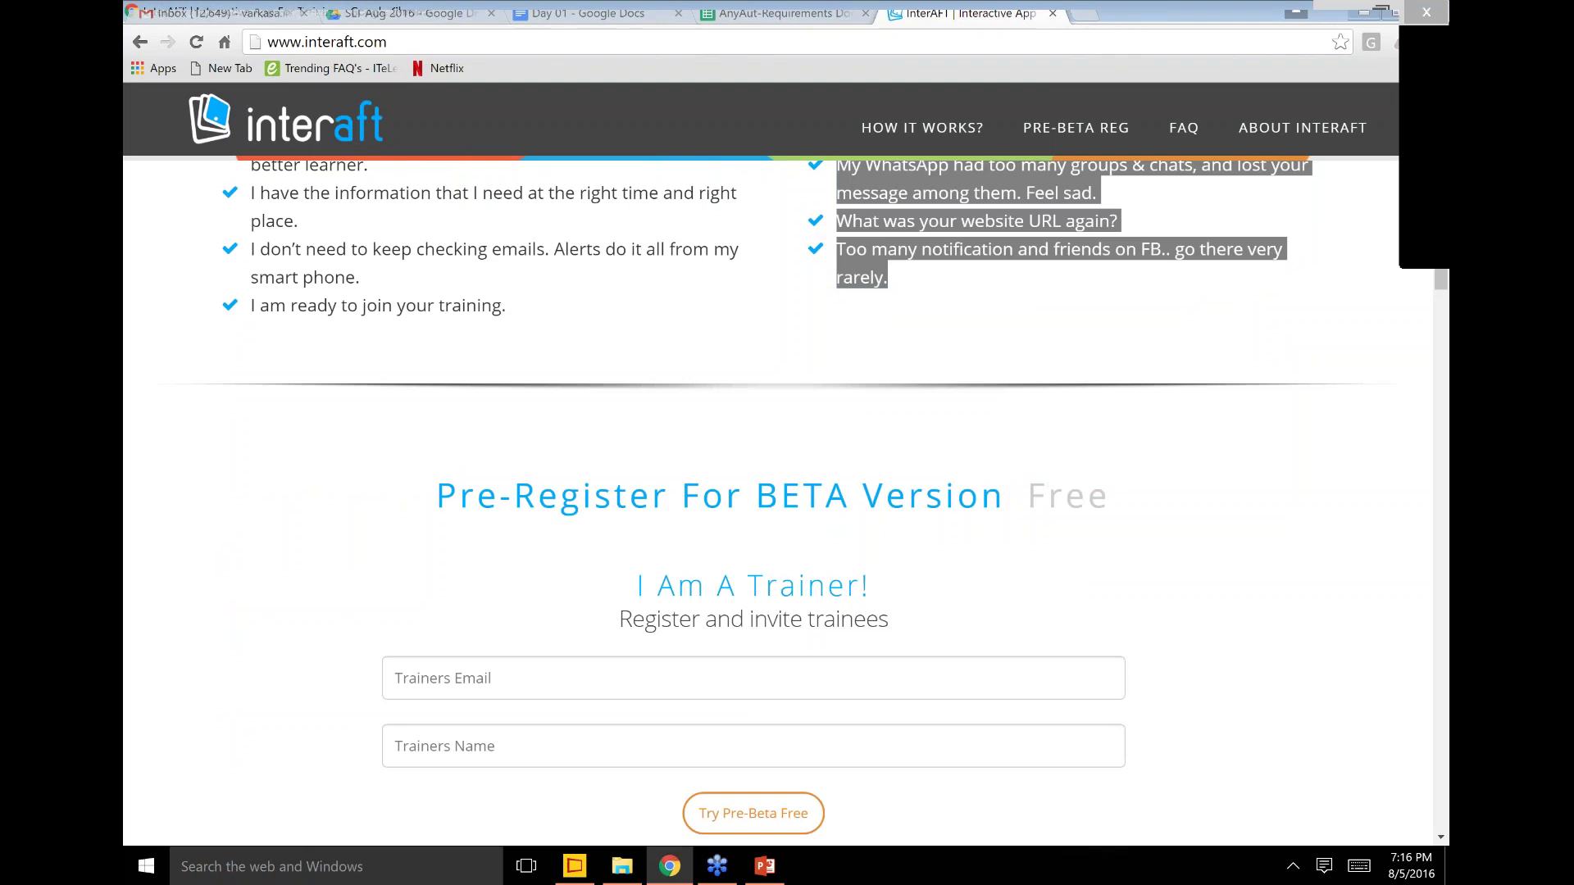
scroll(761, 500, down, 5)
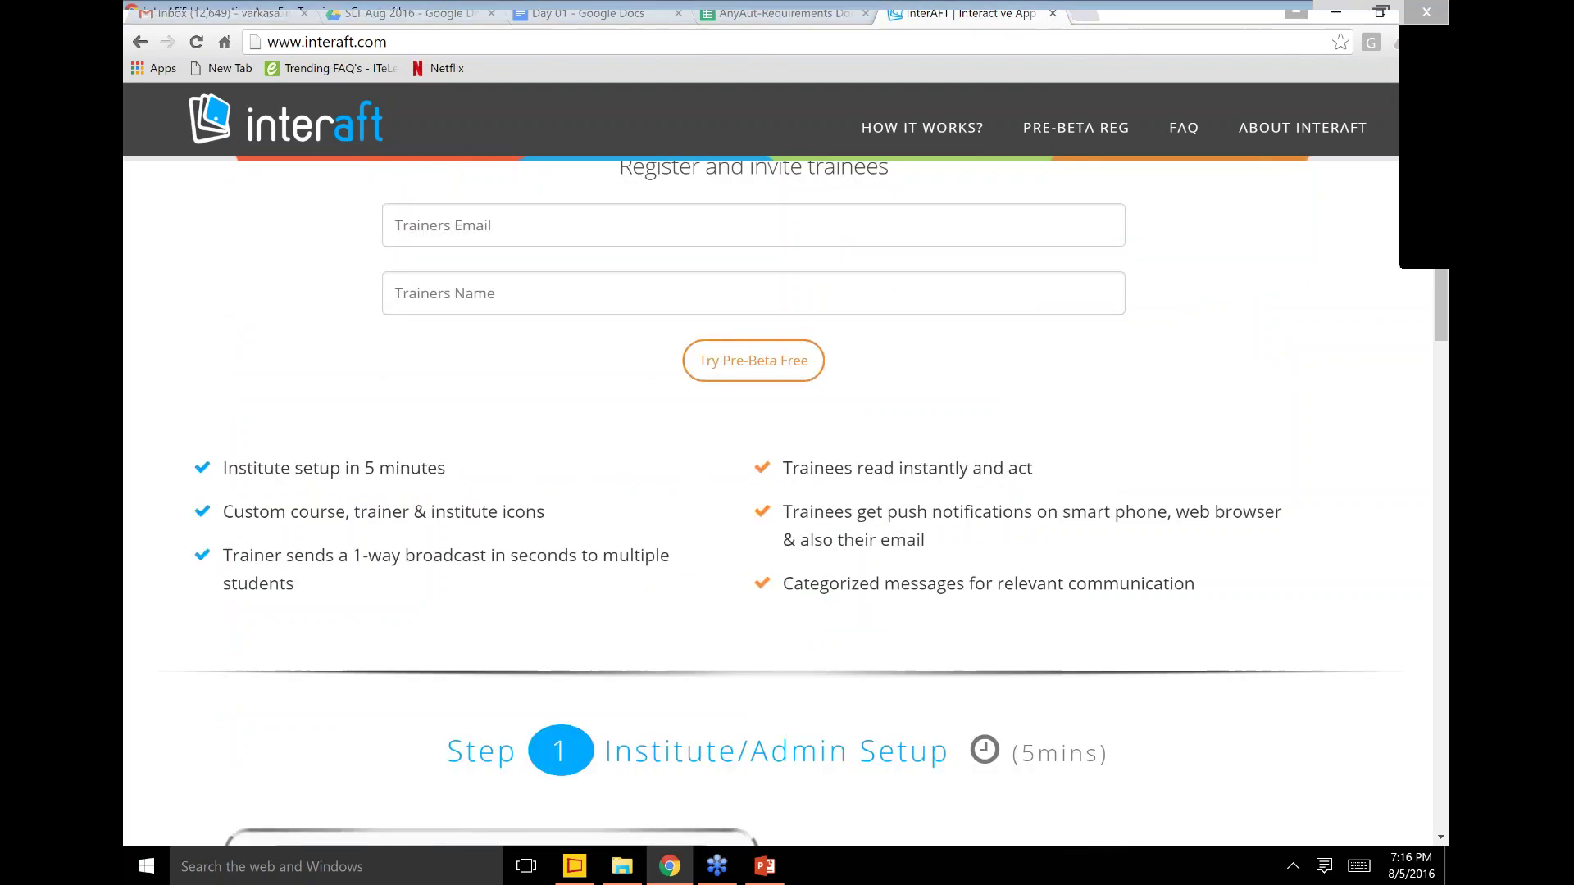
scroll(999, 744, up, 5)
click(999, 744)
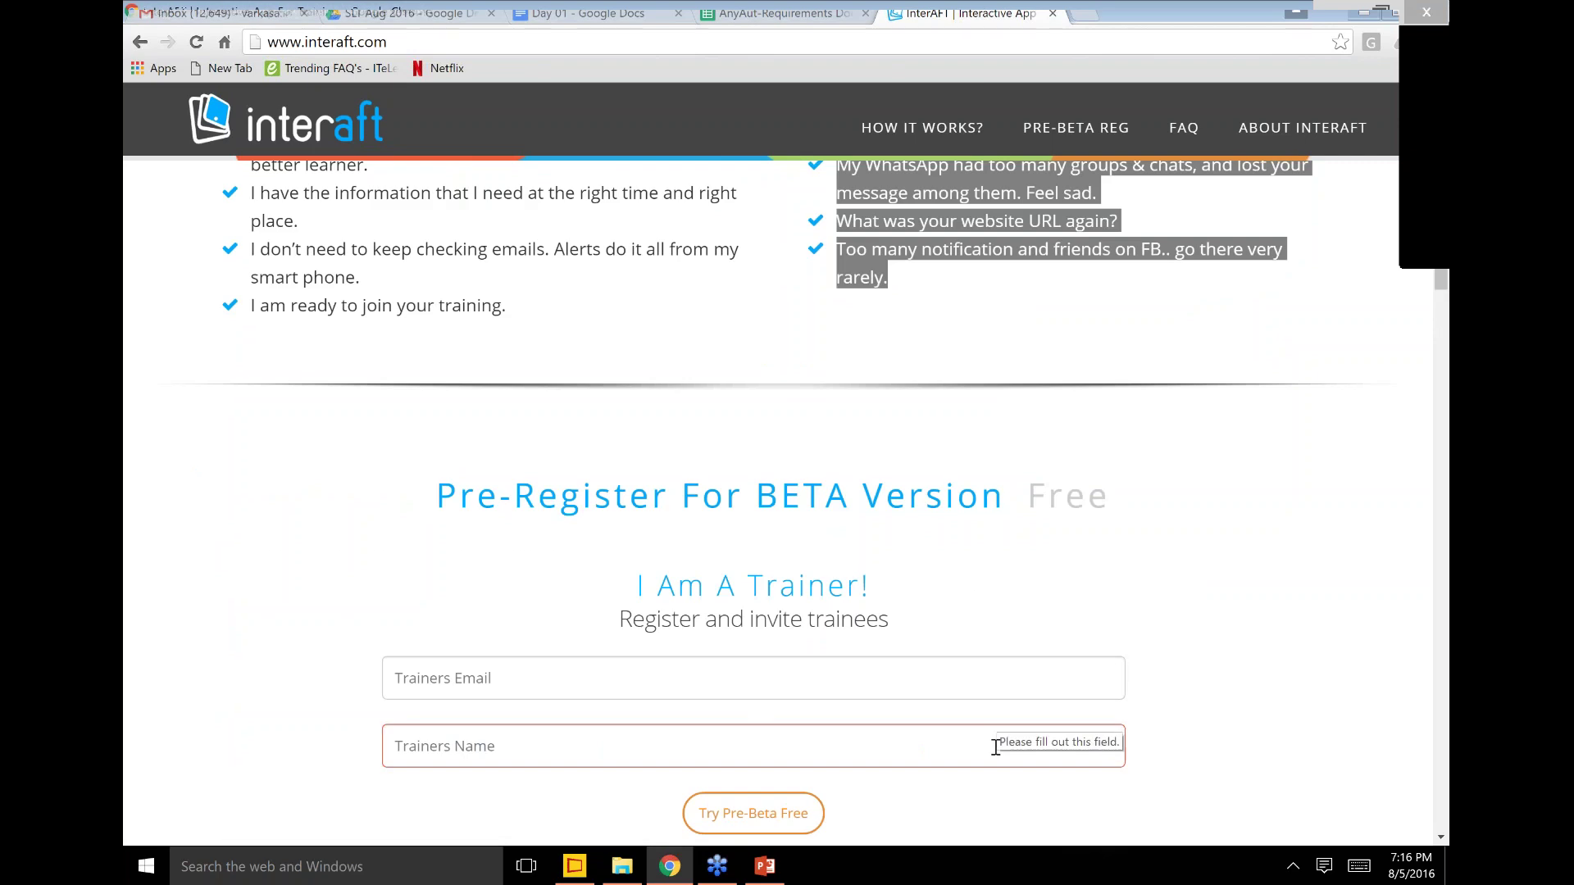
click(1123, 671)
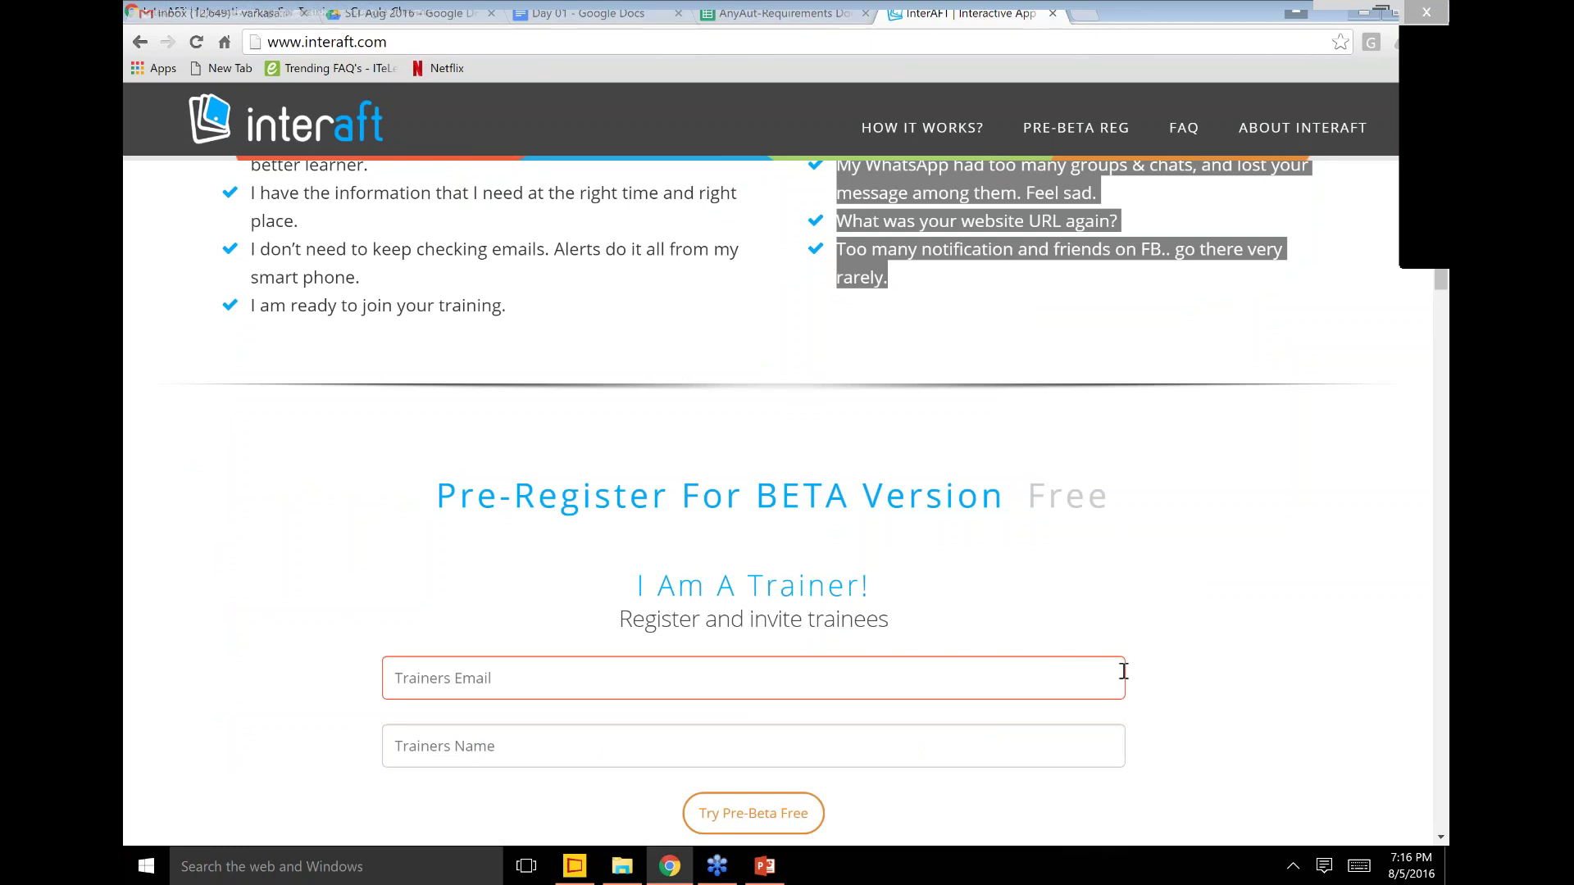
click(936, 756)
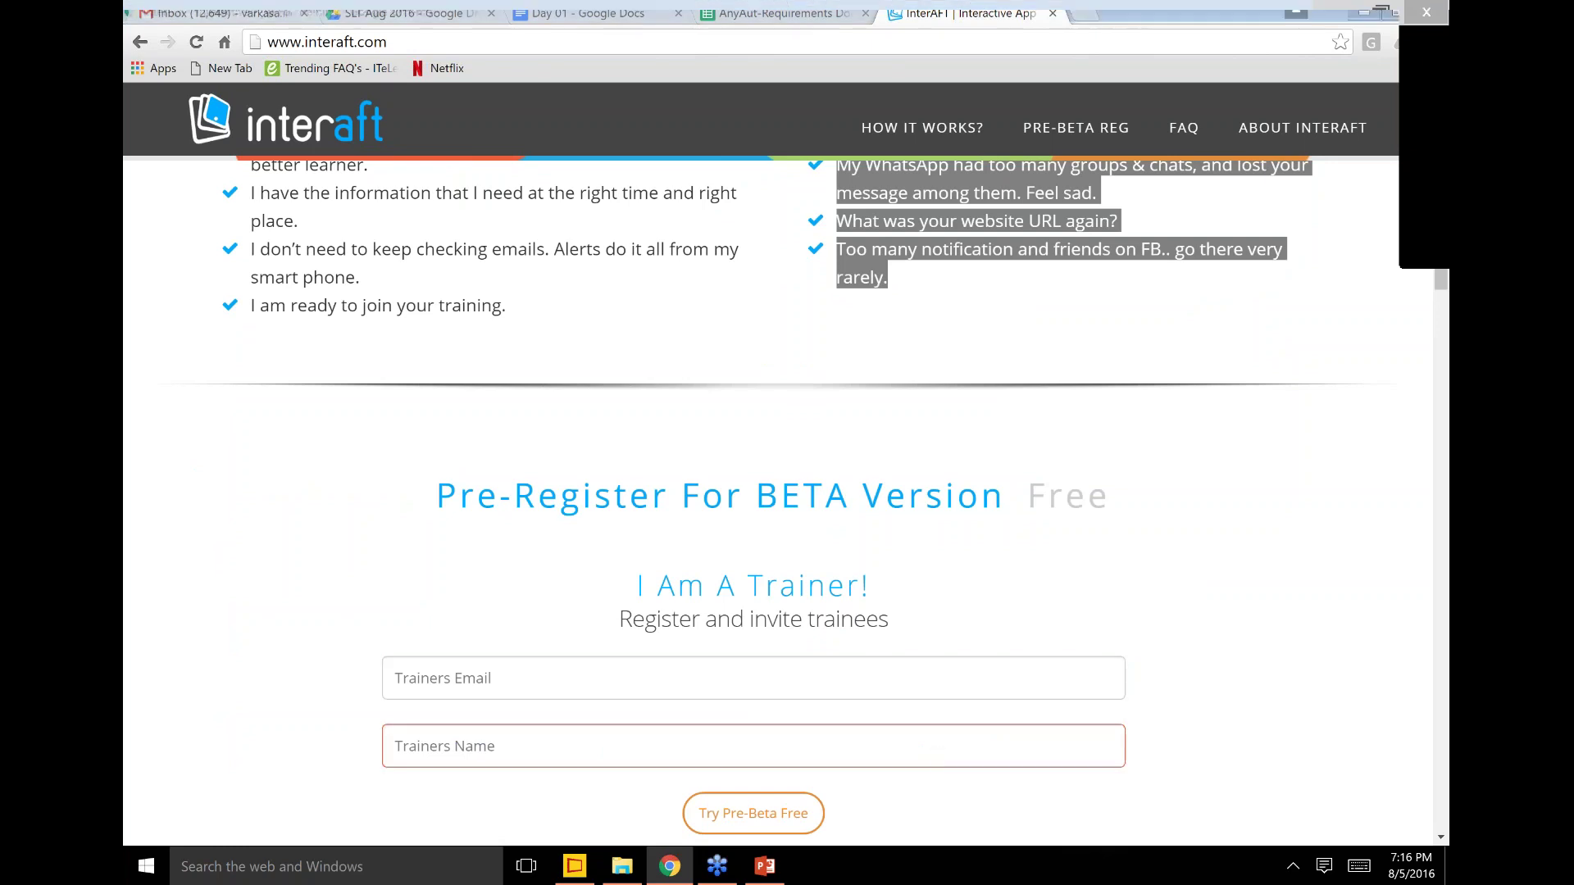
click(1268, 772)
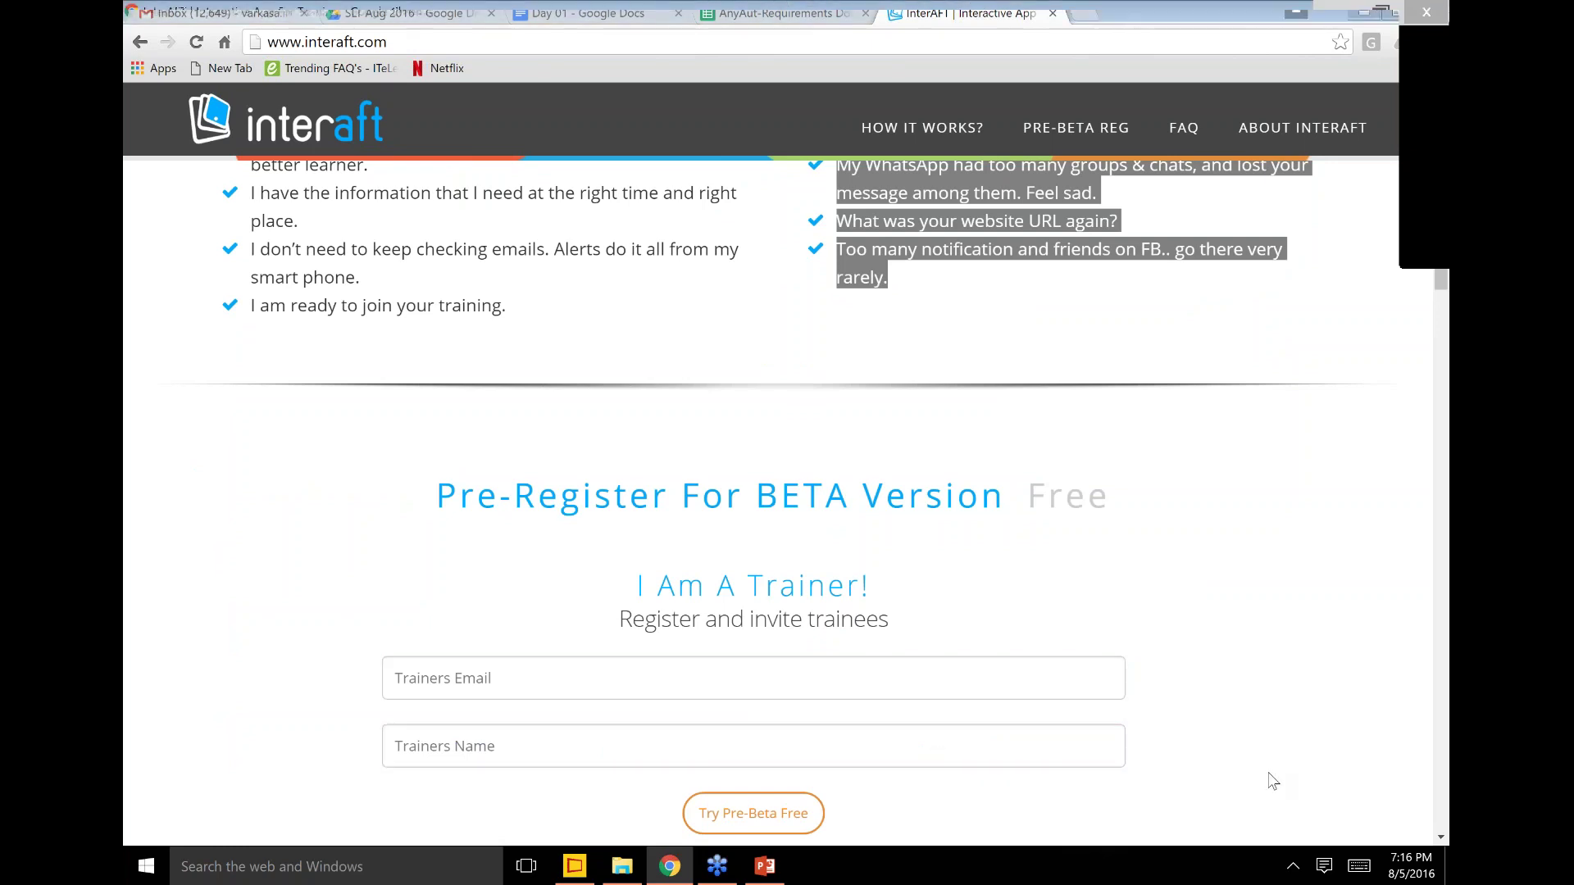
click(1269, 773)
Step: Review the Step 1 Institute/Admin Setup section, covering how to add courses, trainers and trainees
scroll(1273, 781, down, 5)
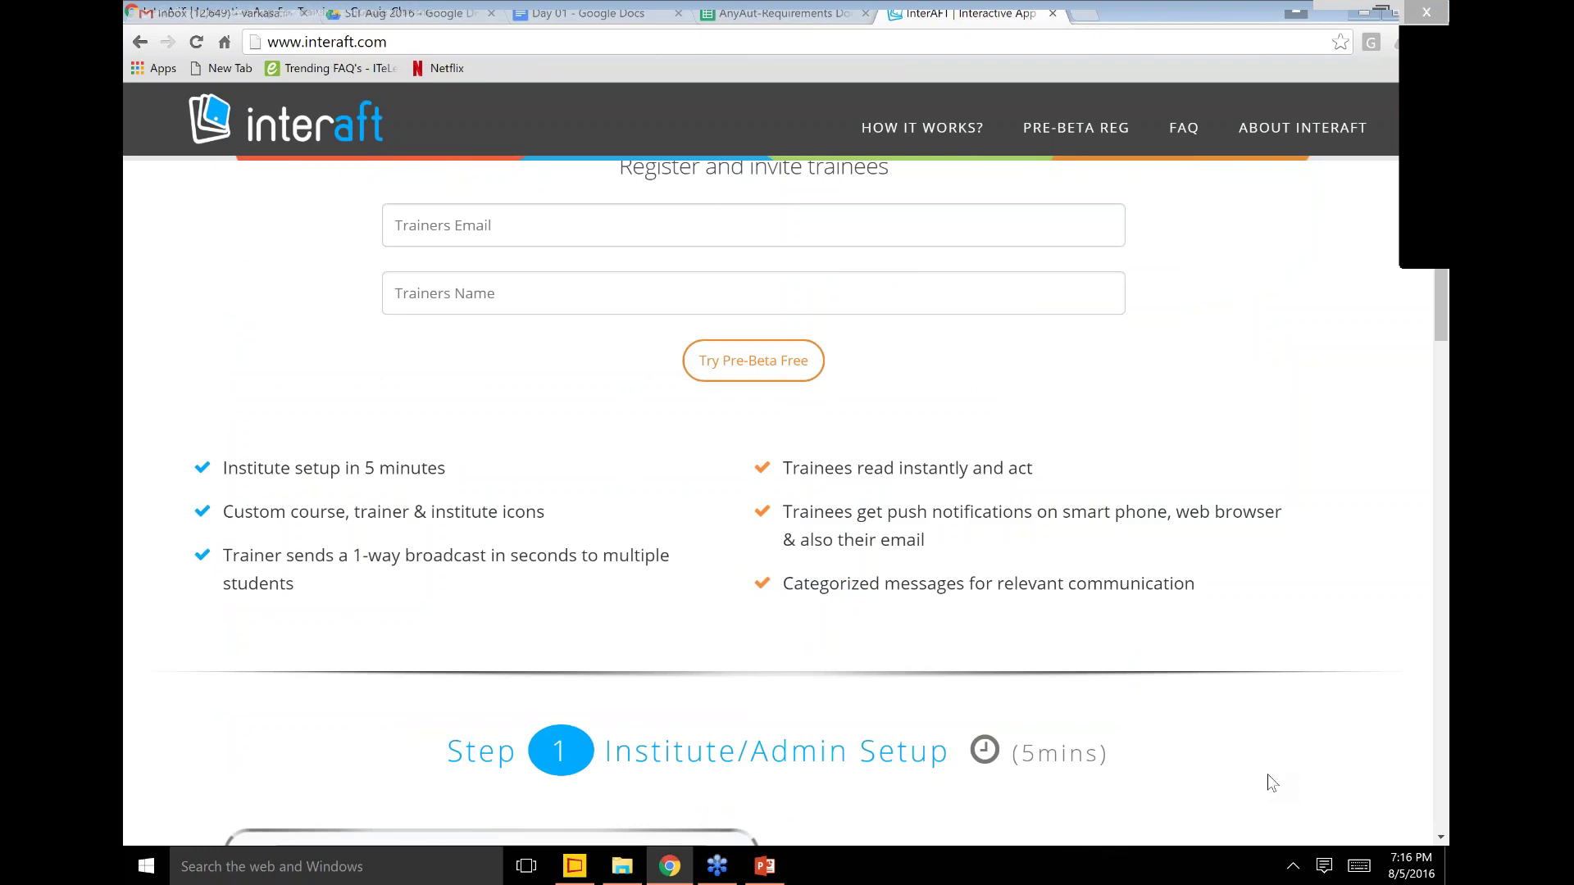
scroll(1269, 781, down, 5)
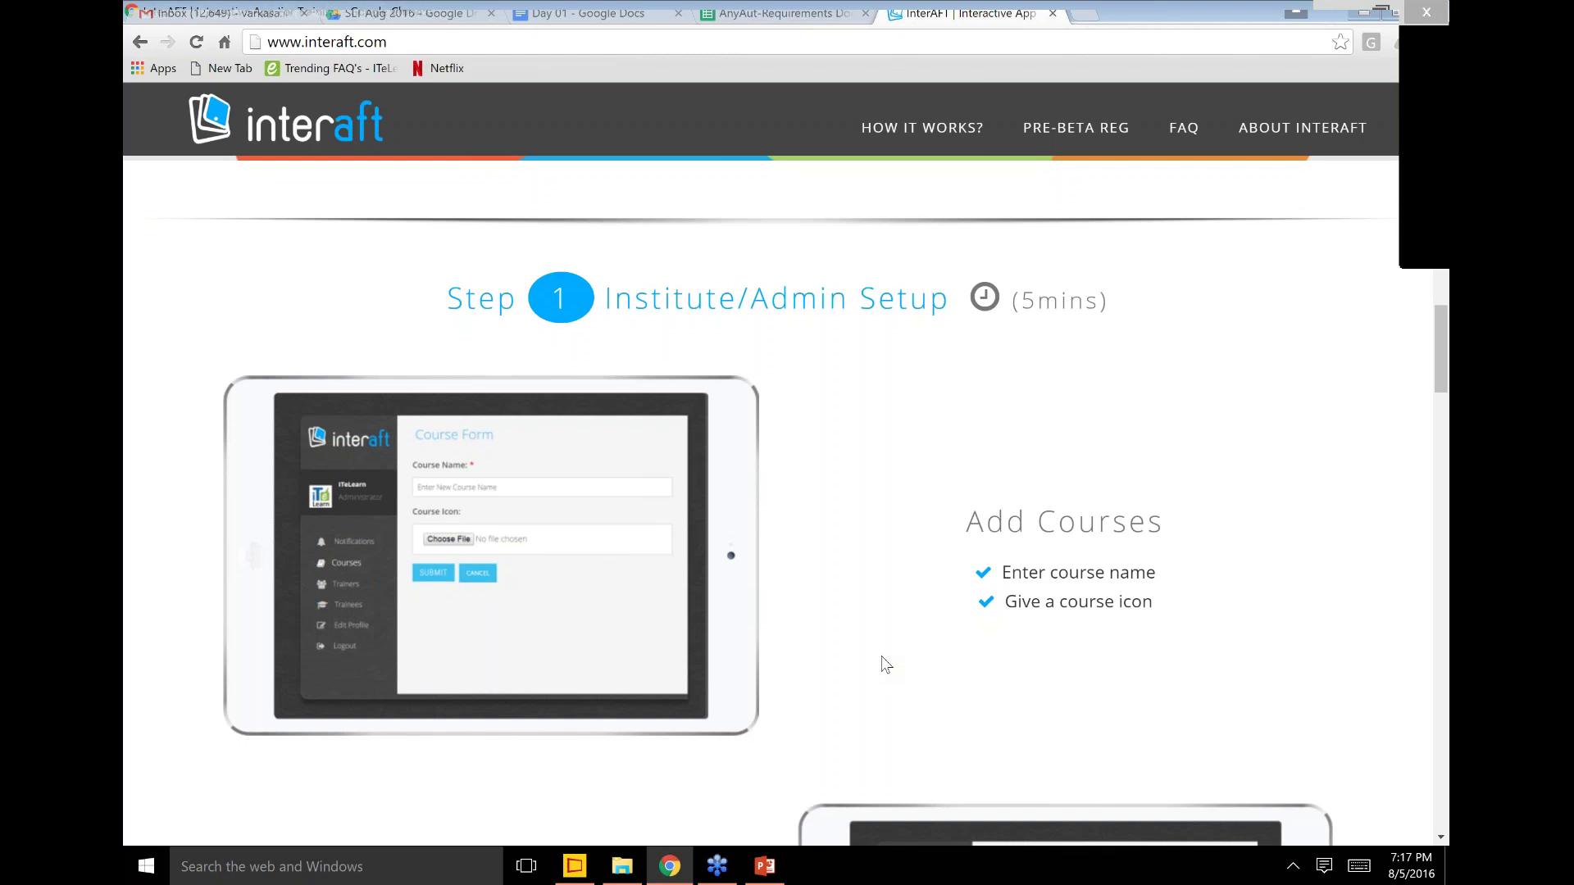
scroll(886, 664, down, 5)
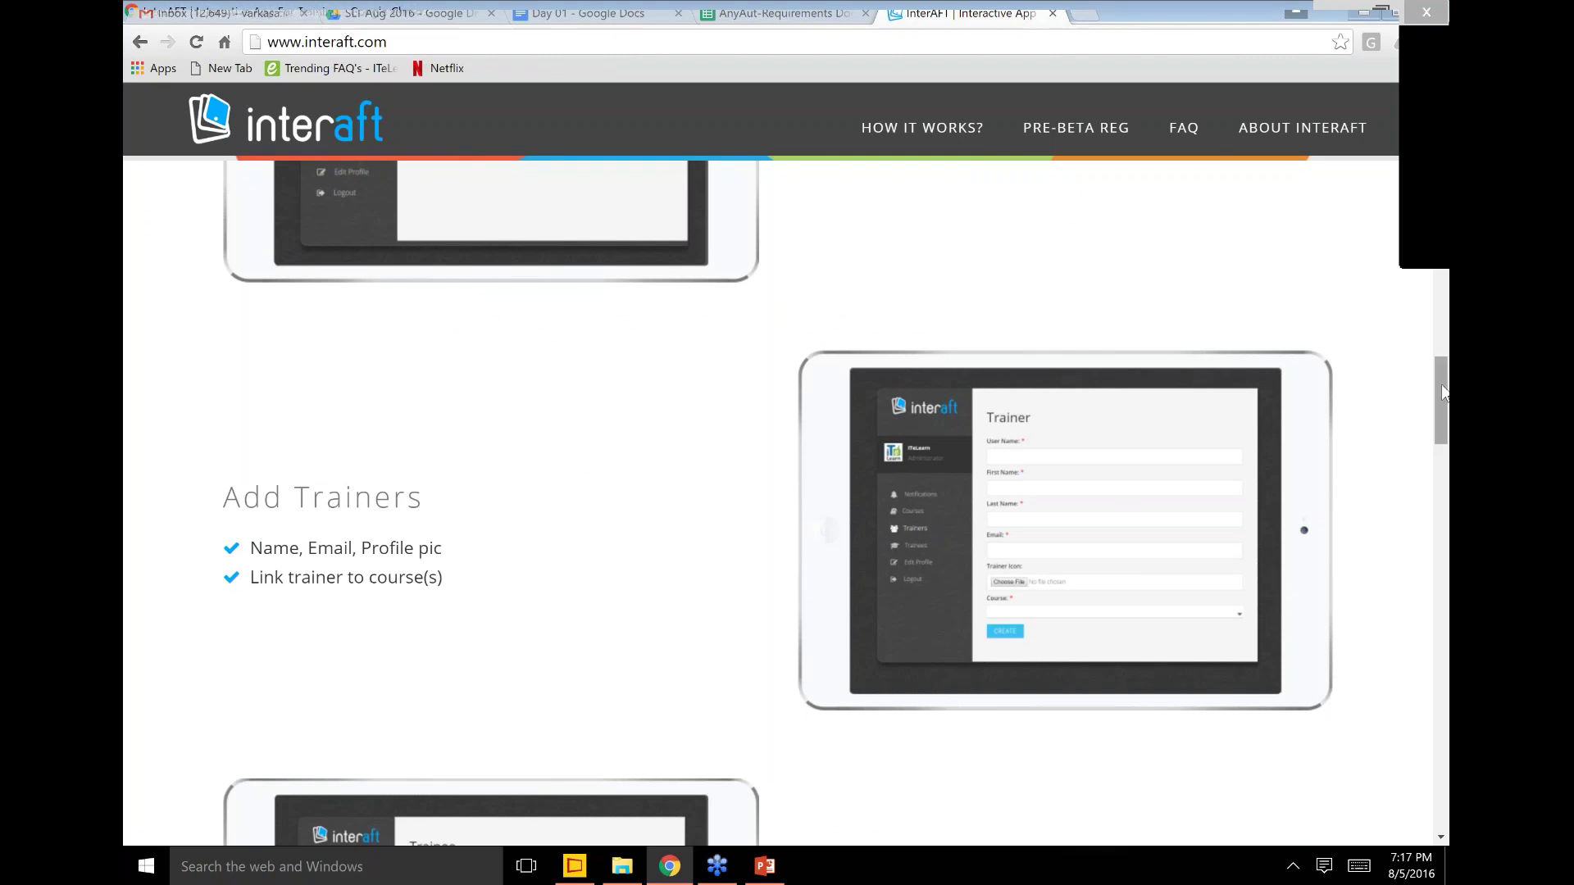
scroll(1445, 394, down, 6)
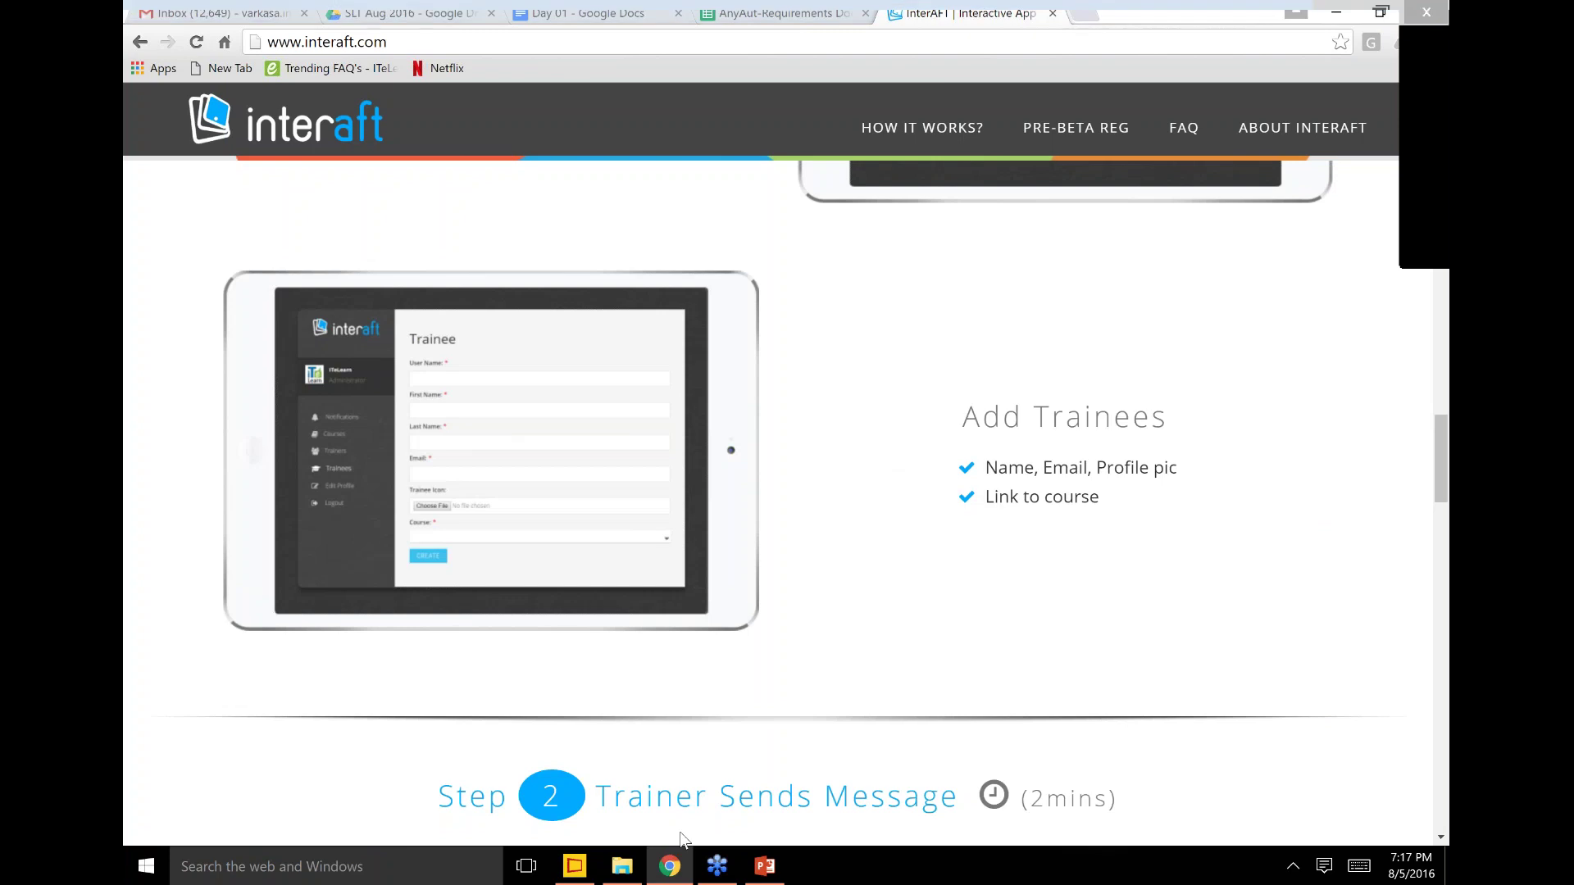
Step: Switch to Fresh Paint and start a new blank painting
click(574, 866)
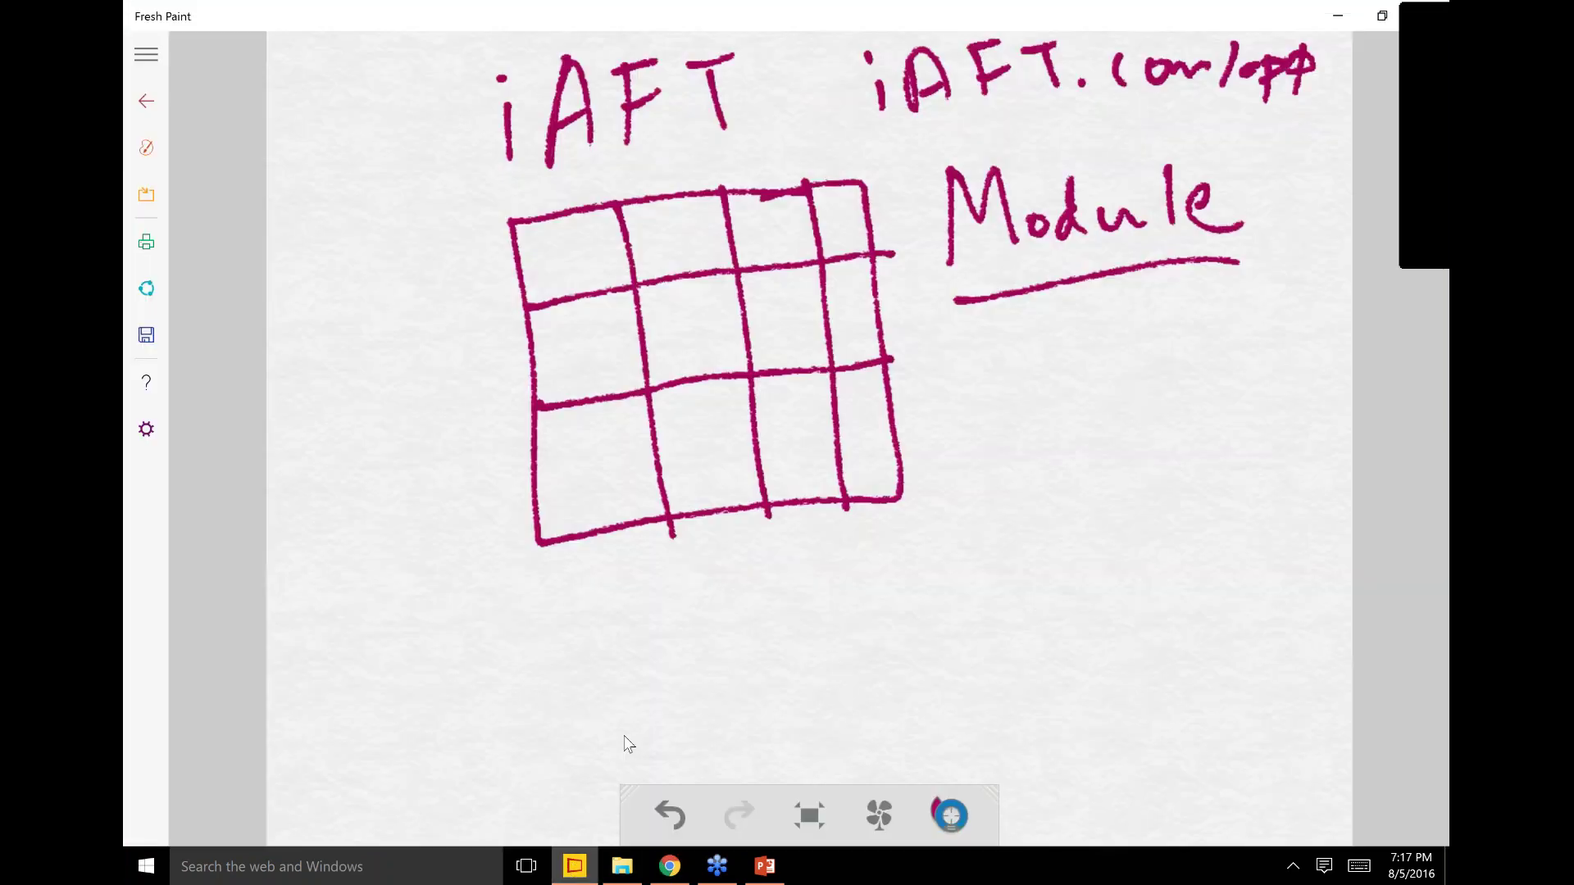
click(146, 100)
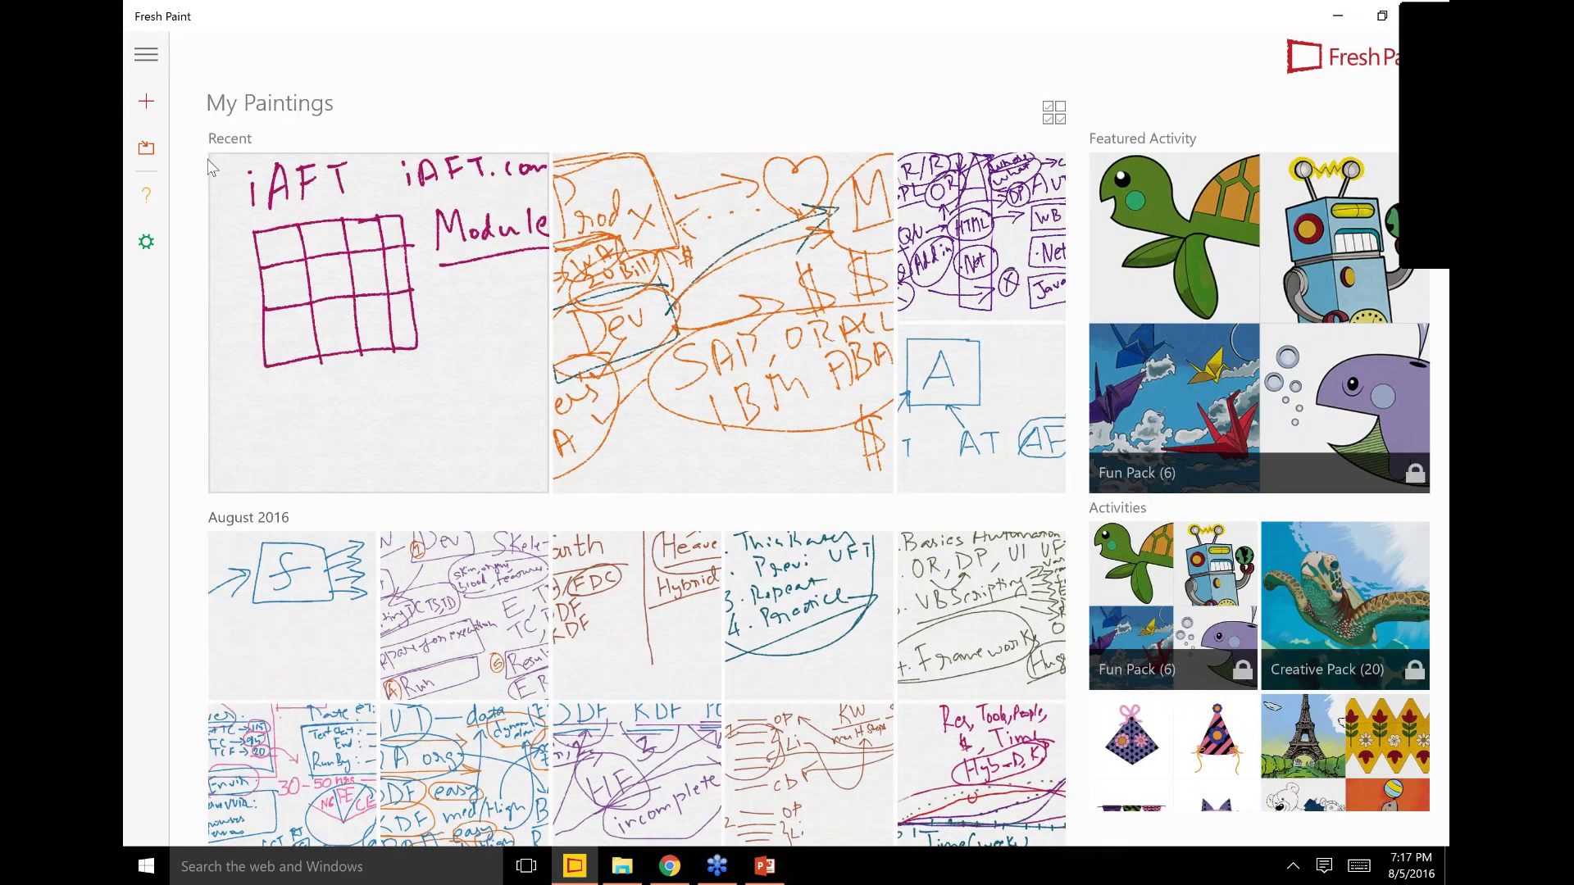
click(146, 100)
click(274, 116)
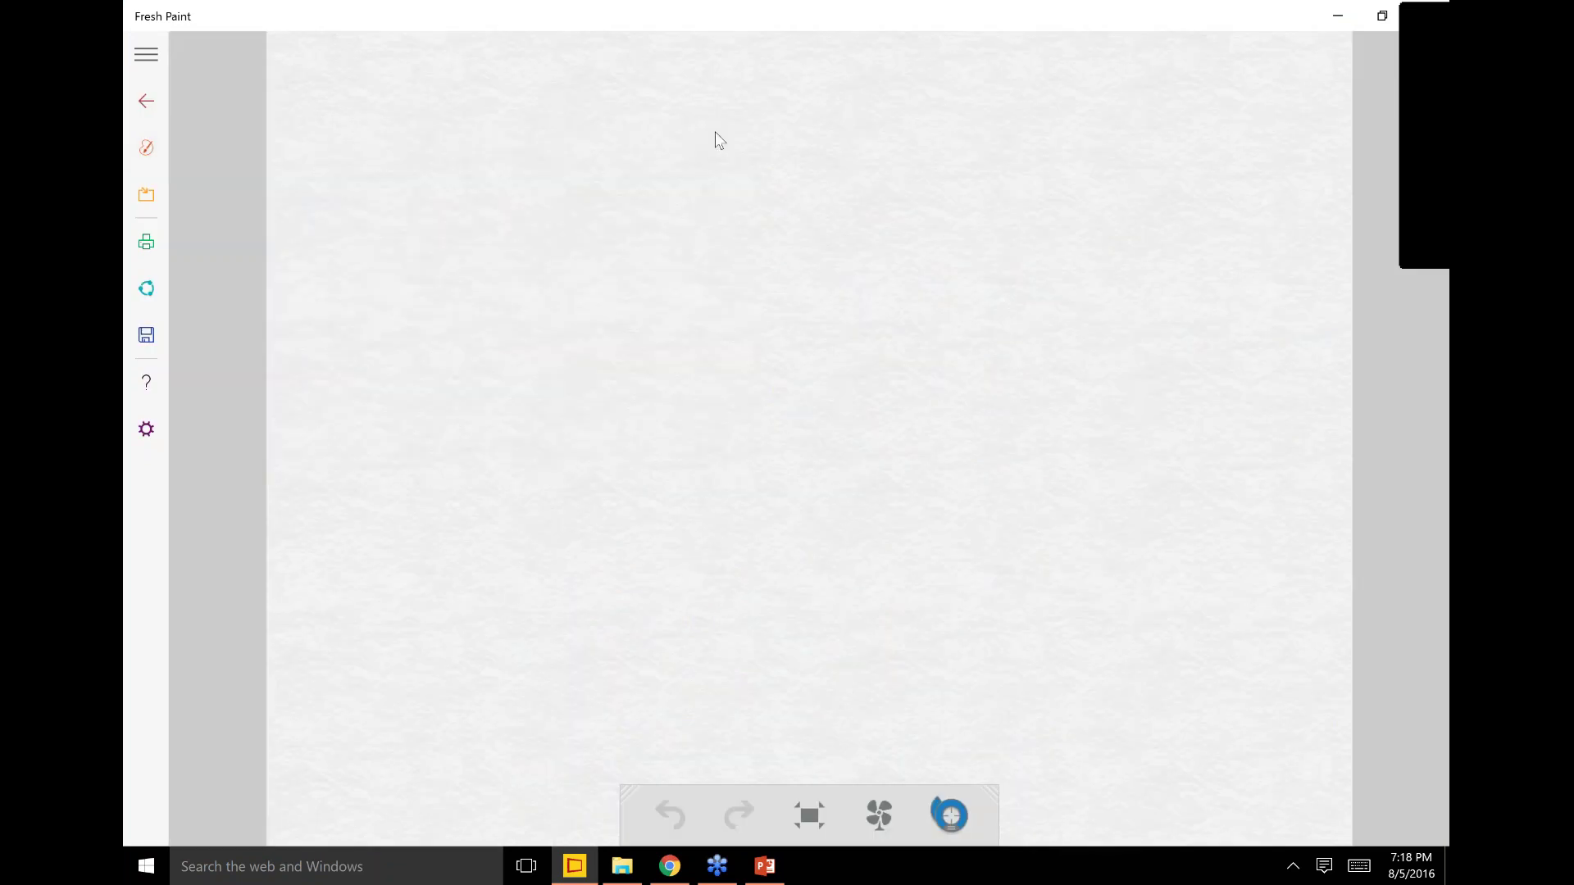
Step: Draw a rectangle in the canvas's upper middle and handwrite "Courses" above it
mouse_move(964, 114)
mouse_down()
mouse_move(728, 361)
mouse_move(975, 109)
mouse_up()
drag(736, 60, 727, 100)
drag(775, 74, 774, 72)
drag(793, 72, 828, 89)
drag(835, 66, 886, 92)
drag(914, 83, 935, 99)
drag(957, 71, 934, 100)
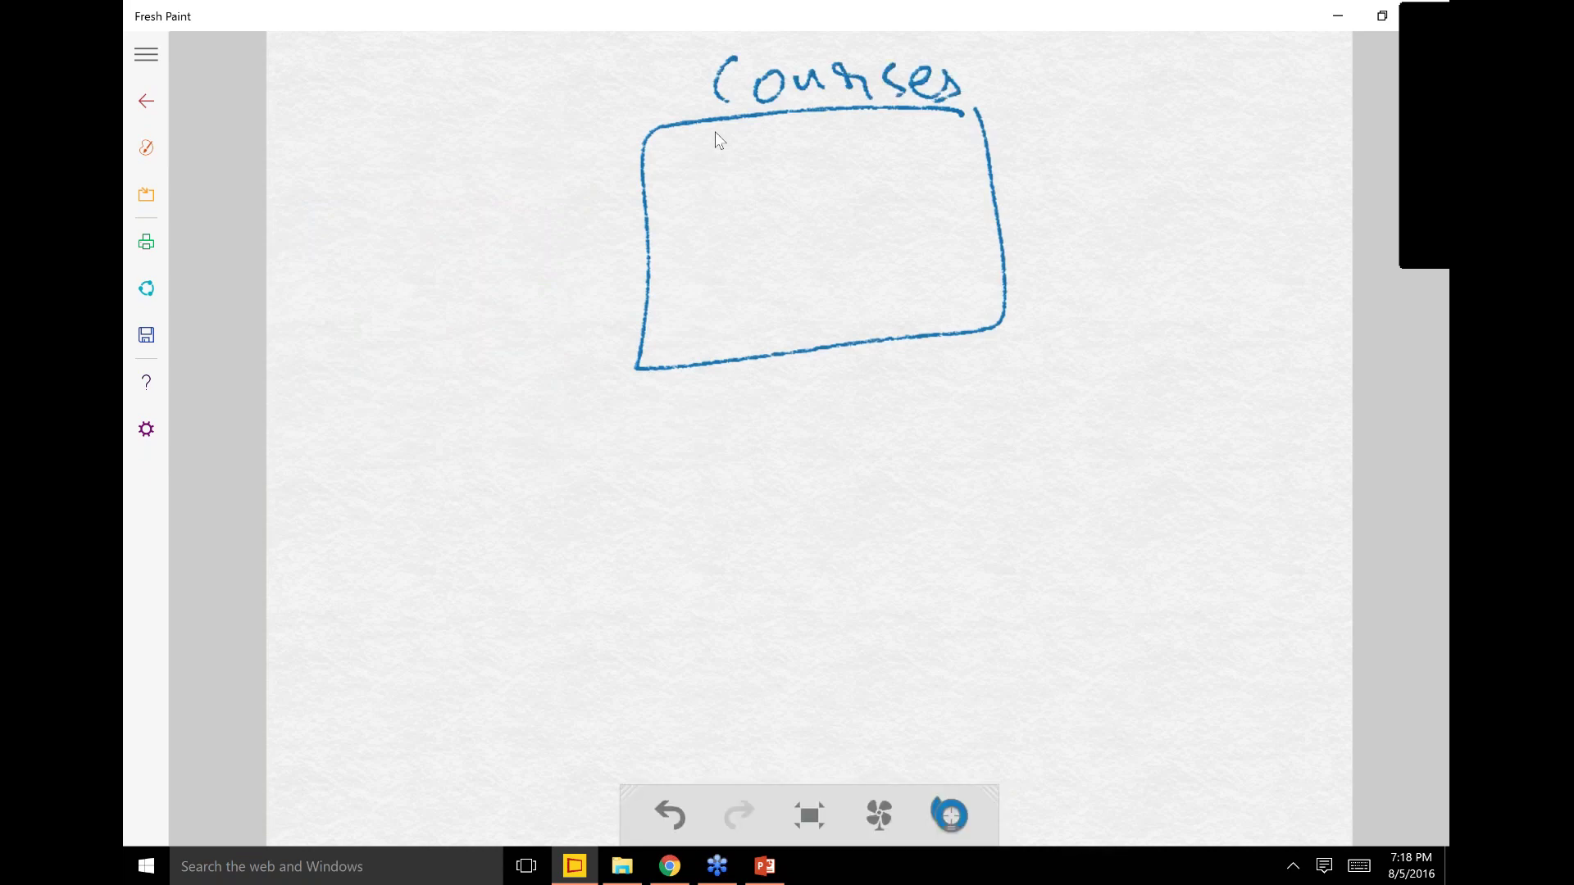
Step: Handwrite an underlined "iA" left of the Courses box and "Trainers" right of it, each with an arrow to the box
click(318, 309)
mouse_move(331, 328)
mouse_down()
mouse_move(345, 372)
mouse_move(437, 328)
mouse_move(432, 297)
mouse_up()
mouse_move(327, 432)
mouse_down()
mouse_move(476, 326)
mouse_move(504, 257)
mouse_move(652, 228)
mouse_up()
drag(648, 234, 603, 281)
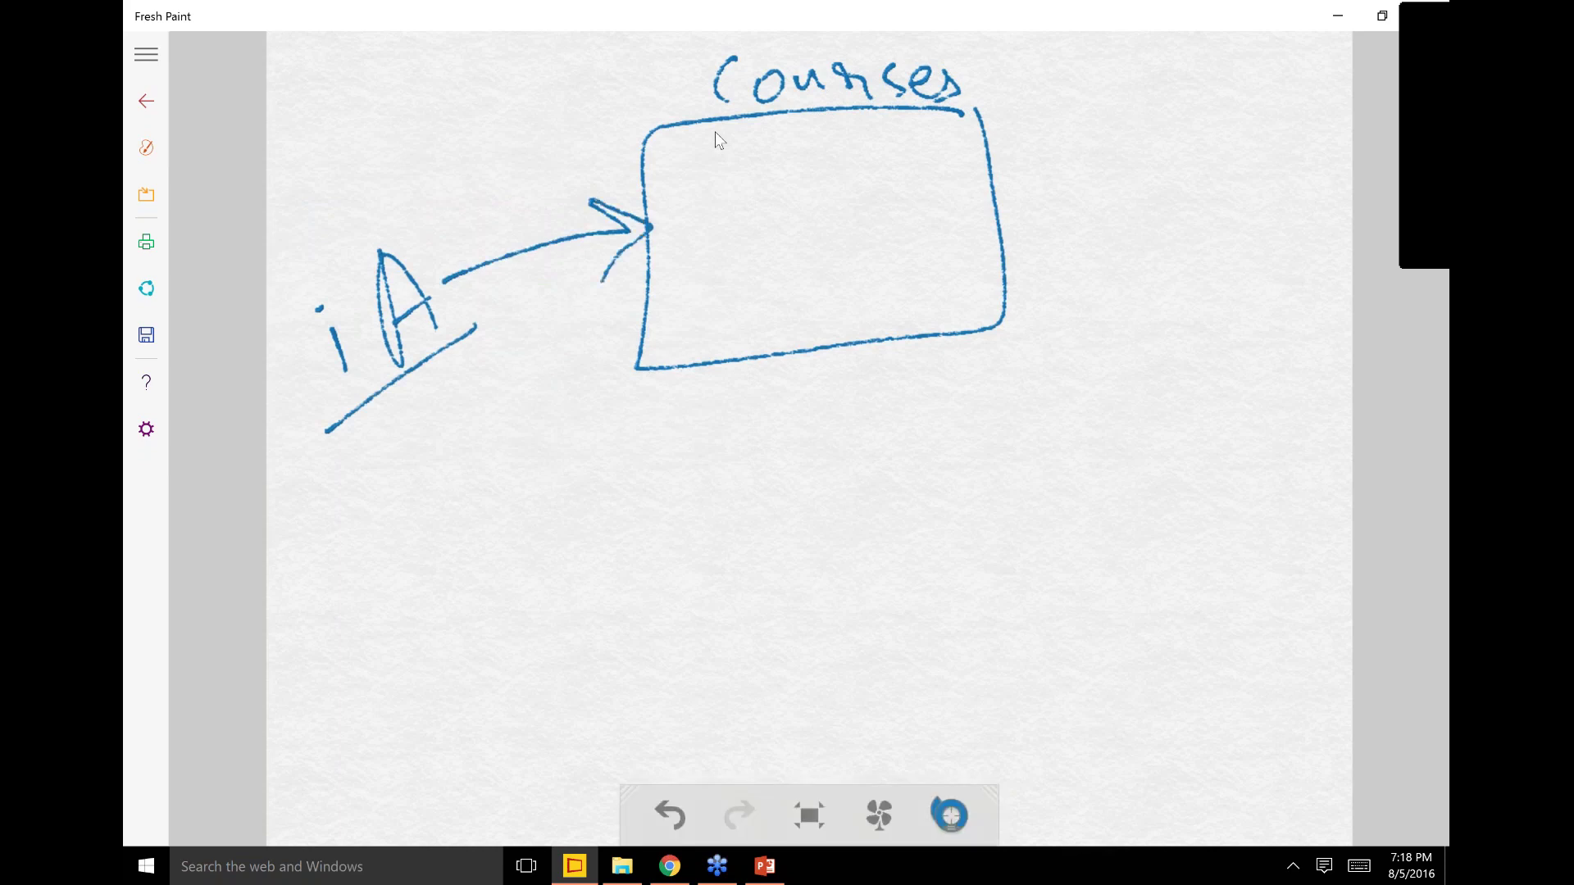
mouse_move(1047, 156)
mouse_down()
mouse_move(1145, 145)
mouse_move(1105, 237)
mouse_move(1331, 176)
mouse_move(1323, 215)
mouse_up()
mouse_move(1090, 211)
mouse_down()
mouse_move(919, 205)
mouse_move(952, 242)
mouse_up()
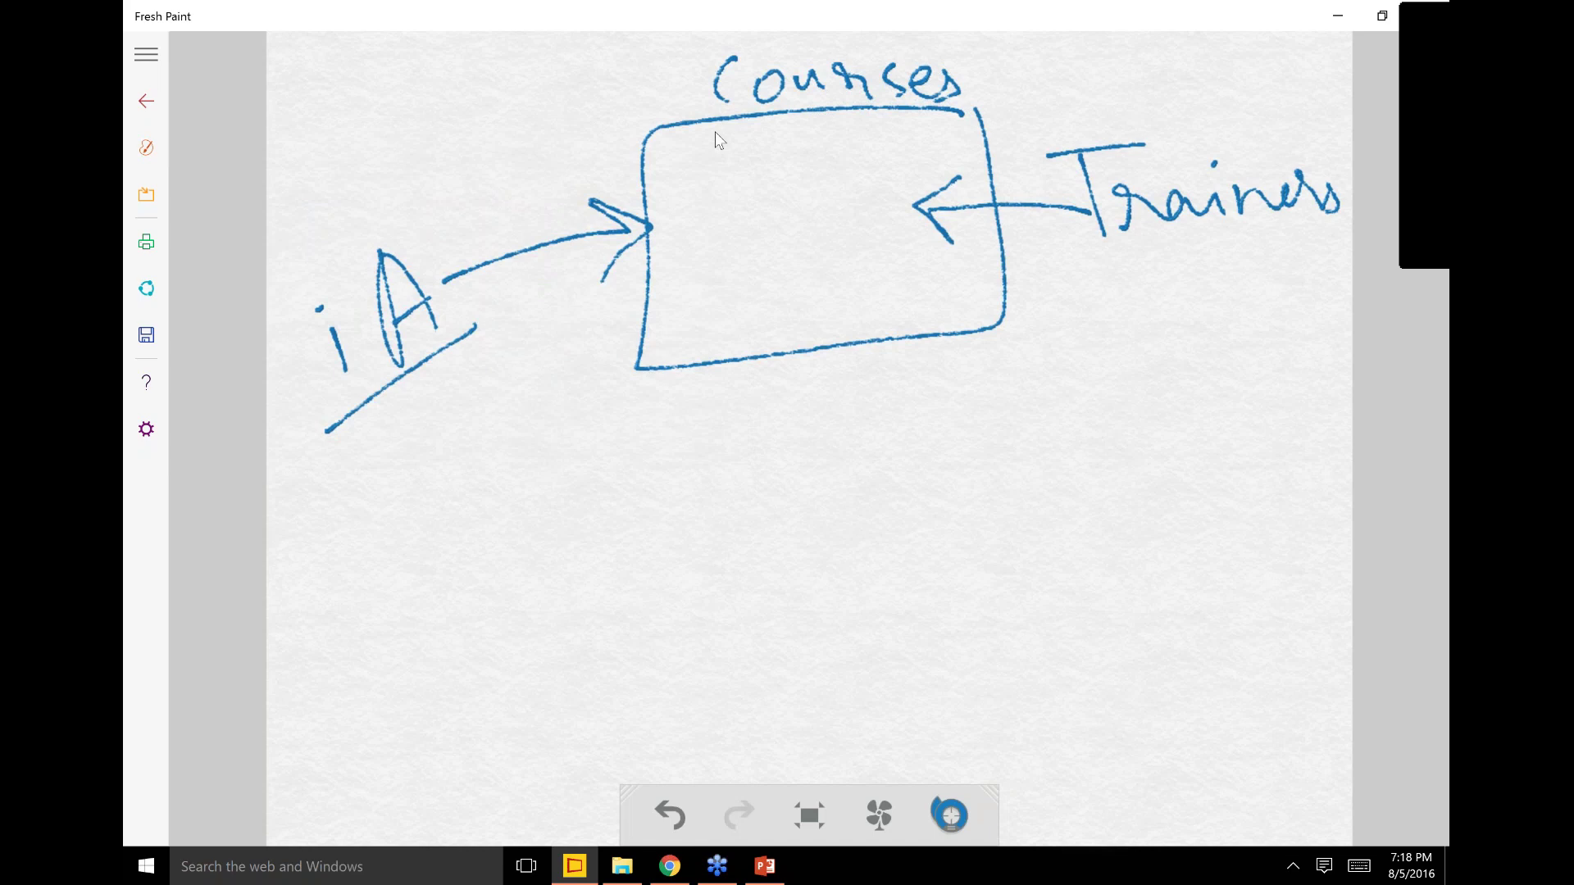
Step: Draw a cloud-like outline holding several small circles below the Courses box, with an arrow from it up into the box
mouse_move(768, 486)
mouse_down()
mouse_move(783, 456)
mouse_move(695, 679)
mouse_move(1135, 535)
mouse_move(677, 447)
mouse_up()
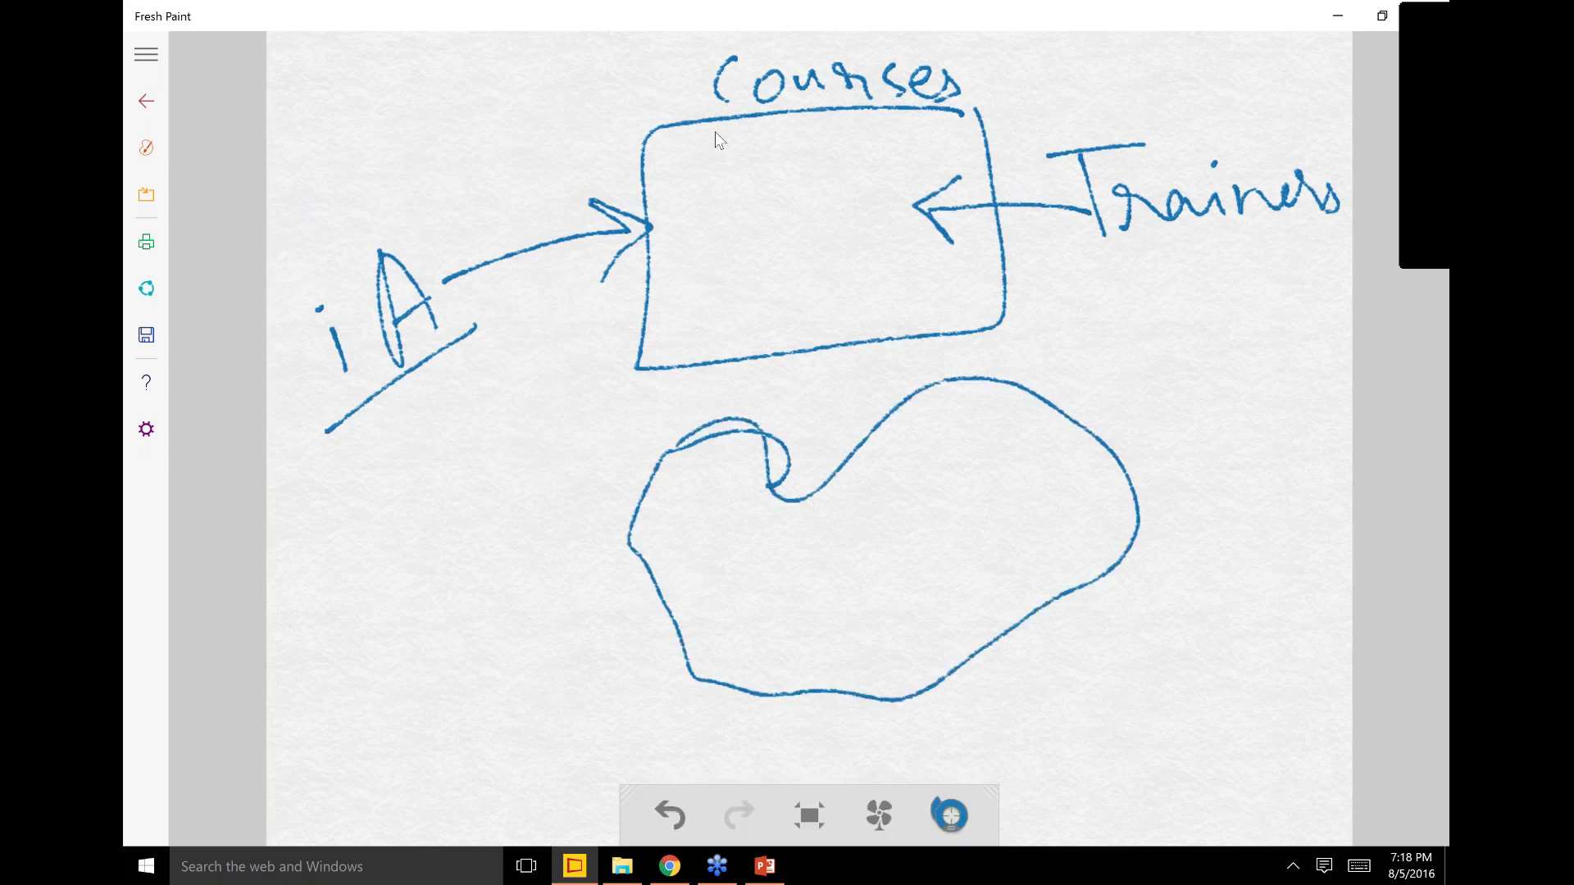
drag(715, 521, 775, 515)
drag(861, 514, 898, 494)
mouse_move(1002, 463)
mouse_down()
mouse_move(968, 484)
mouse_move(1066, 471)
mouse_up()
mouse_move(771, 629)
mouse_down()
mouse_move(787, 641)
mouse_move(812, 605)
mouse_up()
mouse_move(882, 607)
mouse_down()
mouse_move(914, 574)
mouse_move(1009, 583)
mouse_up()
drag(694, 449, 758, 294)
mouse_move(697, 324)
mouse_down()
mouse_move(759, 294)
mouse_move(771, 332)
mouse_up()
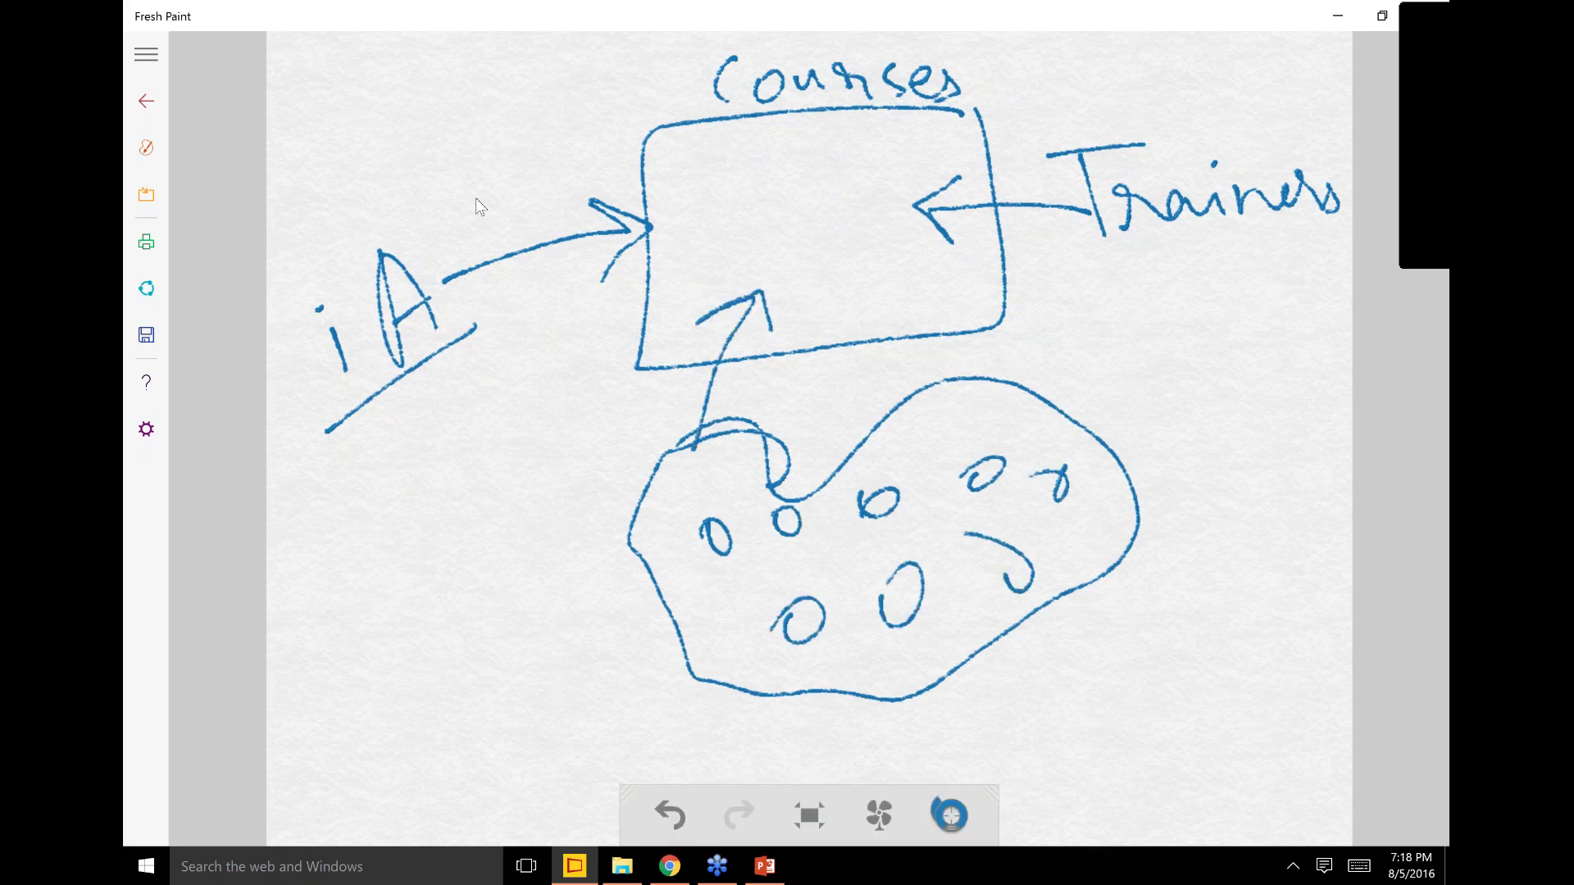
Step: Return to the interaft page in Chrome and review the Step 2 Send Notification details, highlighting "Course"
click(1341, 23)
scroll(1054, 578, down, 5)
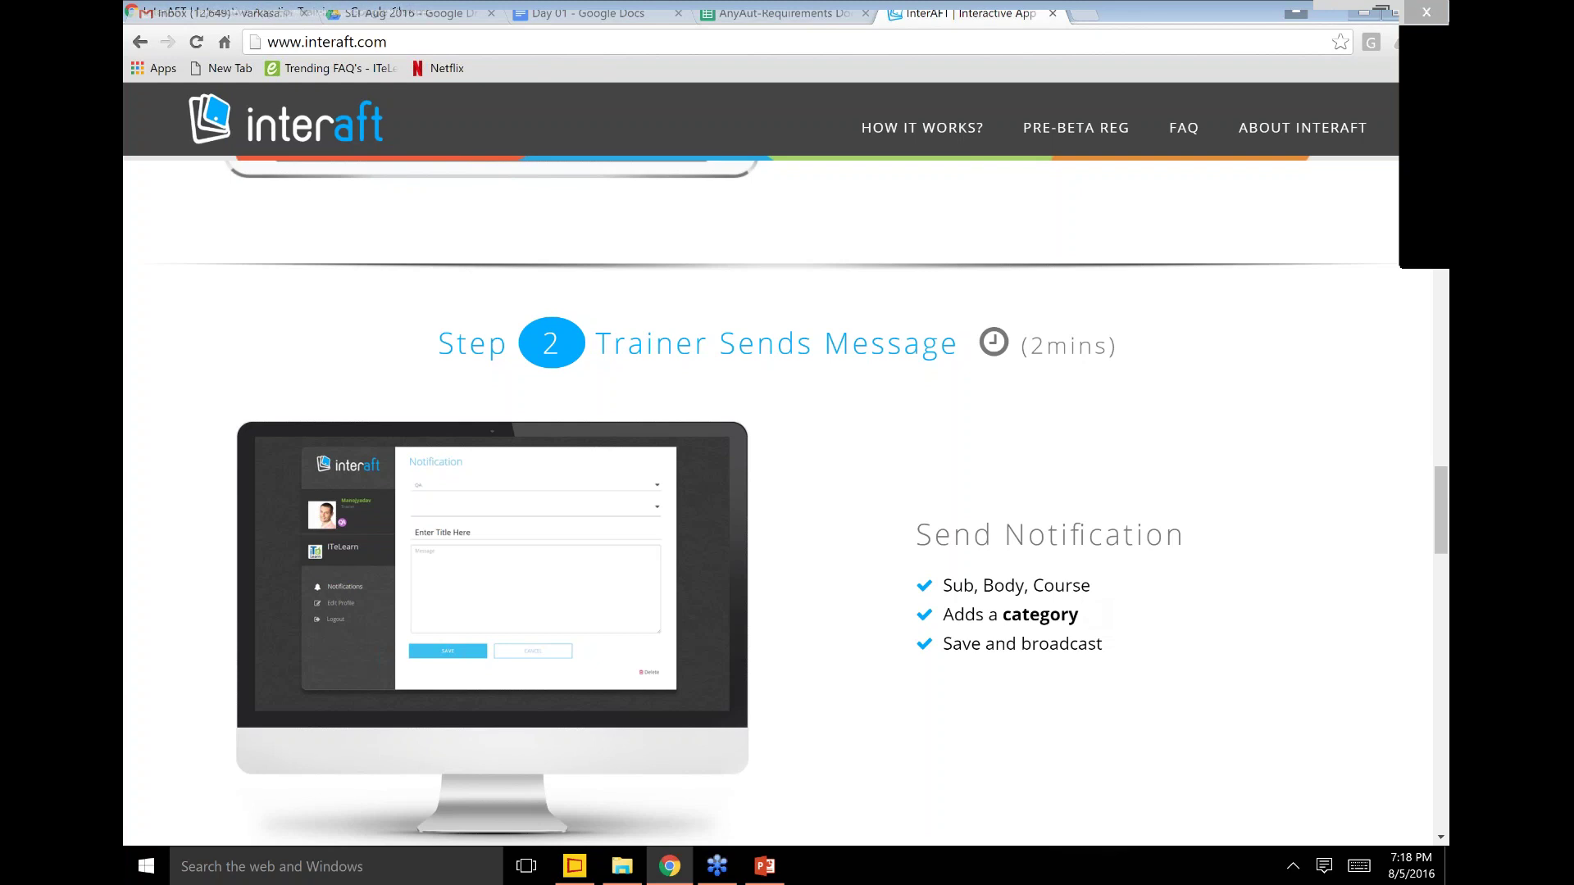
double_click(1091, 584)
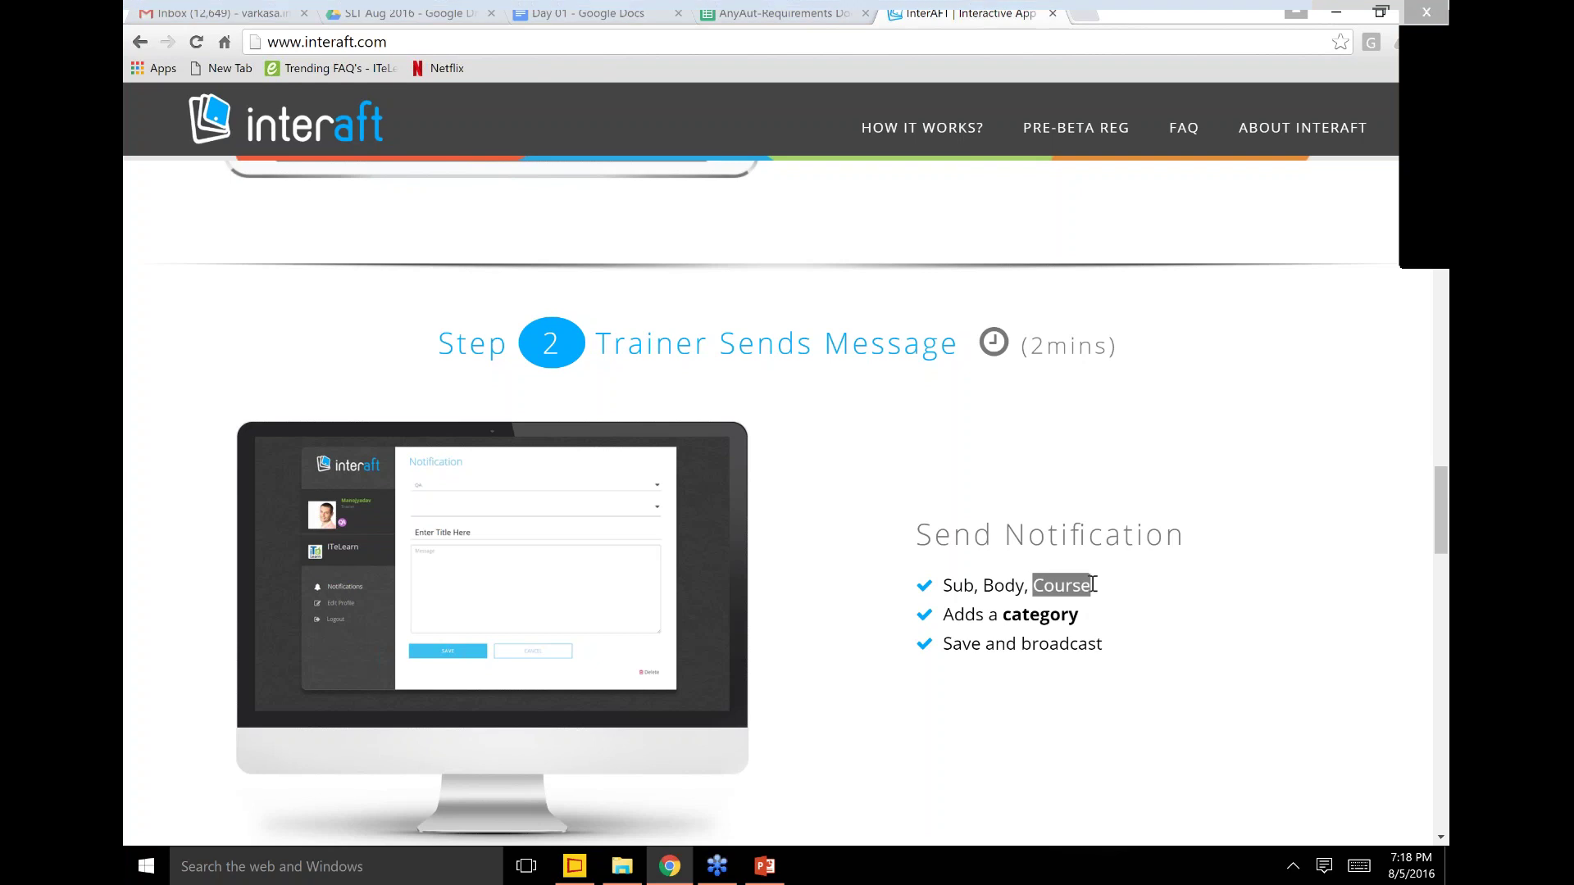
click(1090, 584)
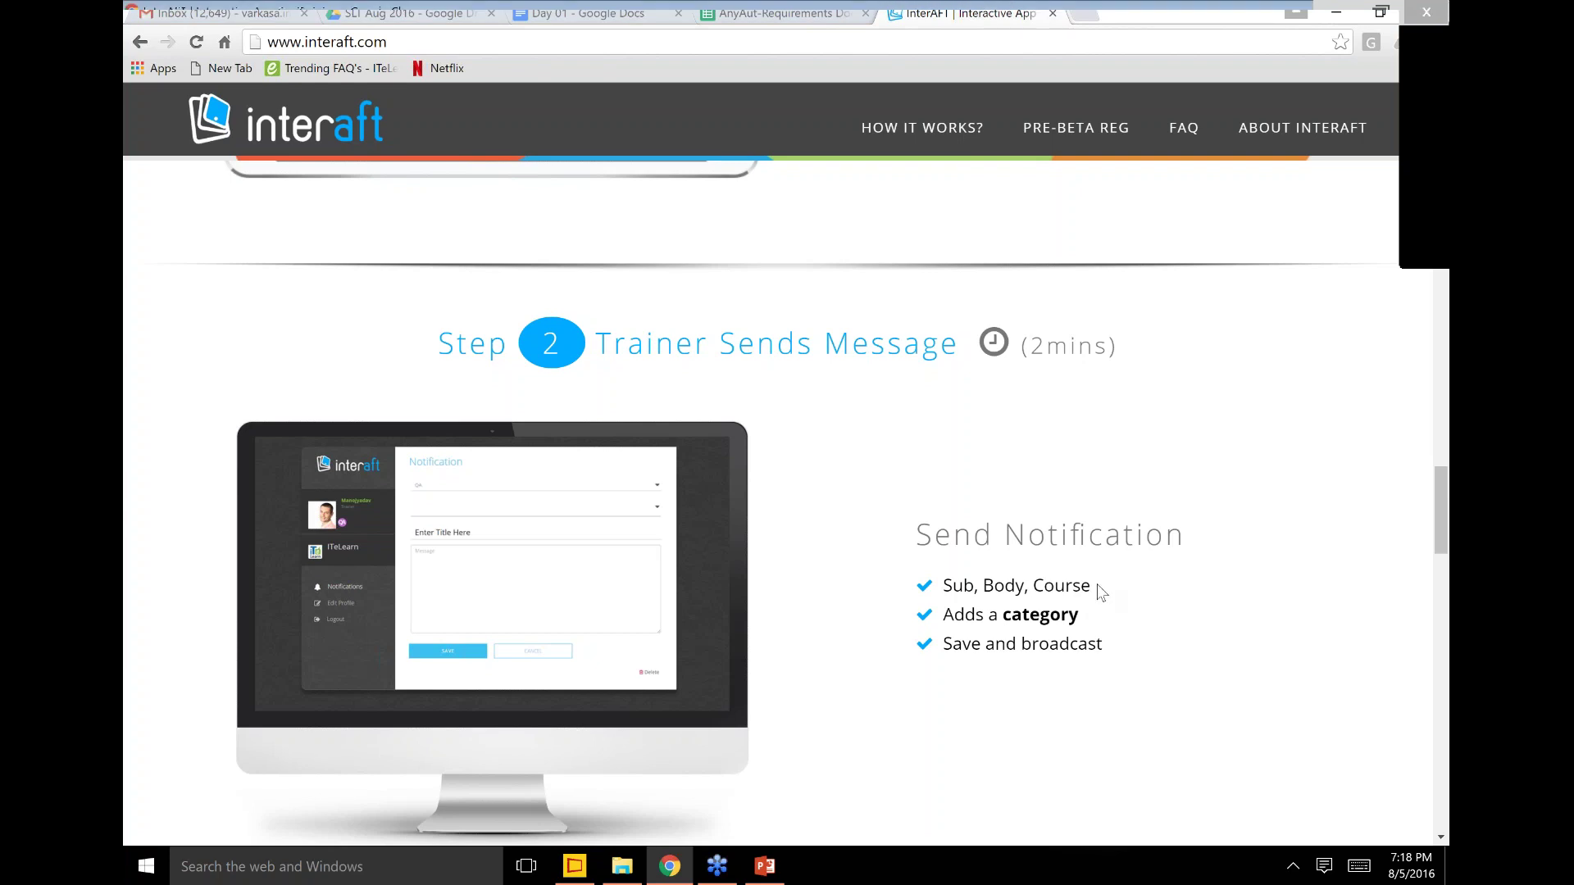
Step: Switch back to Fresh Paint and draw a box containing "90" below Trainers, labelled "SLT" above and underlined beneath
key(alt+Tab)
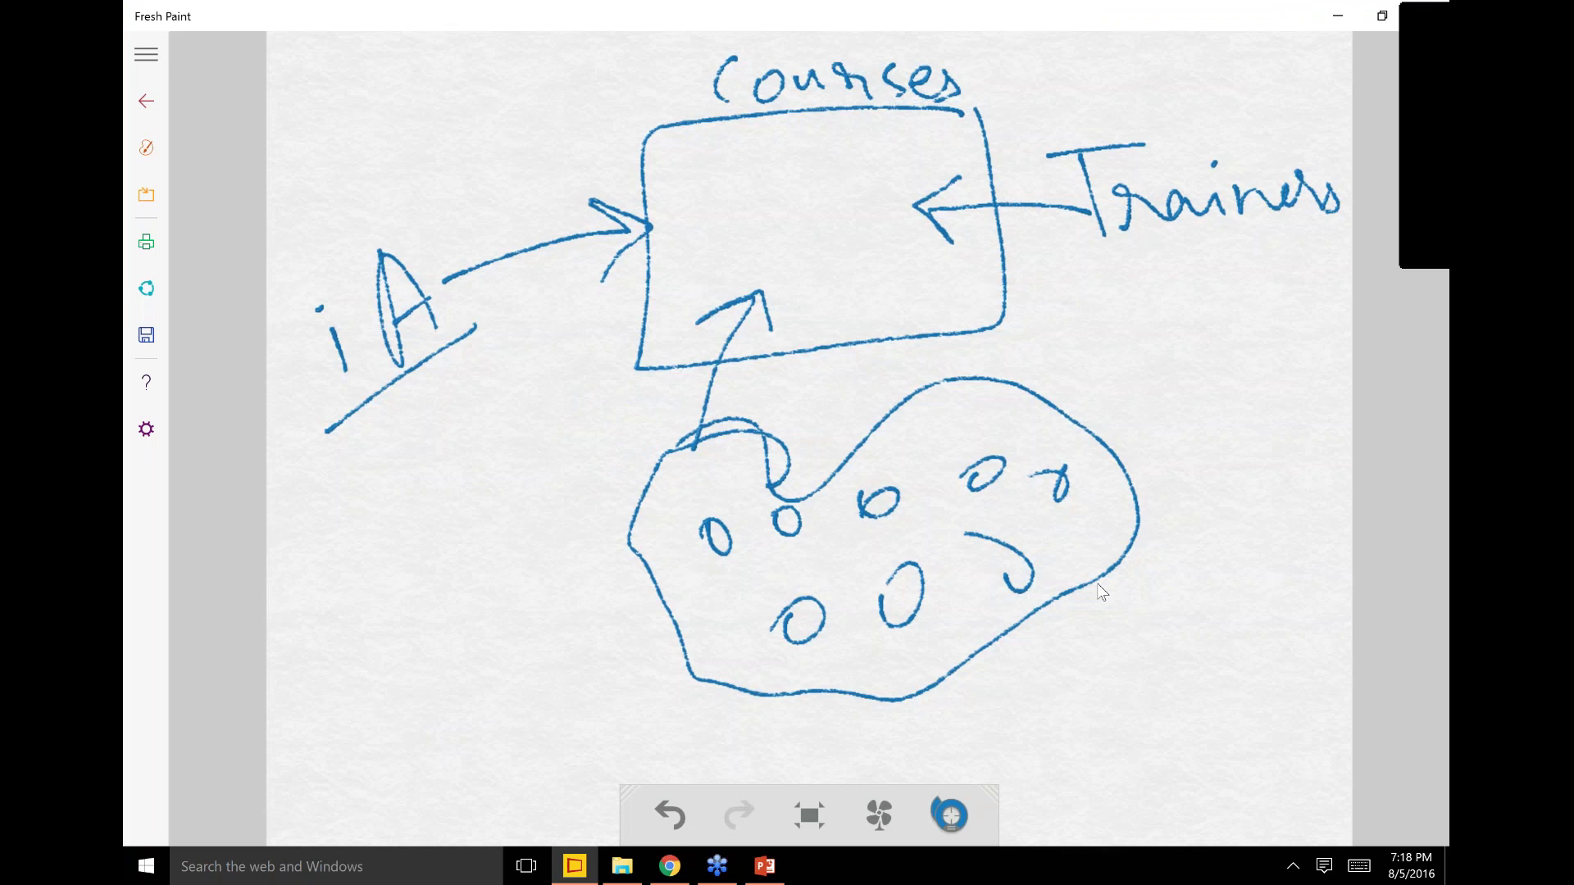
drag(1136, 309, 1162, 426)
mouse_move(1199, 323)
mouse_down()
mouse_move(1177, 339)
mouse_move(1202, 362)
mouse_up()
drag(1237, 305, 1233, 309)
mouse_move(1108, 275)
mouse_down()
mouse_move(1089, 322)
mouse_move(1173, 281)
mouse_up()
drag(1166, 250, 1203, 237)
drag(1191, 244, 1202, 285)
drag(1197, 446, 1308, 439)
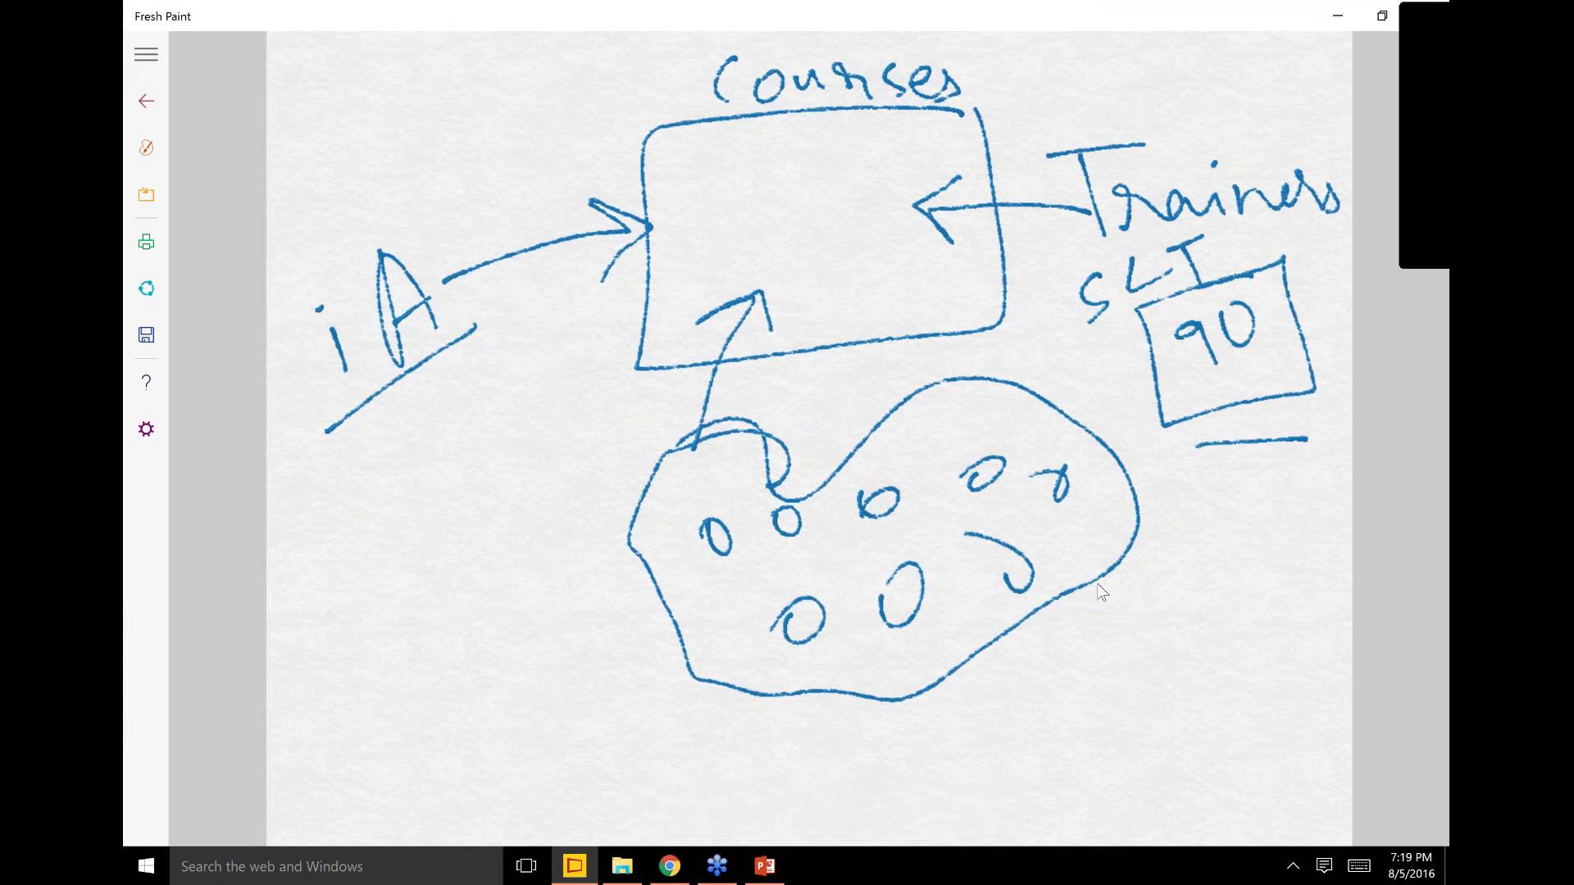
Step: Draw a second box containing "40" below the SLT box and label it "UFT"
mouse_move(1195, 448)
mouse_down()
mouse_move(1327, 487)
mouse_move(1317, 420)
mouse_up()
drag(1217, 420, 1248, 416)
mouse_move(1270, 425)
mouse_down()
mouse_move(1289, 396)
mouse_move(1320, 414)
mouse_up()
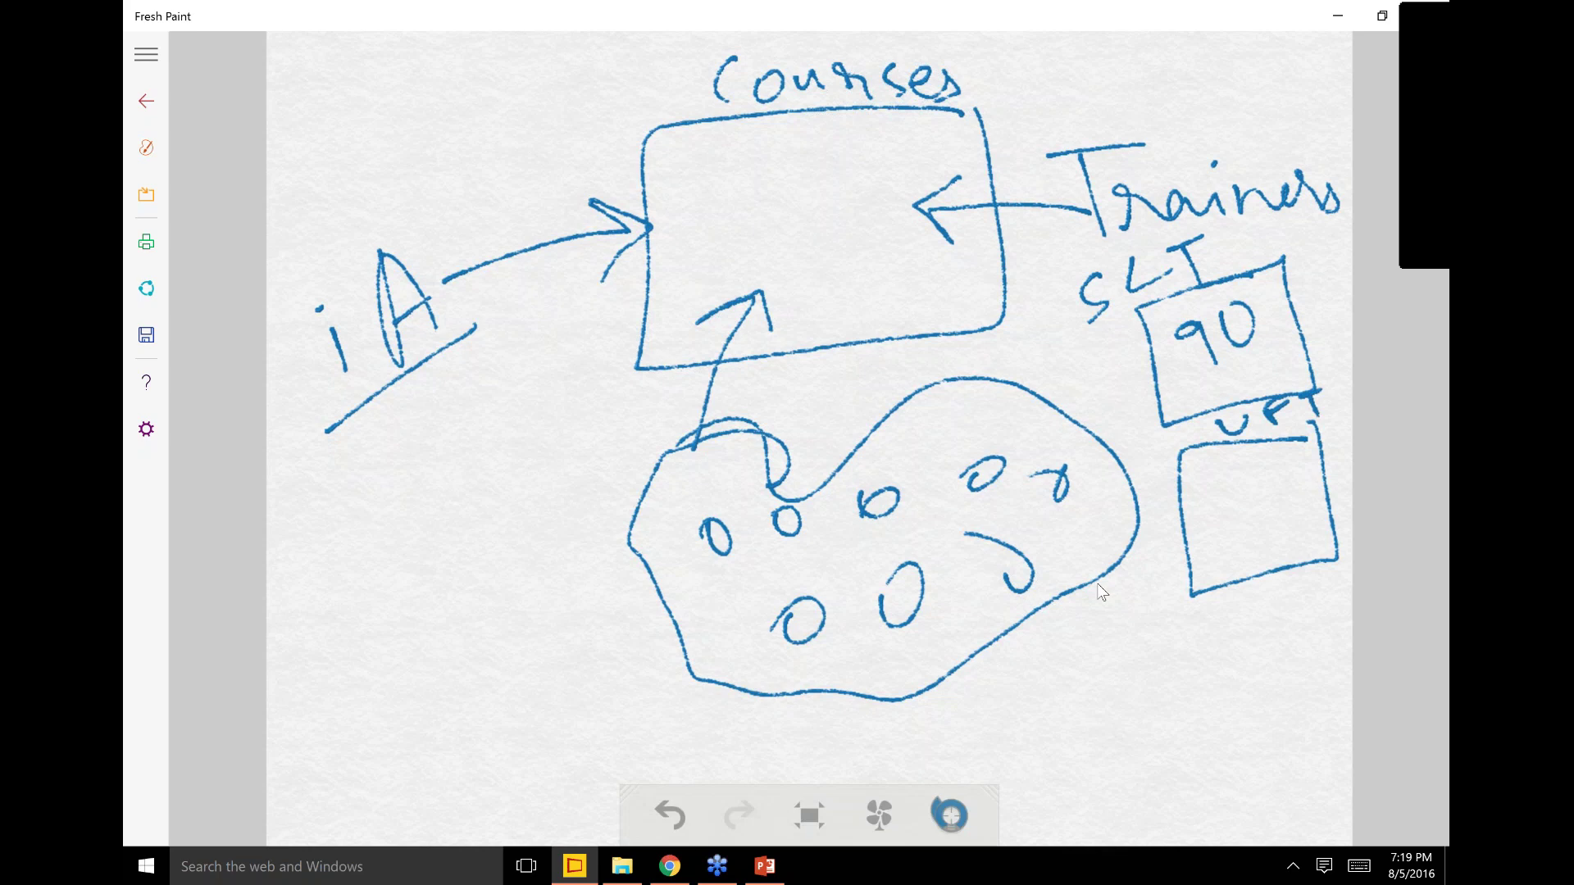
mouse_move(1239, 474)
mouse_down()
mouse_move(1267, 515)
mouse_move(1247, 533)
mouse_up()
drag(1278, 478, 1276, 479)
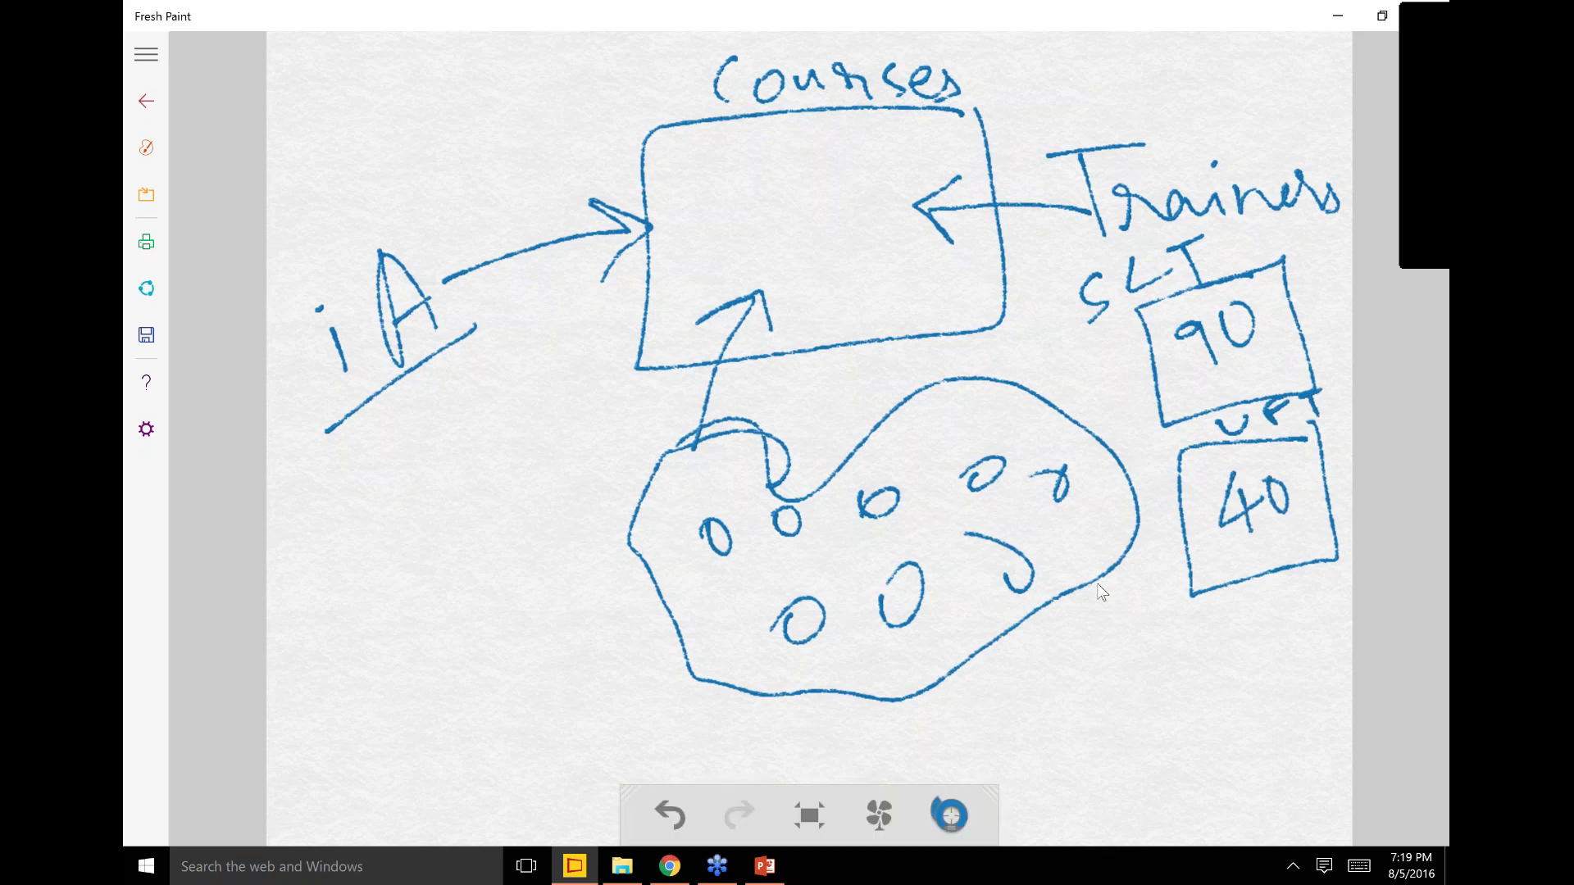
Step: Handwrite two trainers' names inside the Courses box, with arrows from one name to the SLT and UFT boxes and another arrow to SLT
mouse_move(914, 294)
mouse_down()
mouse_move(1052, 325)
mouse_move(1162, 477)
mouse_up()
drag(918, 293, 1144, 359)
drag(1108, 376, 1144, 358)
mouse_move(855, 266)
mouse_down()
mouse_move(865, 314)
mouse_move(996, 287)
mouse_up()
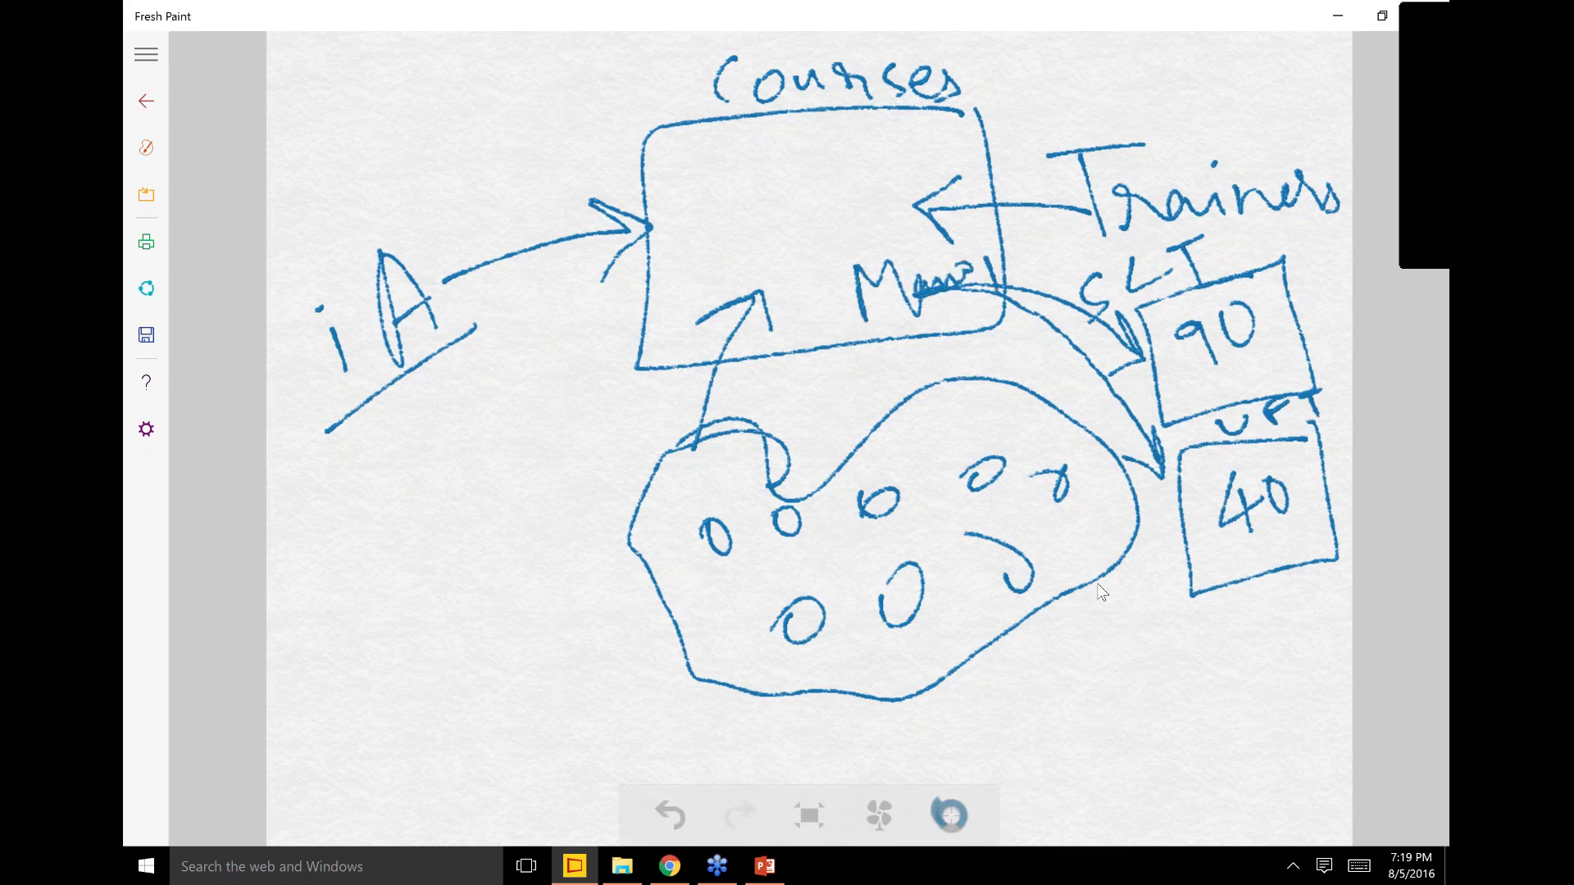
click(970, 231)
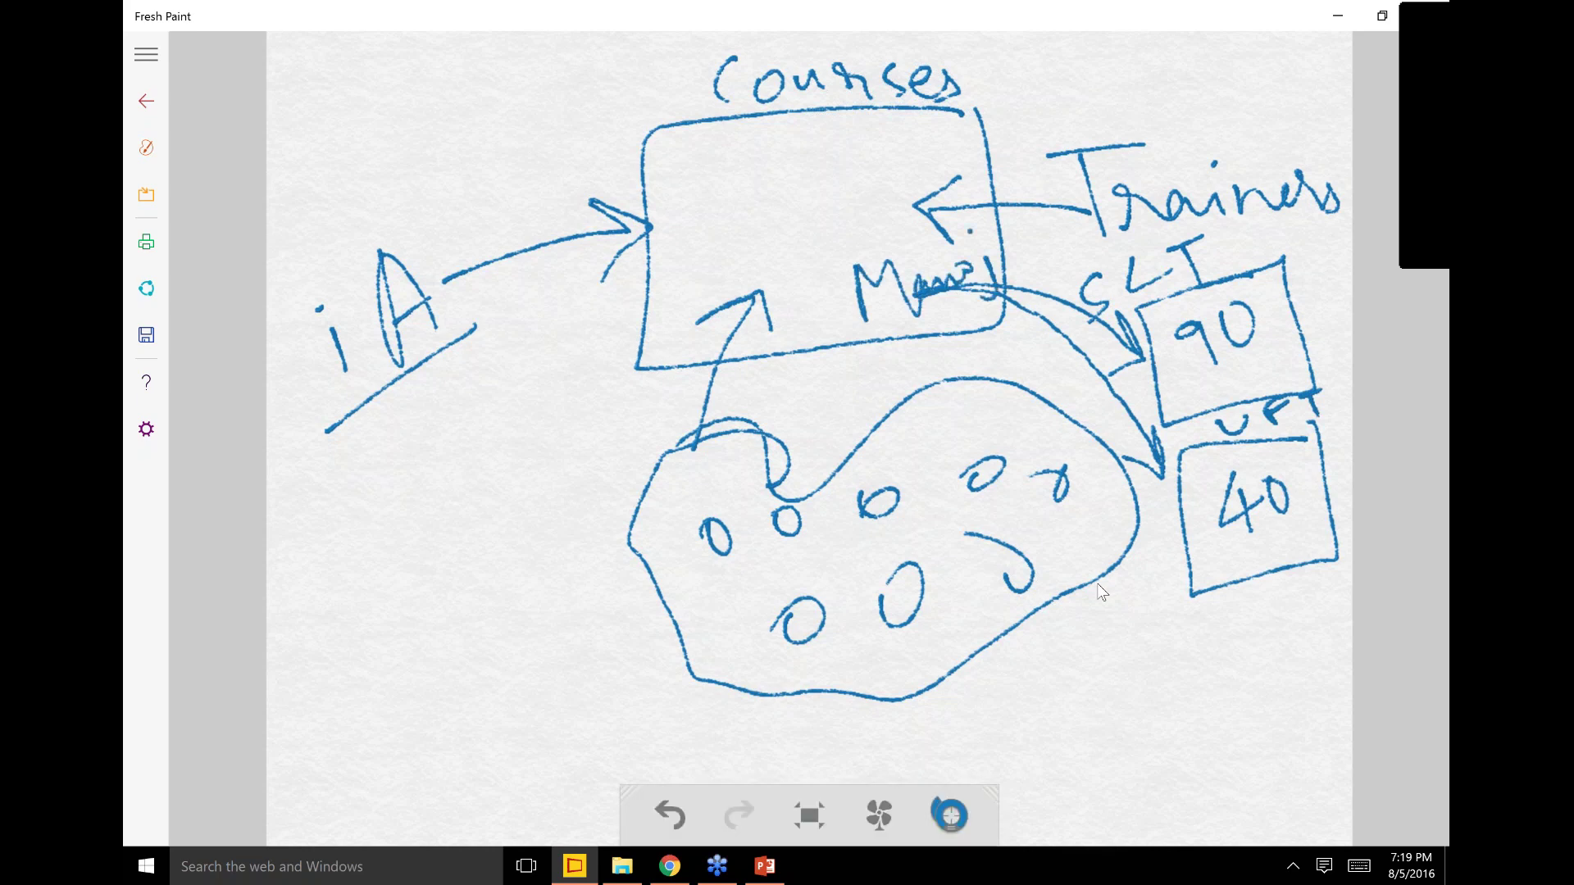
mouse_move(753, 222)
mouse_down()
mouse_move(812, 275)
mouse_move(873, 238)
mouse_move(889, 182)
mouse_move(894, 215)
mouse_move(941, 236)
mouse_move(1111, 261)
mouse_move(1048, 291)
mouse_up()
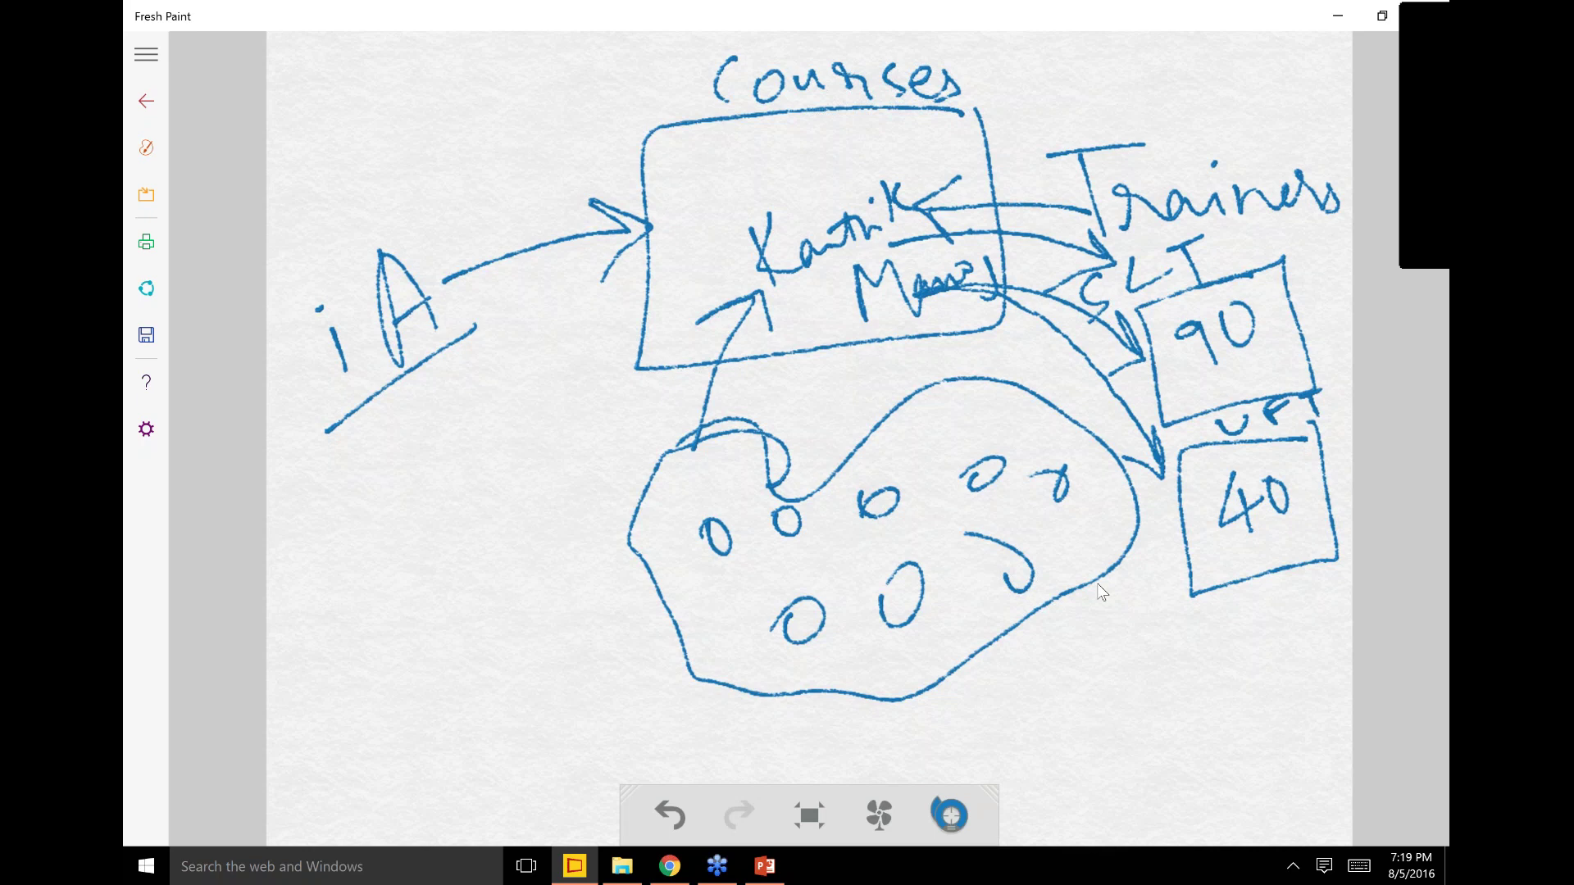
Step: Switch to the interaft page in Chrome, highlight "Adds a category" under Send Notification, and review the notification category icons
key(alt+Tab)
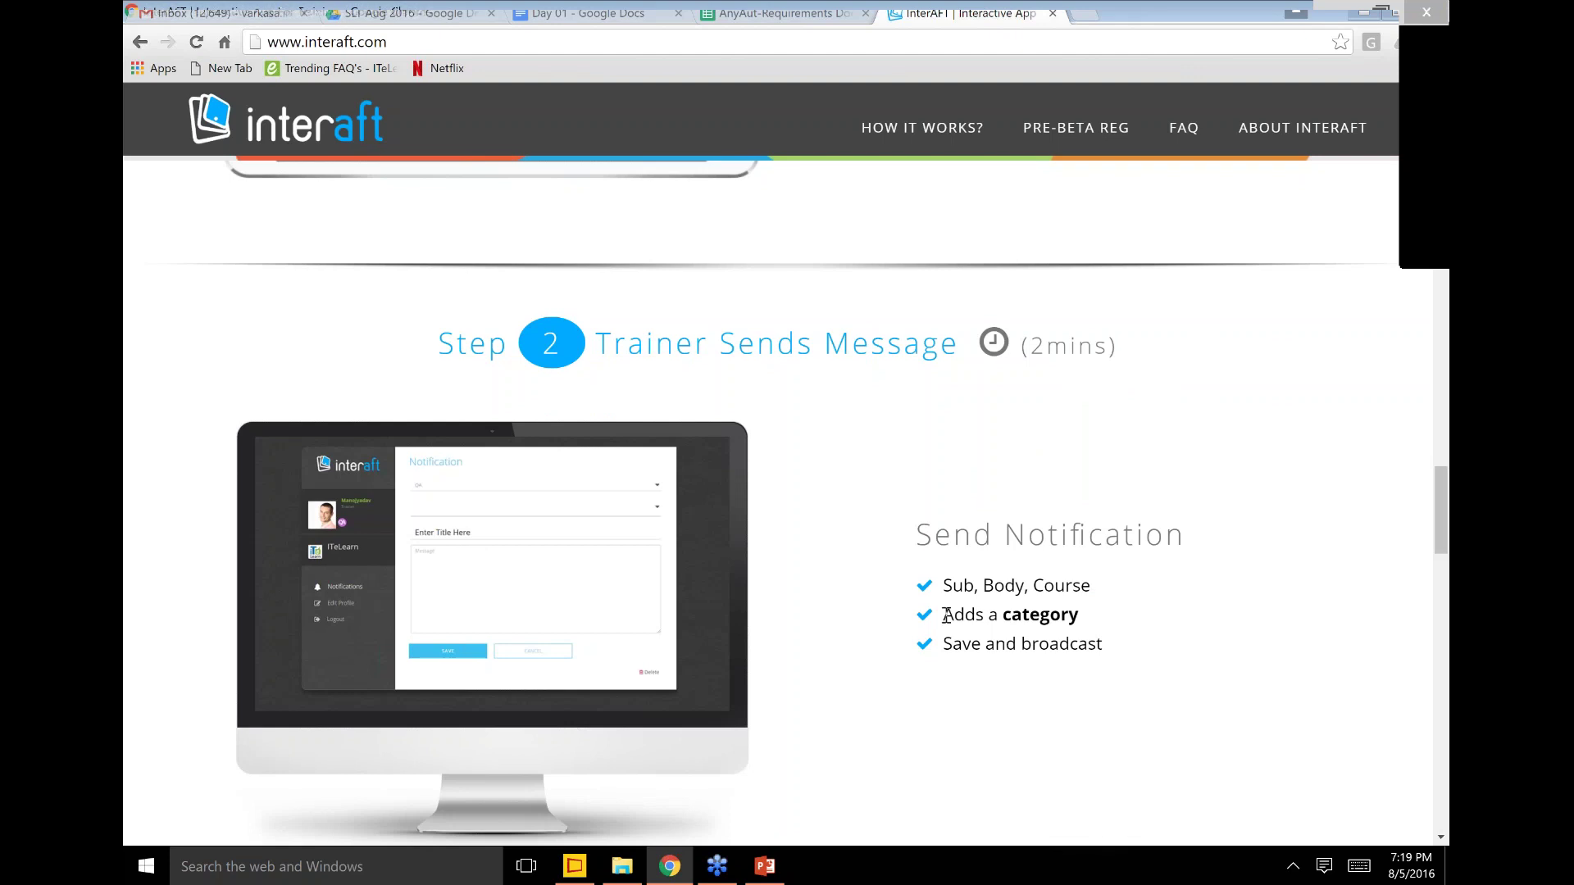
triple_click(1089, 616)
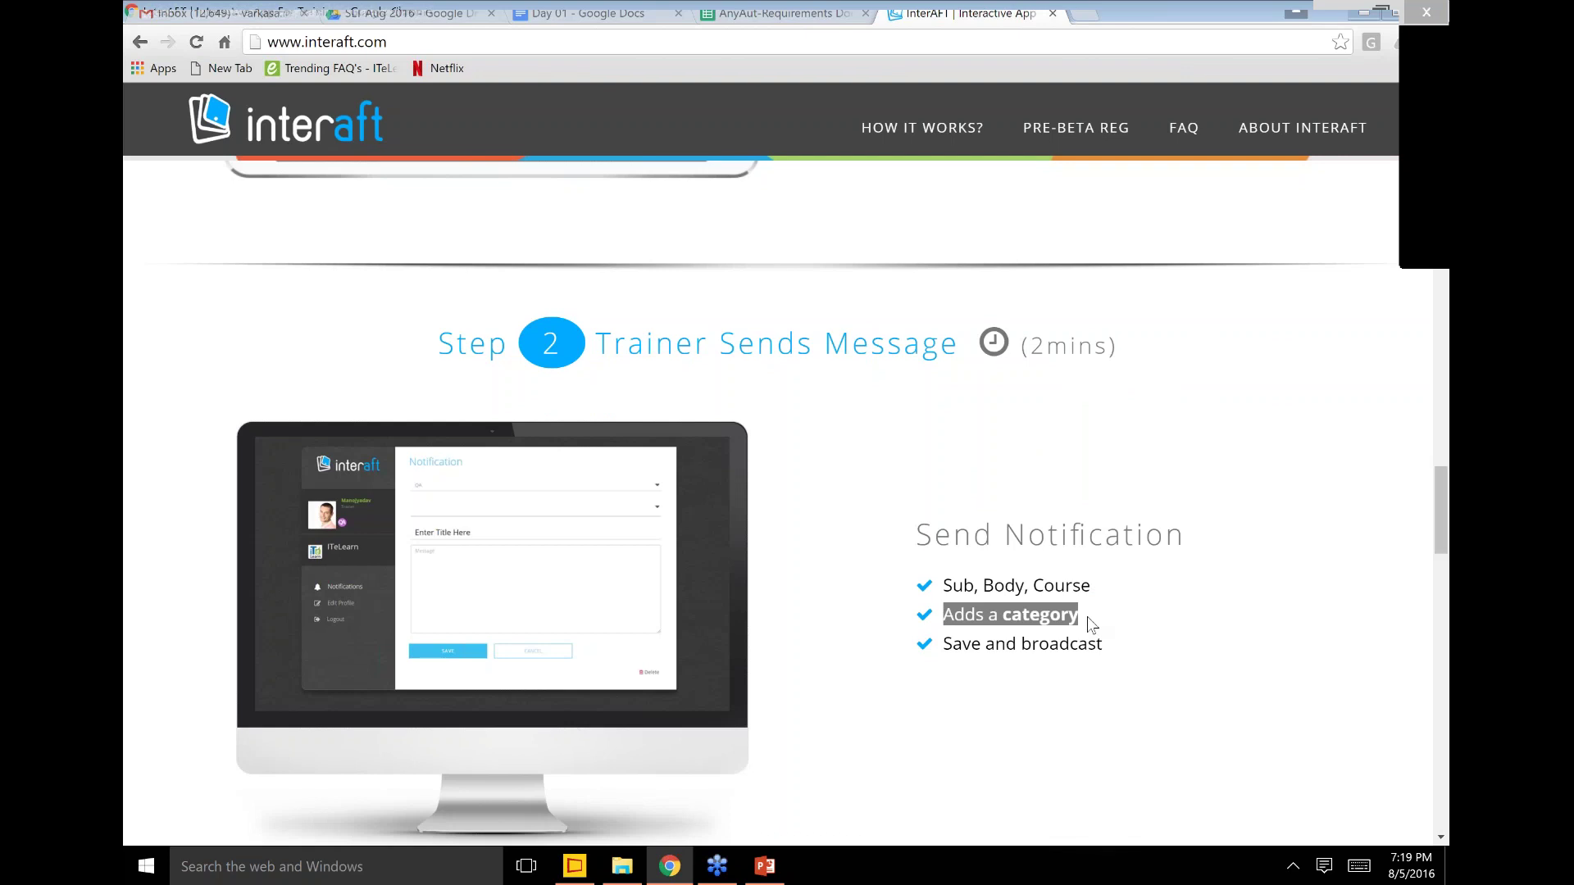
click(1087, 617)
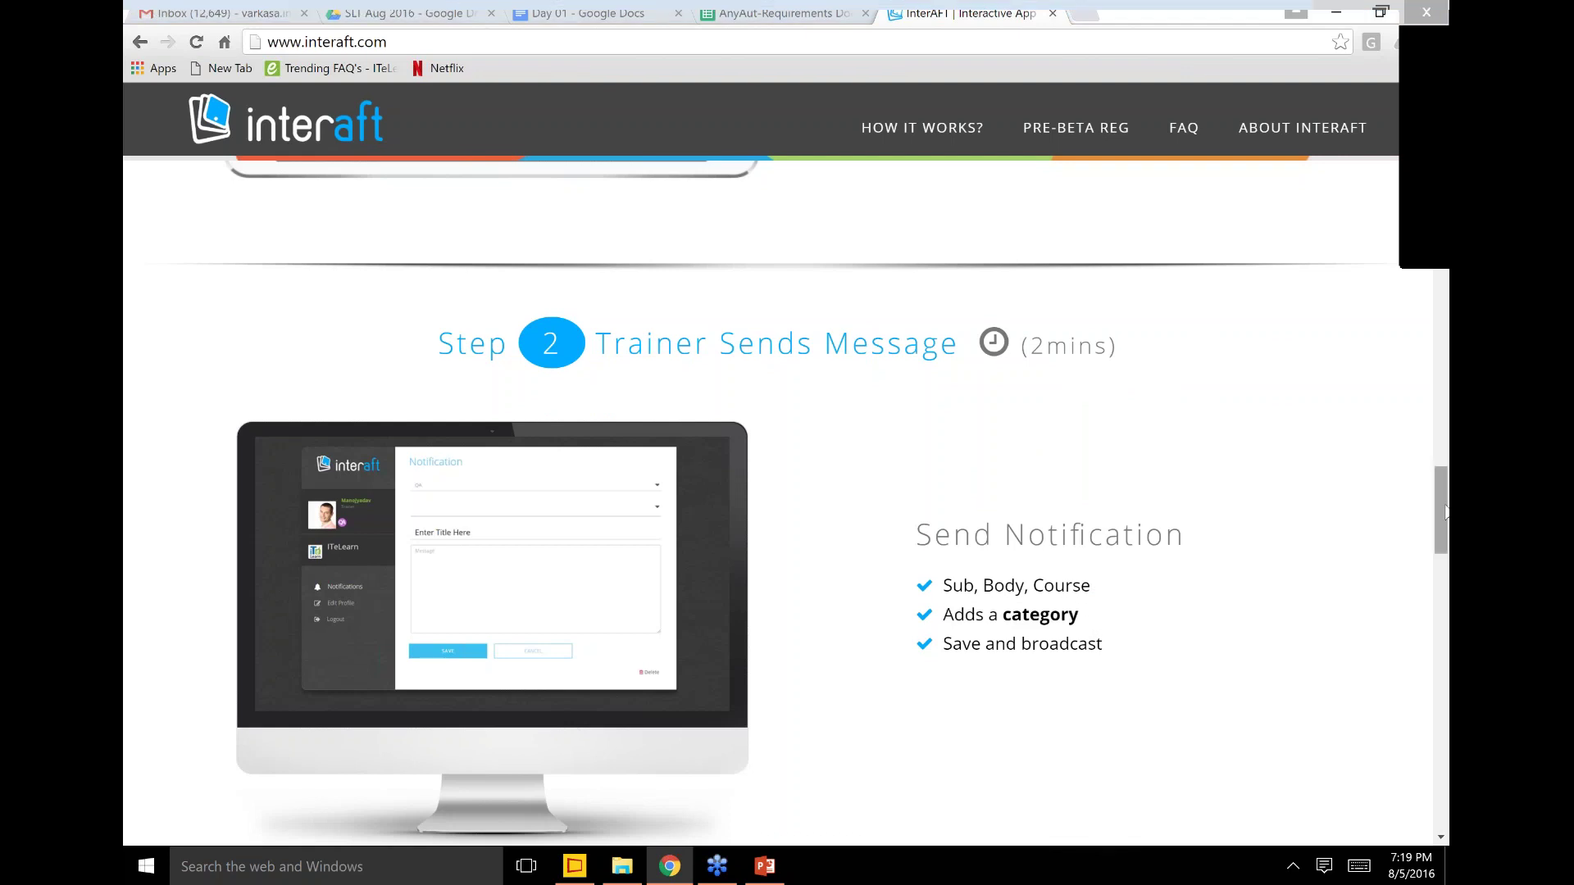
scroll(1443, 541, down, 1)
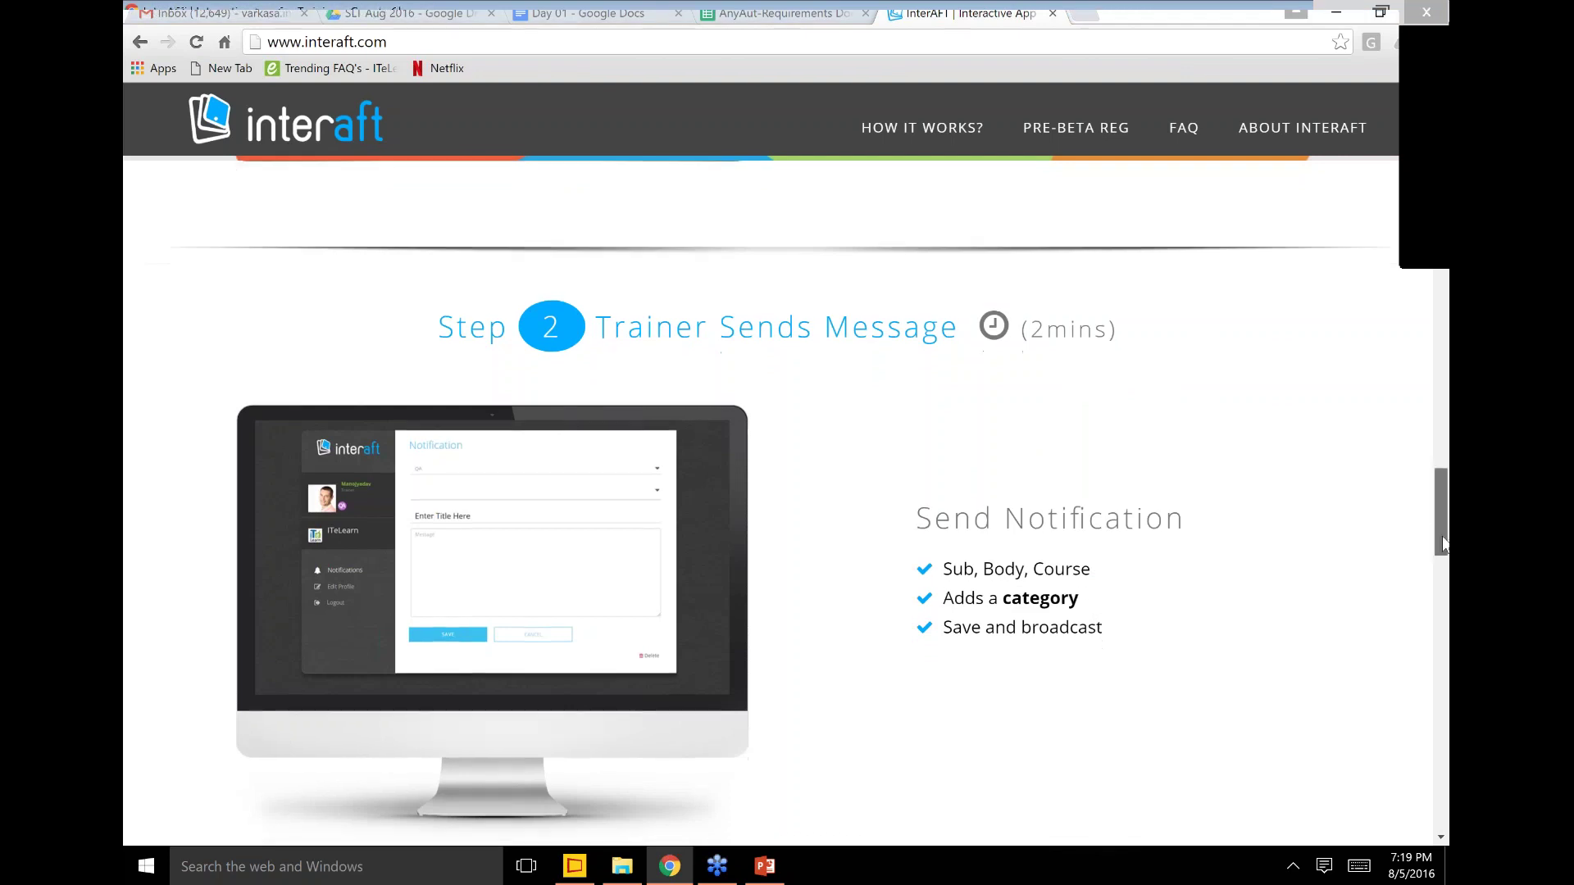
scroll(1443, 544, down, 6)
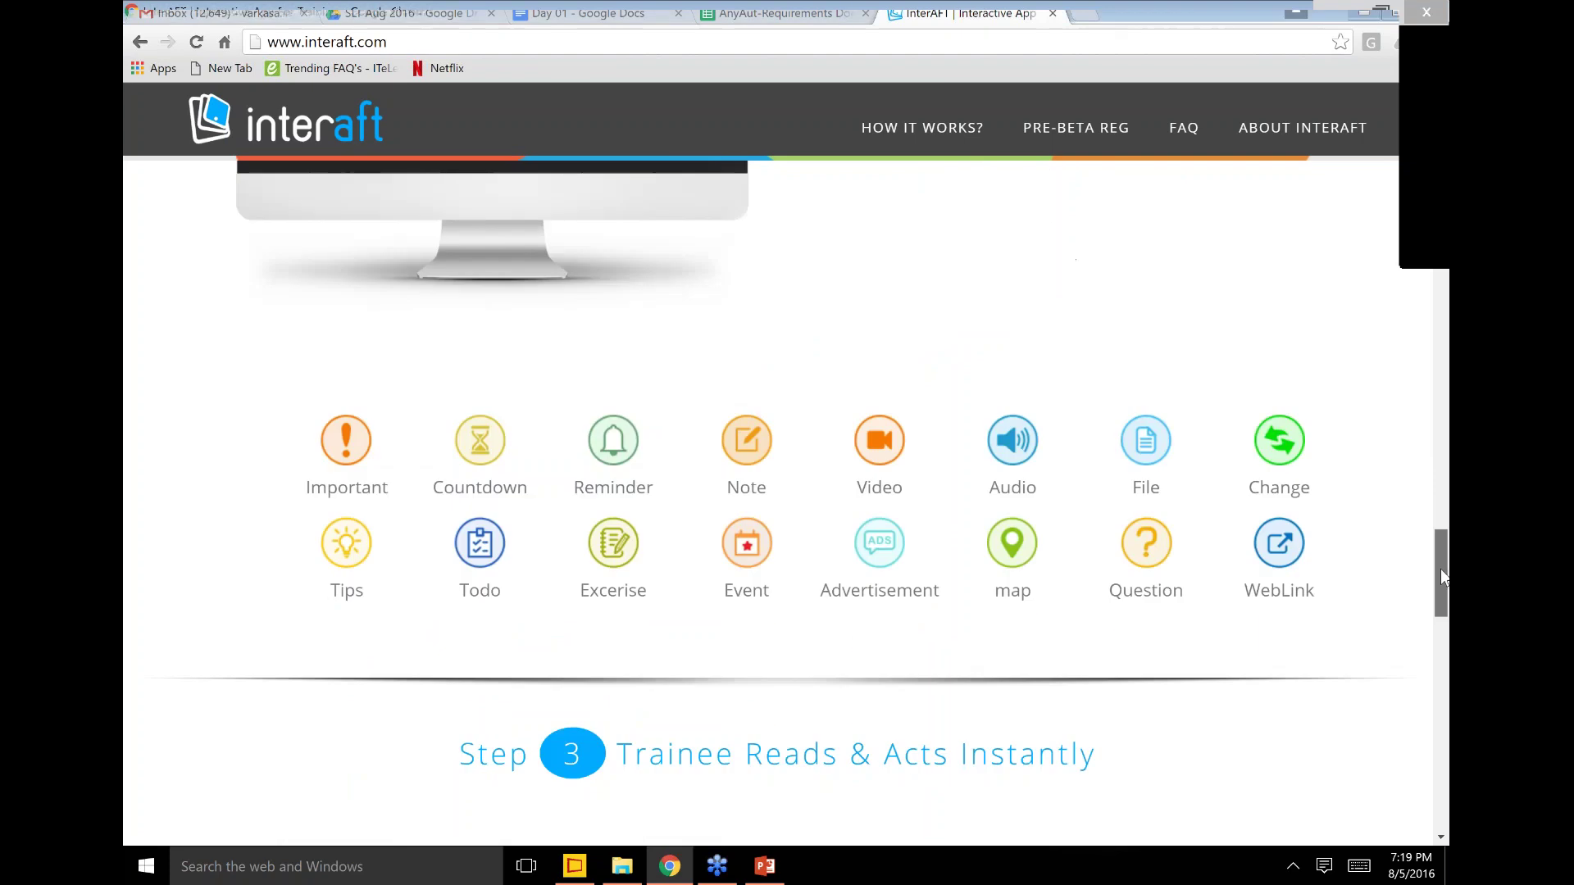
drag(1440, 569, 1438, 553)
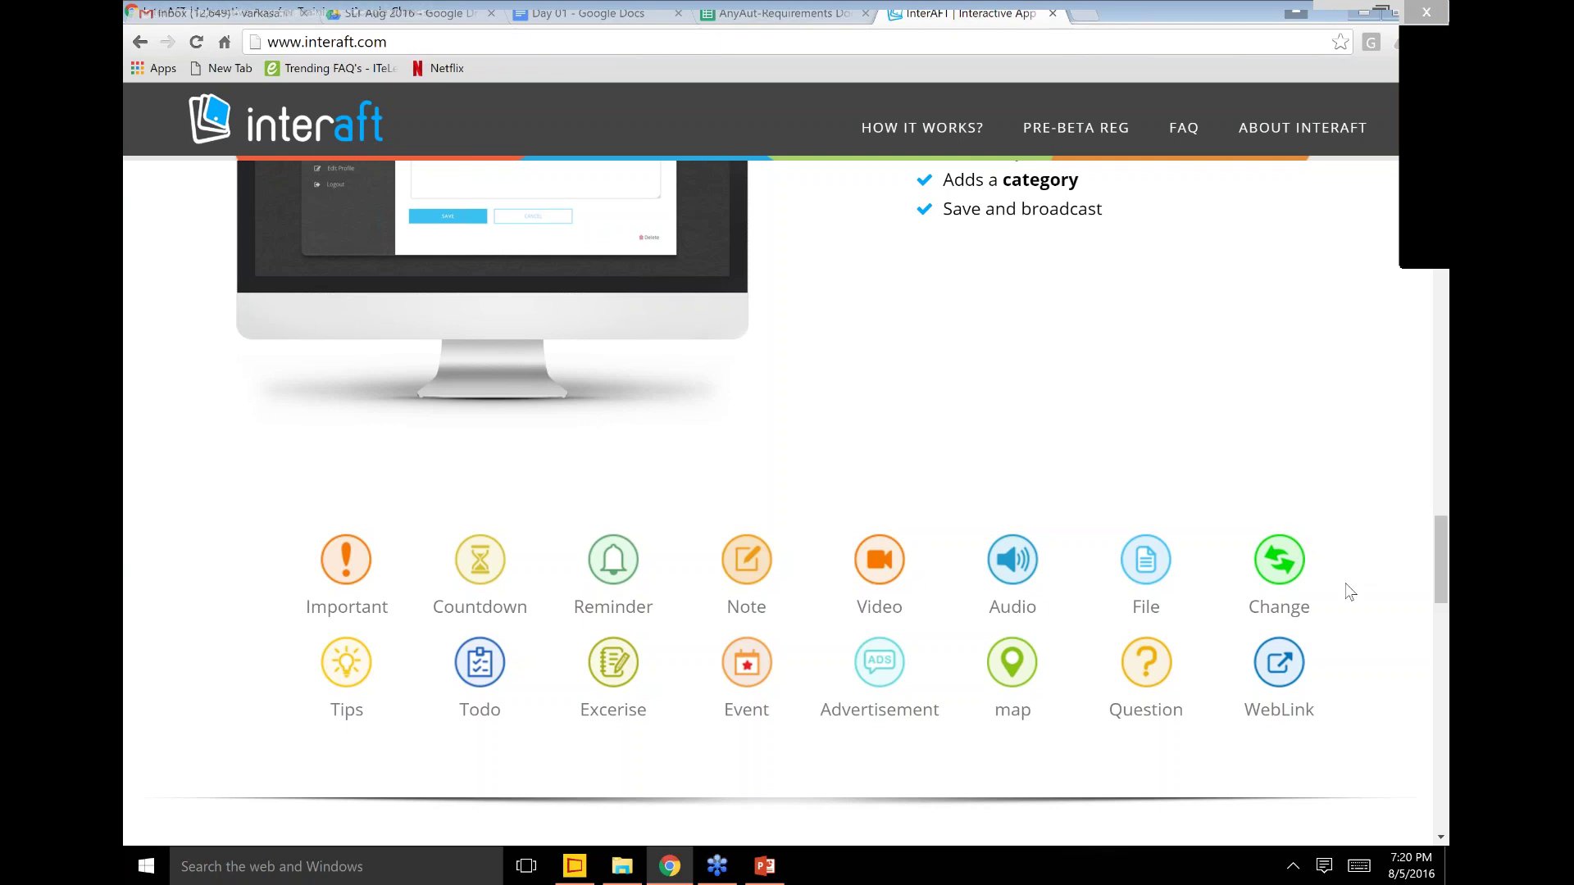
Step: Revisit the Step 2 section and examine the Email, Mobile and Web Browser views in Step 3 Trainee Reads & Acts Instantly
drag(1445, 570, 1446, 578)
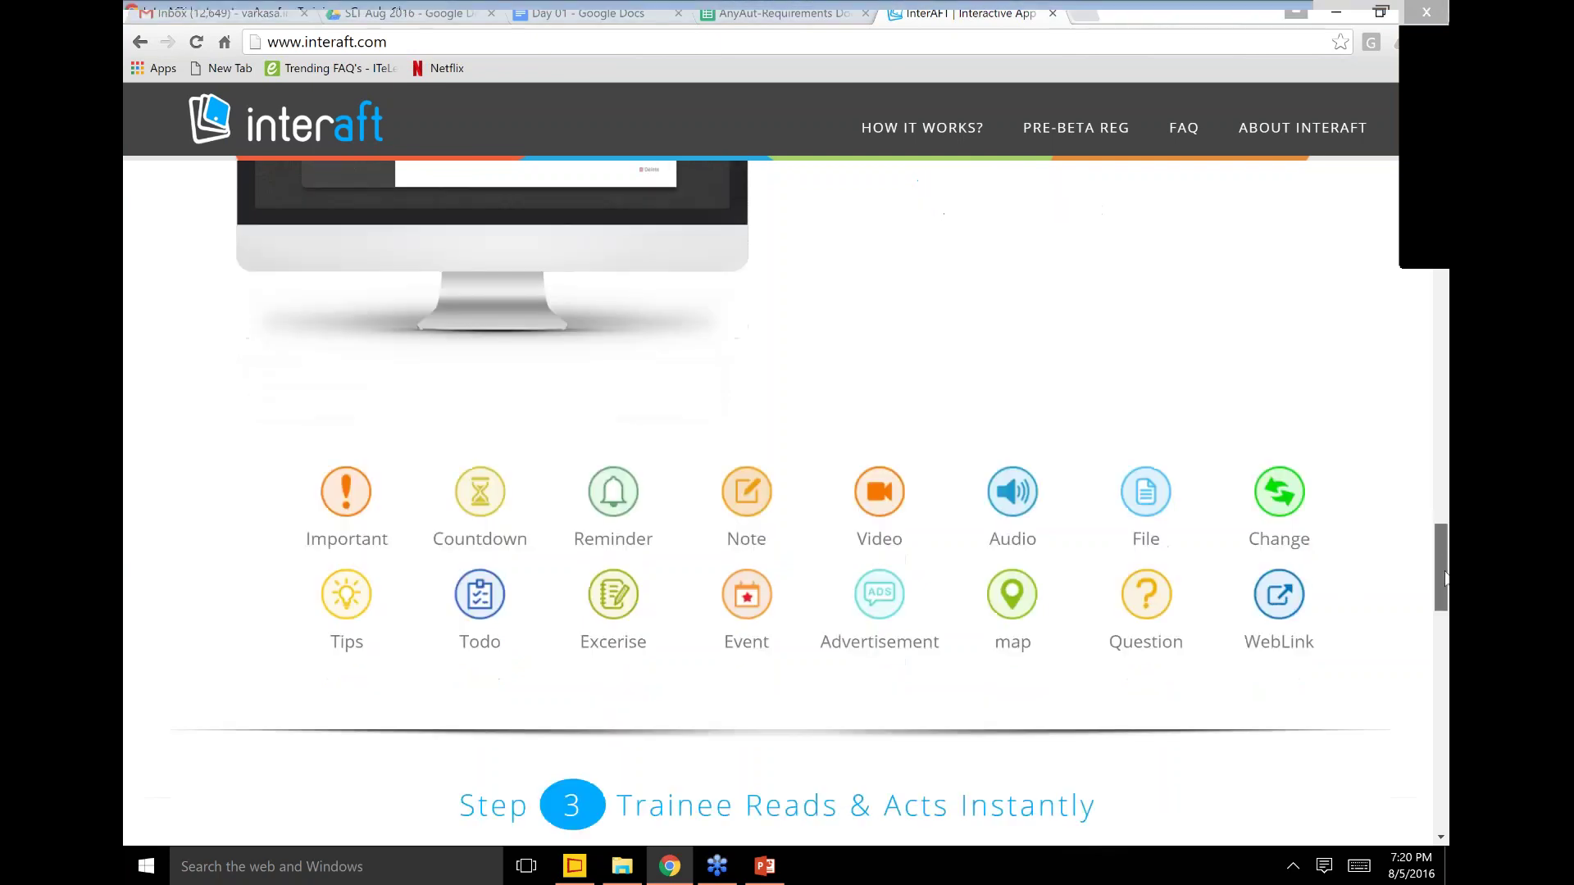
scroll(1259, 501, up, 4)
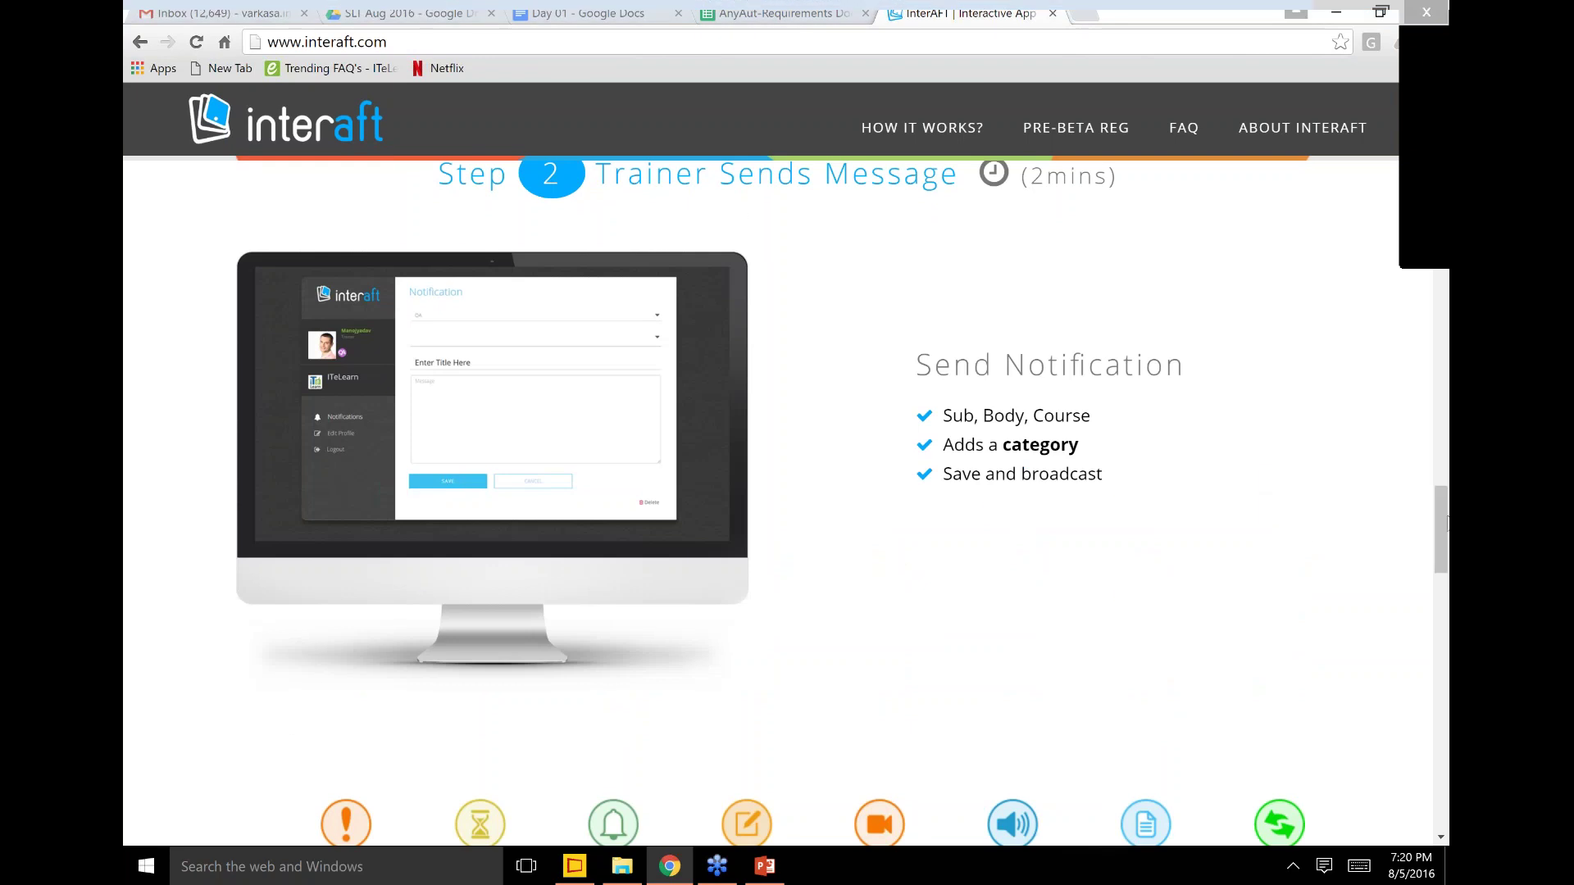
drag(1443, 559, 1445, 603)
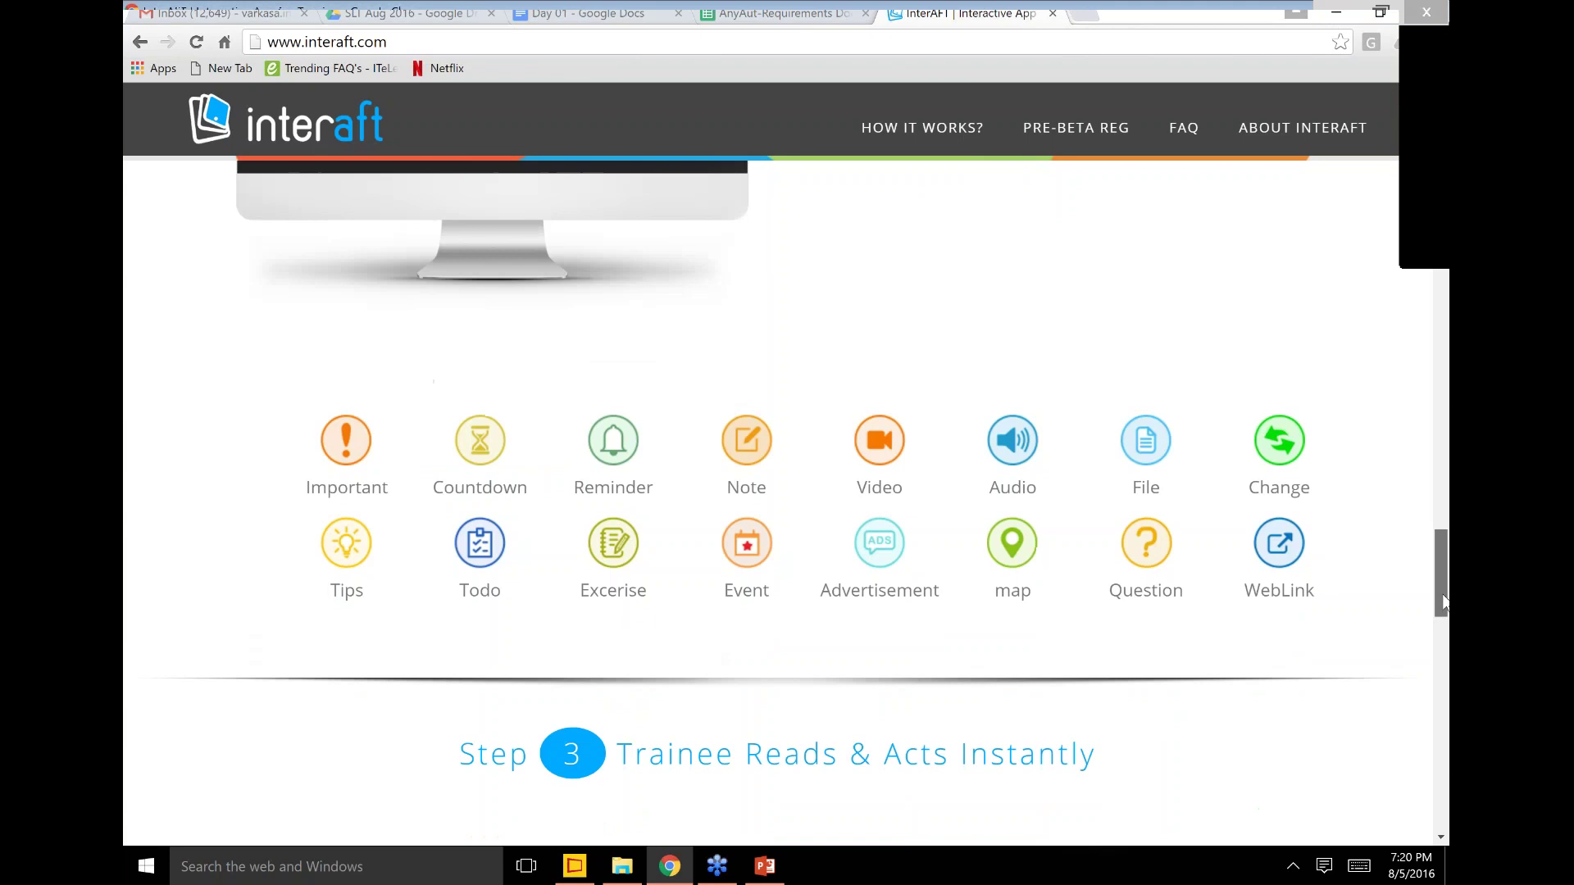
scroll(1445, 602, down, 6)
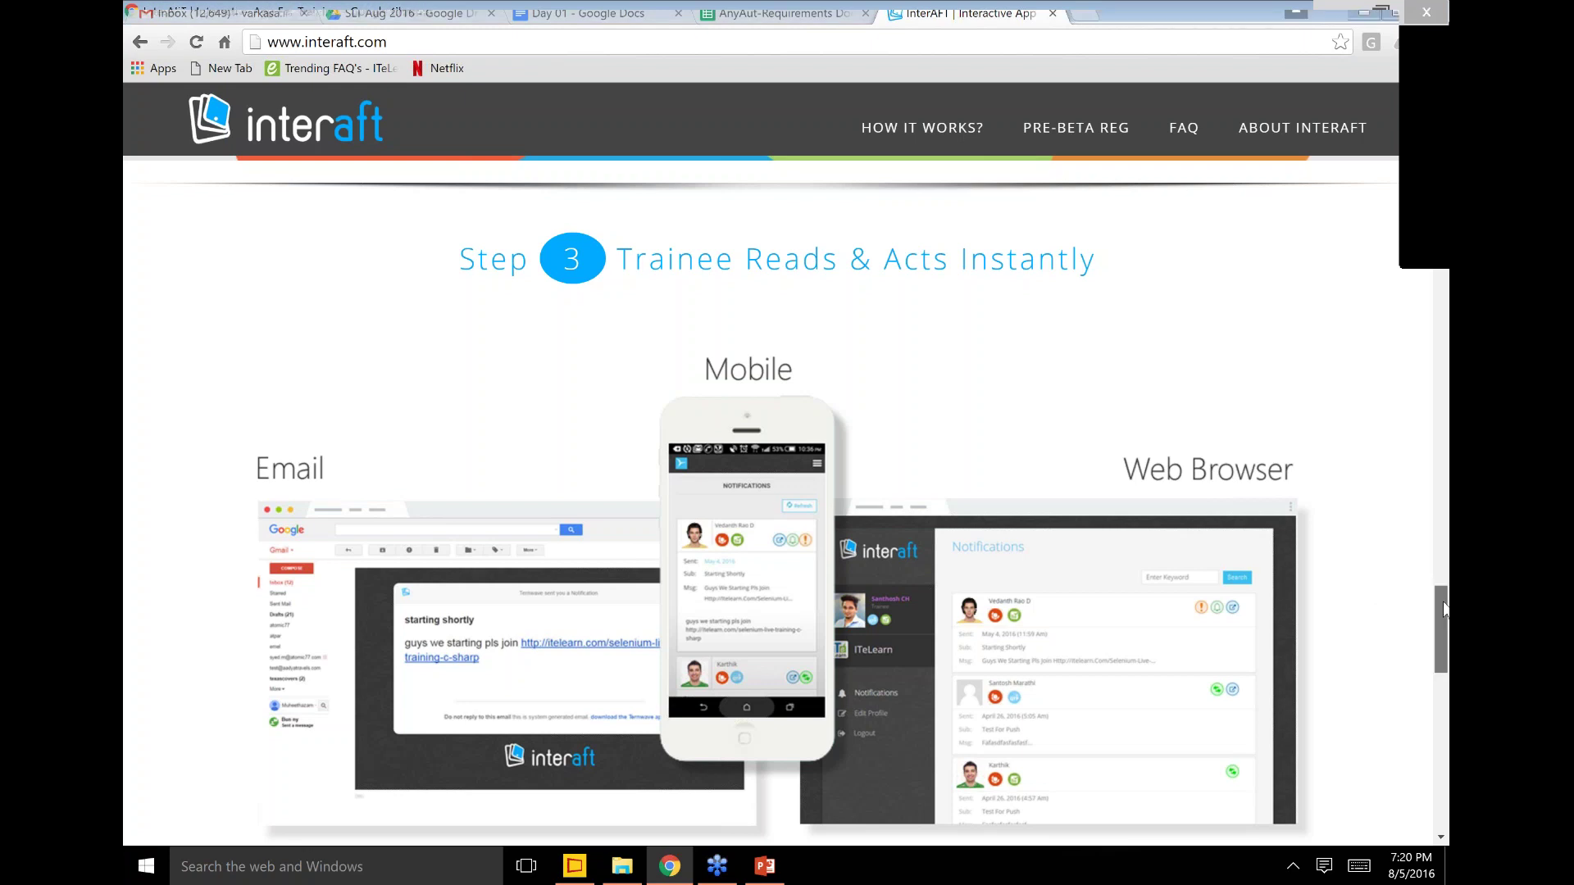
drag(1445, 609, 1445, 616)
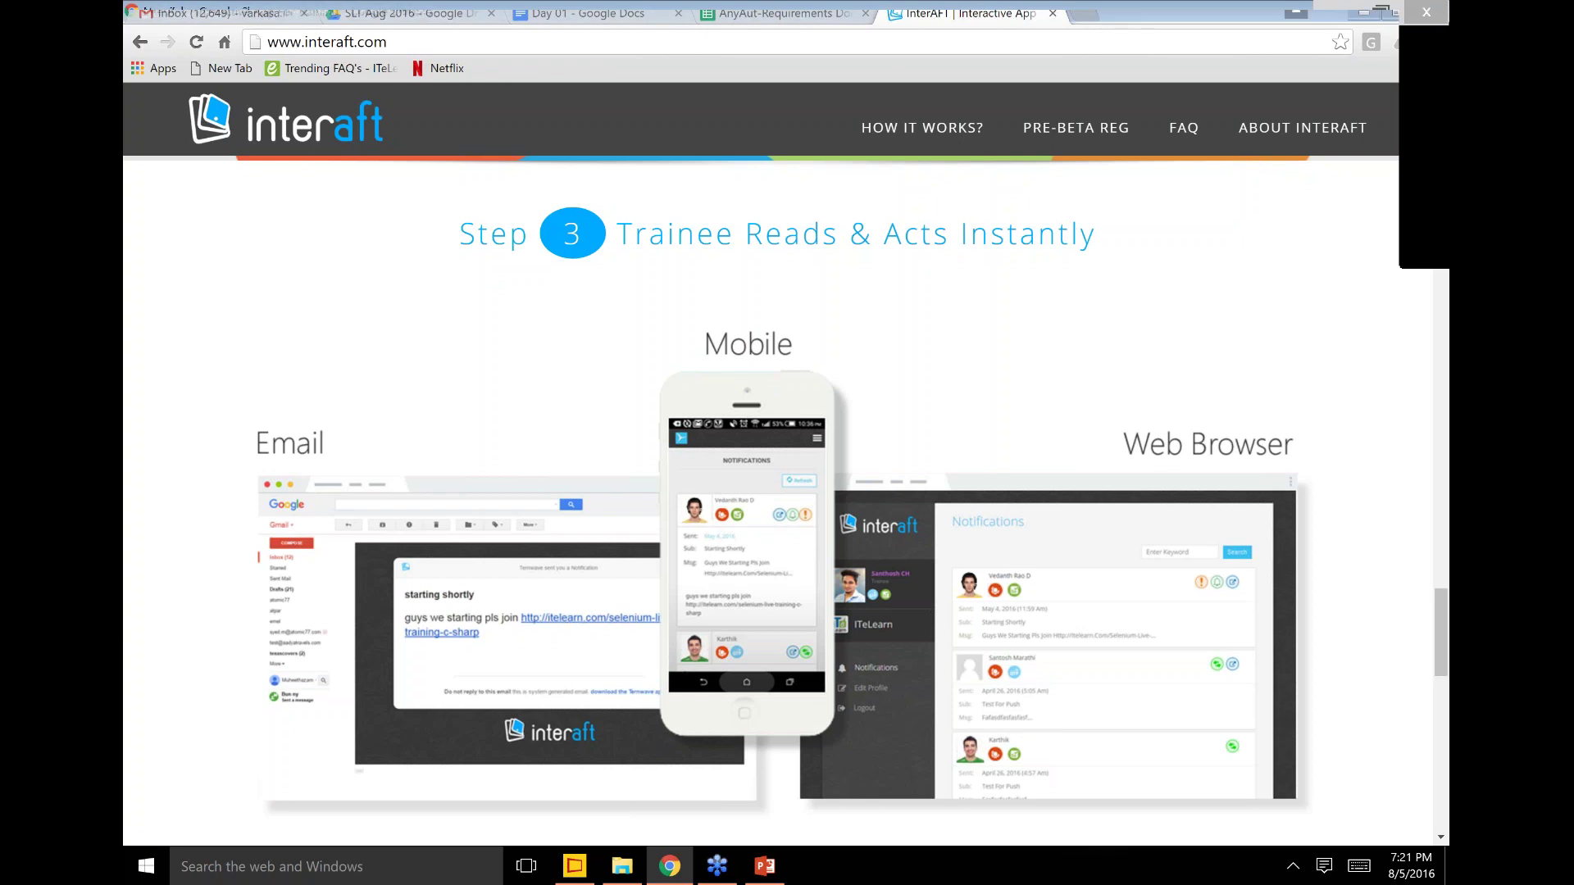
Step: Open the InterAFT Android app listing on Google Play in a new browser tab
key(ctrl+t)
text(pl)
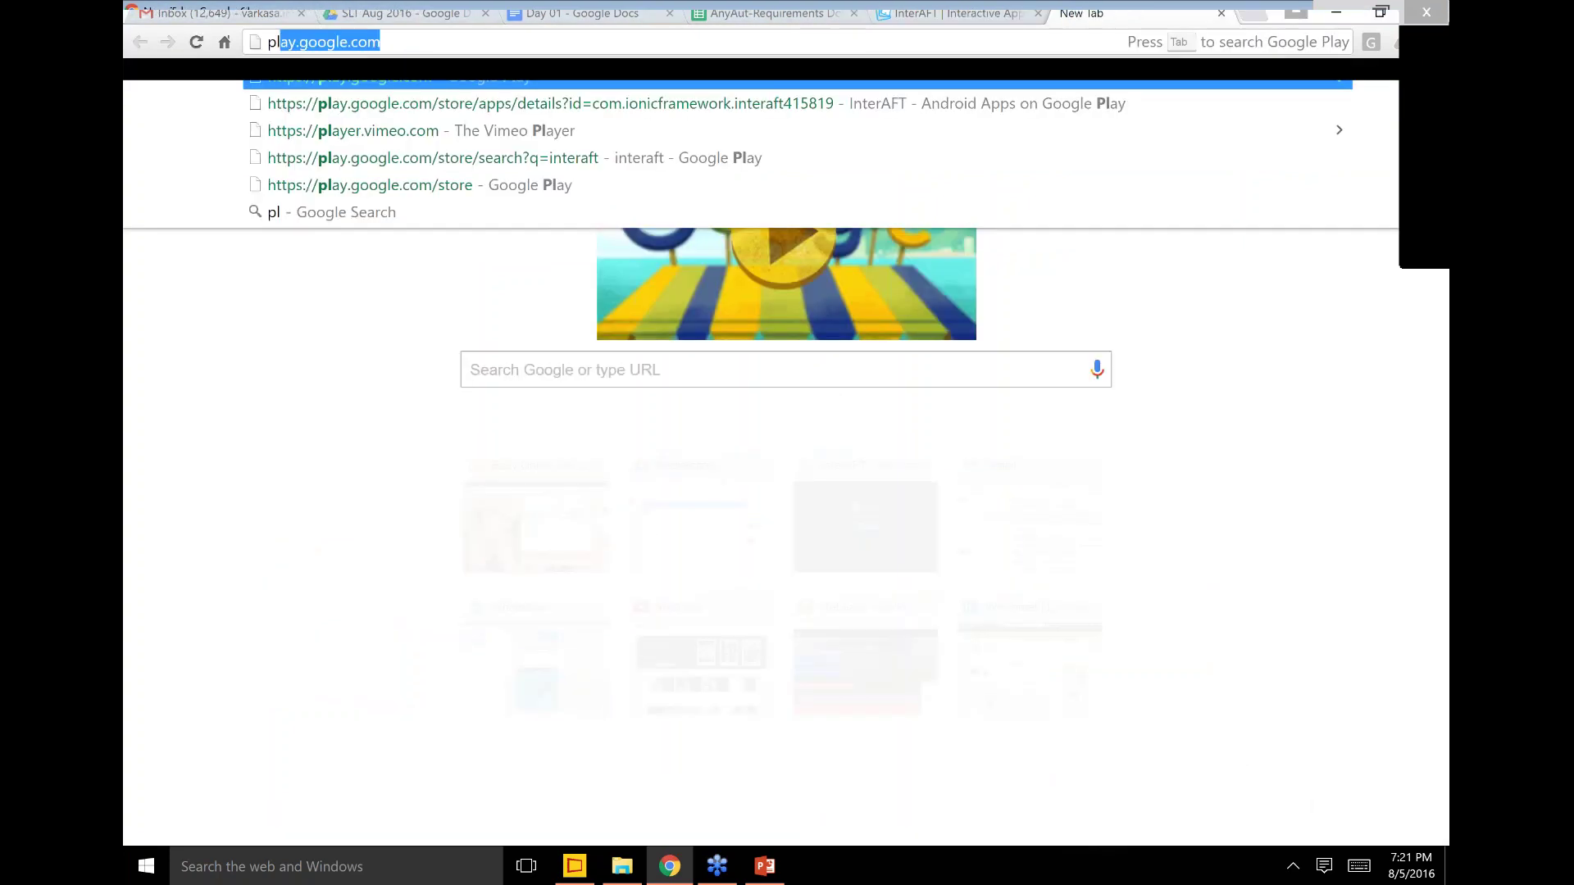
key(Down)
key(Return)
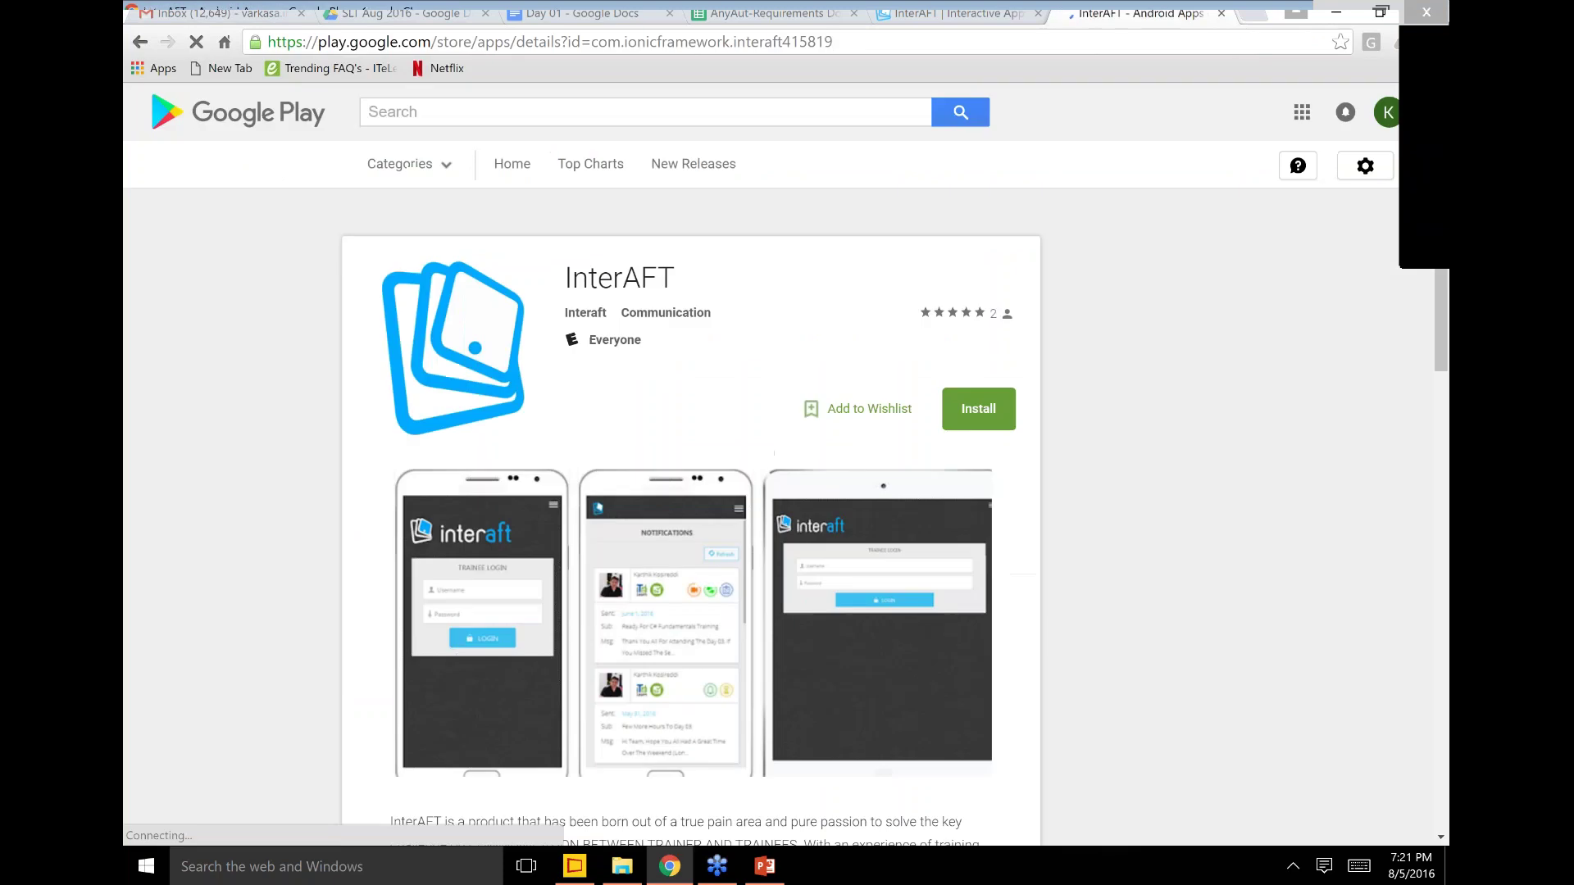
Step: Search Google Play for "interaft" and open the InterAFT app from the results
text(i)
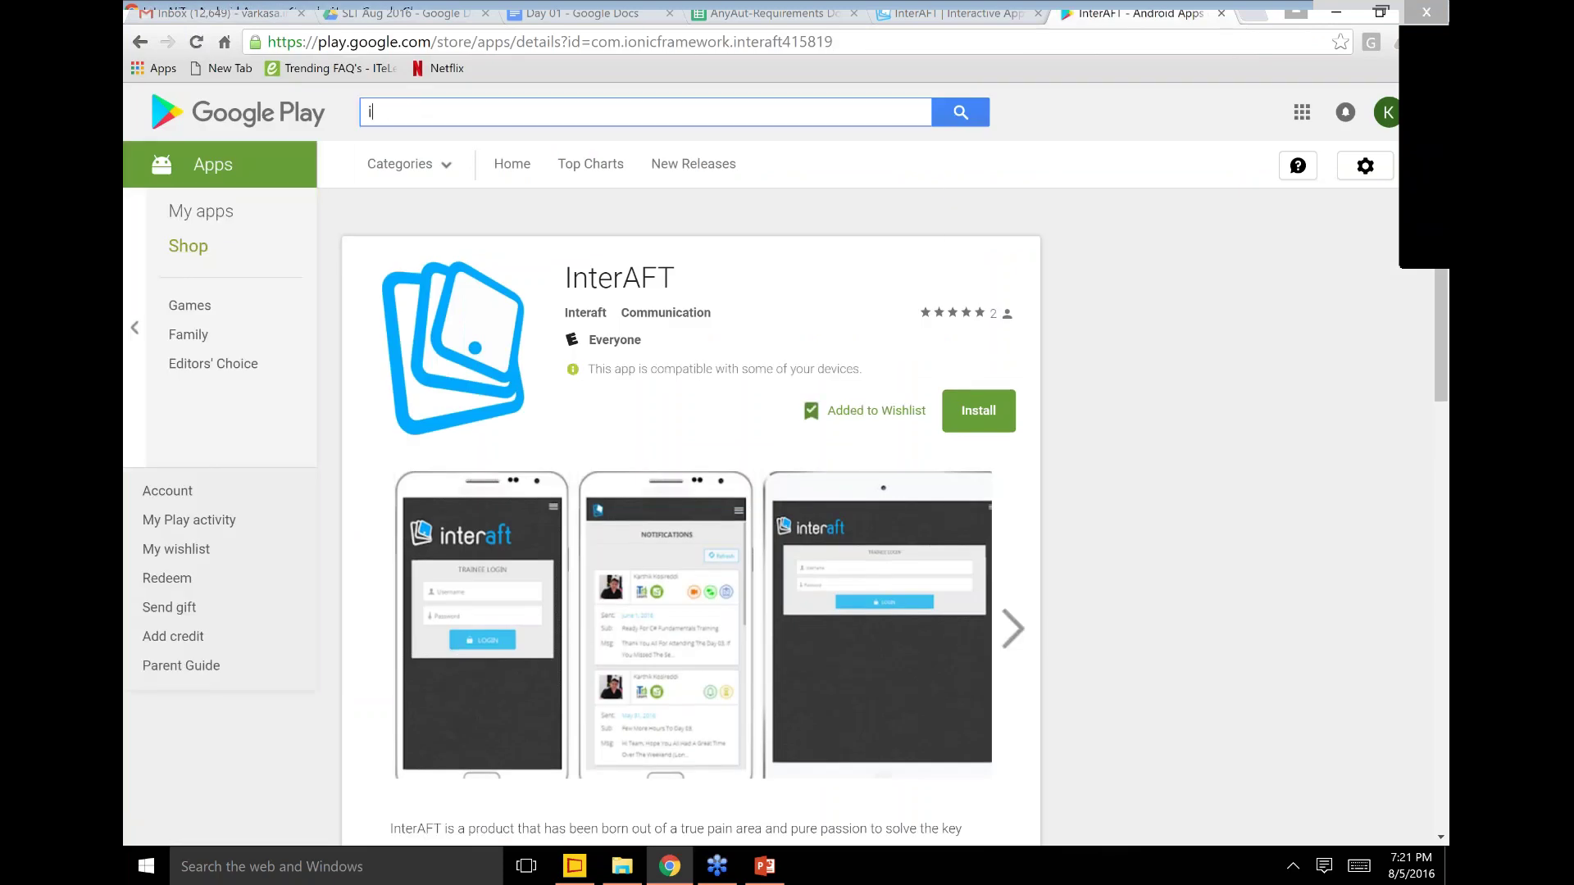
text(nteraft)
key(Return)
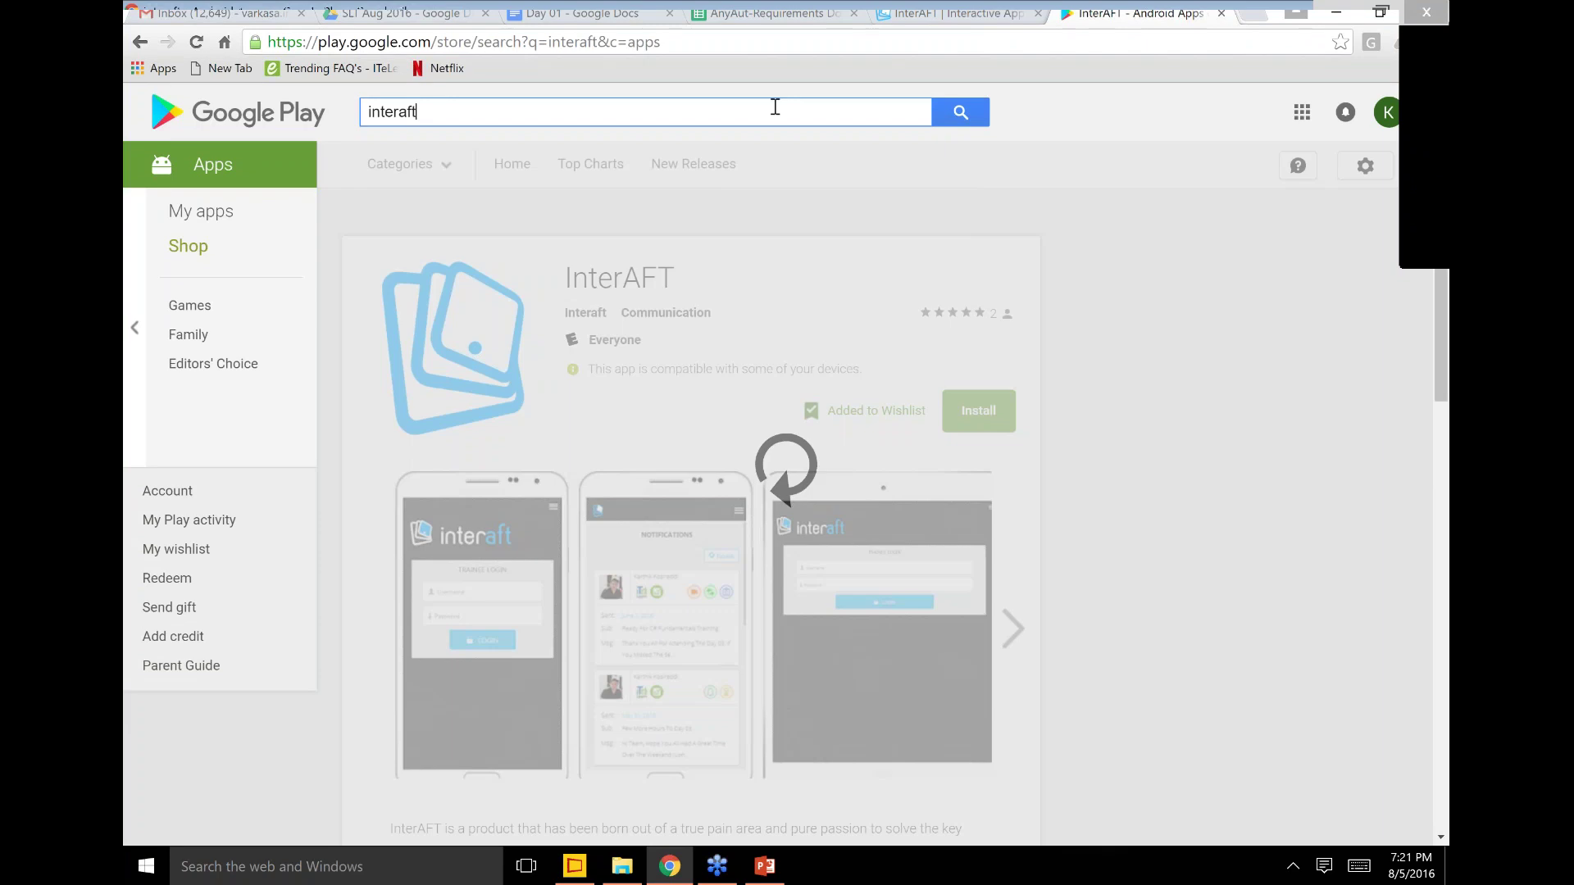
click(445, 360)
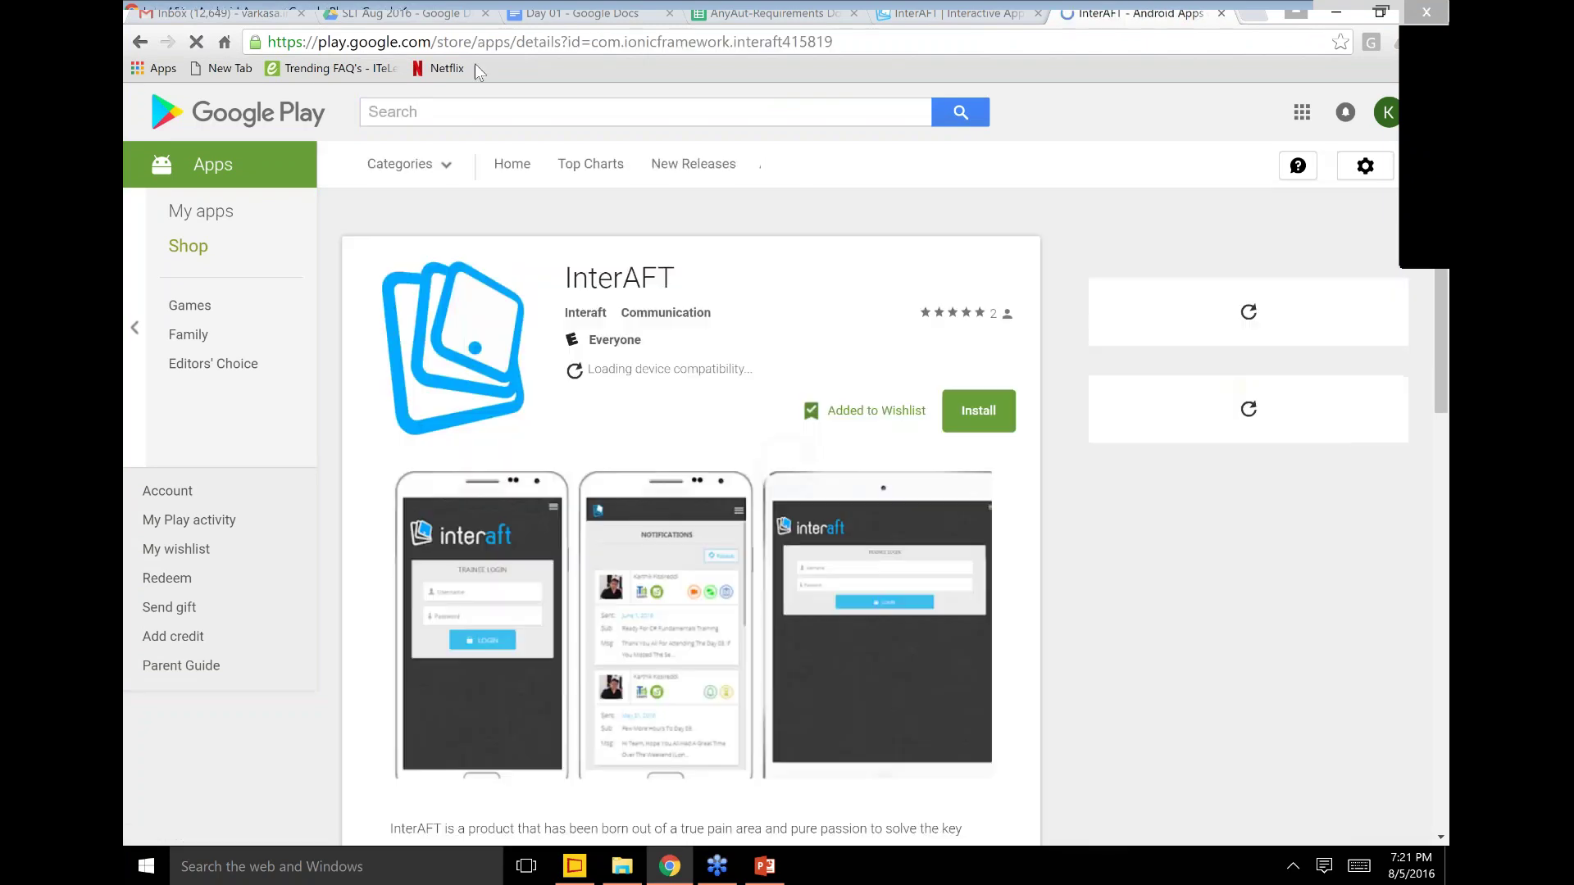
Step: Select the InterAFT listing's web address and look through the listing's reviews and additional information
click(476, 42)
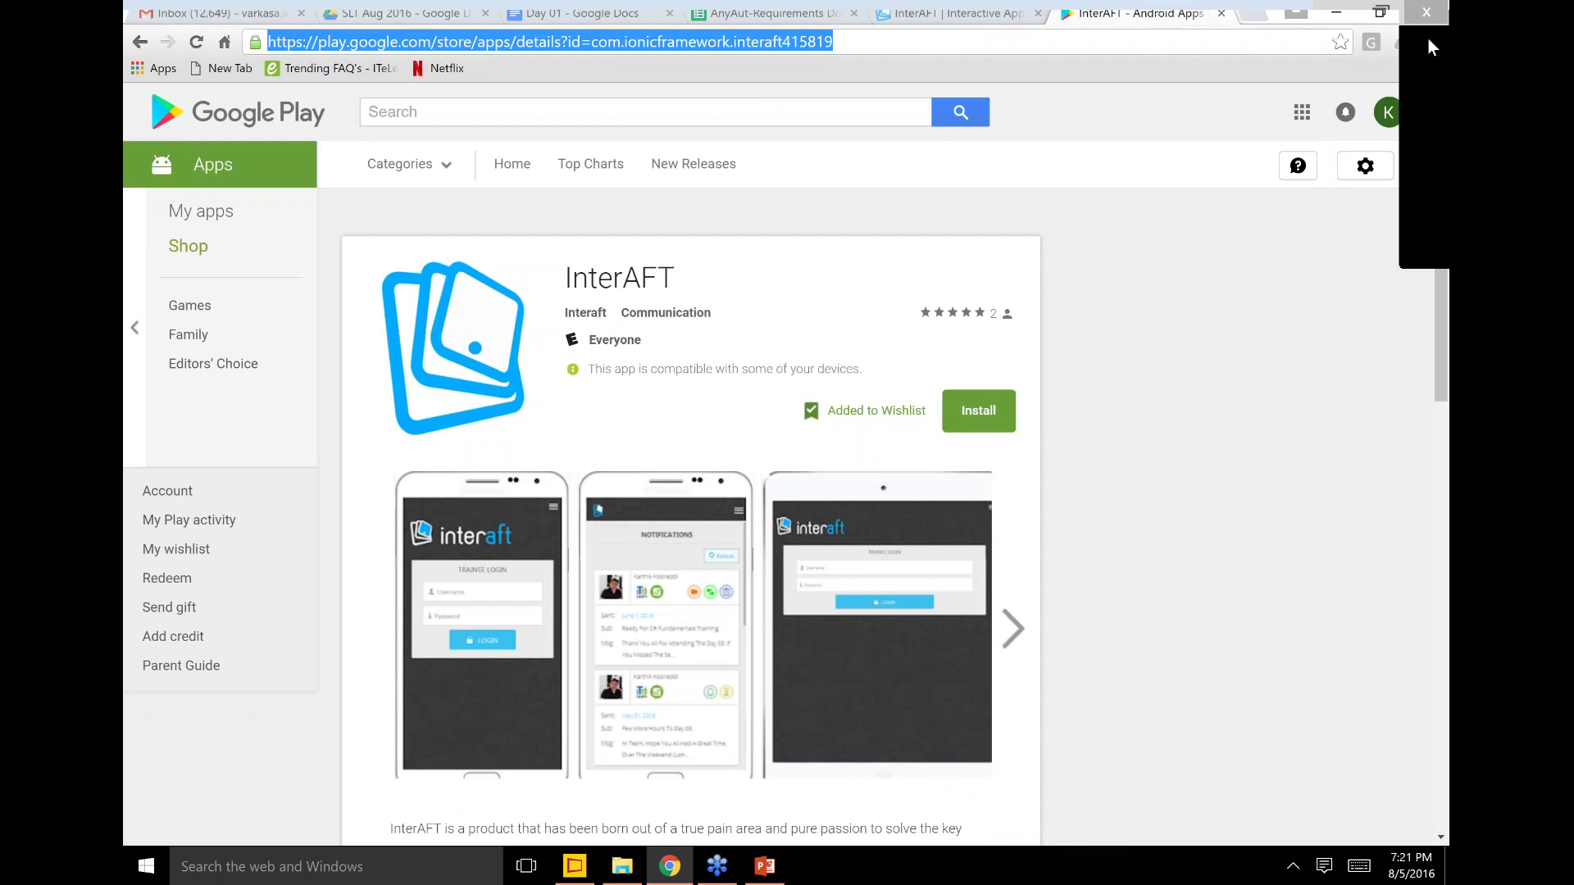
click(1426, 11)
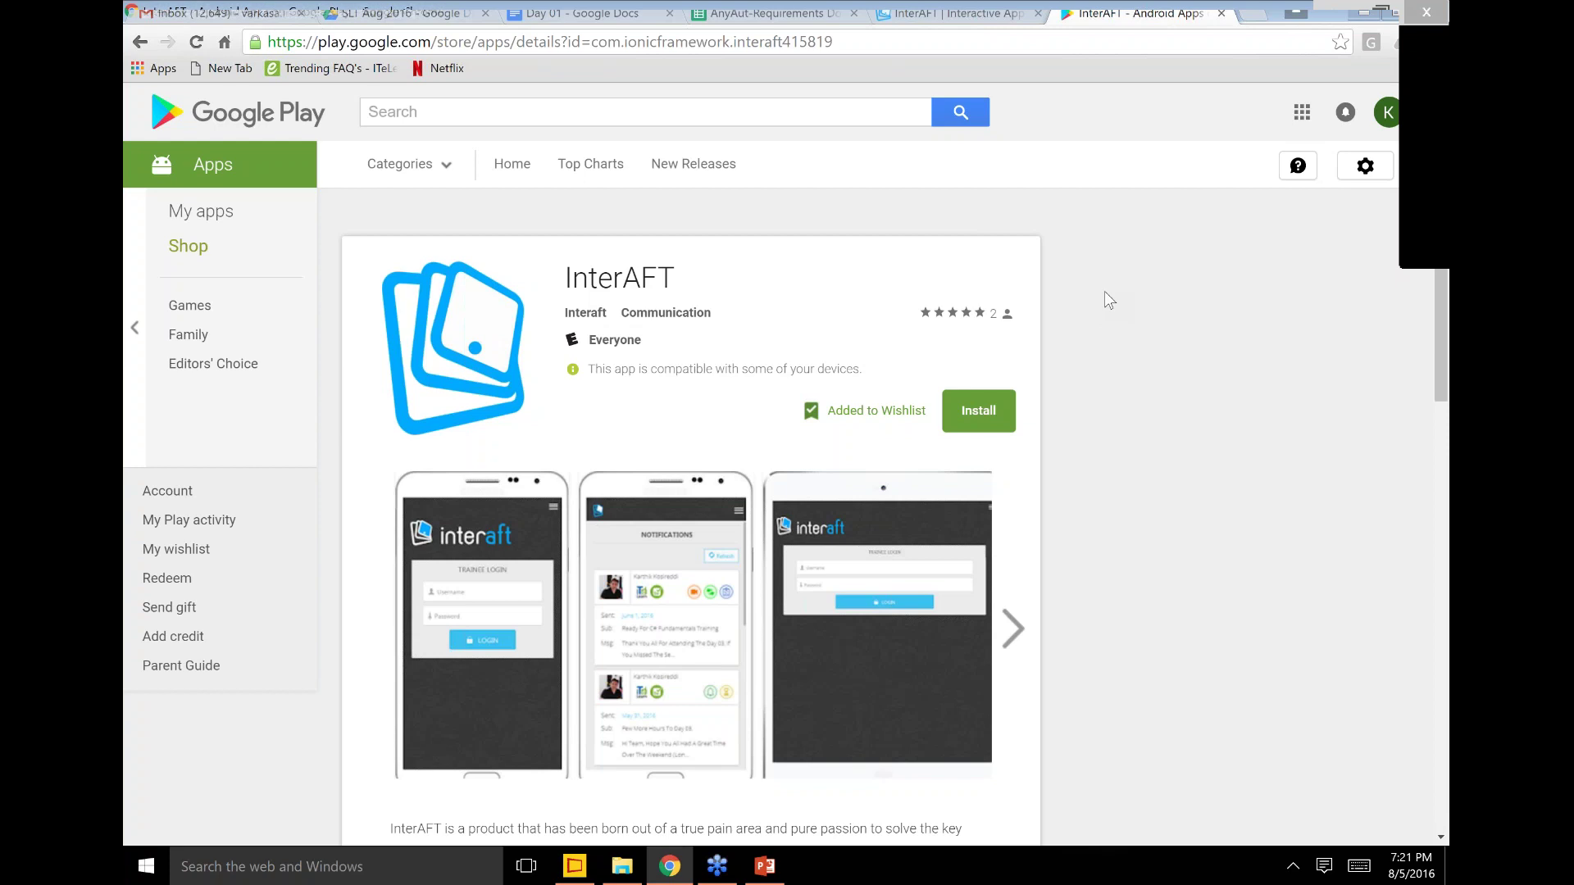
scroll(1105, 292, down, 10)
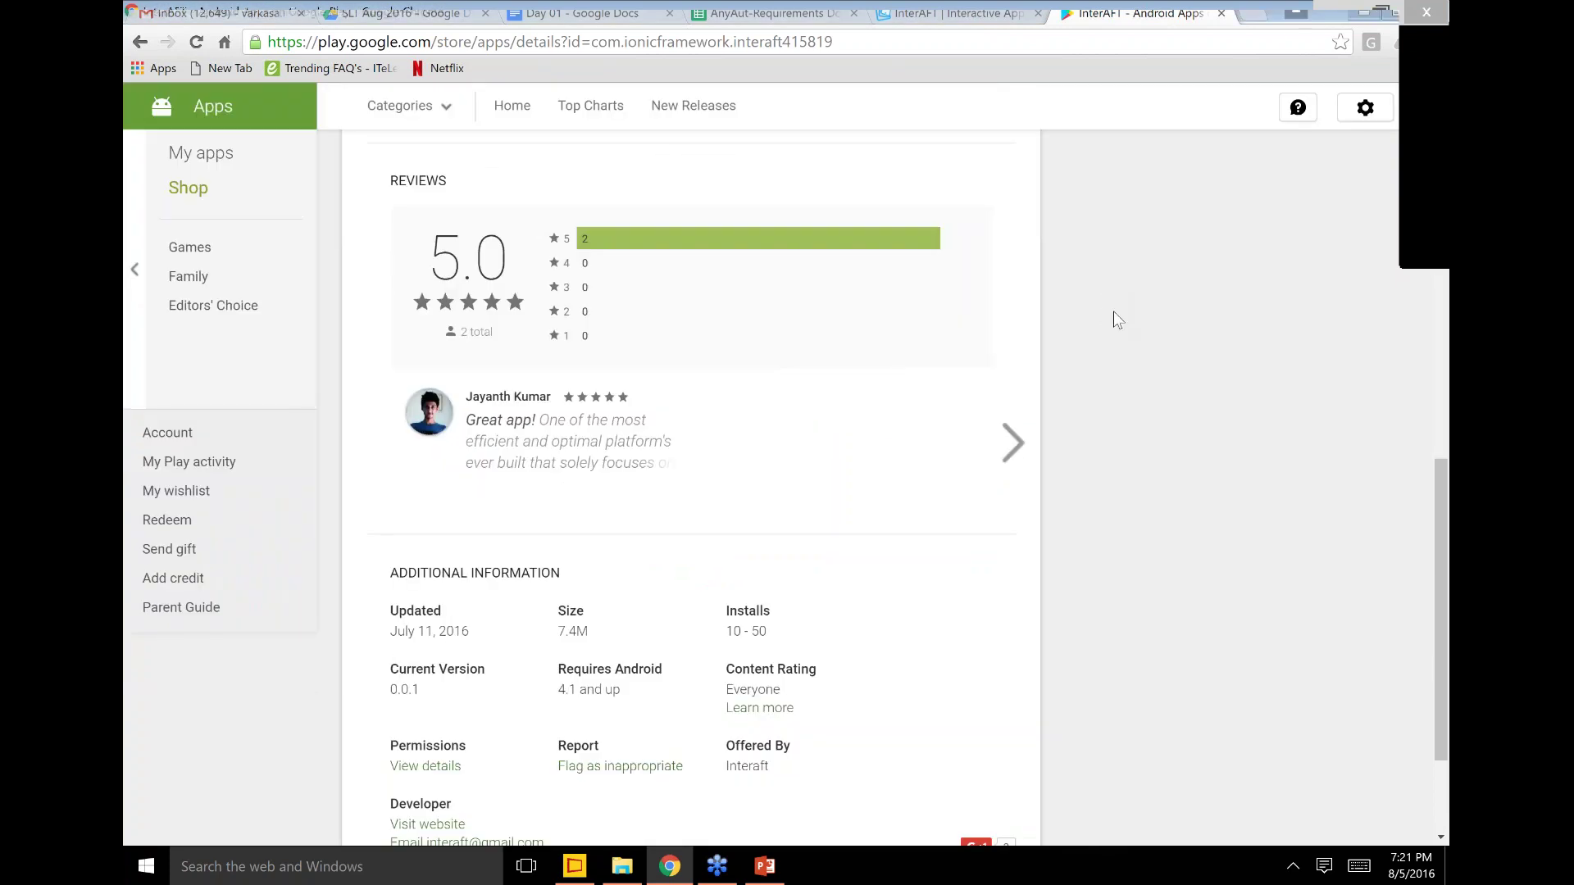
scroll(1117, 320, up, 10)
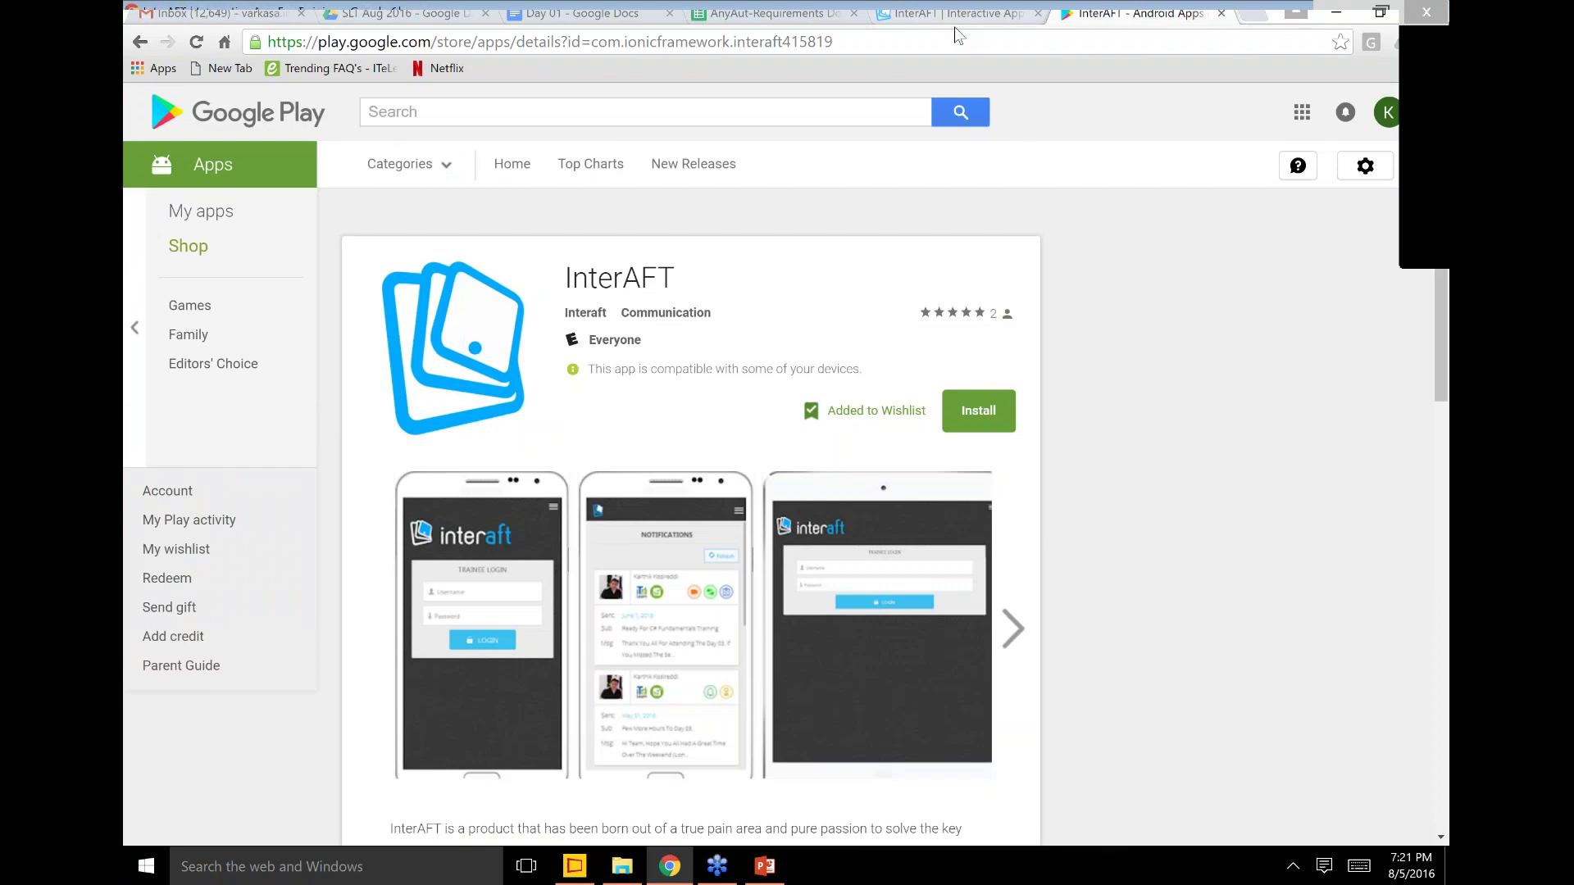
click(952, 14)
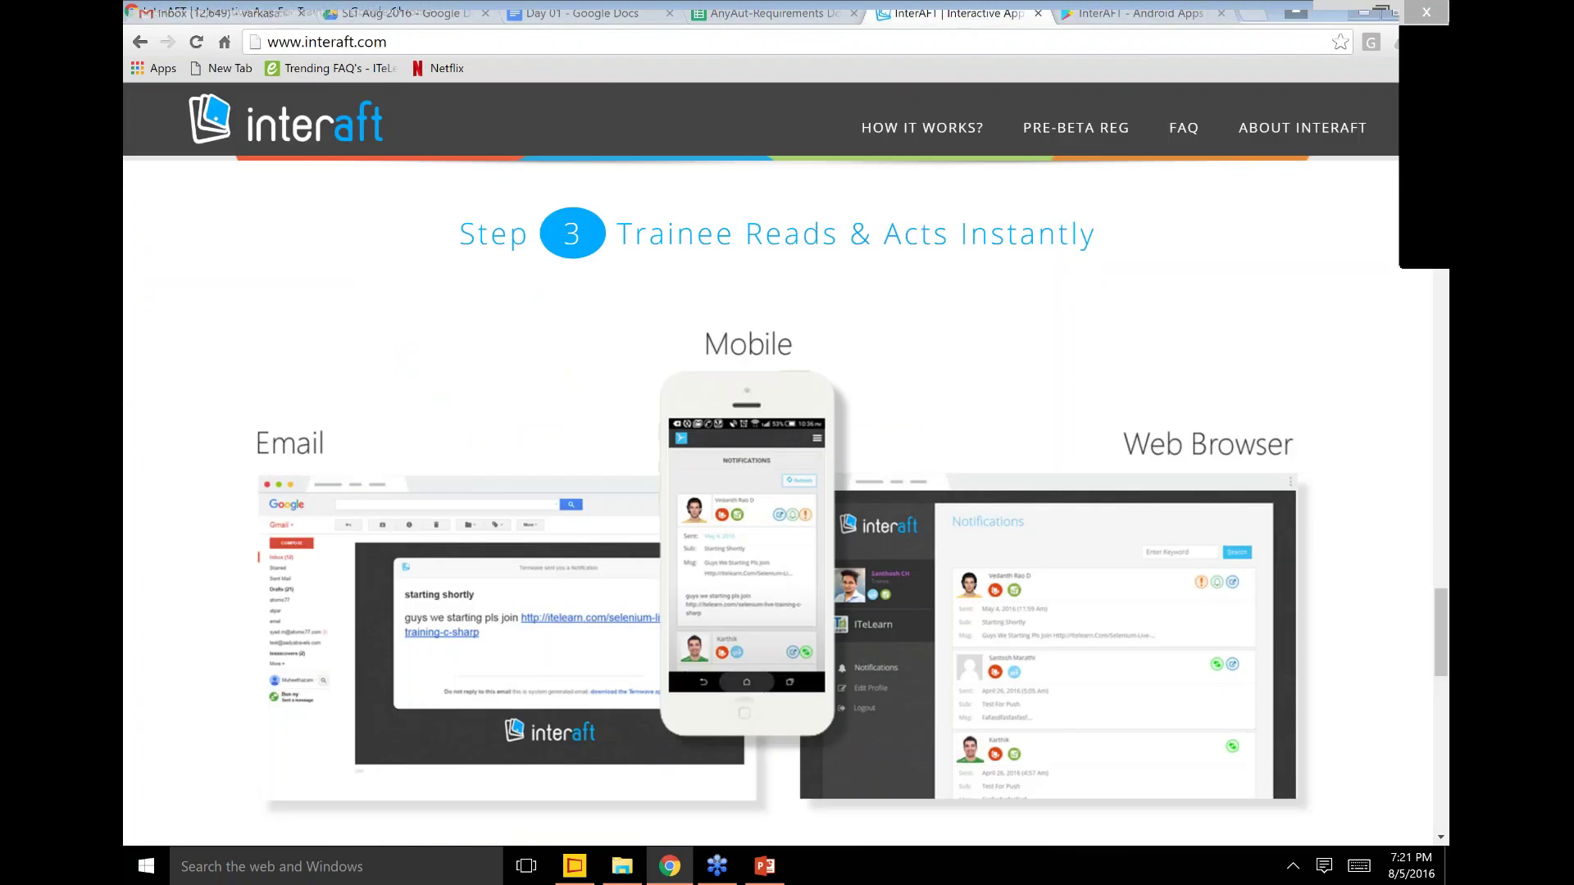
text(/app/)
key(Return)
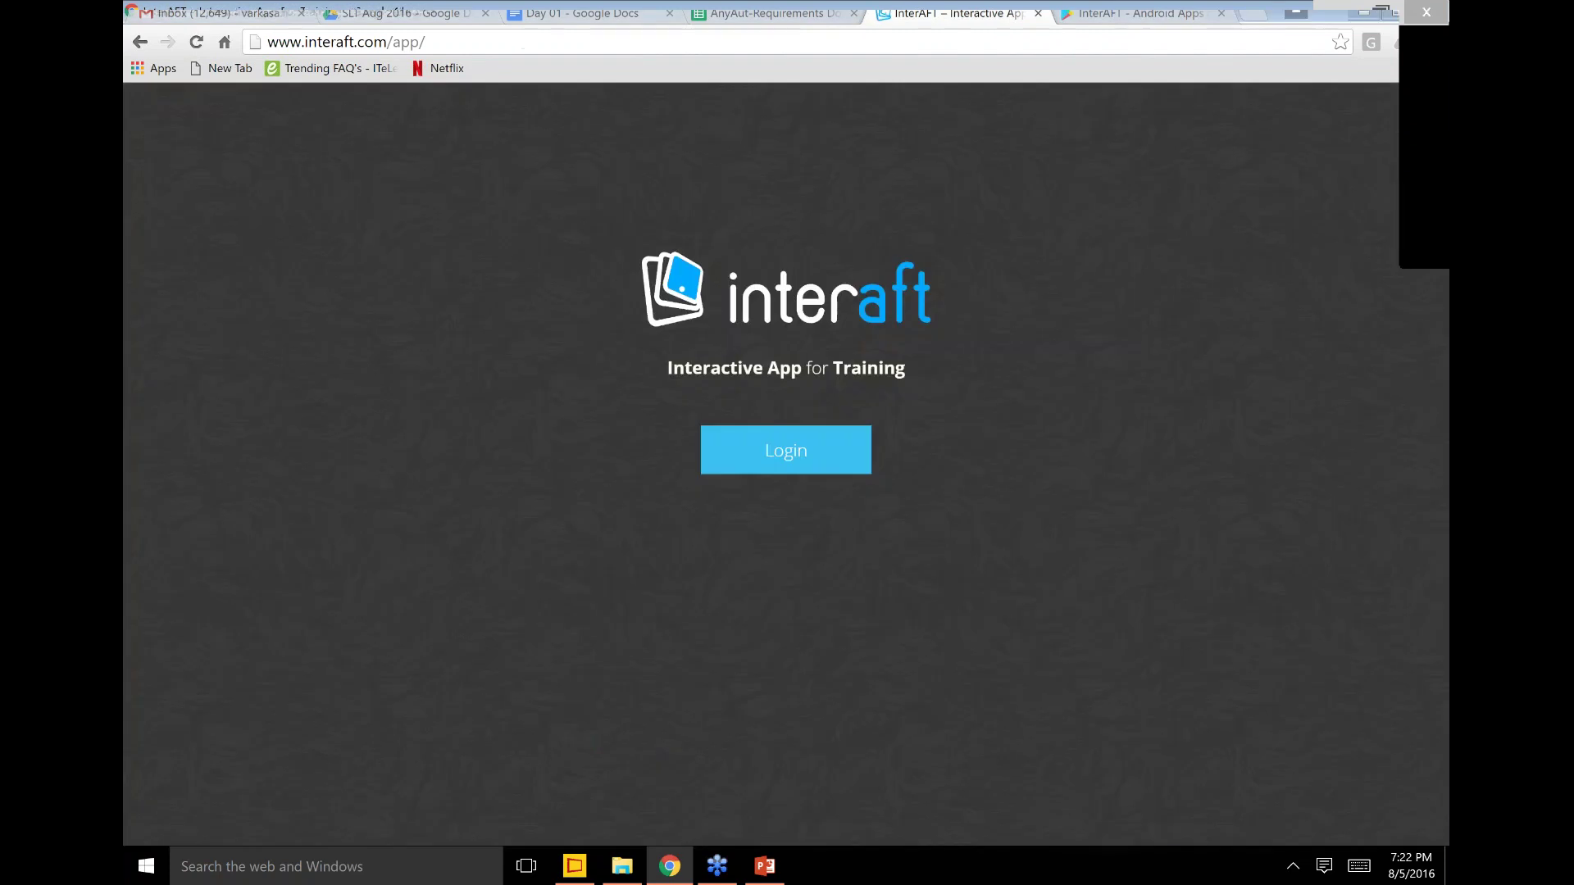
click(845, 449)
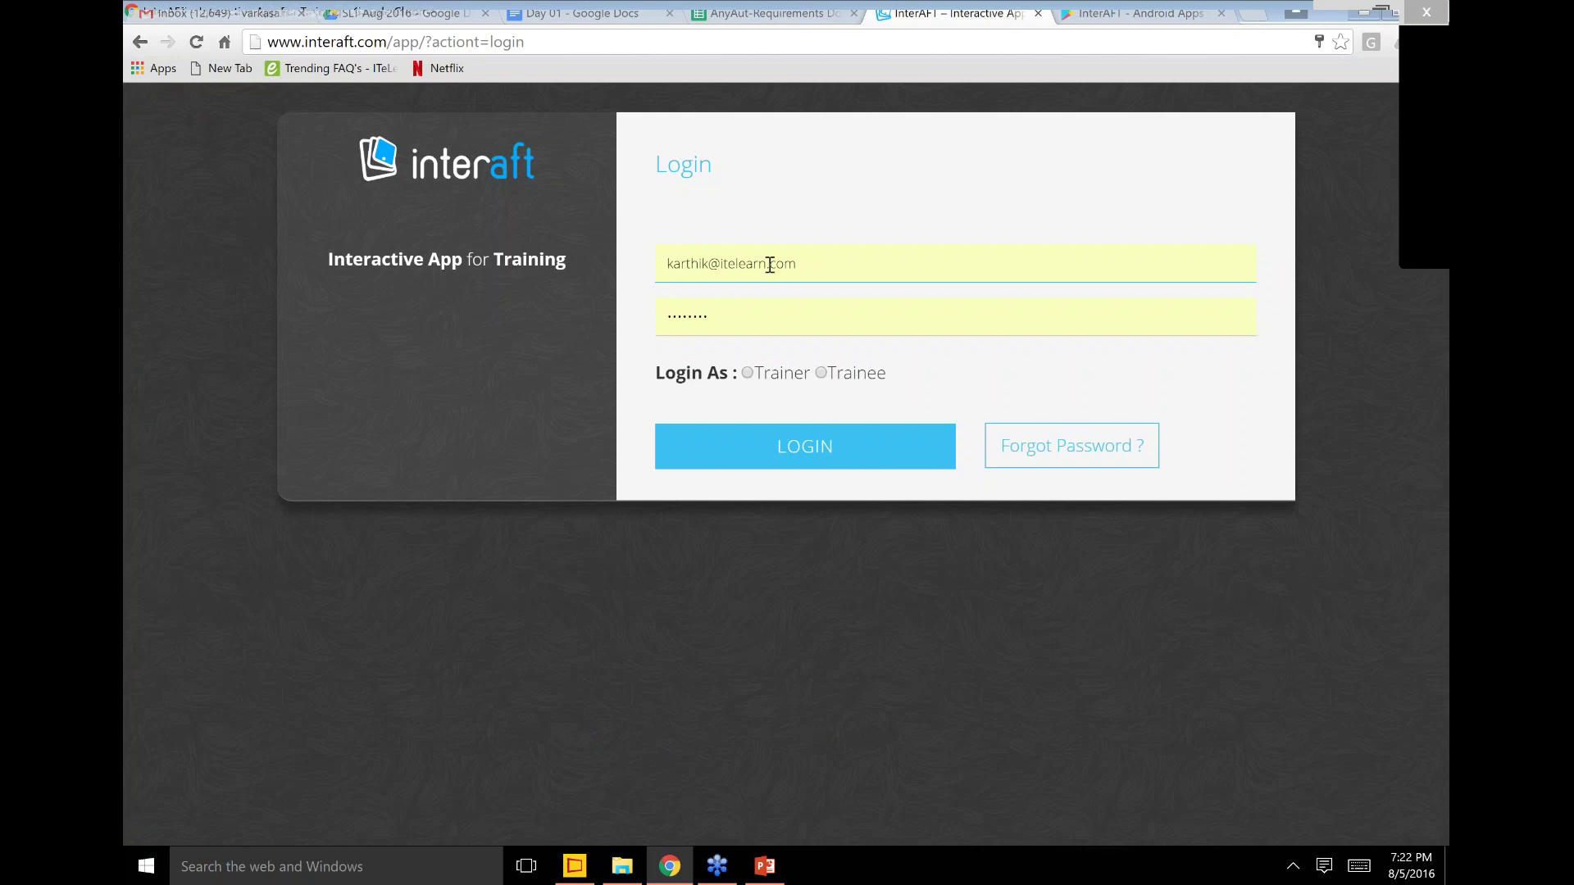
Step: Try to log in with a different saved account's e-mail and password
triple_click(771, 265)
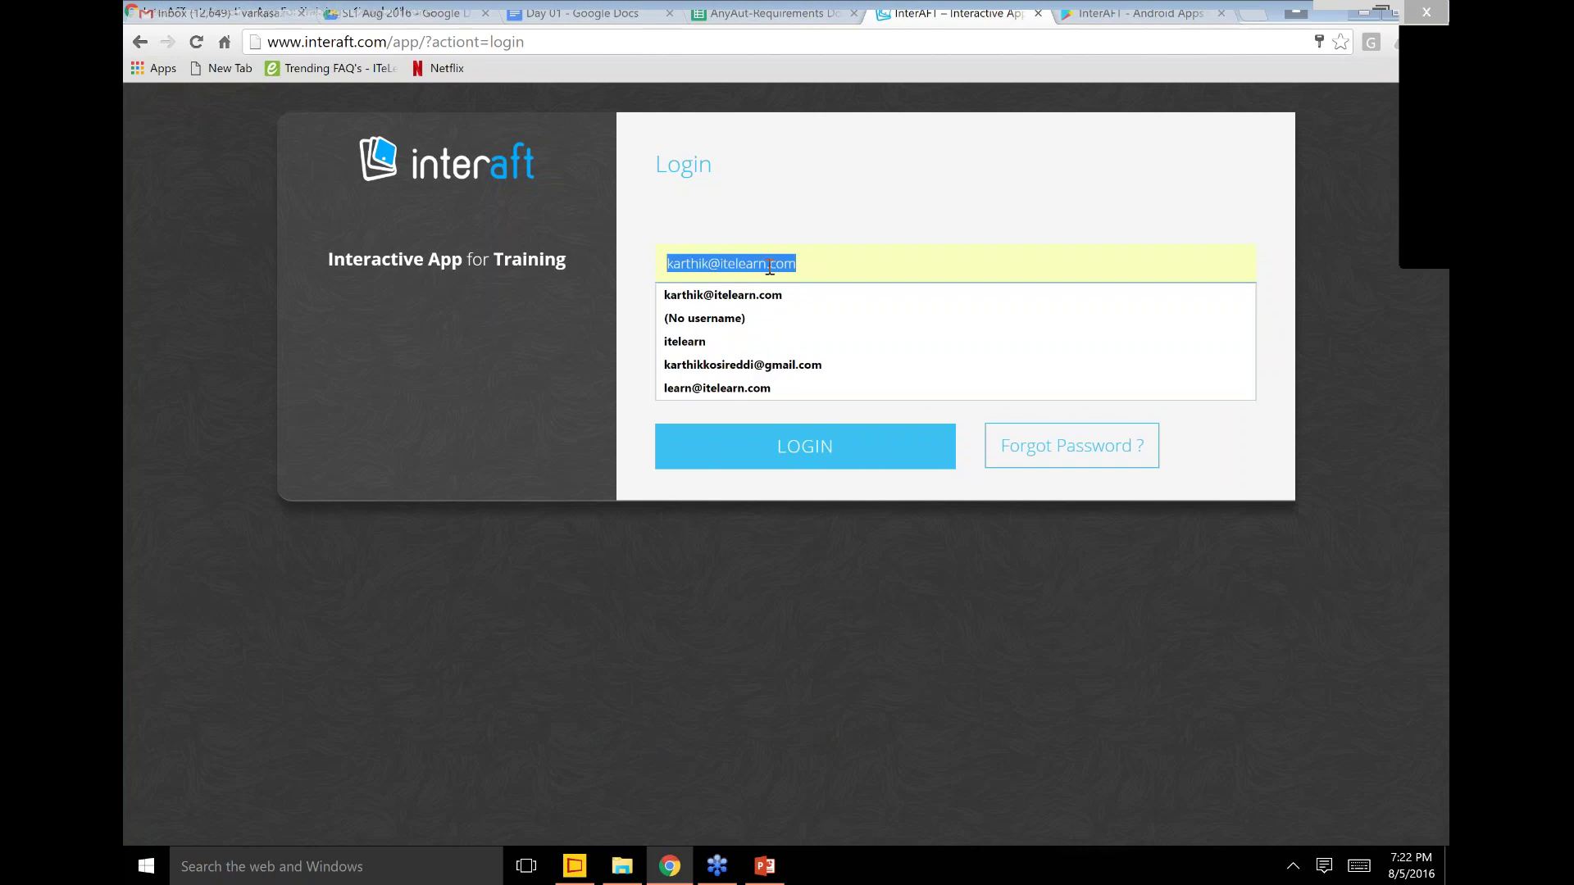
click(764, 388)
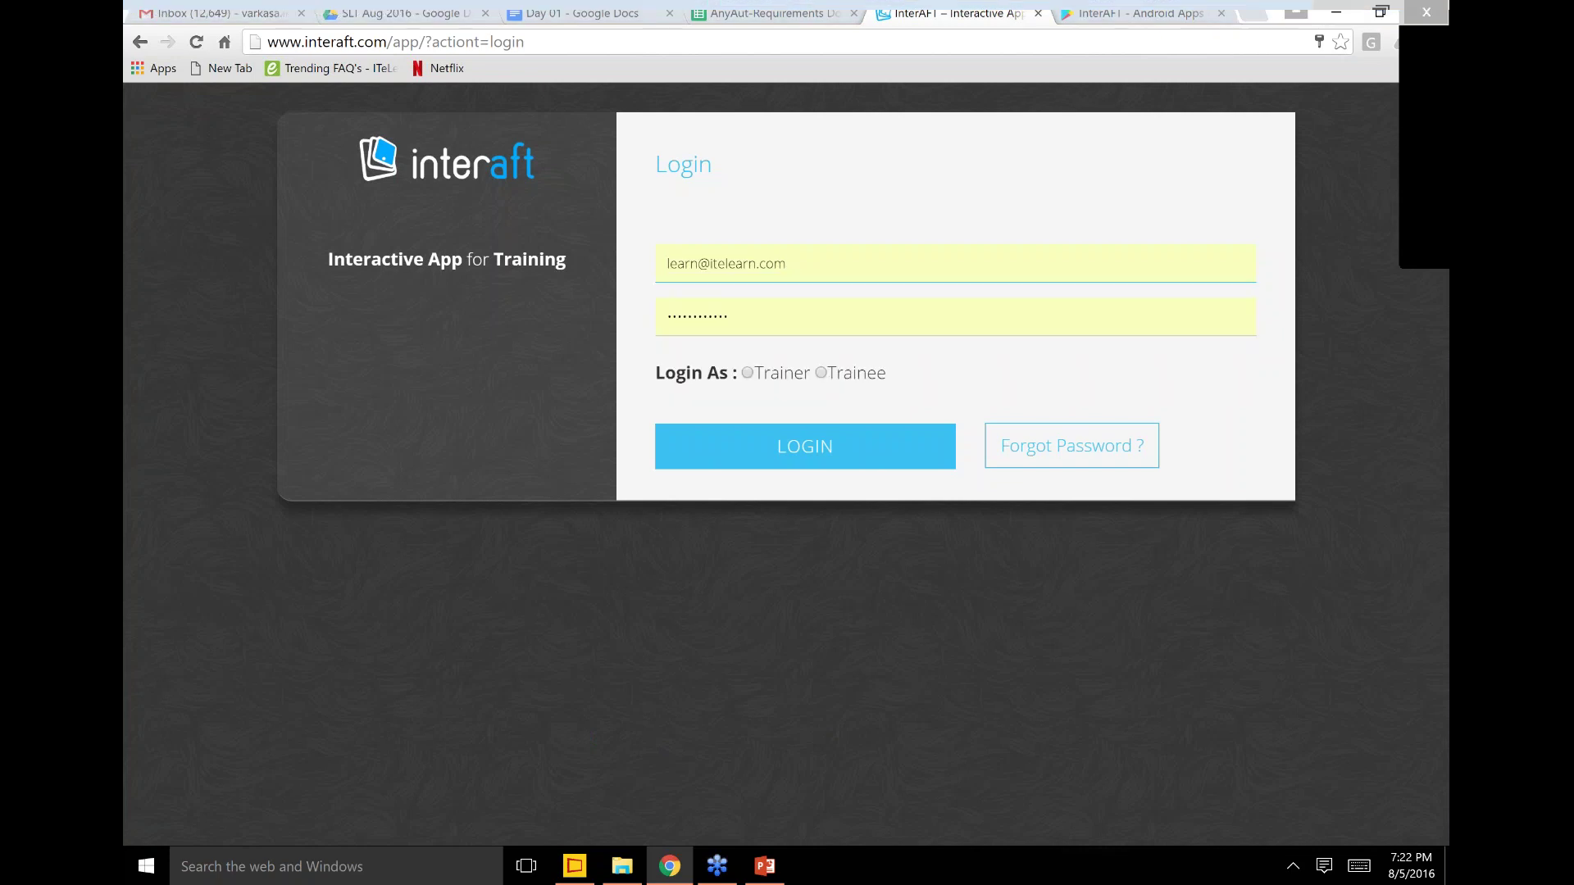
click(761, 456)
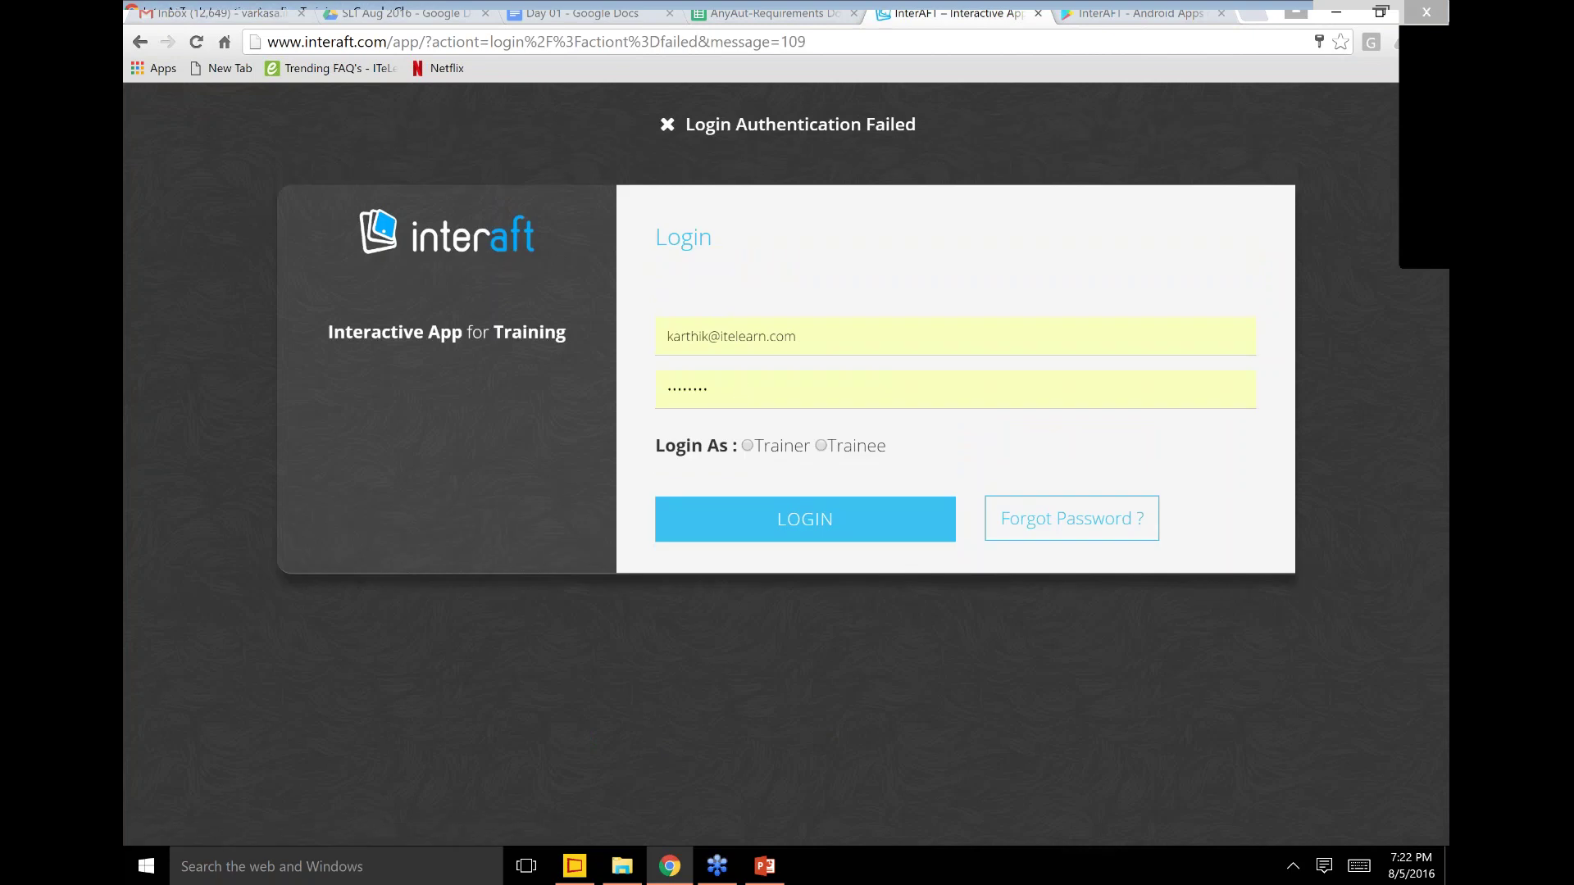
Step: Log in as Trainer with the prefilled account and look through the Notifications list
click(764, 513)
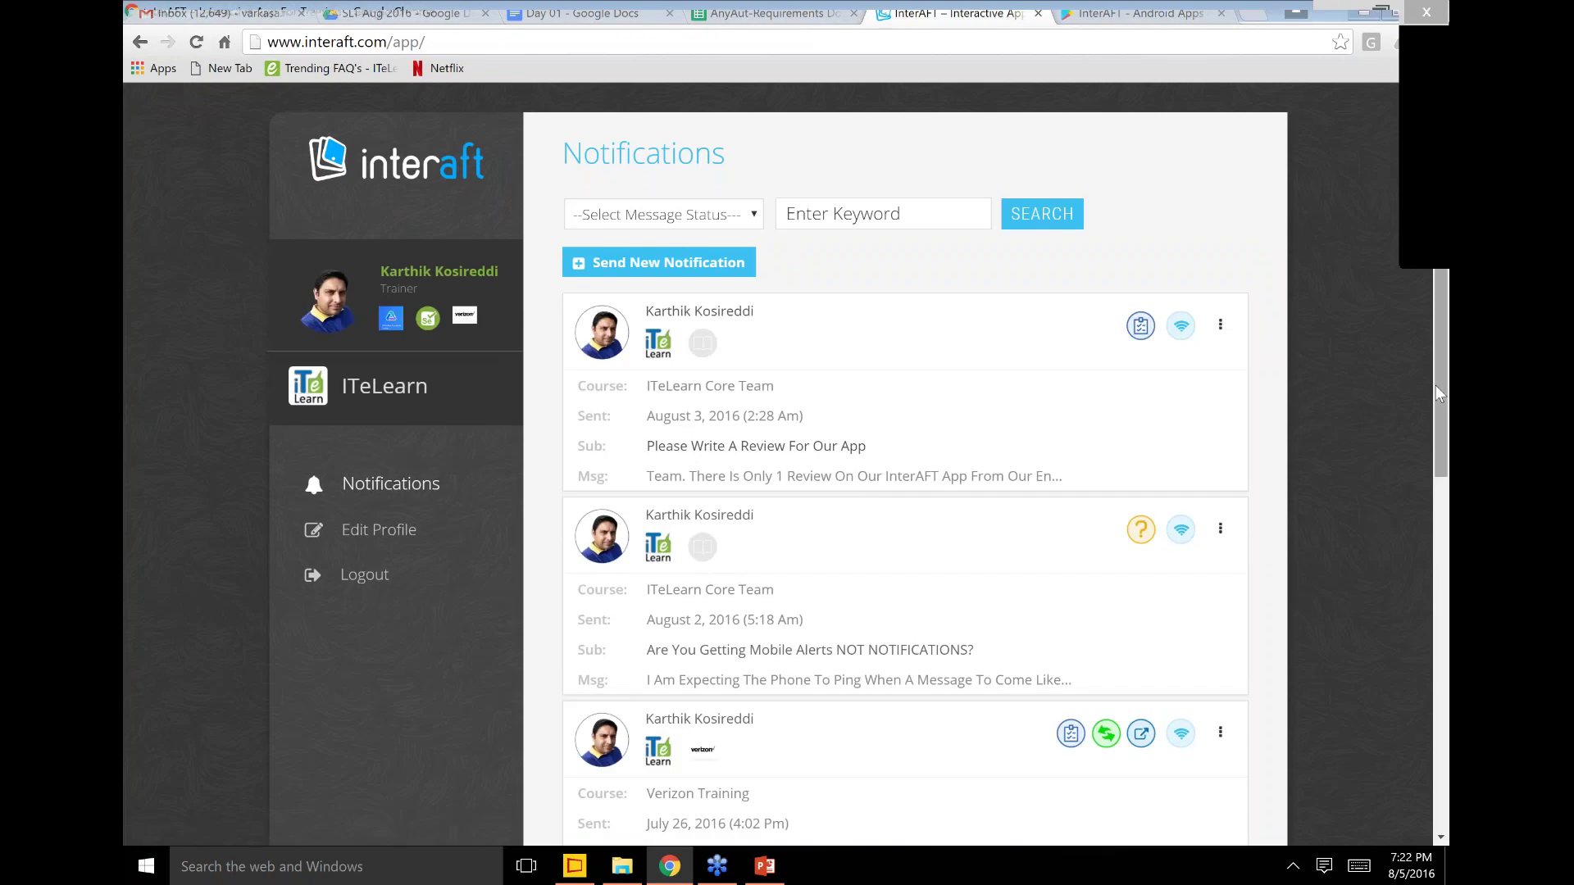
scroll(1442, 523, down, 1)
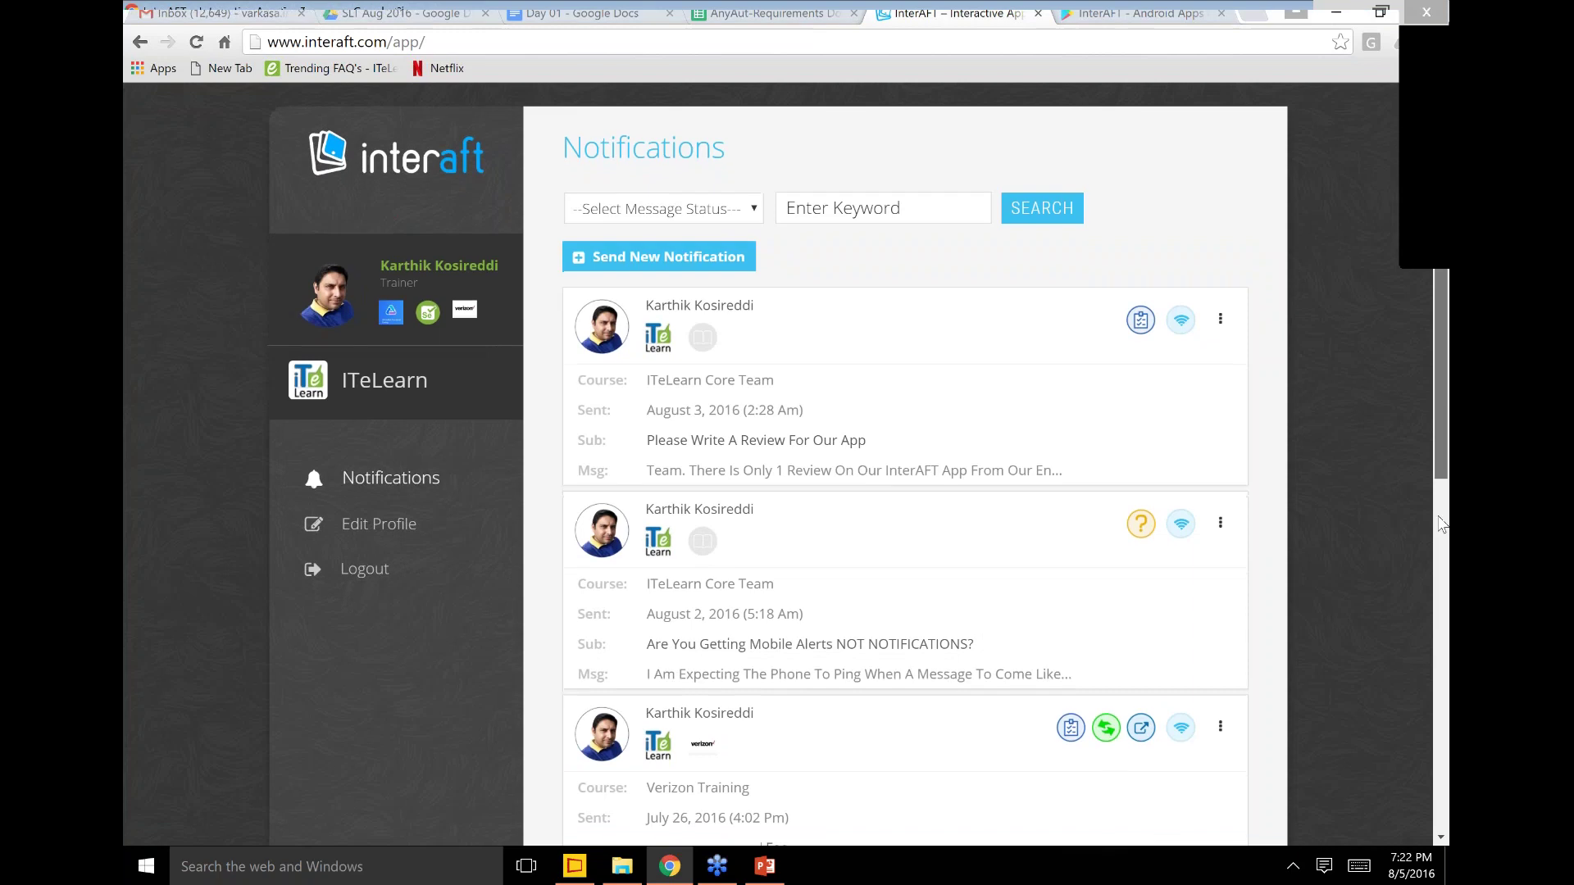
mouse_move(1442, 525)
mouse_down()
mouse_move(1447, 703)
mouse_move(1447, 505)
mouse_move(1447, 528)
mouse_up()
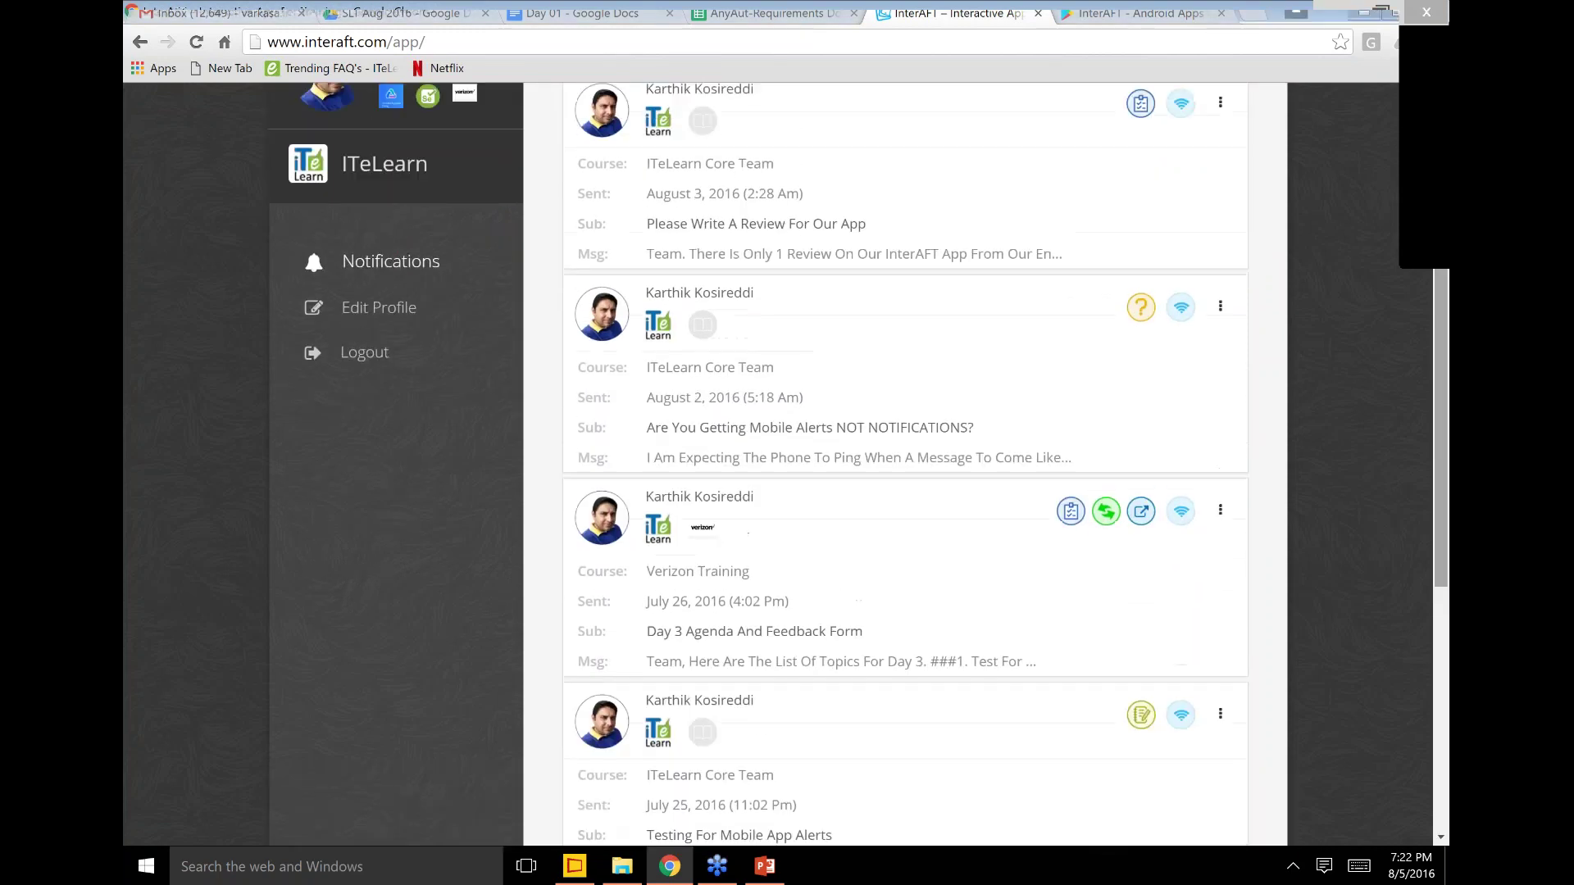
scroll(905, 463, up, 3)
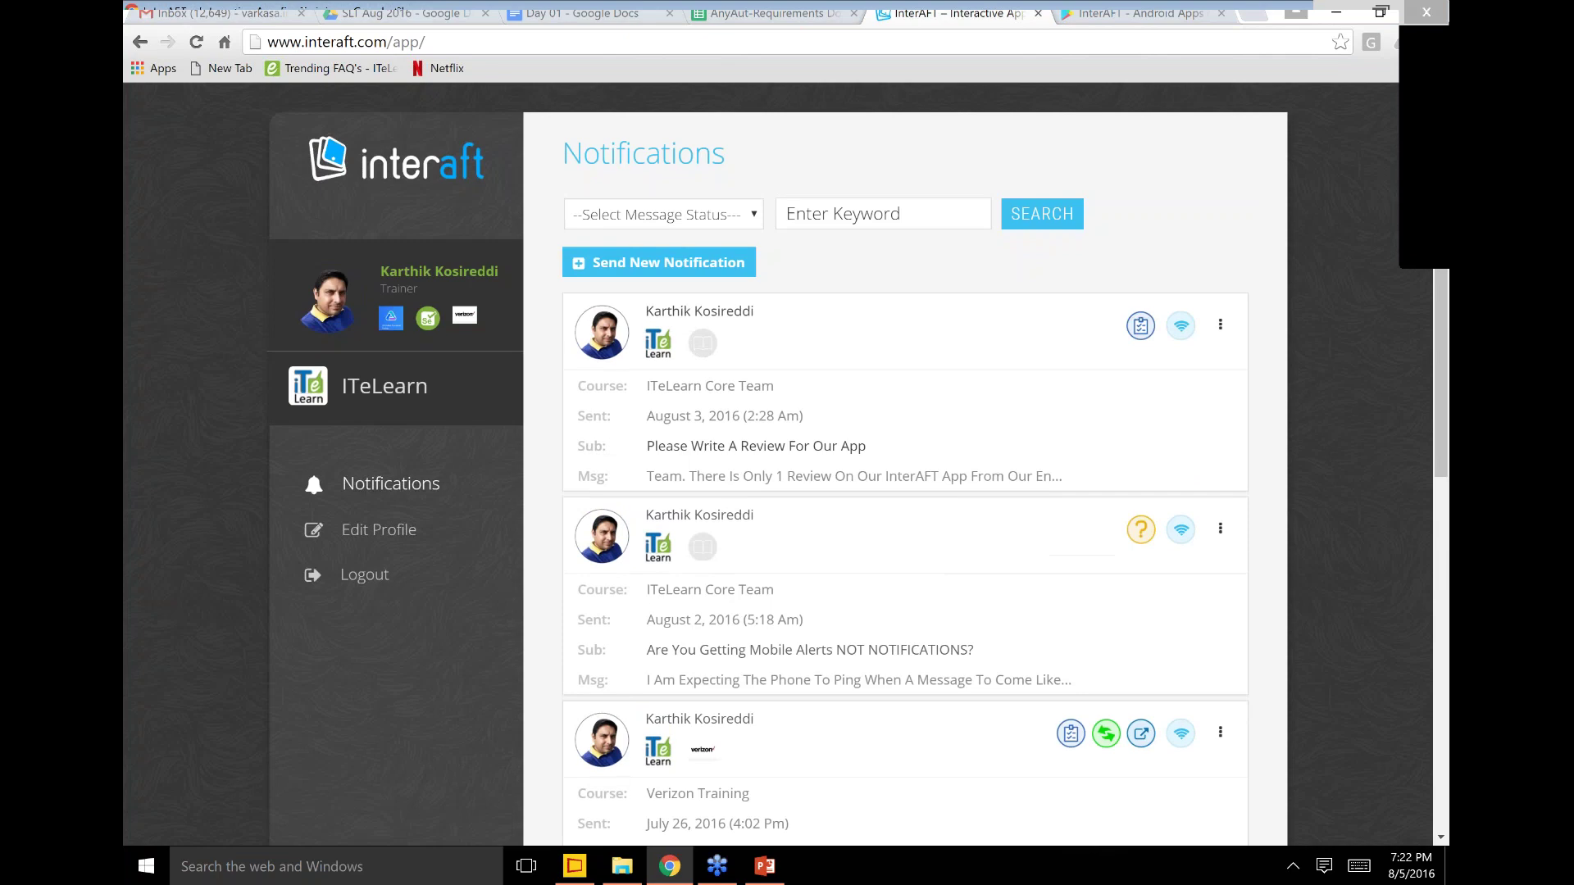
Step: Start a new notification and look through its available courses and message types
click(664, 262)
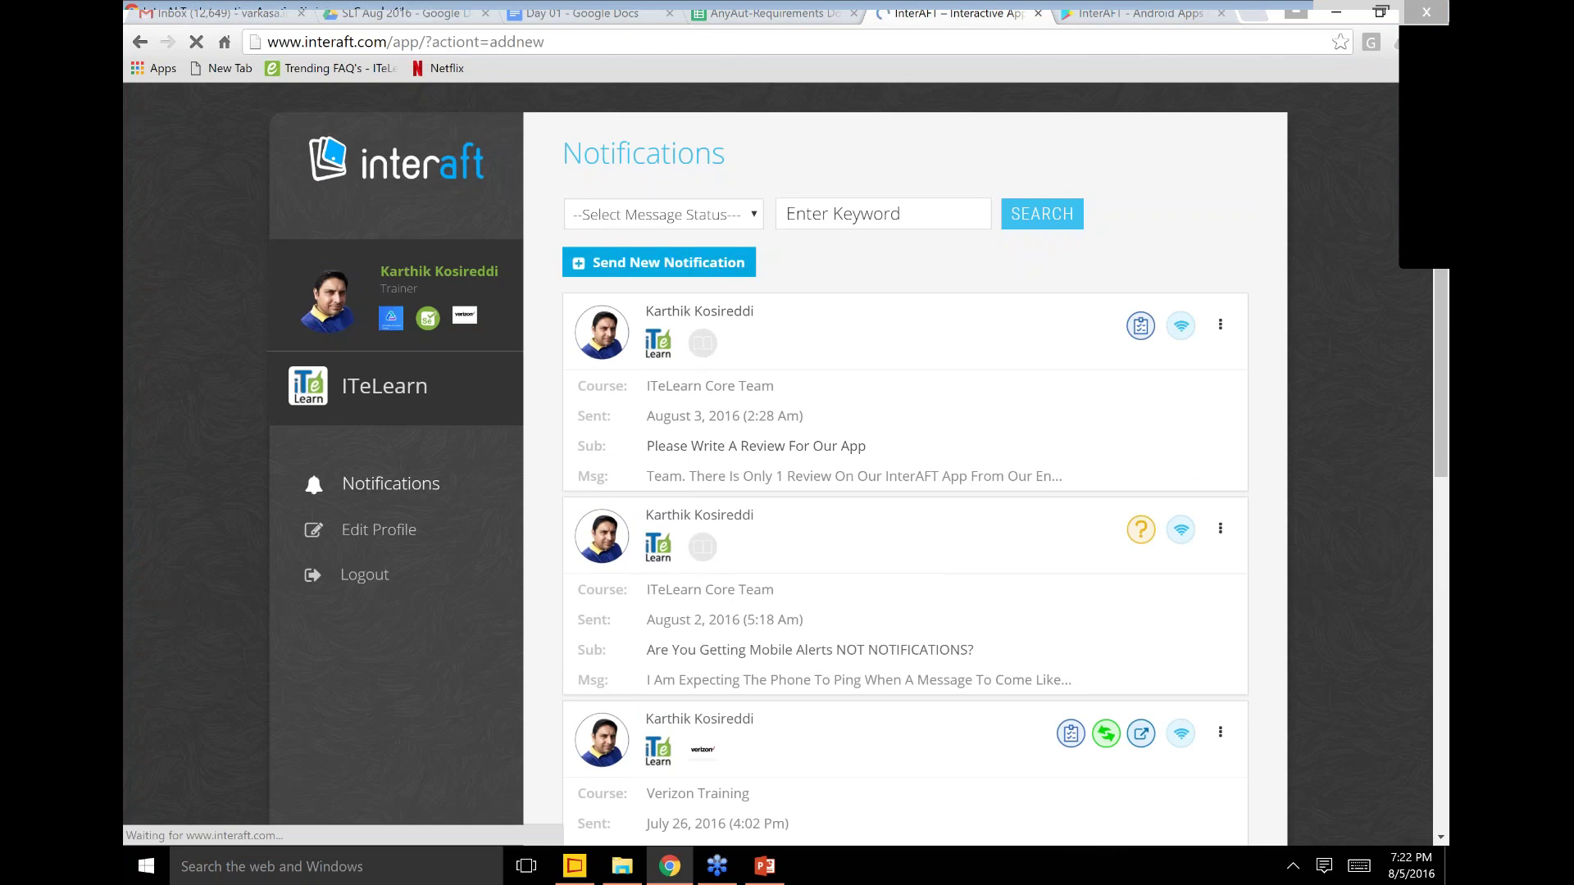
click(734, 222)
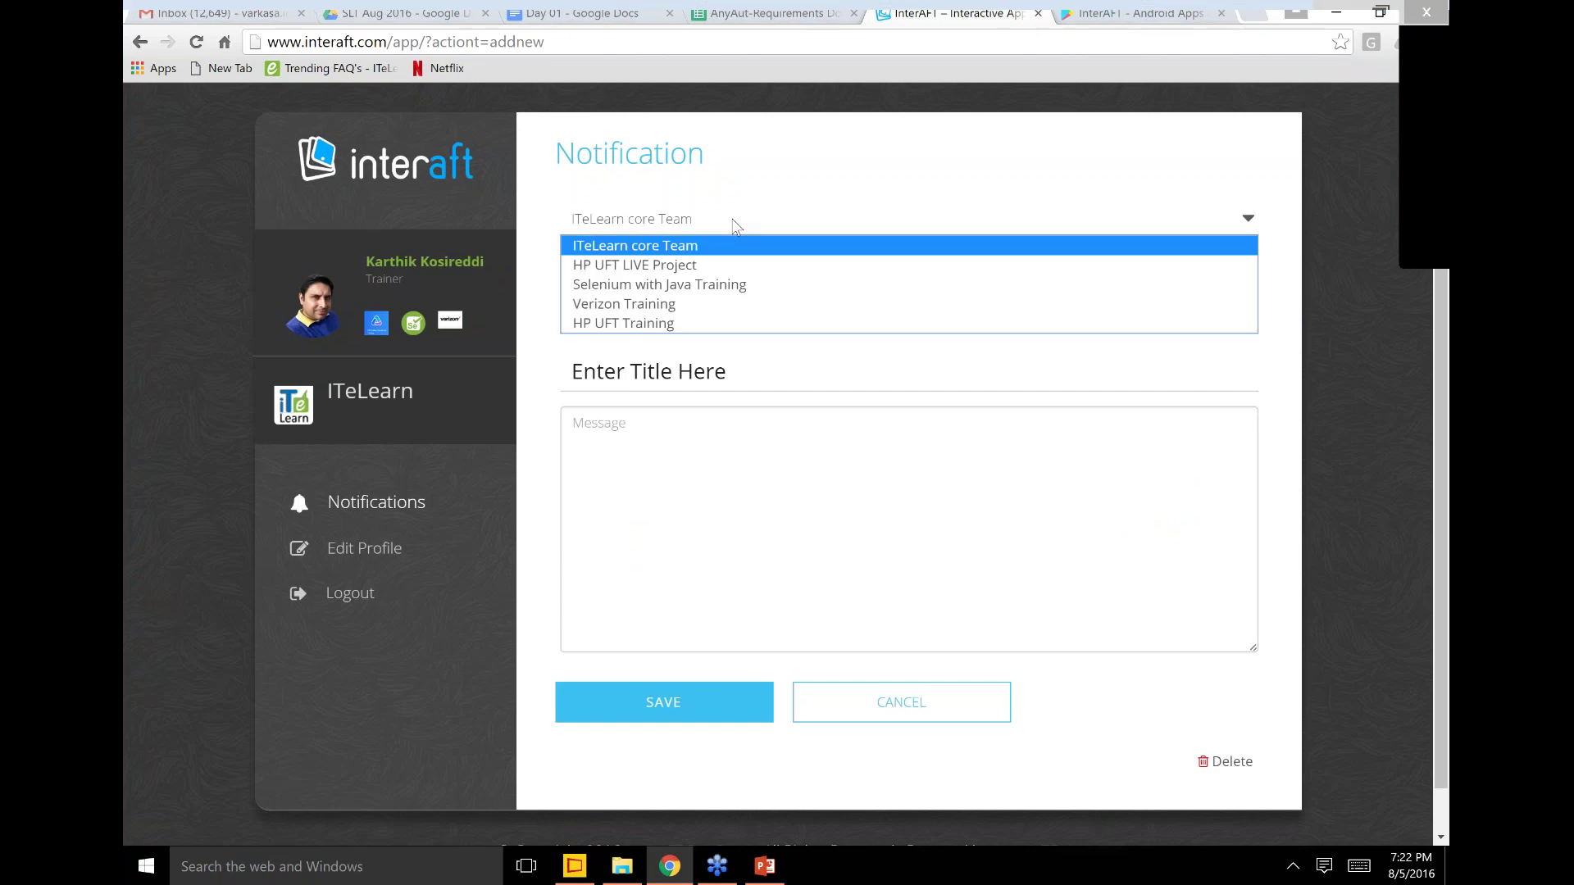
key(Escape)
click(1192, 295)
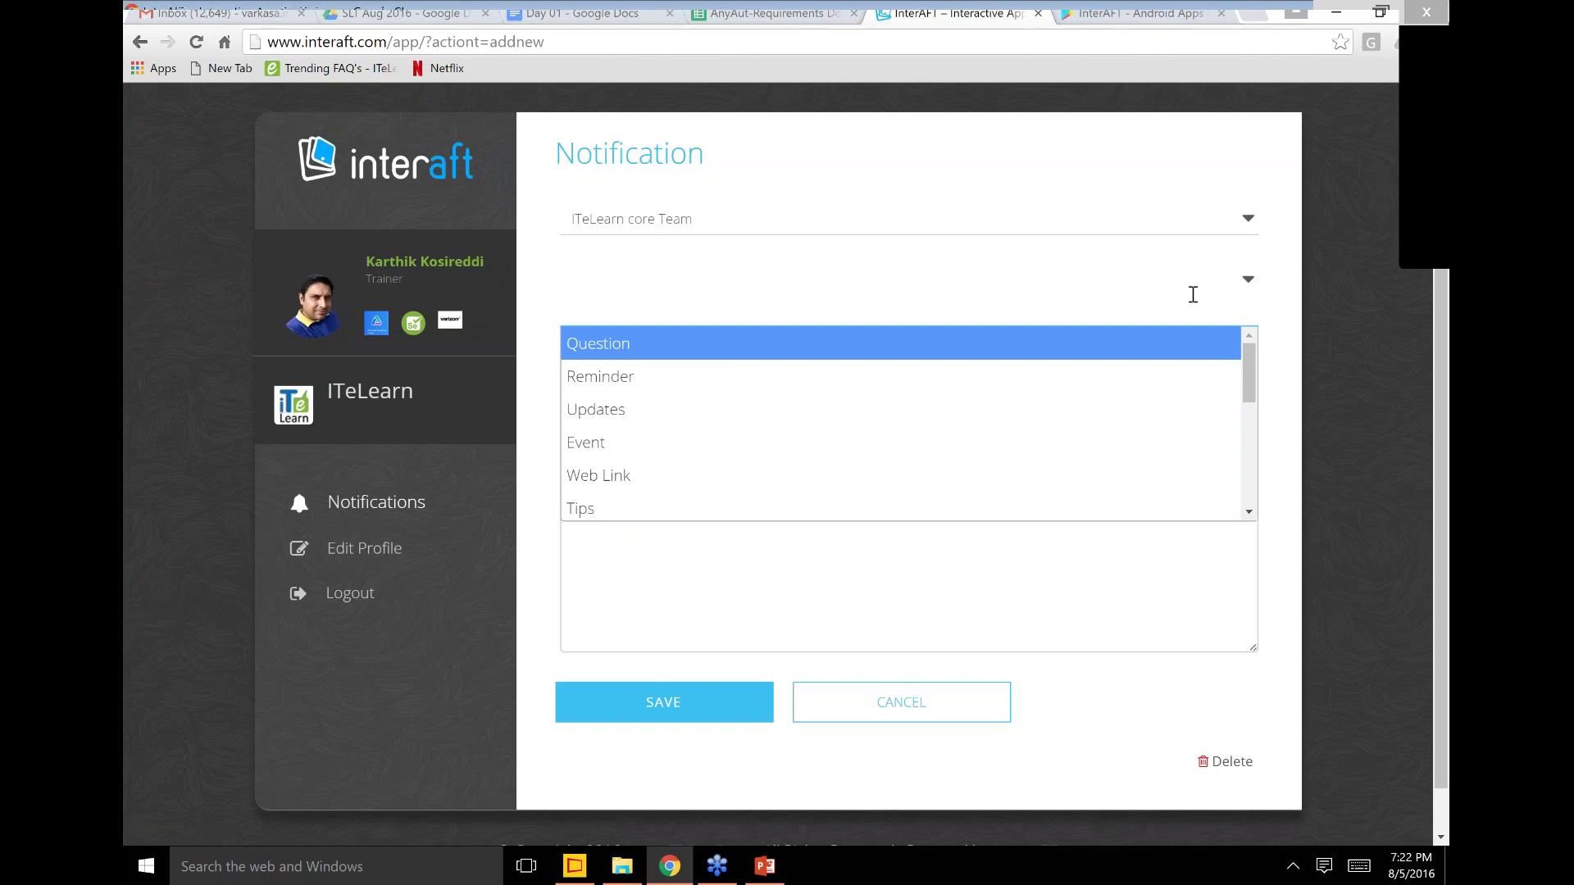
key(Escape)
click(1115, 464)
Step: Review the course choices and choose ITeLearn core Team for the notification
click(662, 219)
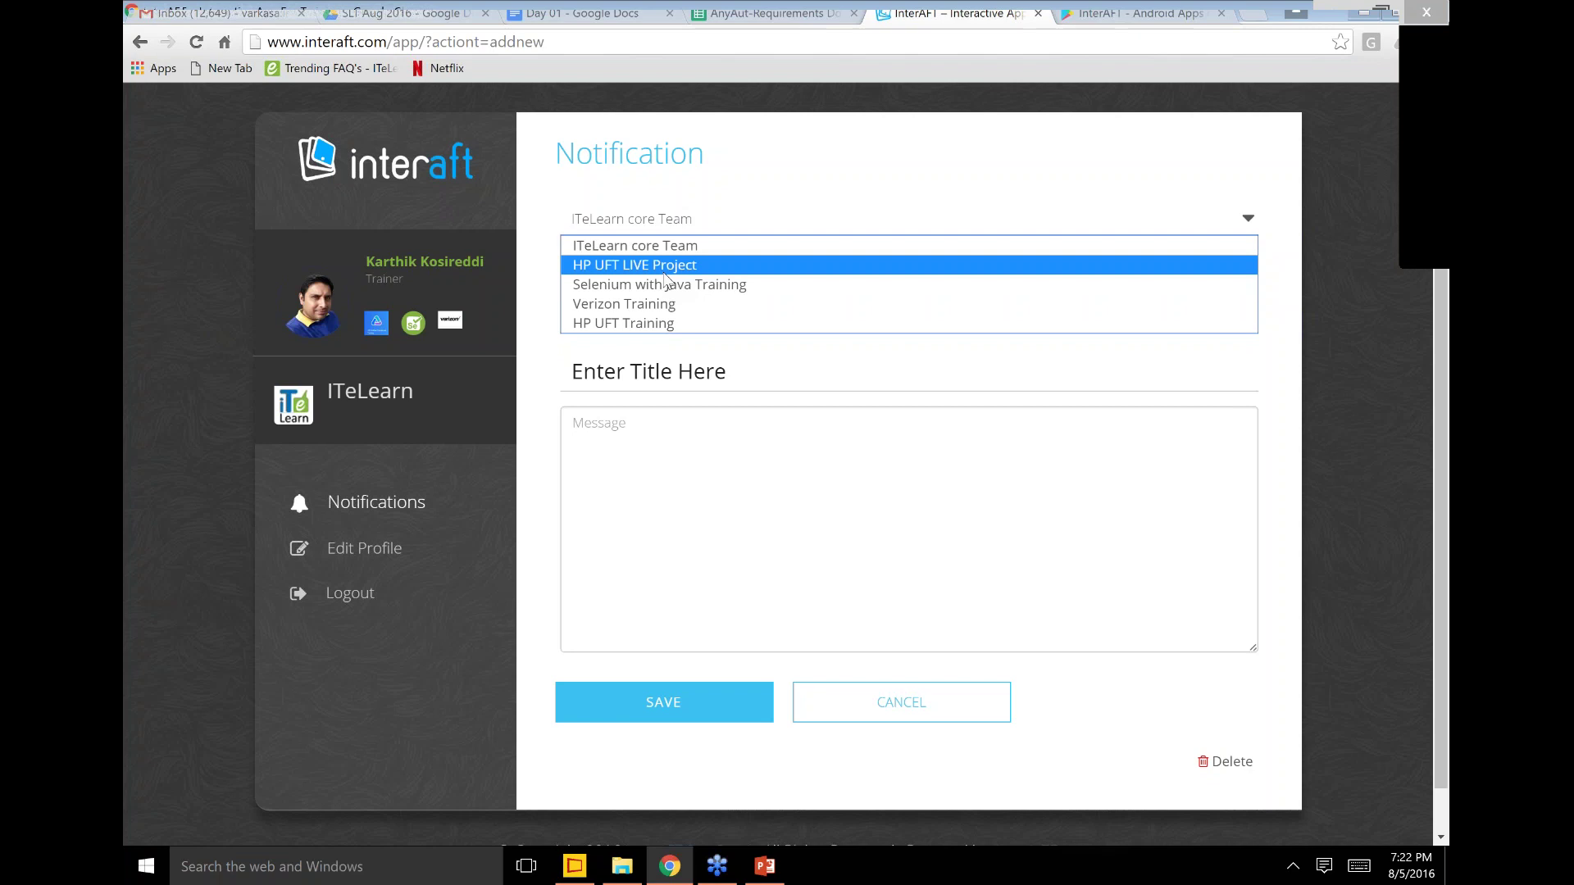
key(Down)
key(Down)
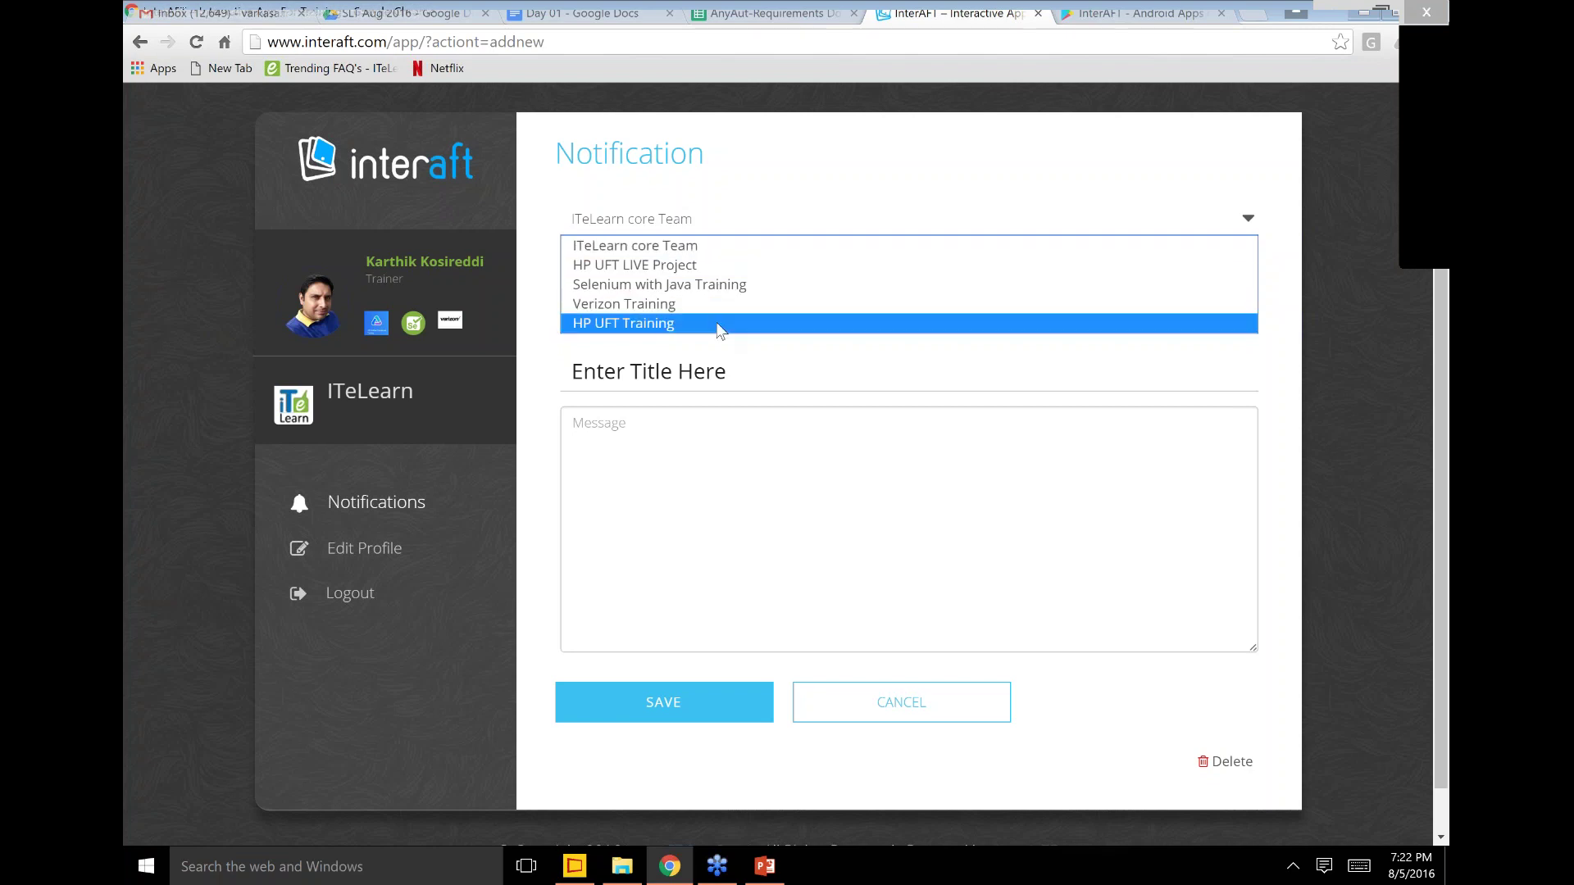
click(701, 249)
Step: Assign the message types Reminder, To Do and Important to the notification
click(664, 281)
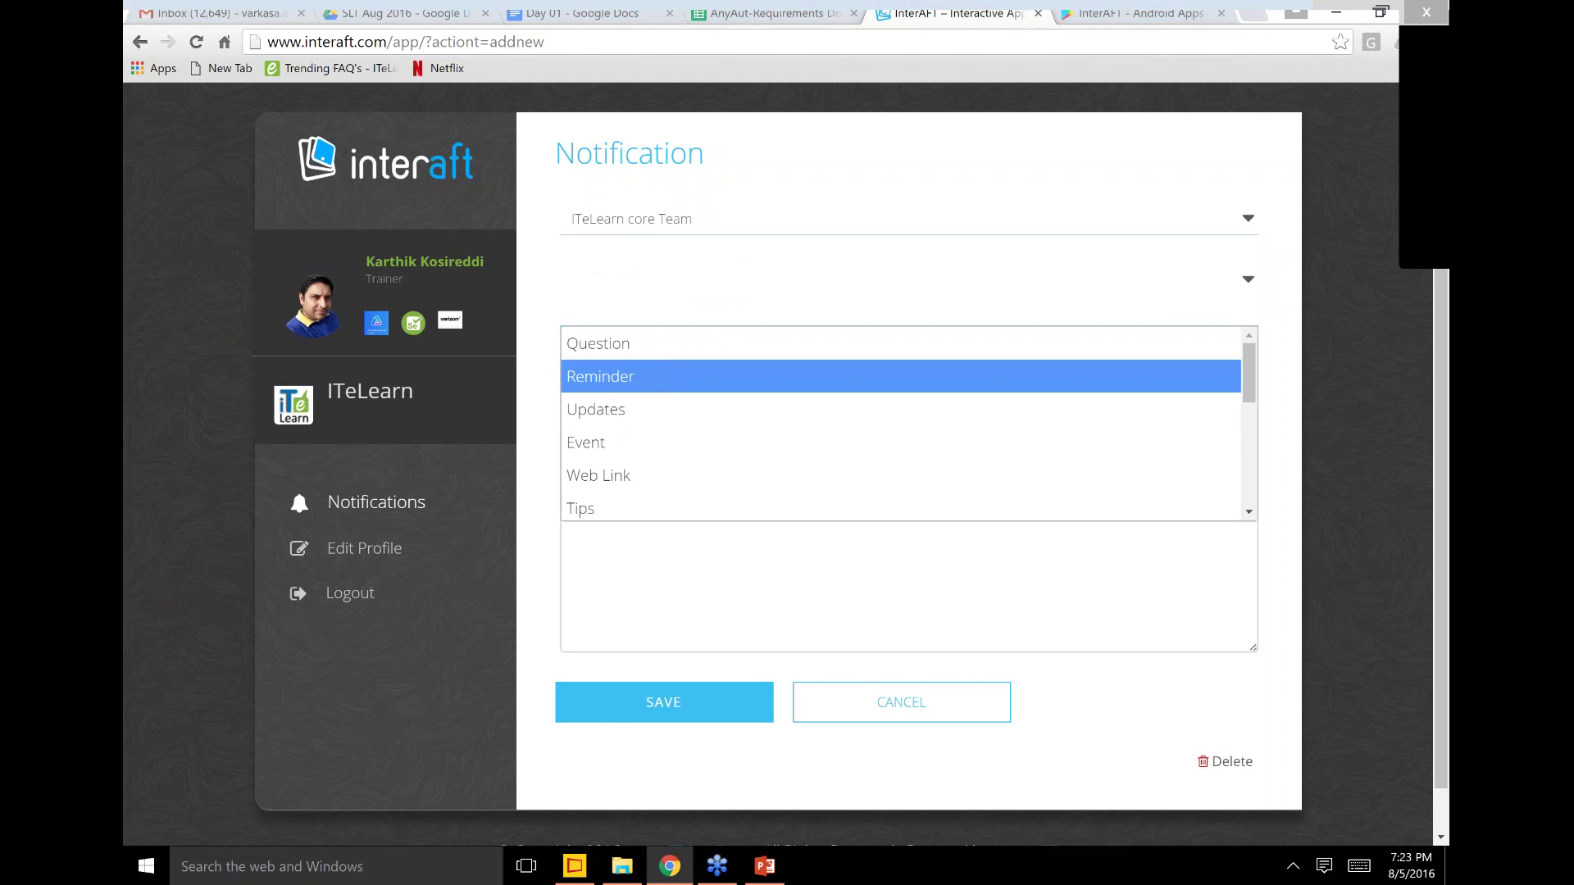
click(649, 376)
click(723, 277)
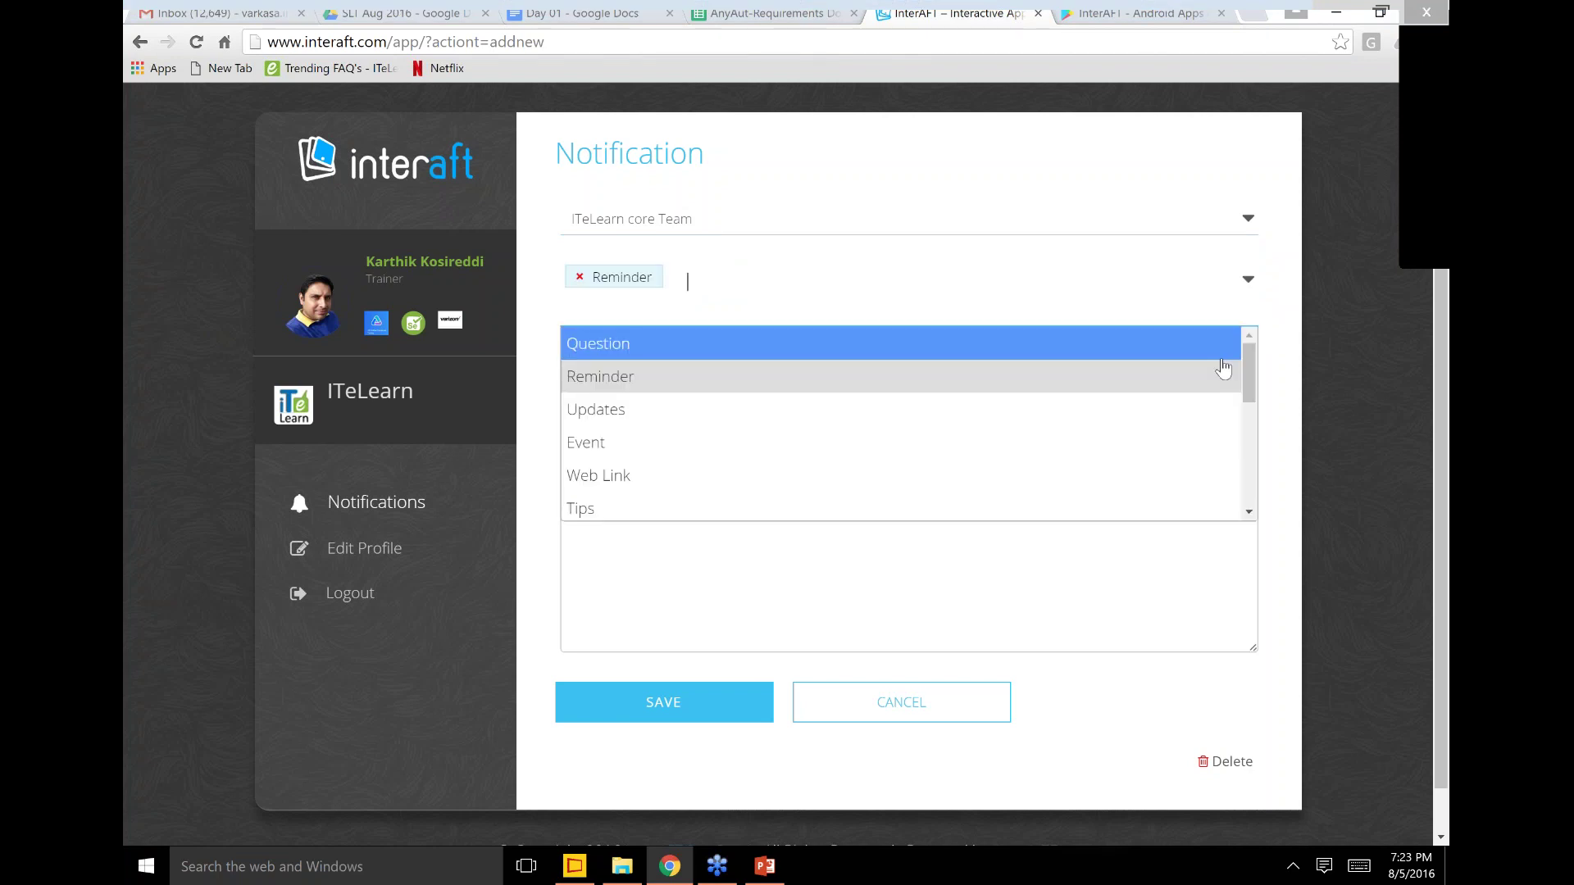
scroll(836, 386, down, 3)
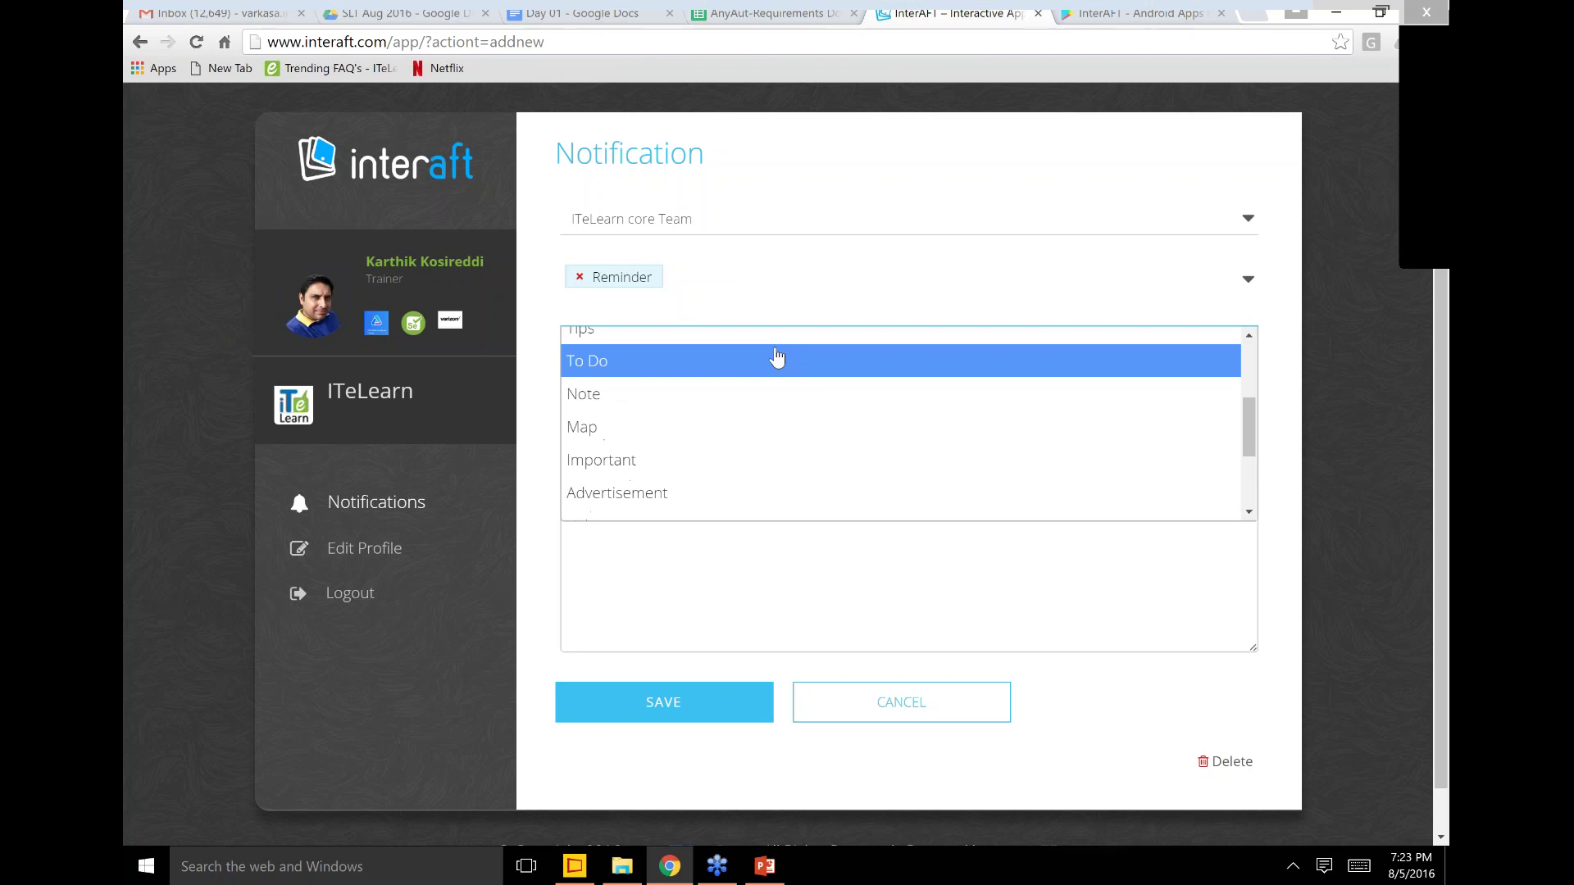
click(777, 355)
click(767, 281)
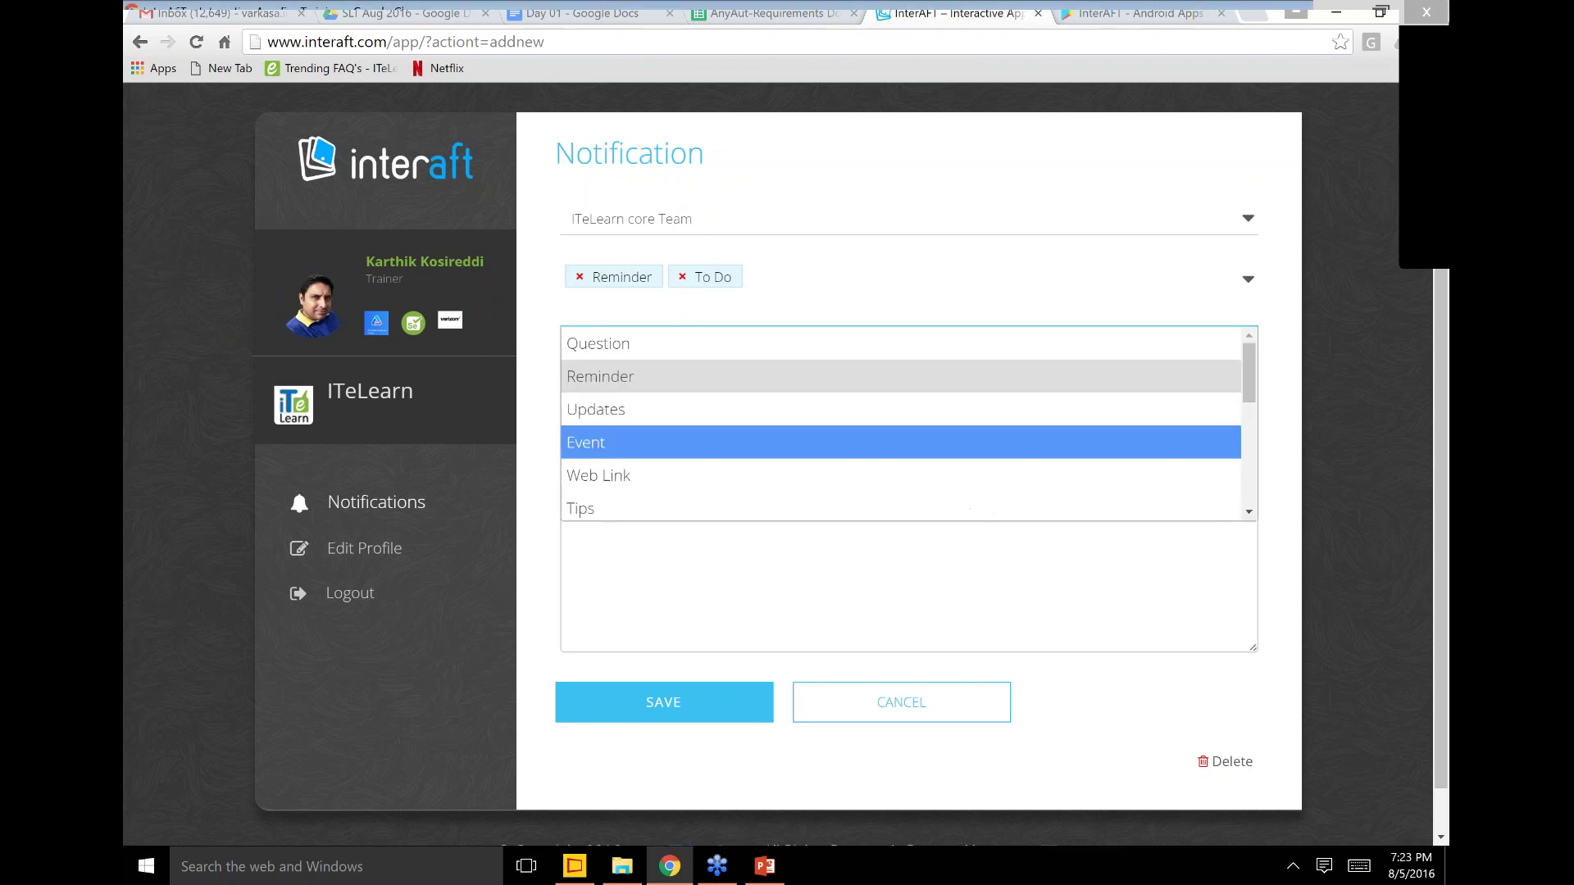
scroll(902, 423, down, 5)
click(658, 367)
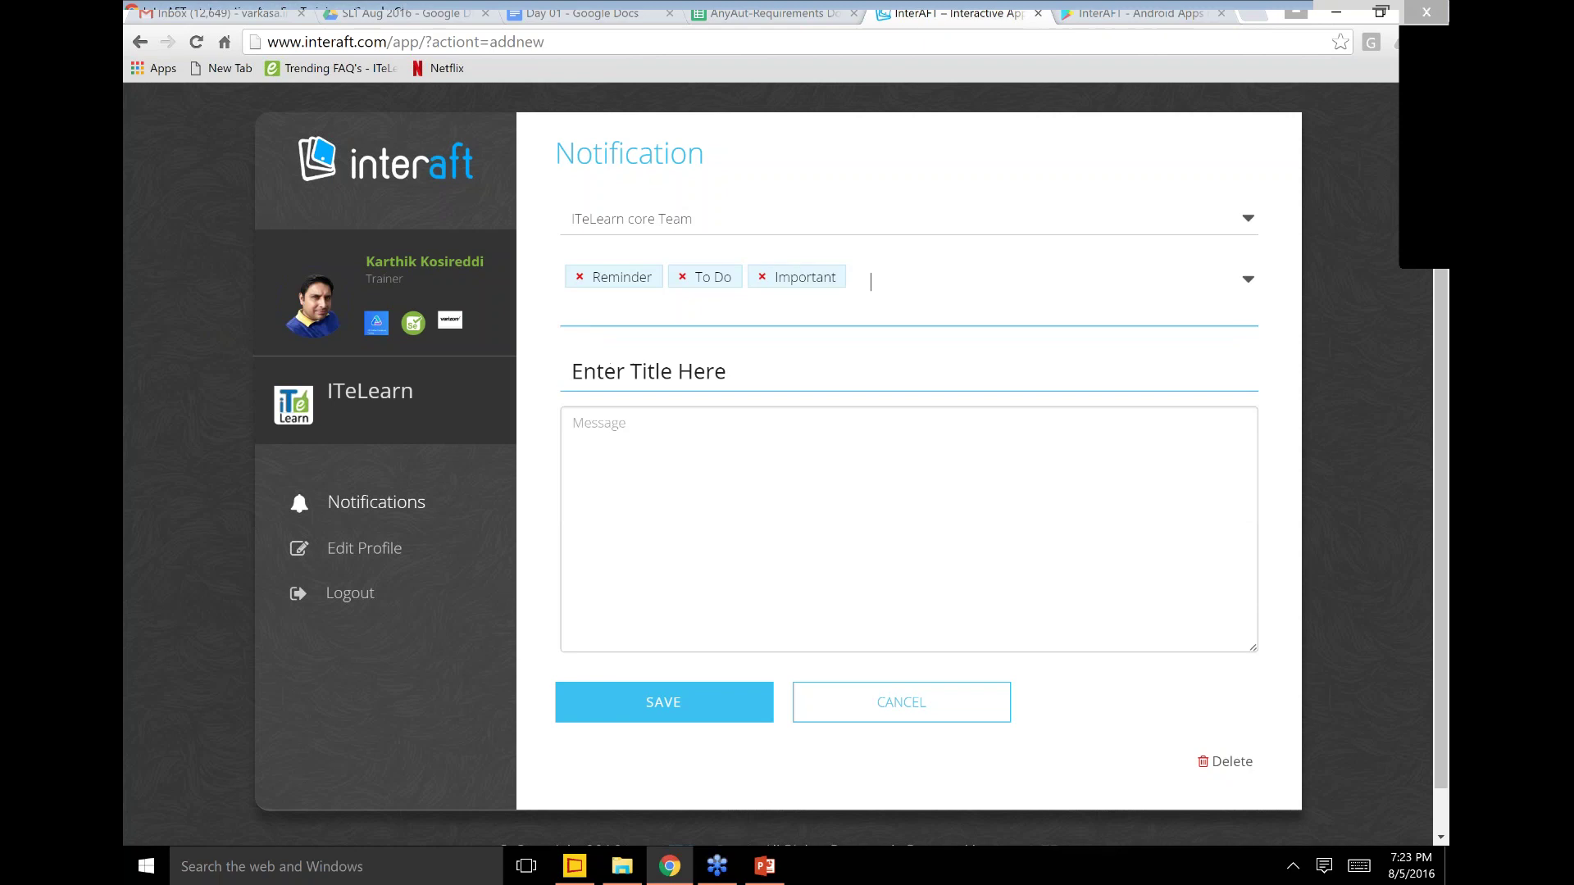
Step: Enter "Trainers need to start using the app actively" as the title and copy the same text into the message
click(803, 389)
text(Trainers need to start u)
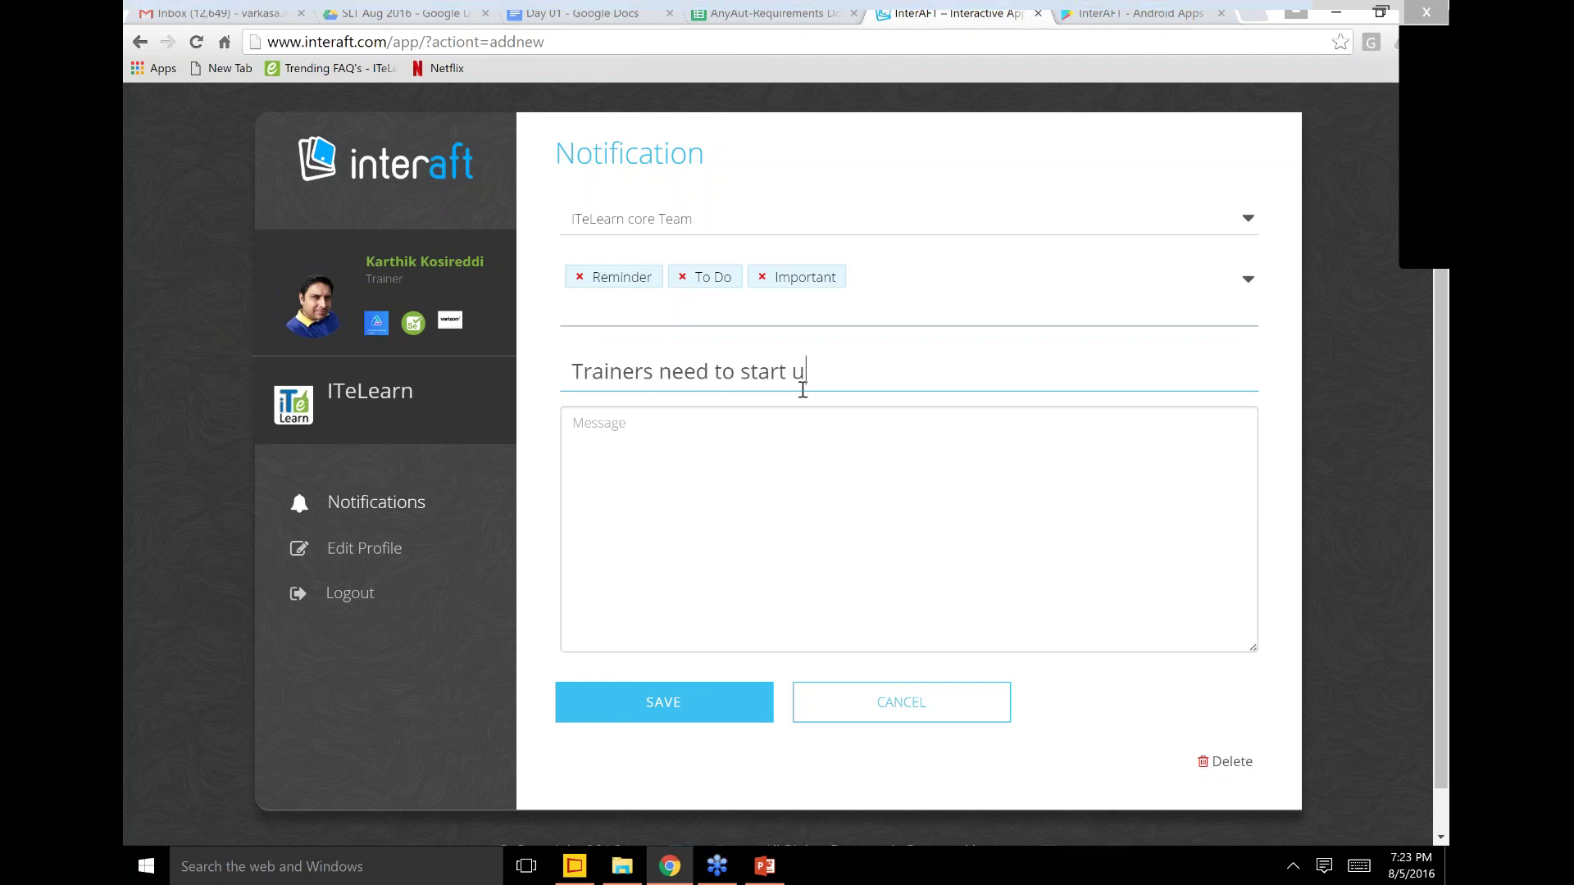
text(sing the app actively)
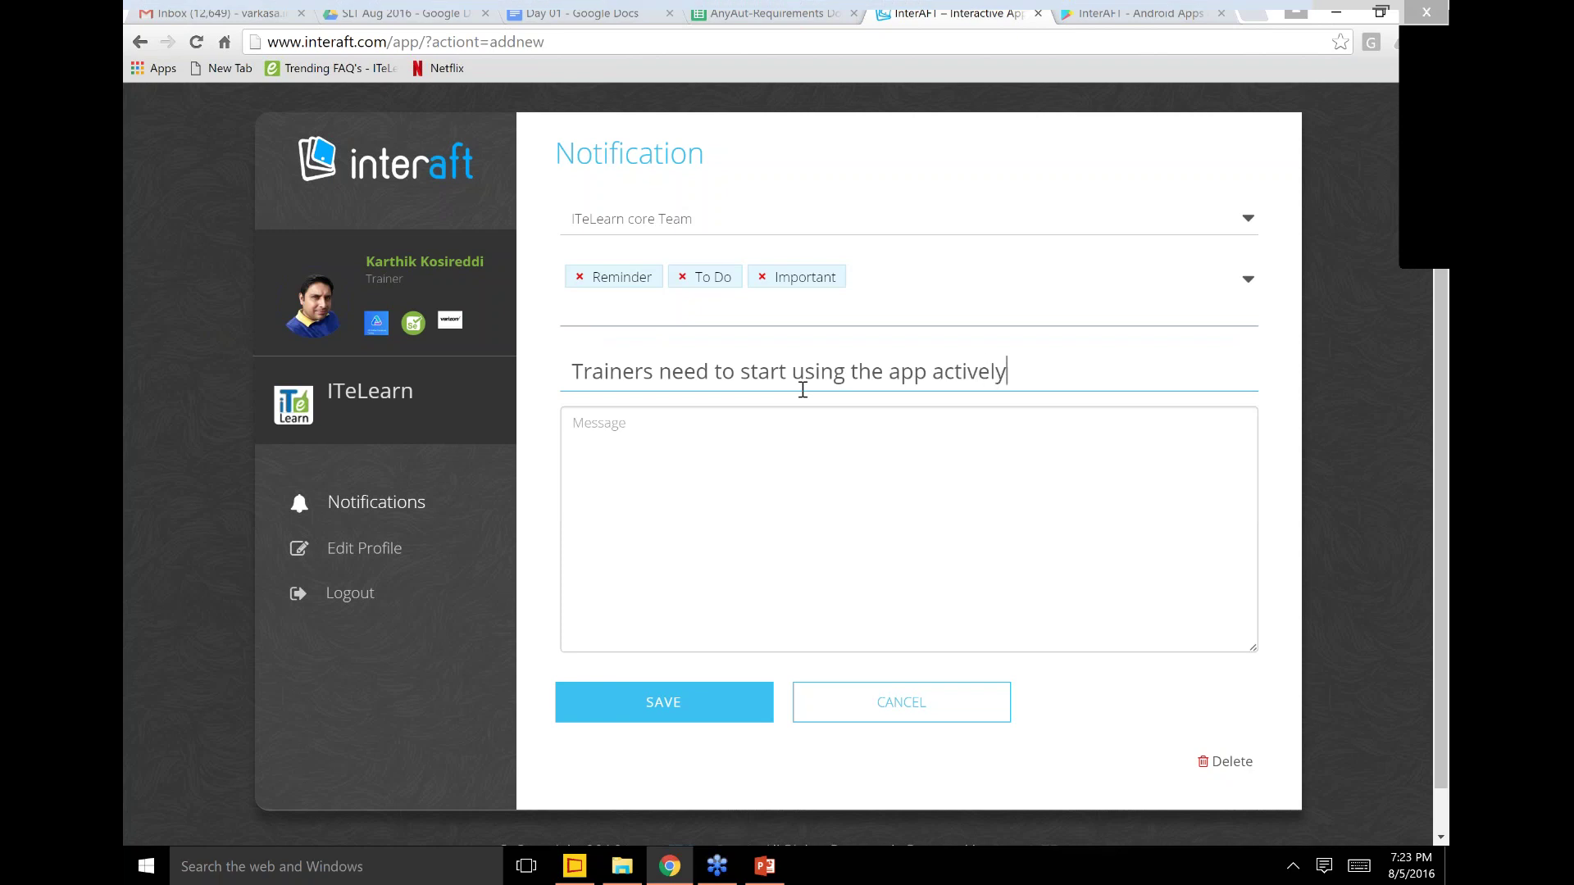
key(ctrl+a)
key(ctrl+c)
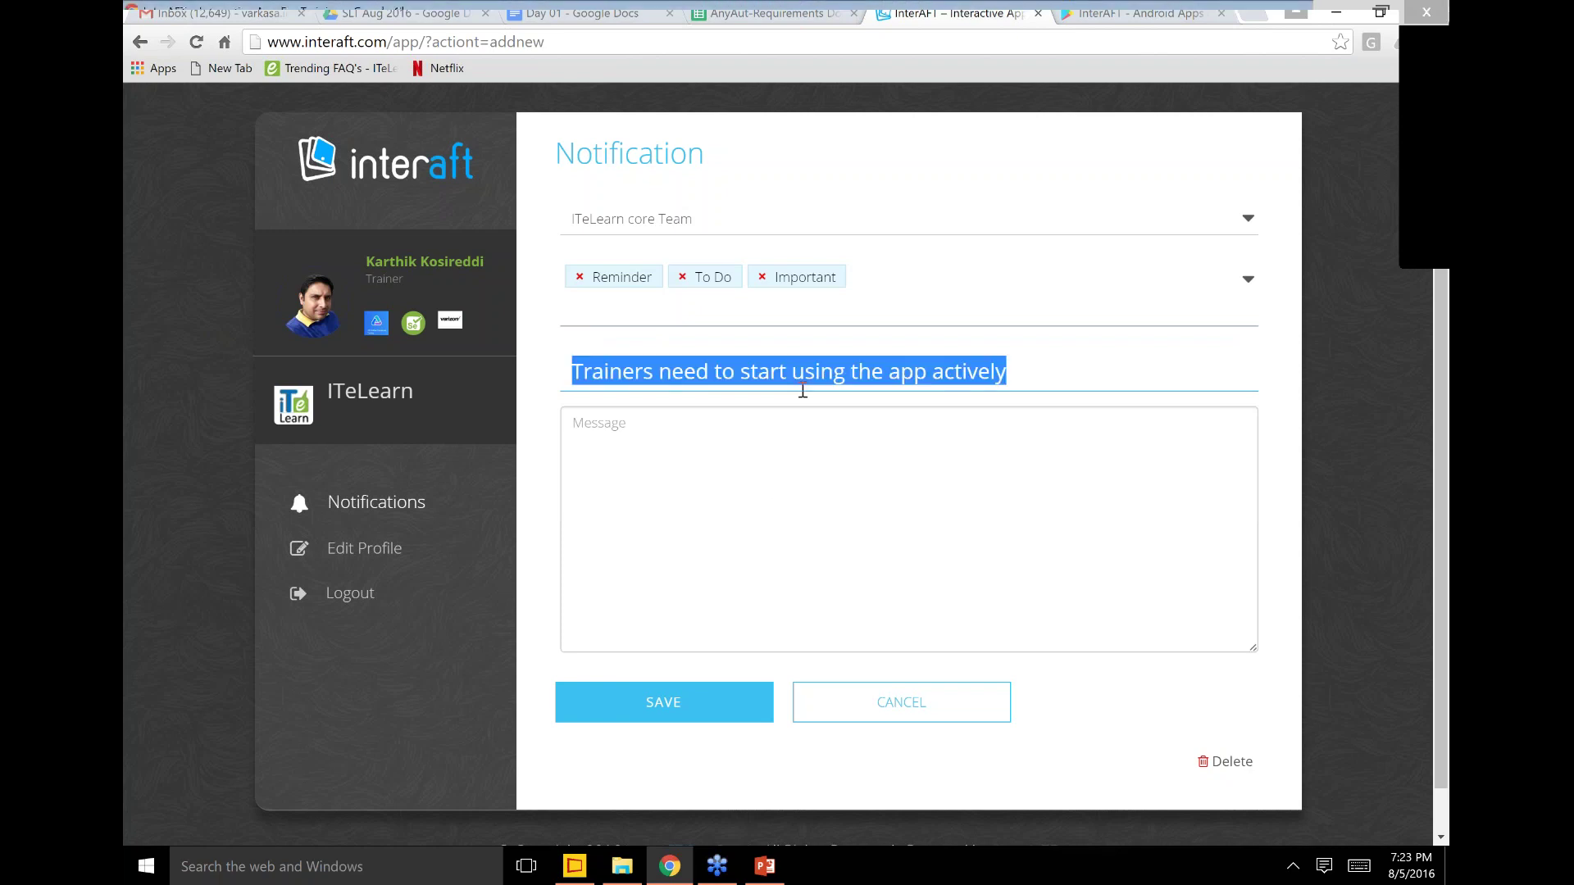
click(773, 486)
key(ctrl+v)
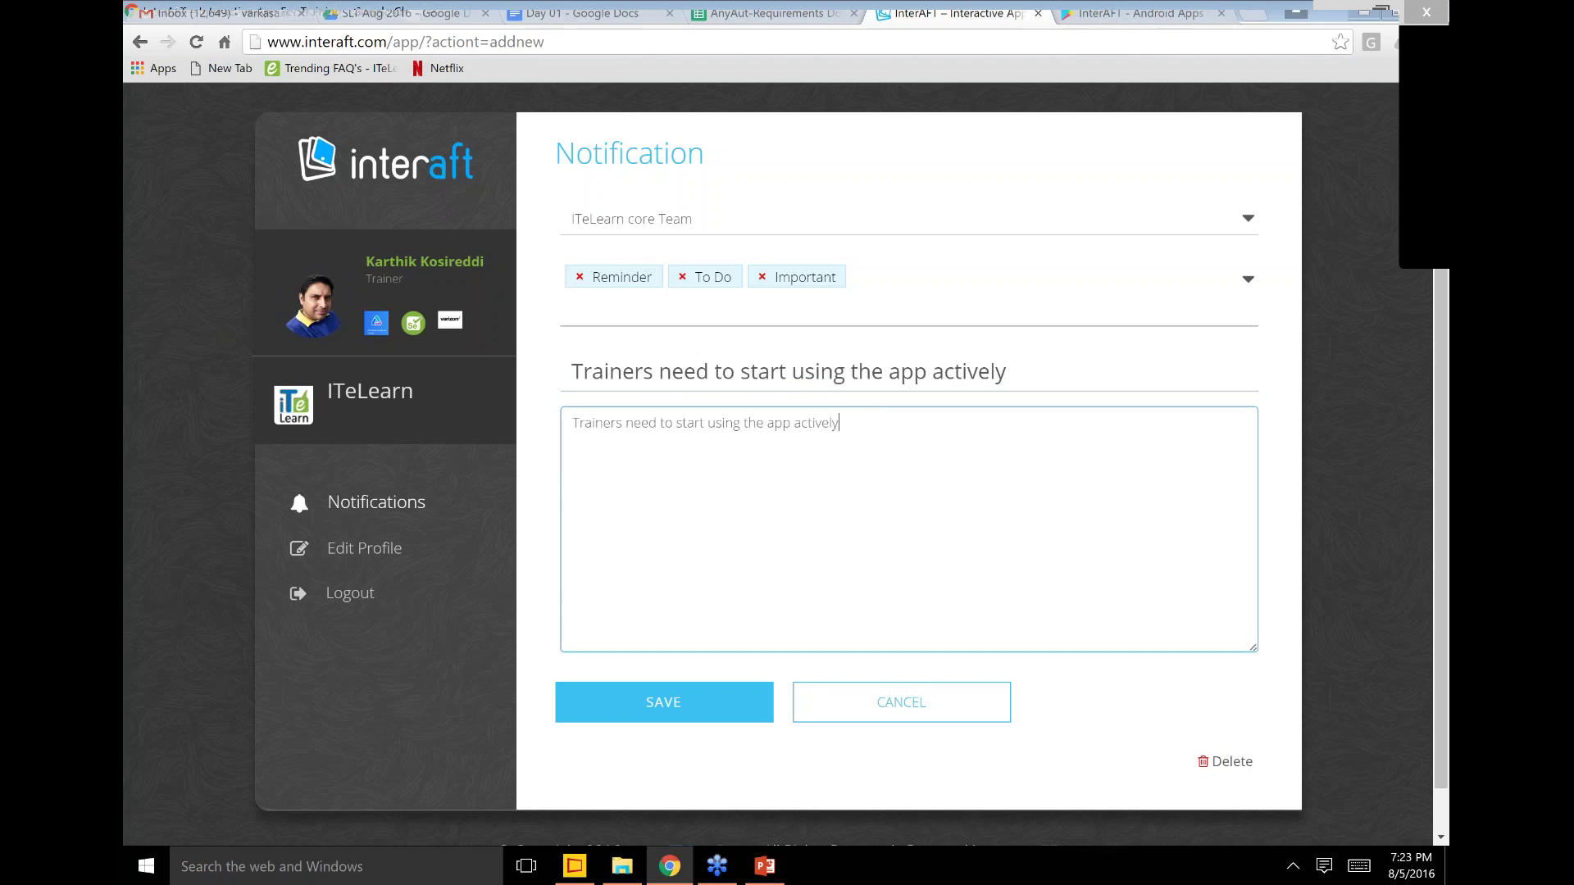
Step: Save the new notification and broadcast it to the course
click(717, 713)
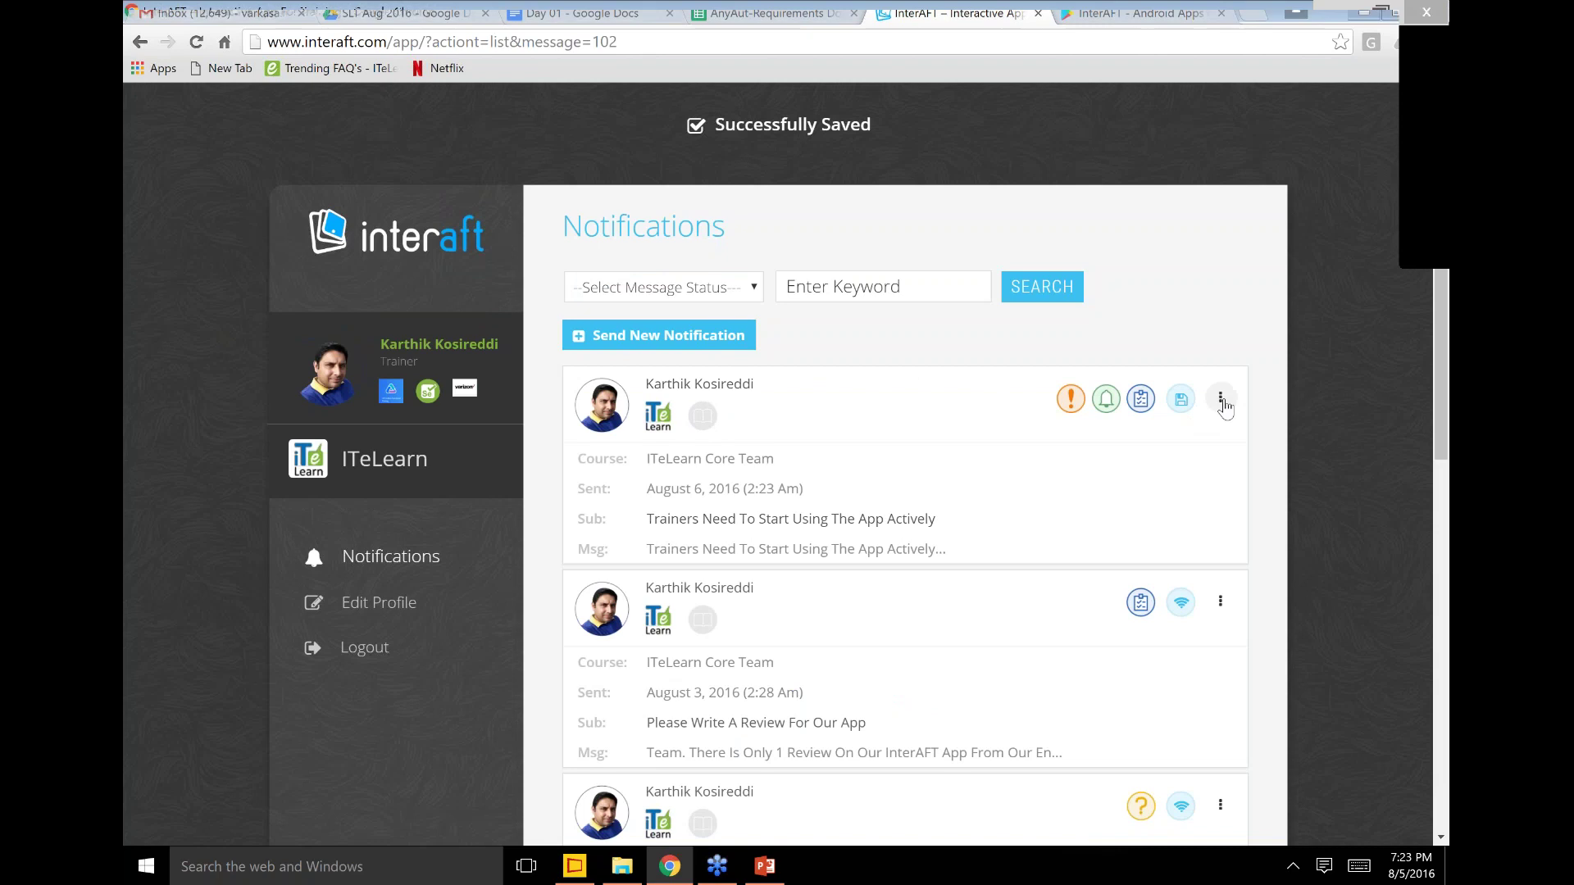
click(1221, 406)
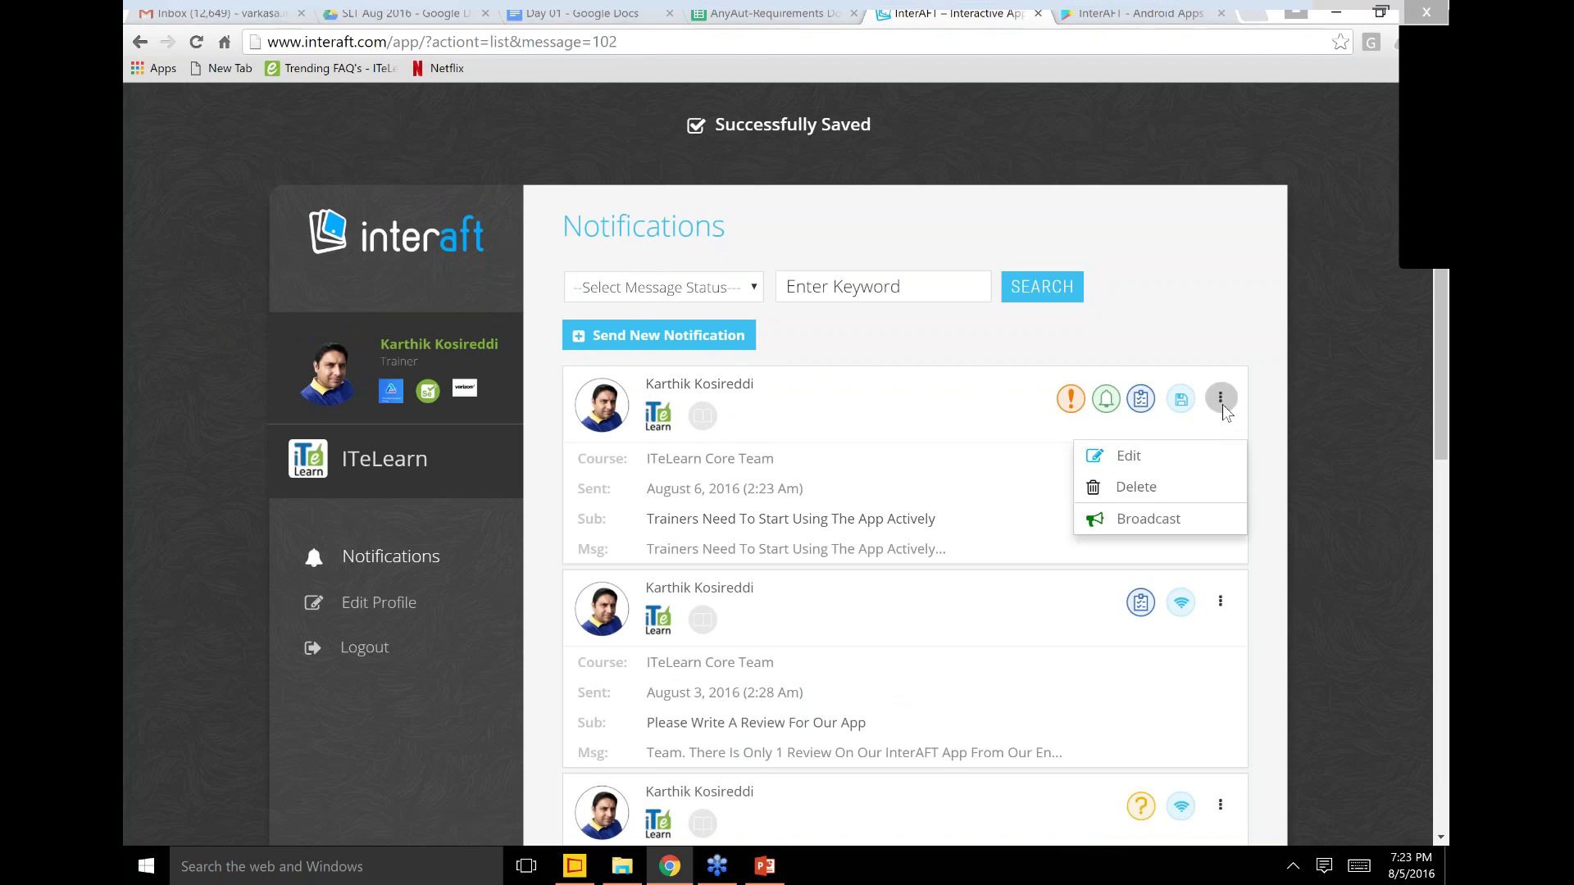
click(1152, 521)
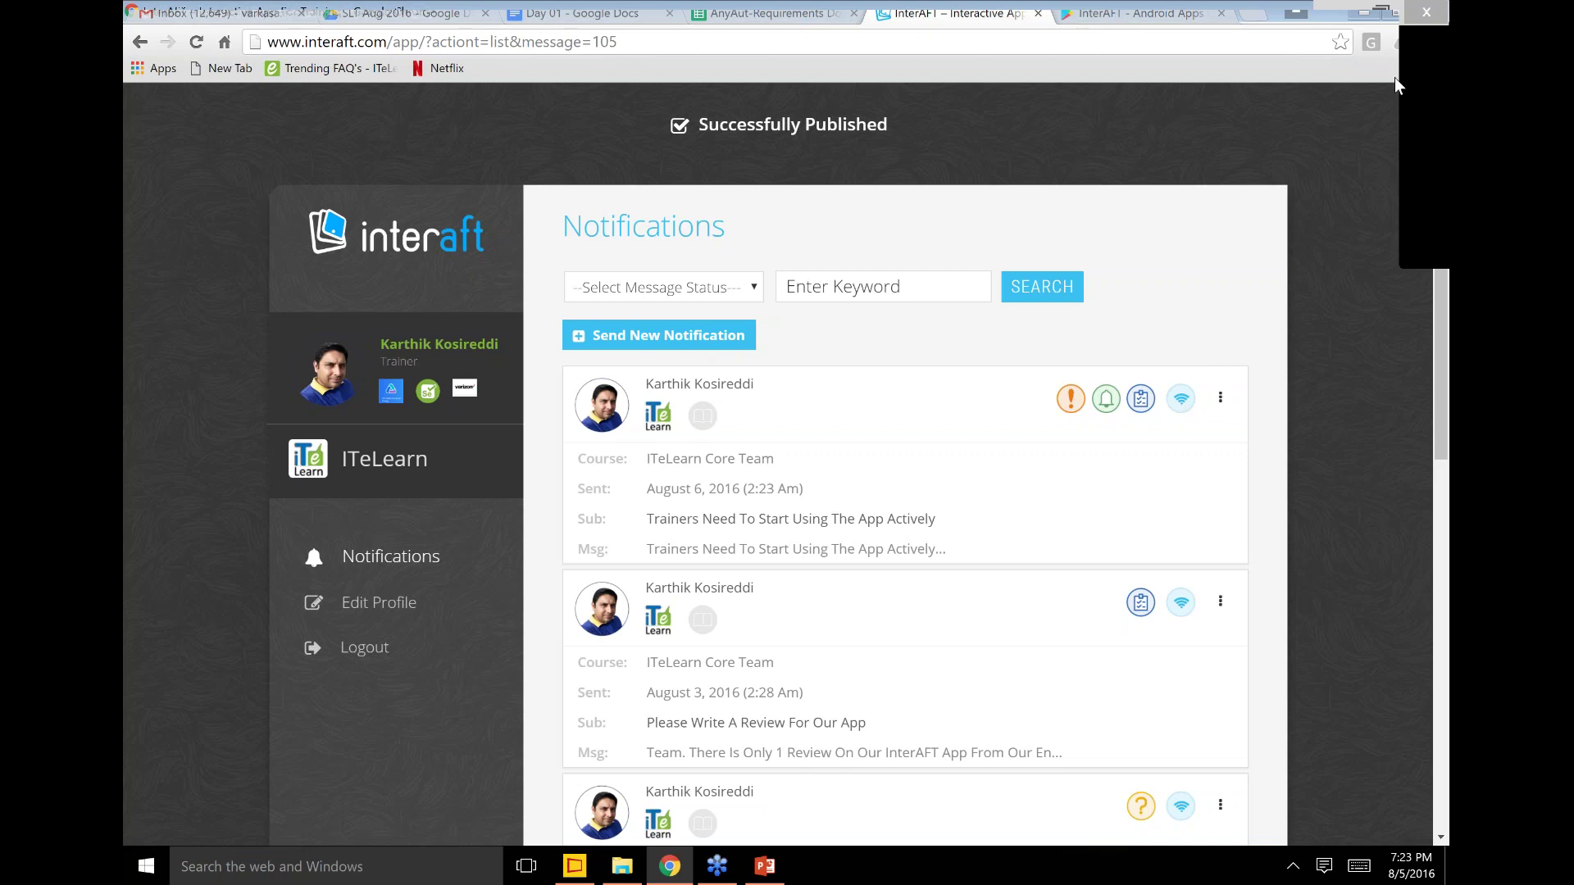
Step: Show the InterAFT Google Play listing, then refresh the Gmail inbox to check for the notification e-mail
click(1144, 14)
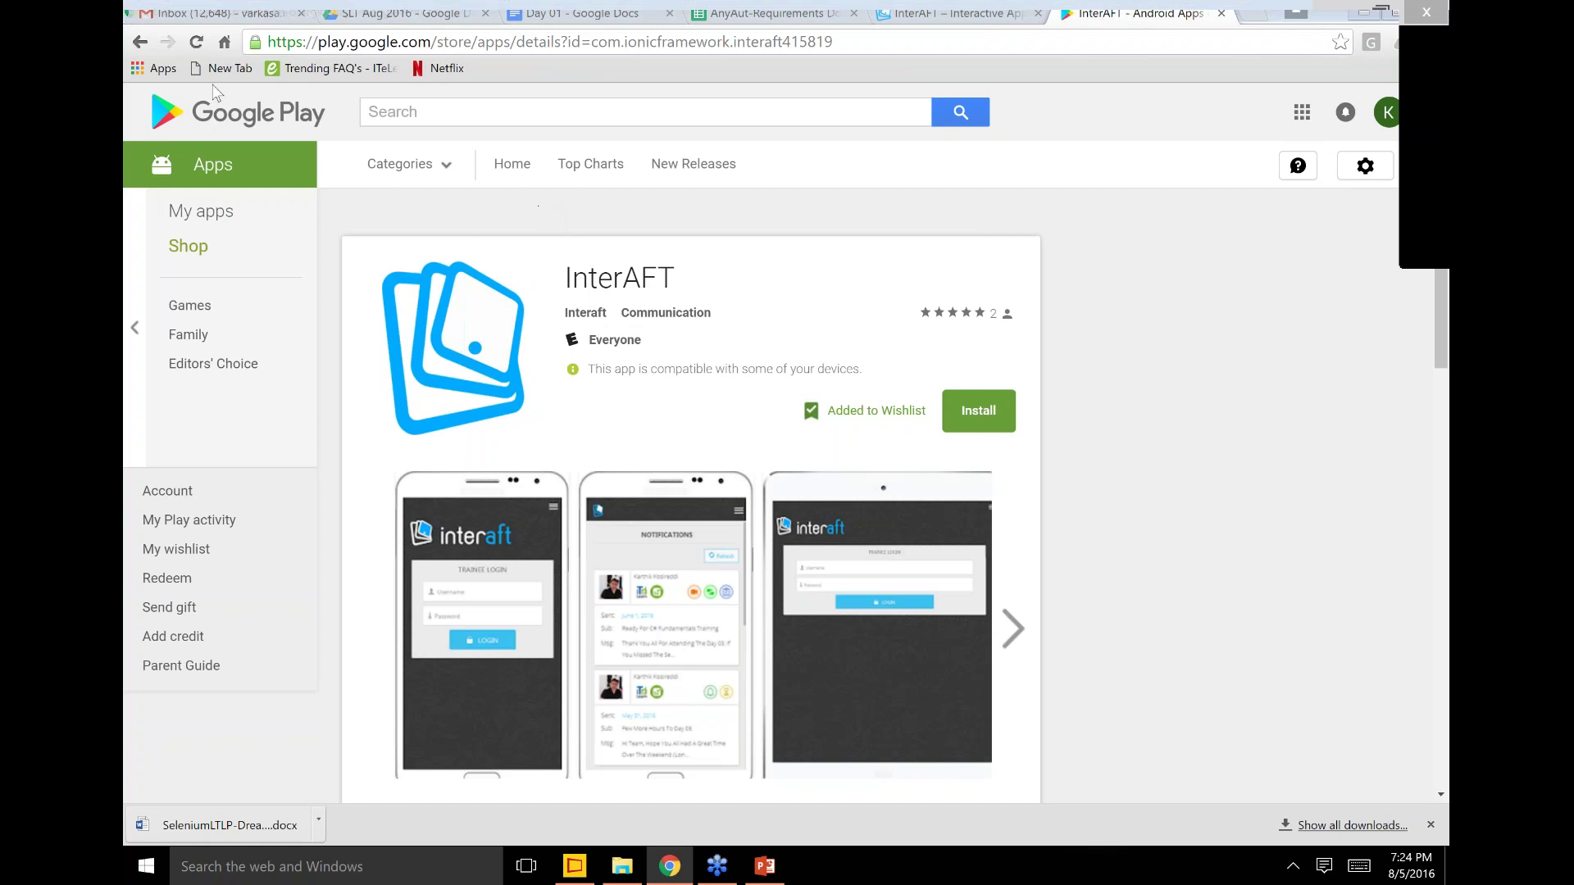
click(219, 16)
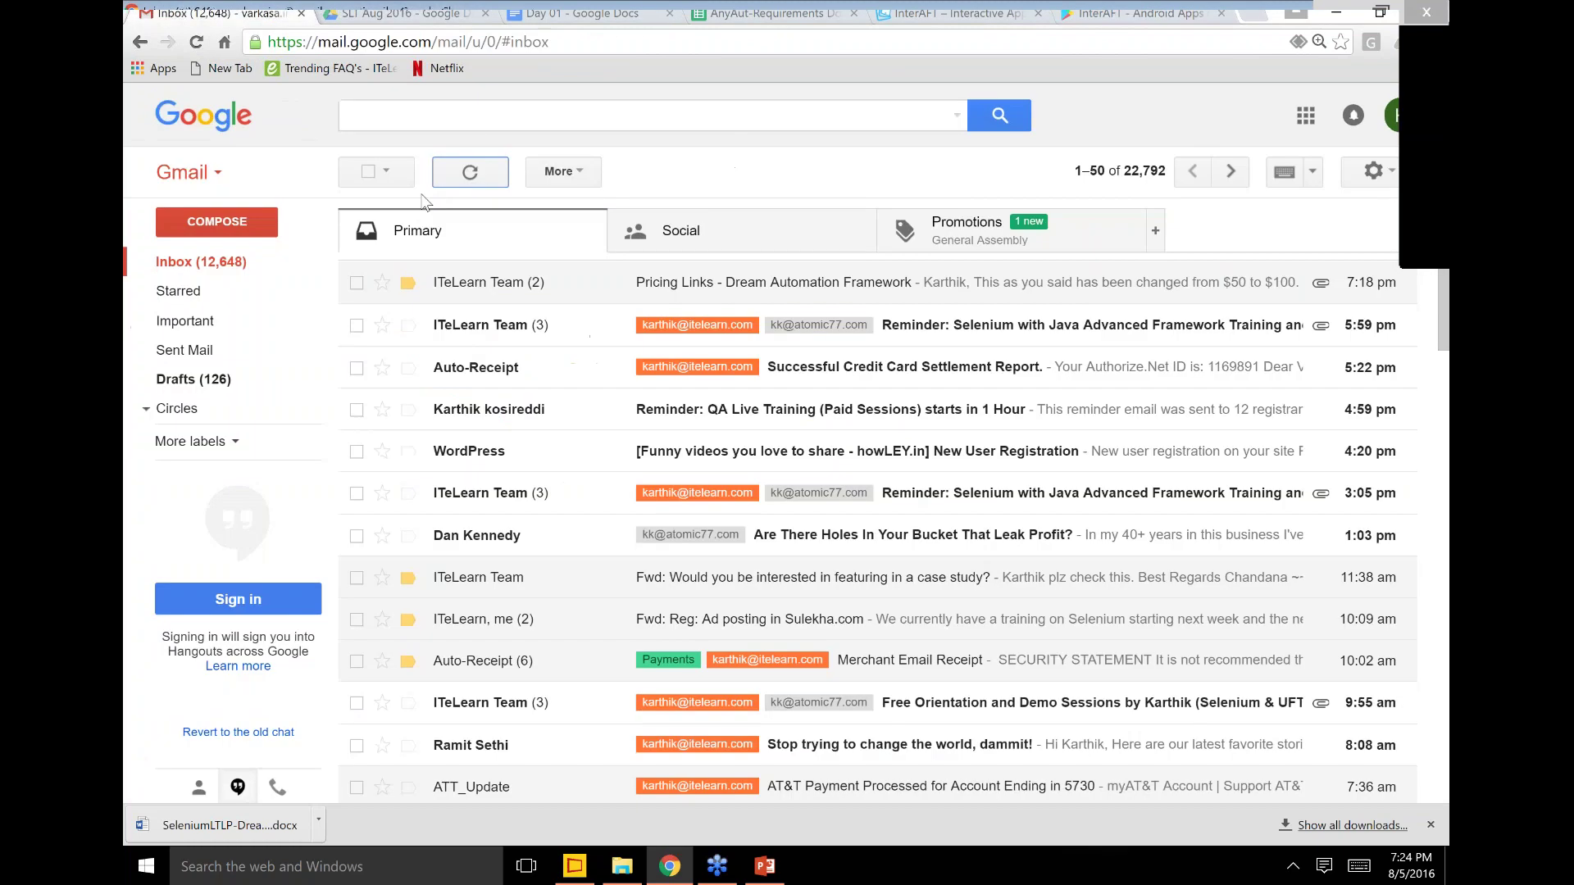
click(471, 173)
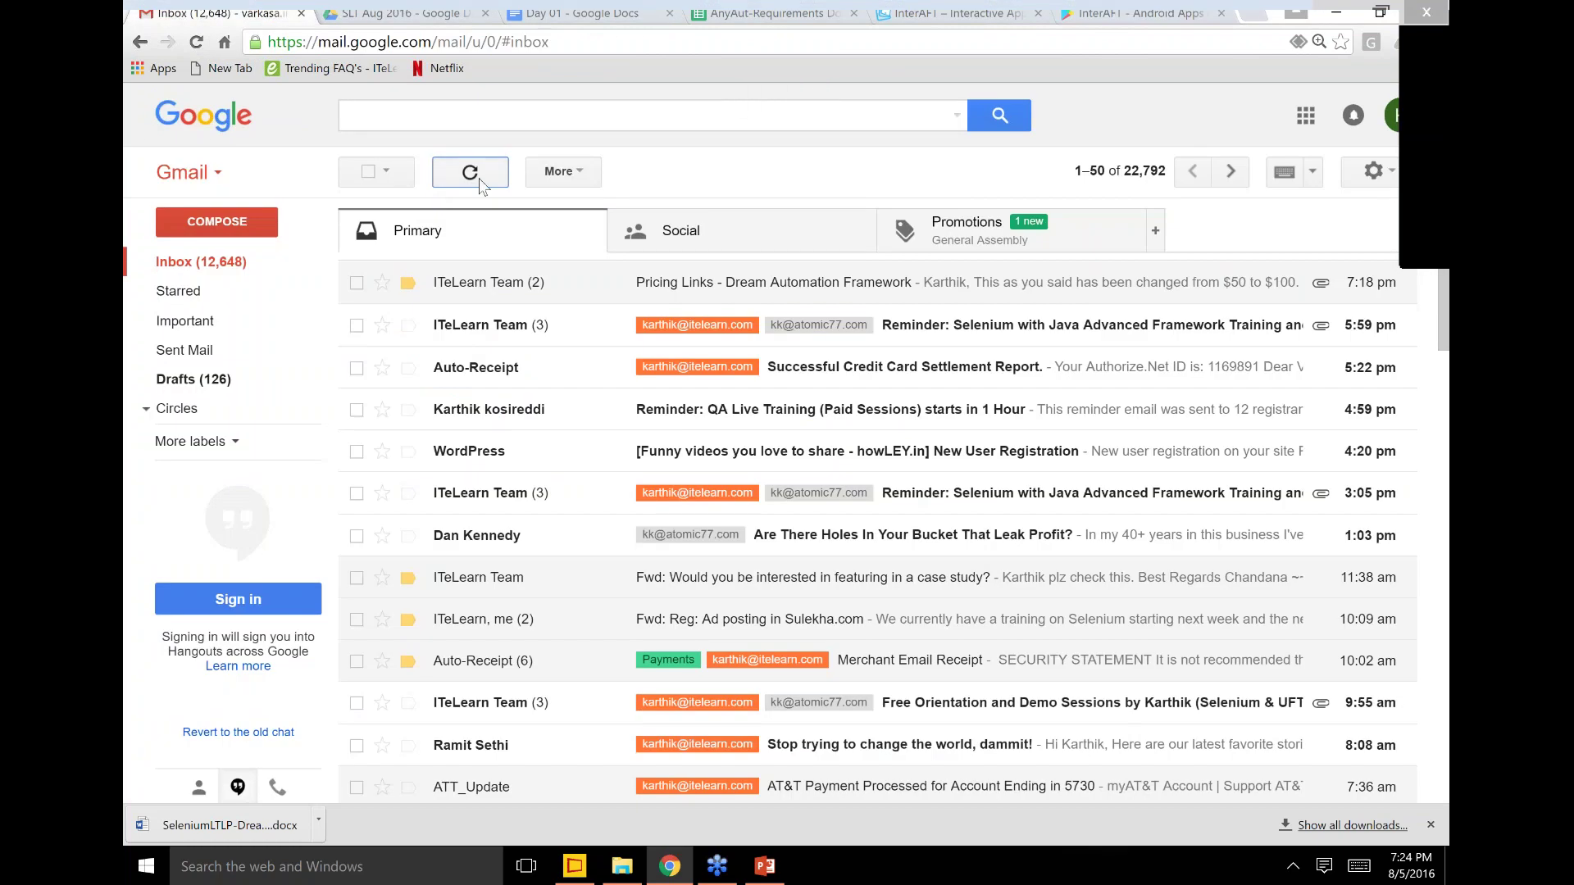
click(472, 173)
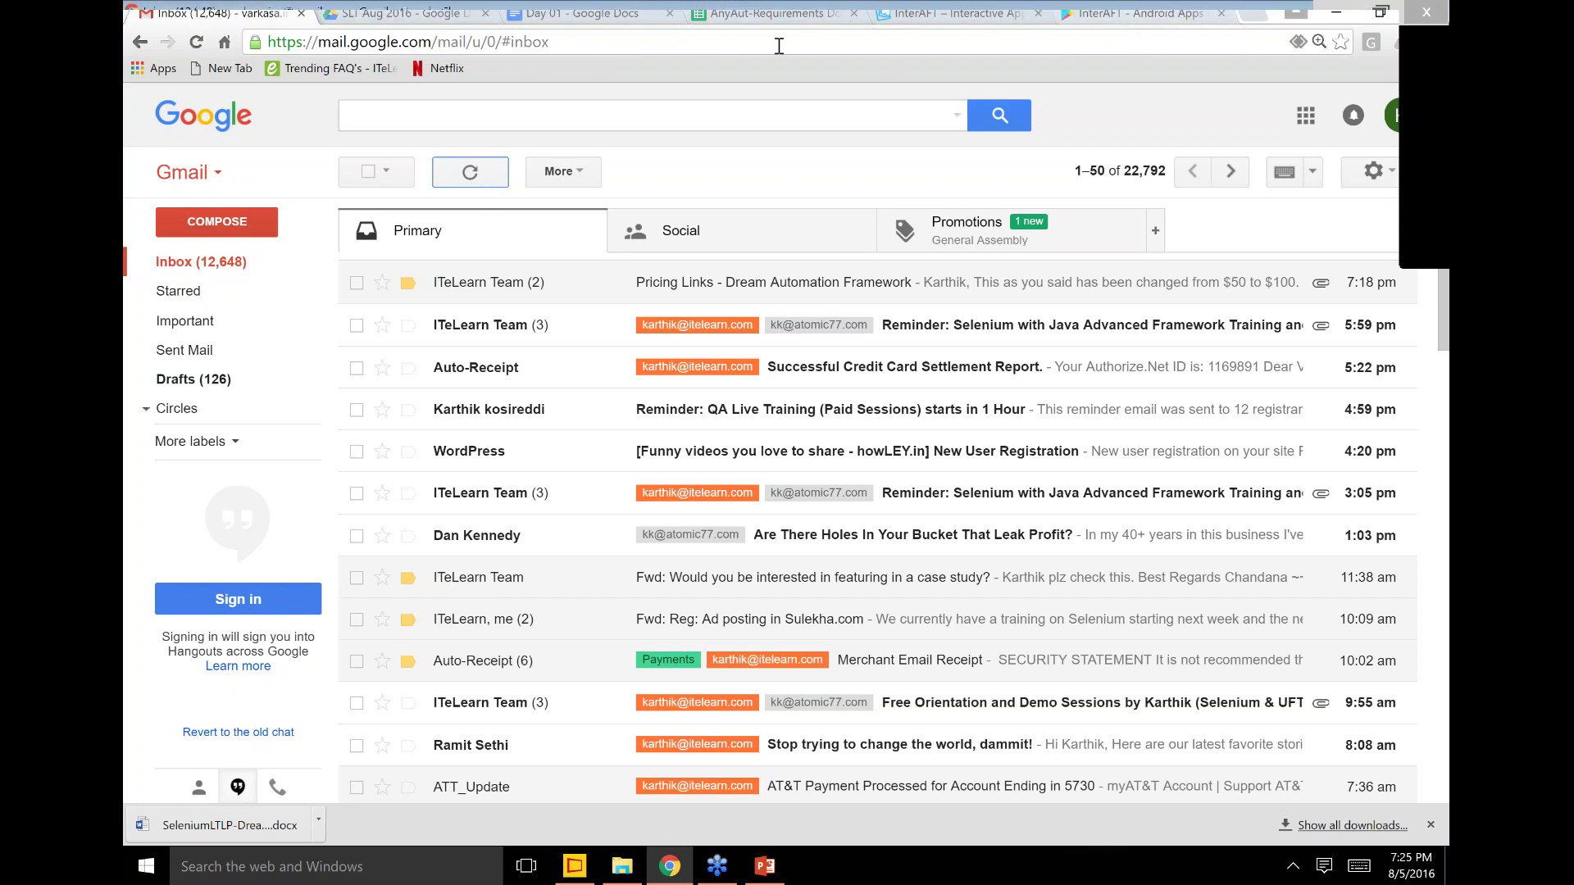
click(470, 172)
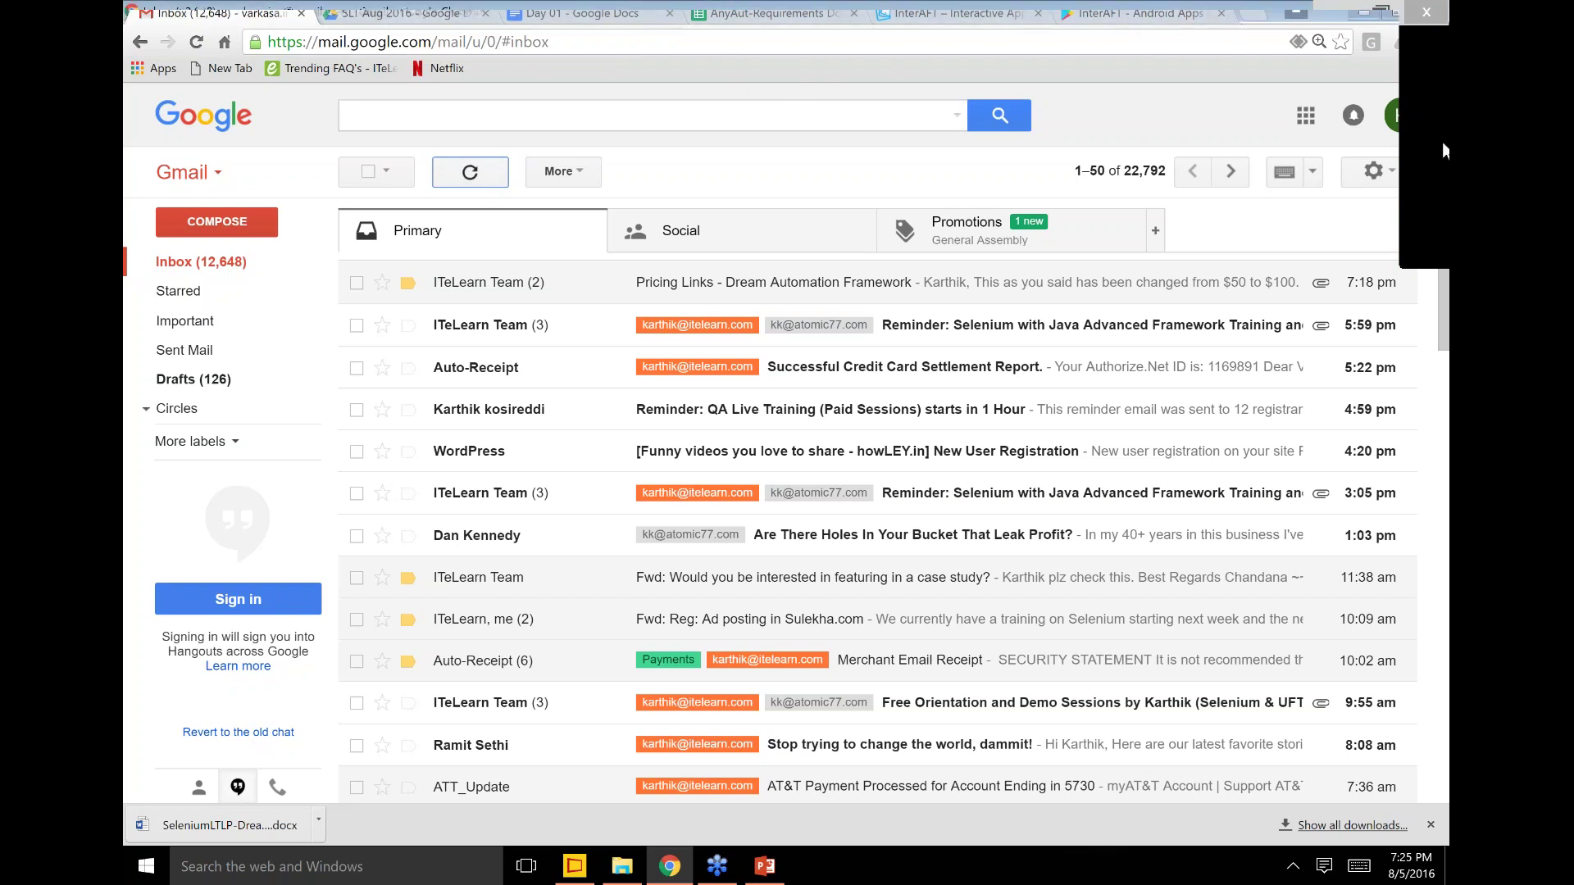
Step: Switch to the first alternative Gmail account and open the e-mail "Trainers need to start using the app actively"
click(1397, 112)
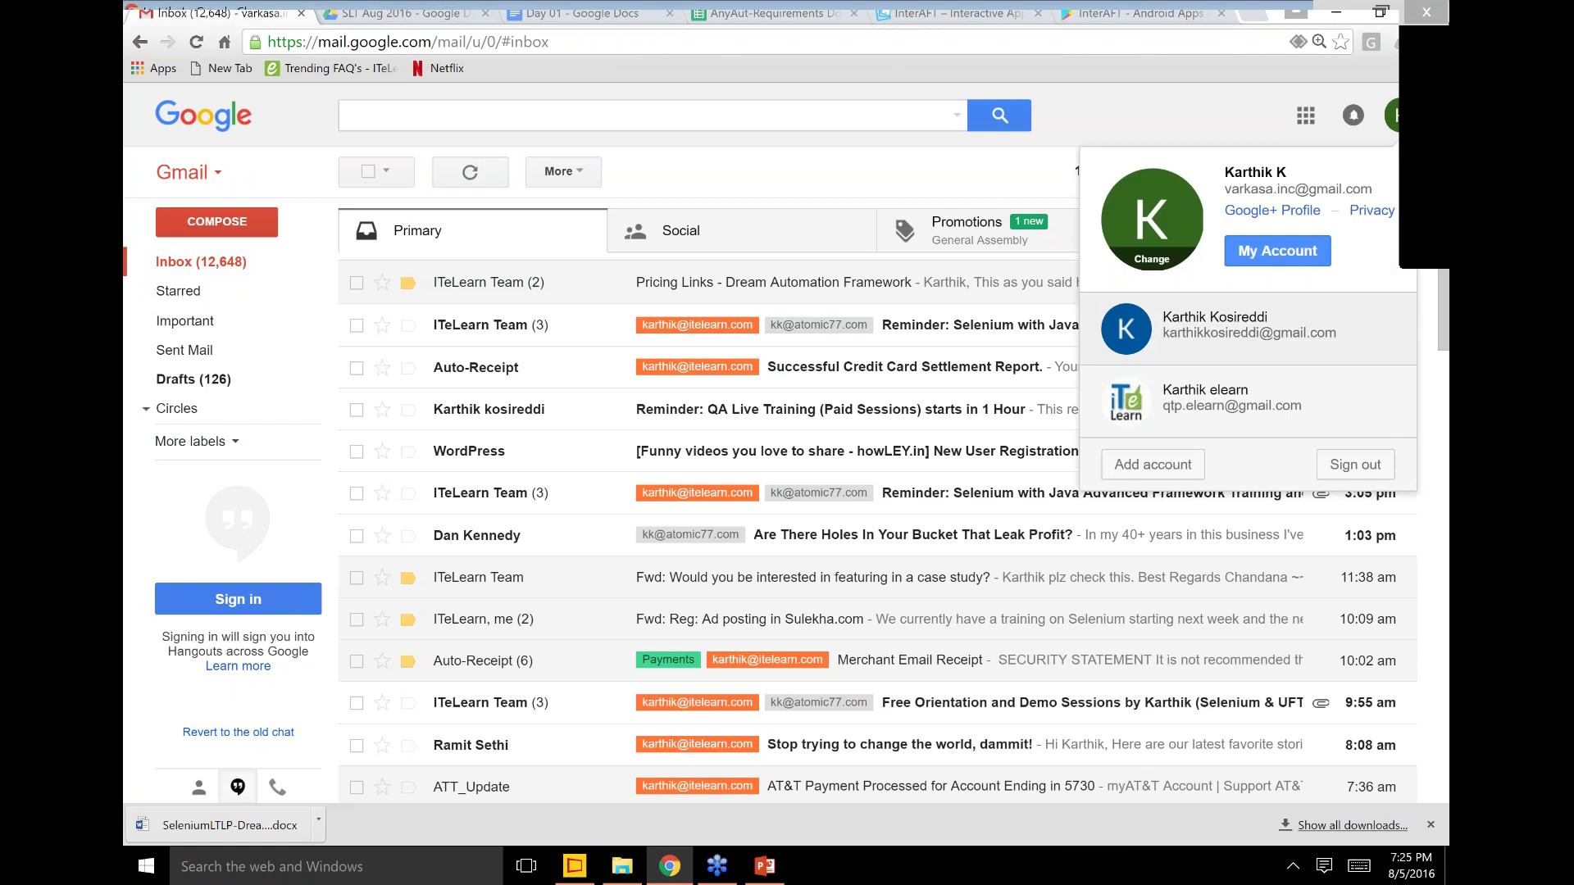
click(1214, 328)
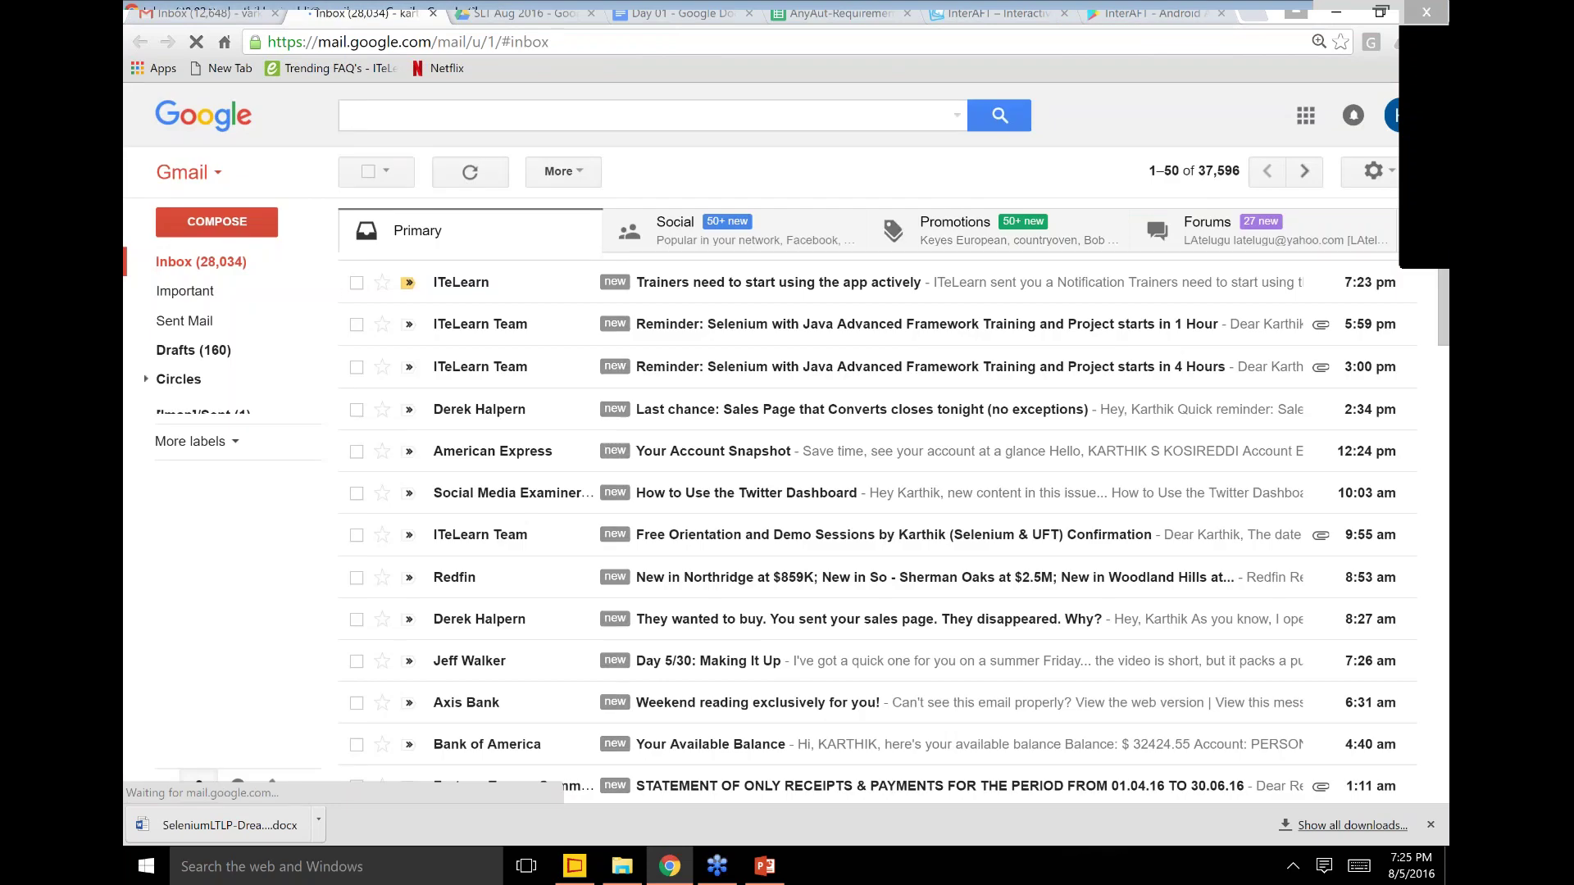
click(562, 282)
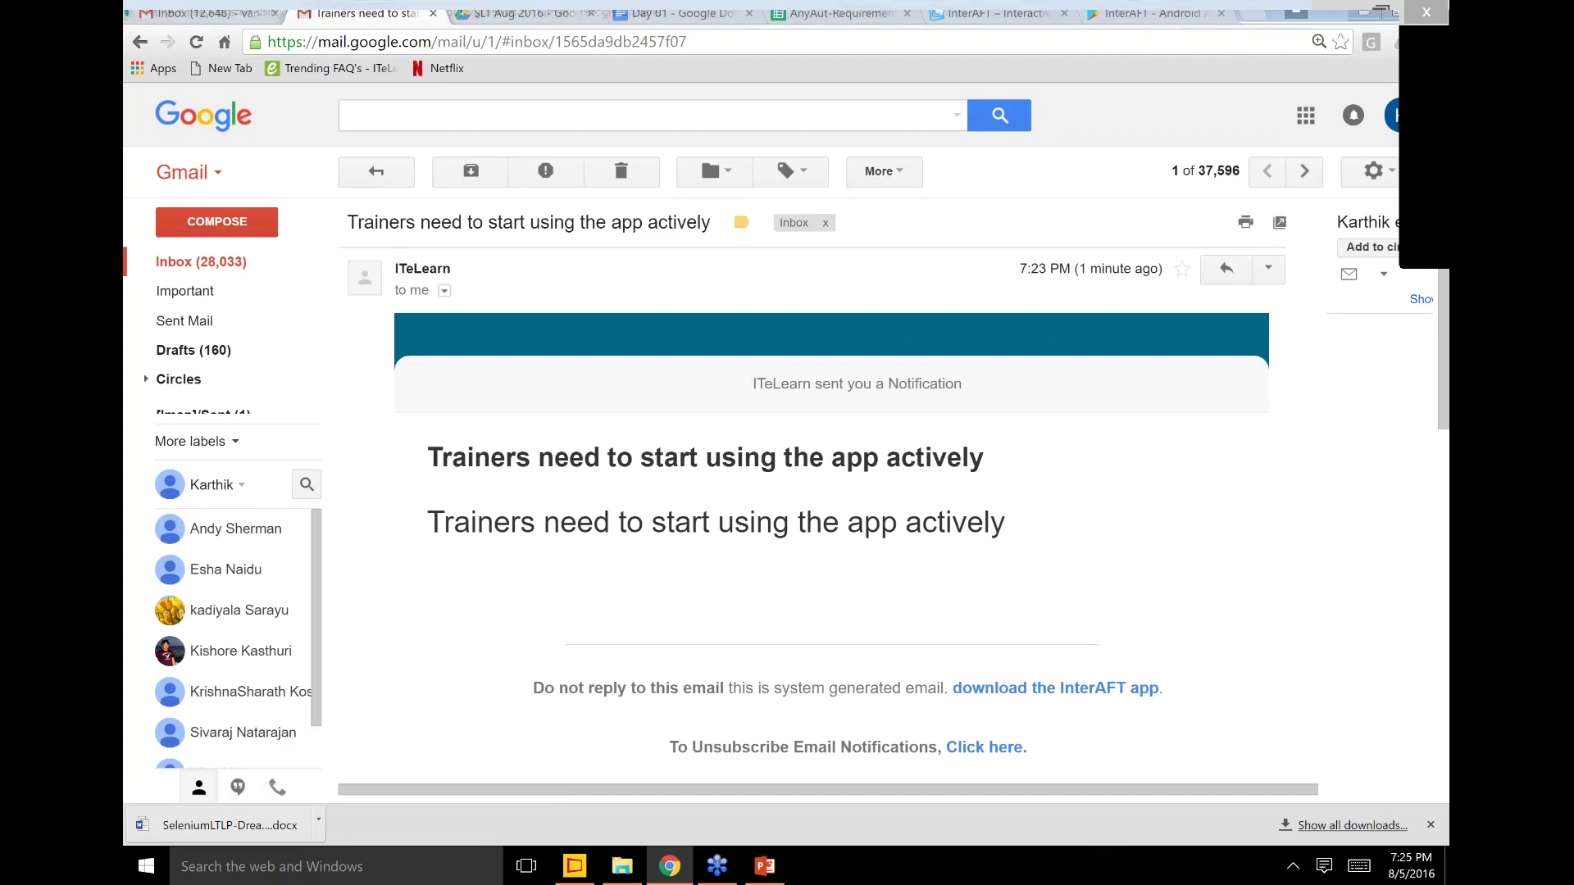
Step: Show the e-mail's sender and recipient details, highlight the recipient address, and look through the full message
click(444, 290)
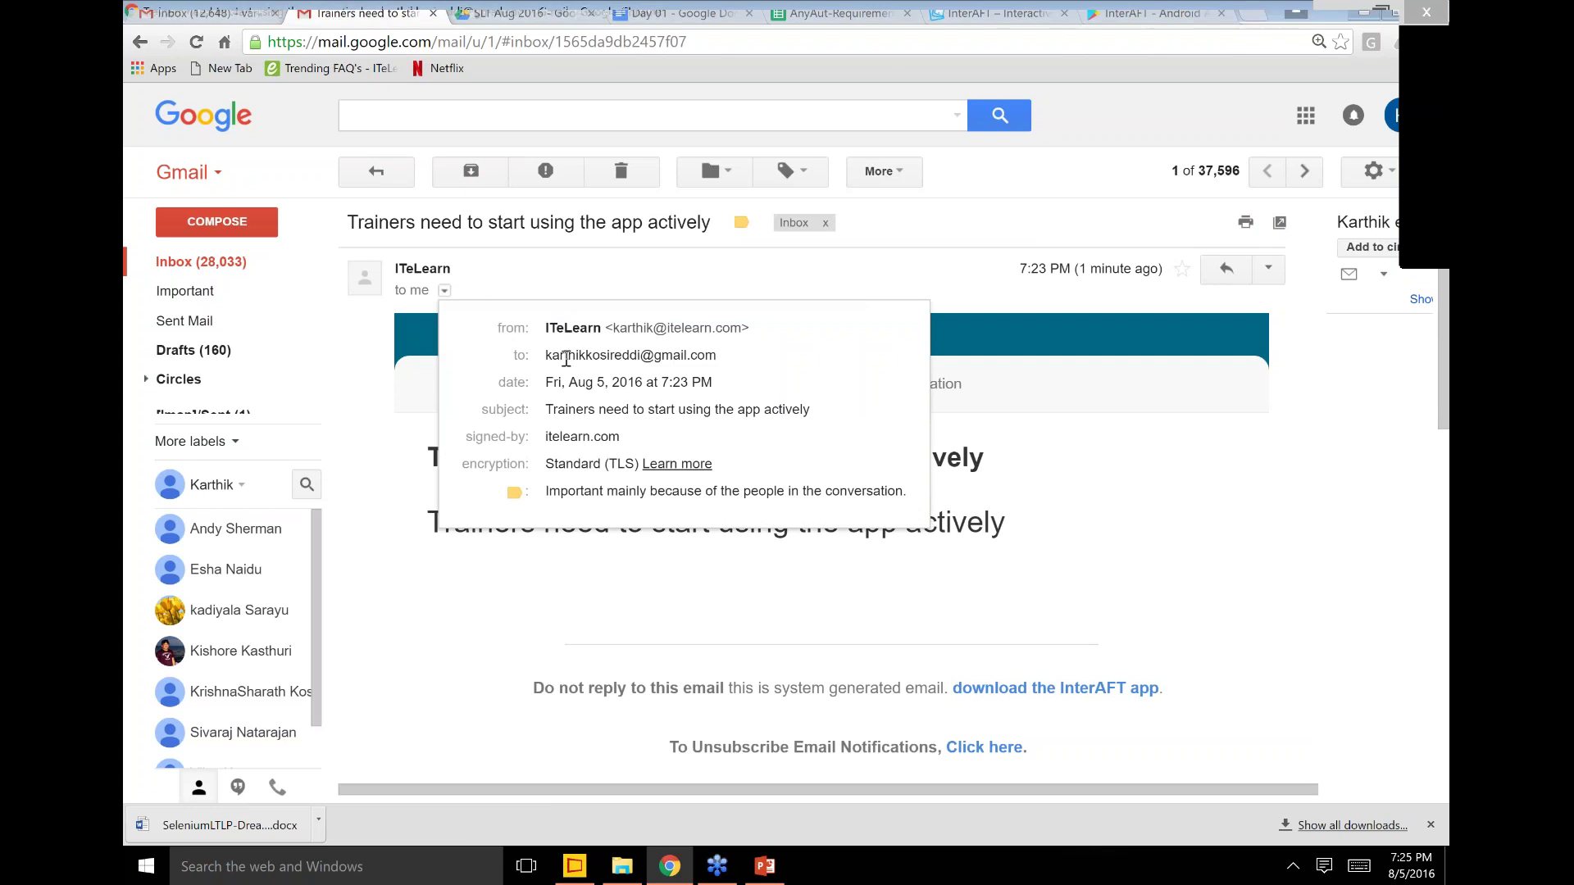
drag(547, 356, 726, 360)
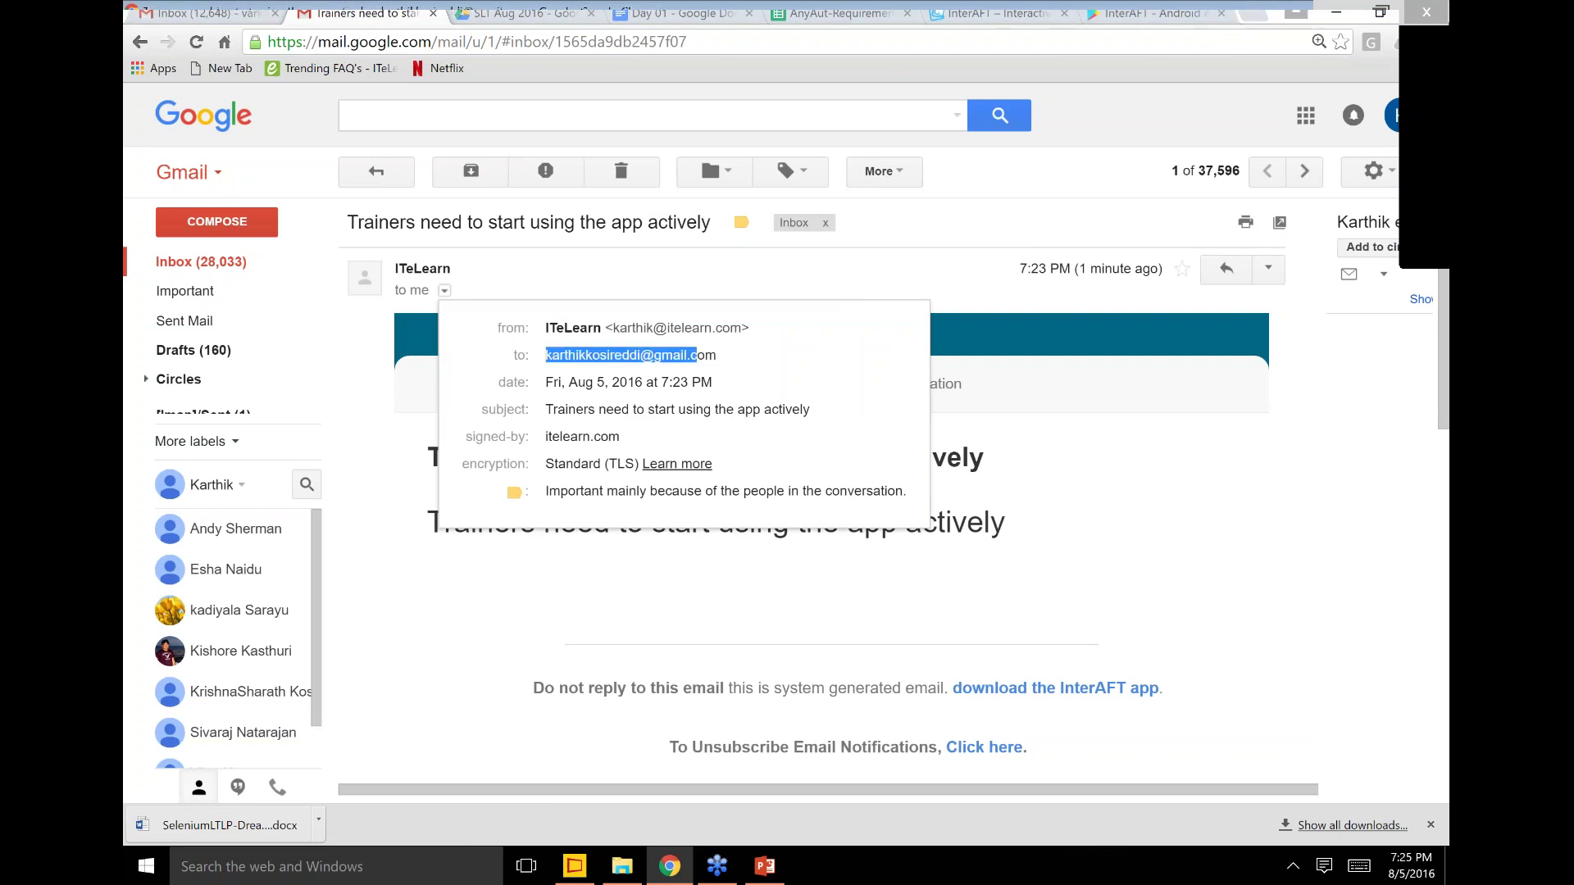
click(732, 363)
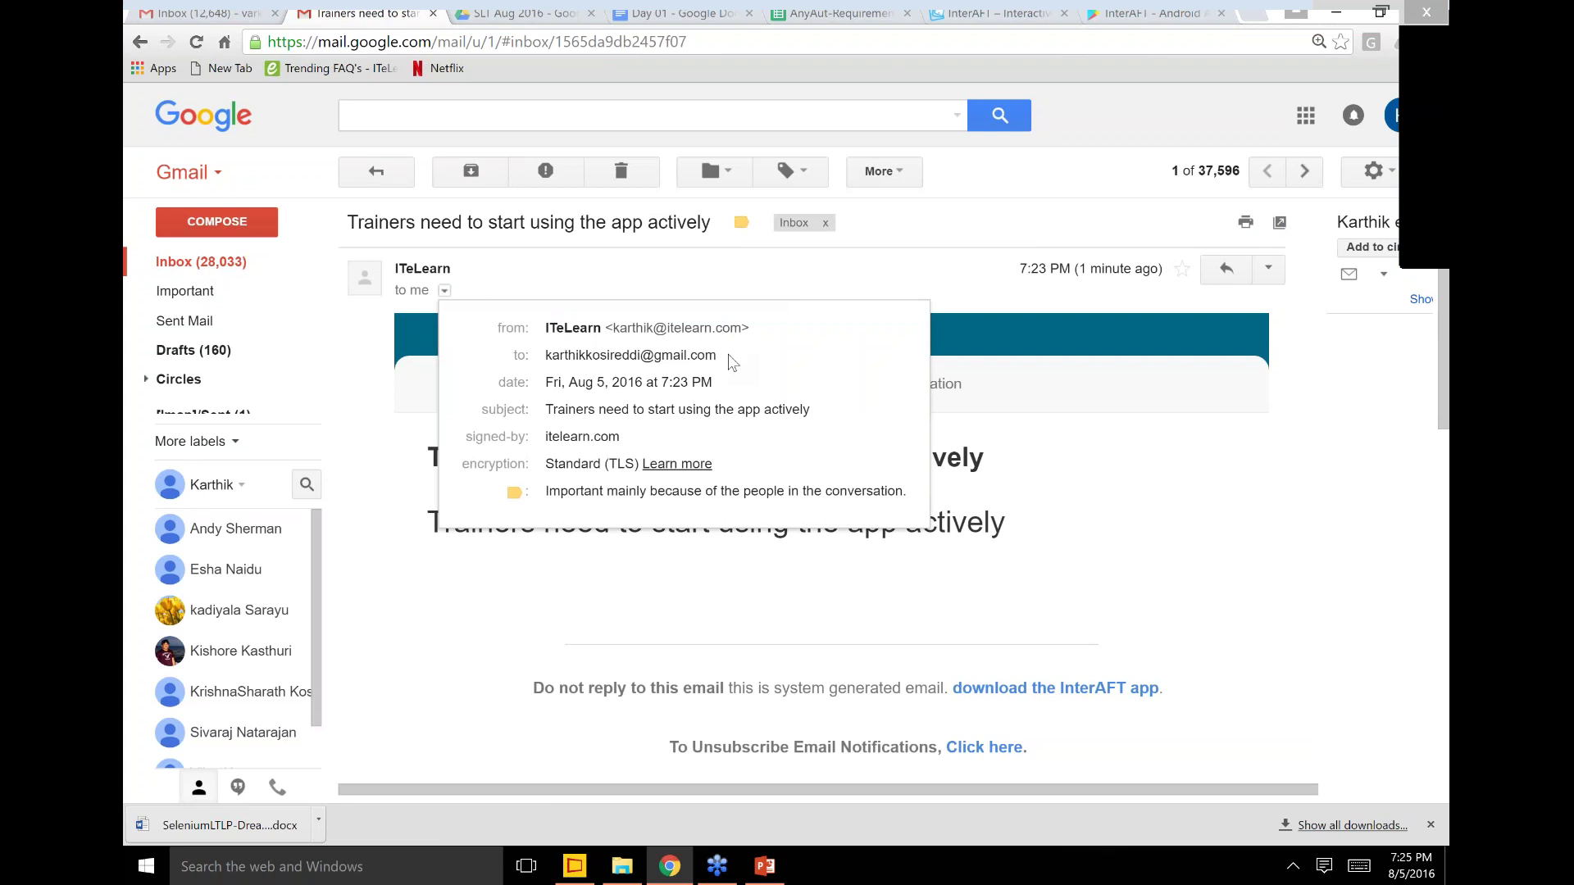
click(990, 538)
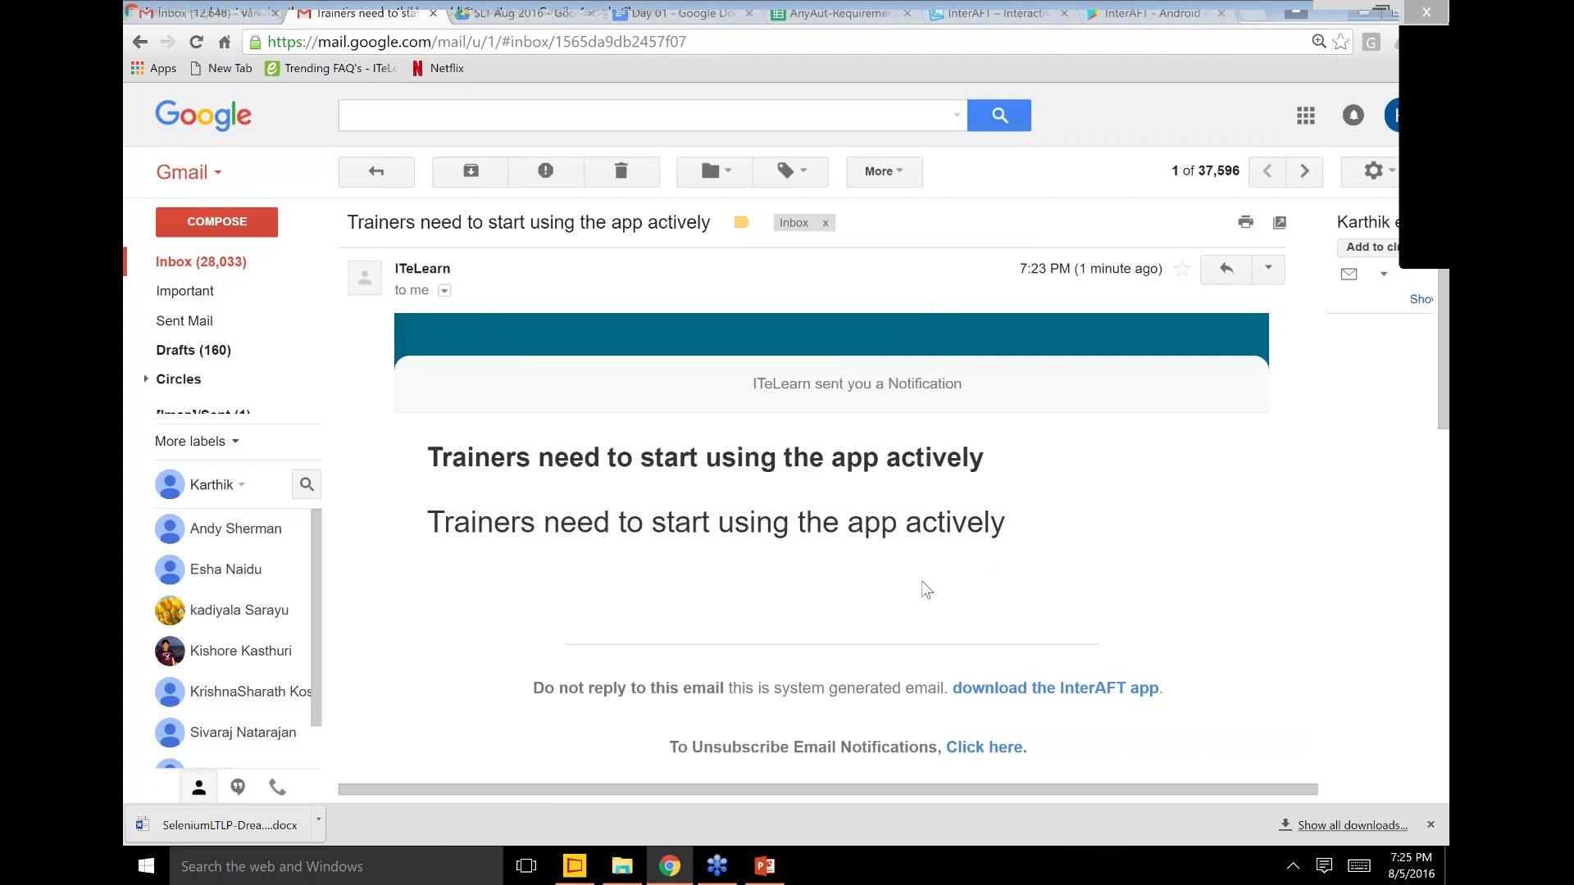
scroll(926, 588, down, 3)
scroll(925, 589, down, 3)
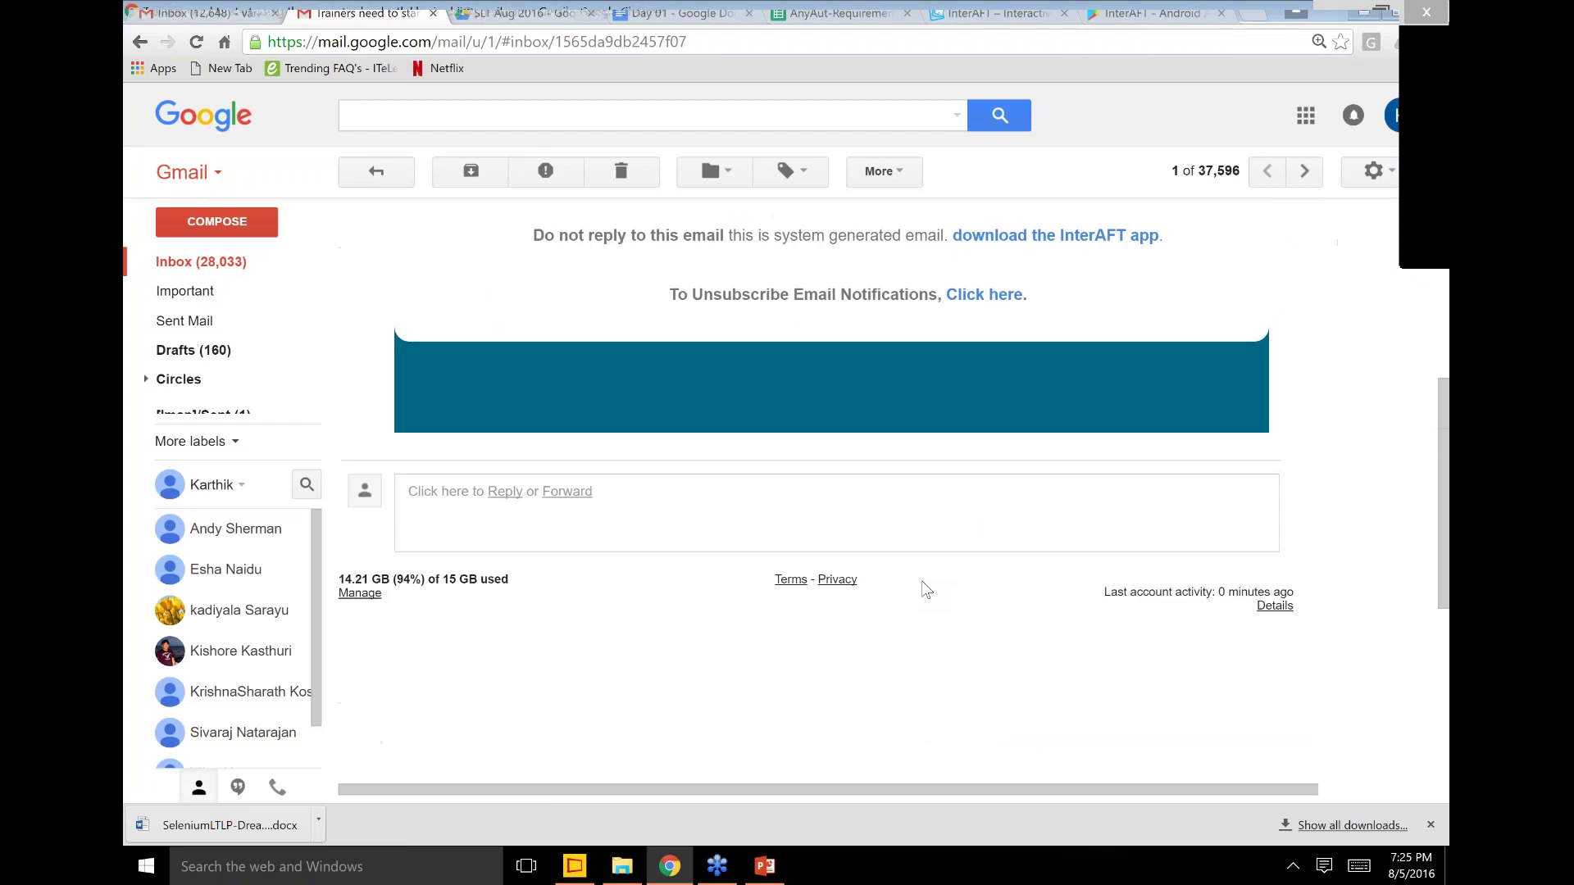
scroll(925, 589, up, 6)
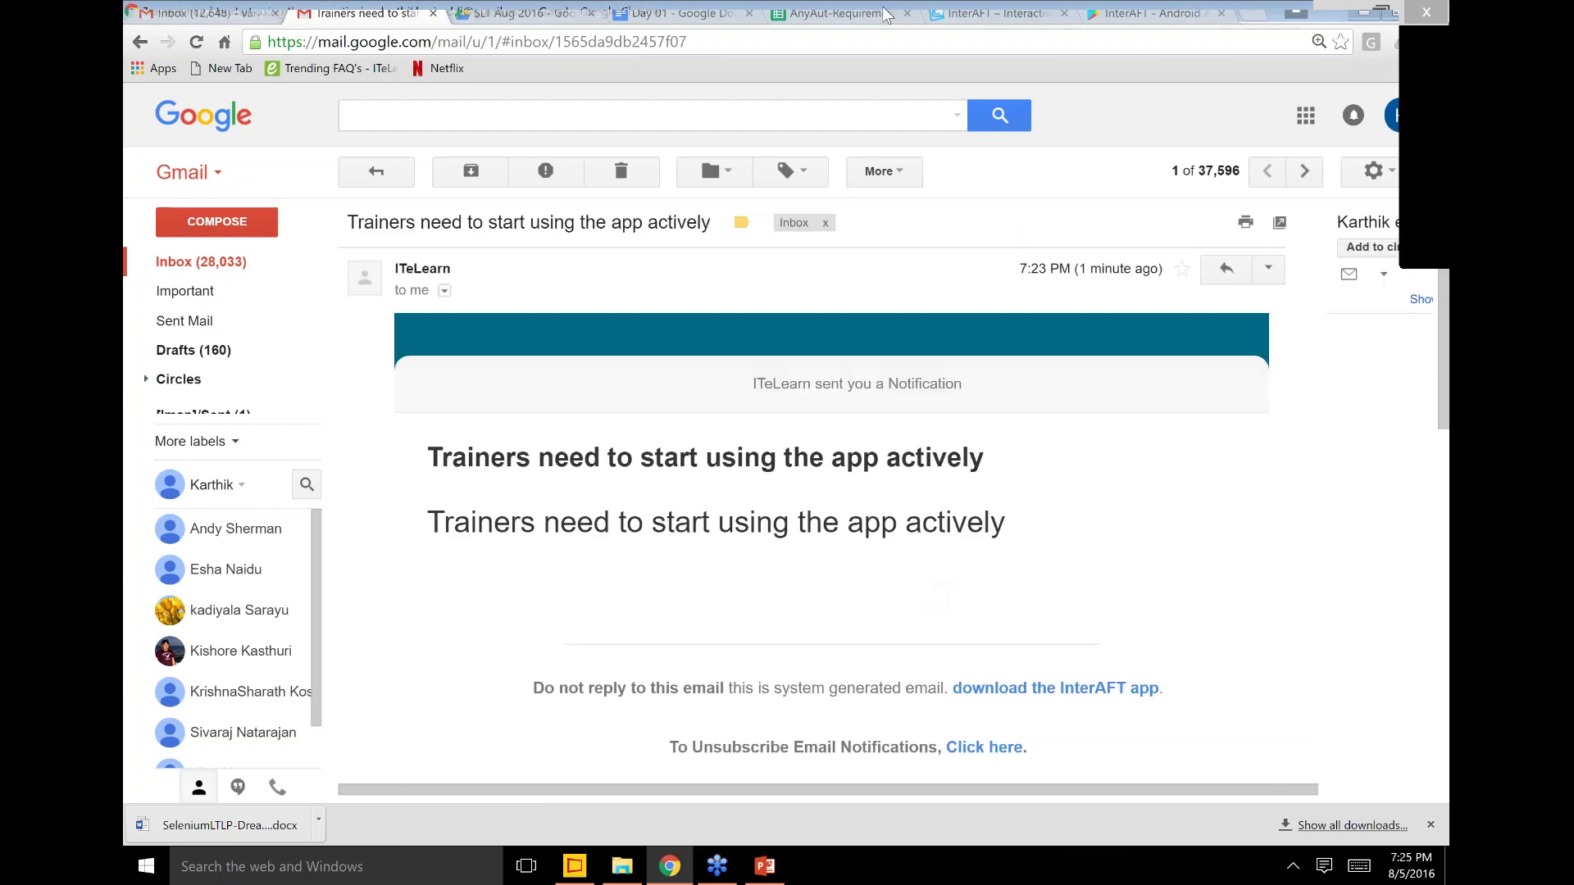
Step: Revisit the InterAFT notifications, the Day 01 document and the AnyAut-Requirements Document, then switch to the Fresh Paint sketch
click(1048, 13)
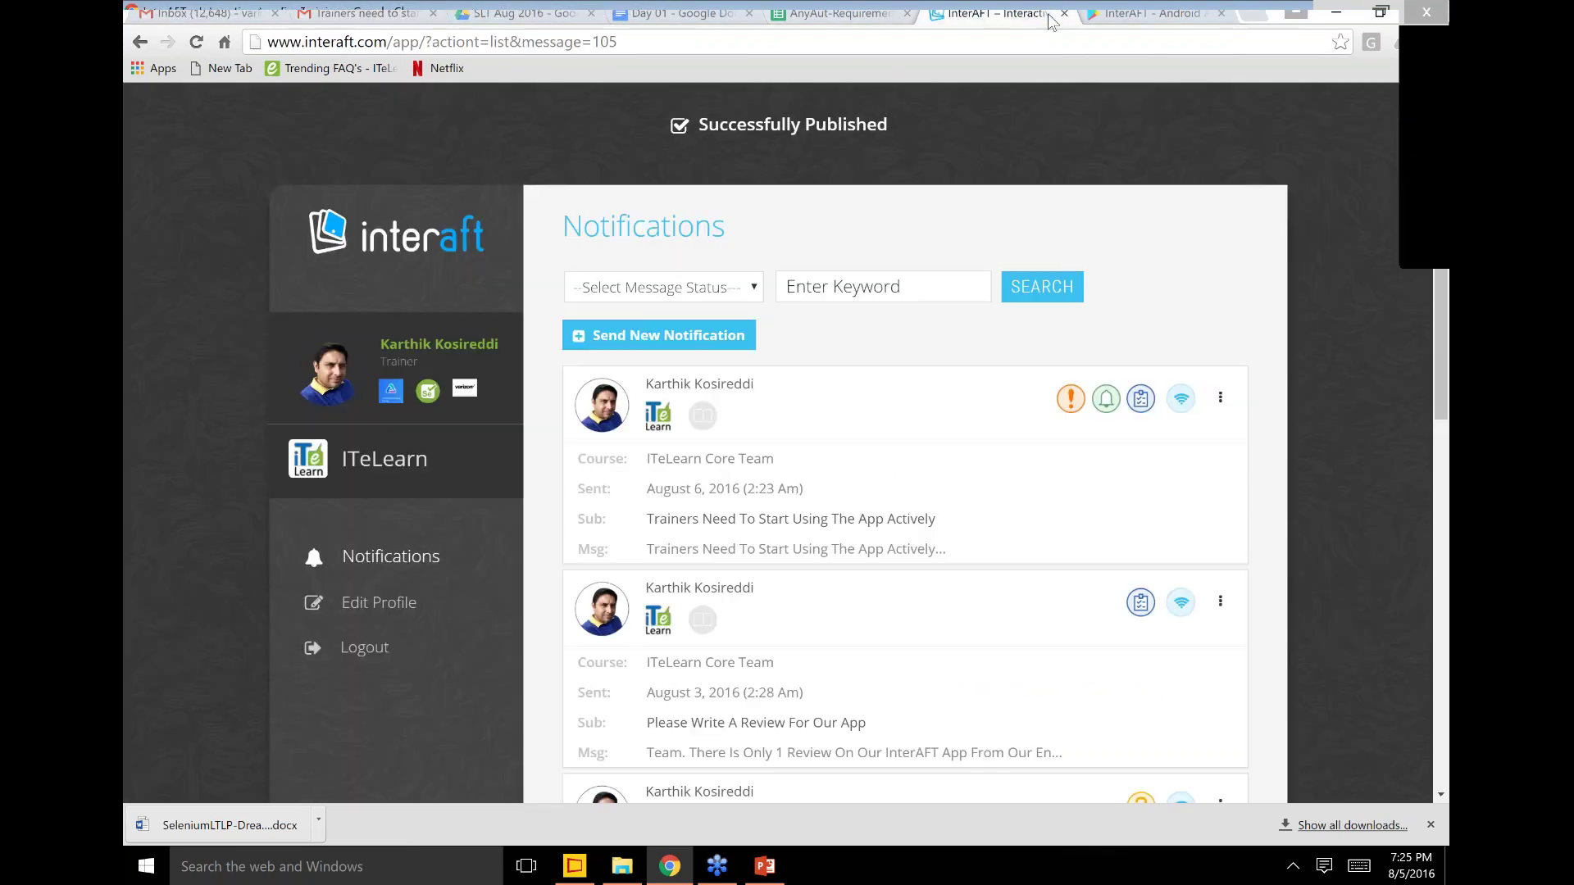
click(682, 13)
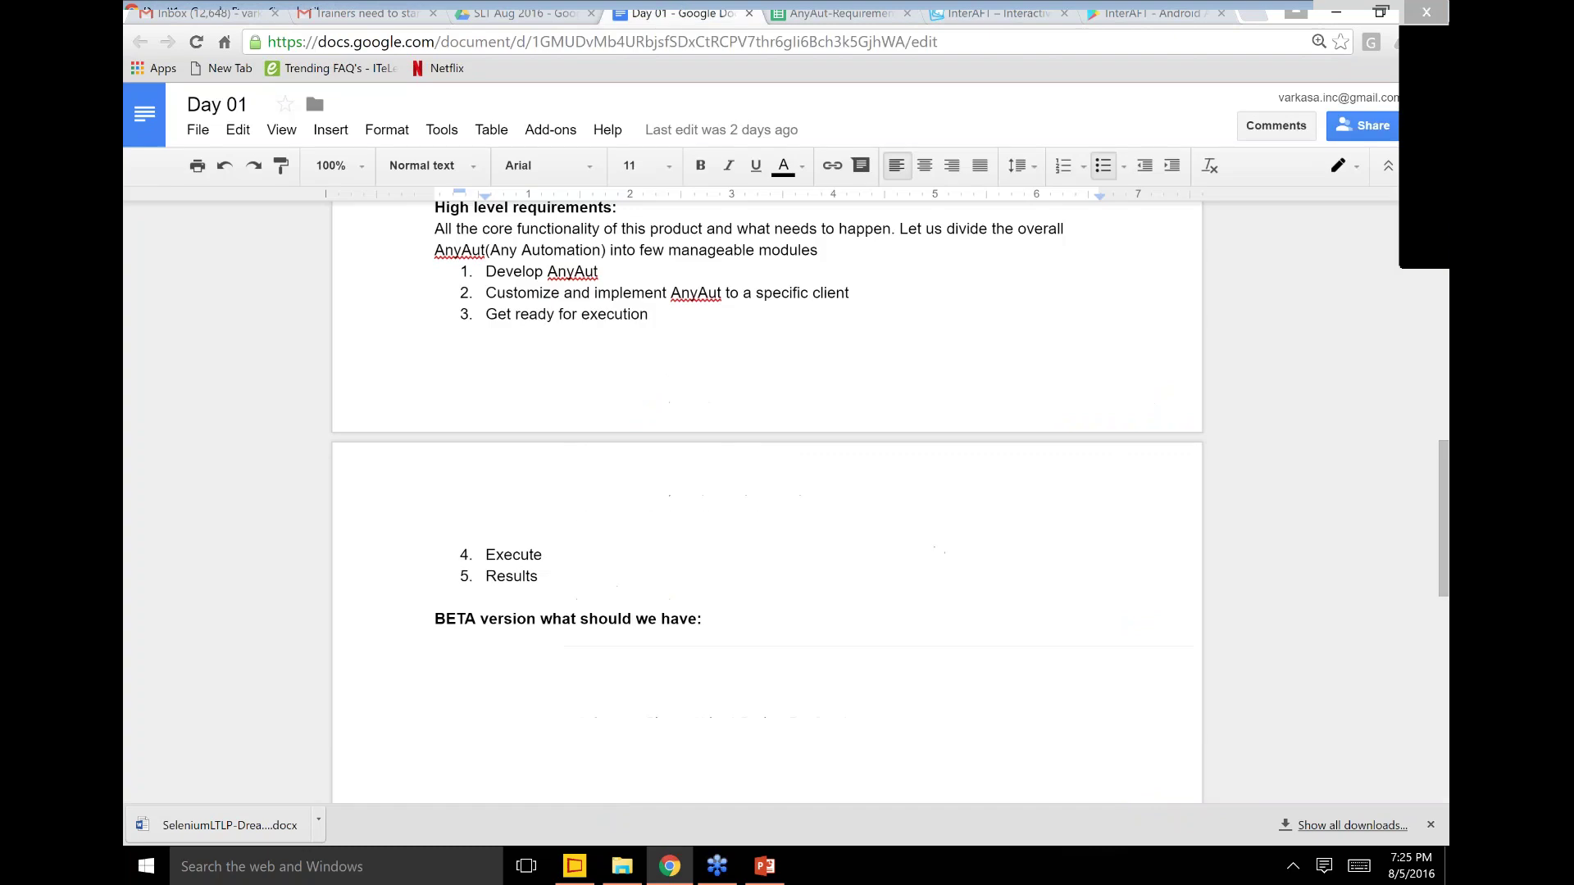
click(862, 16)
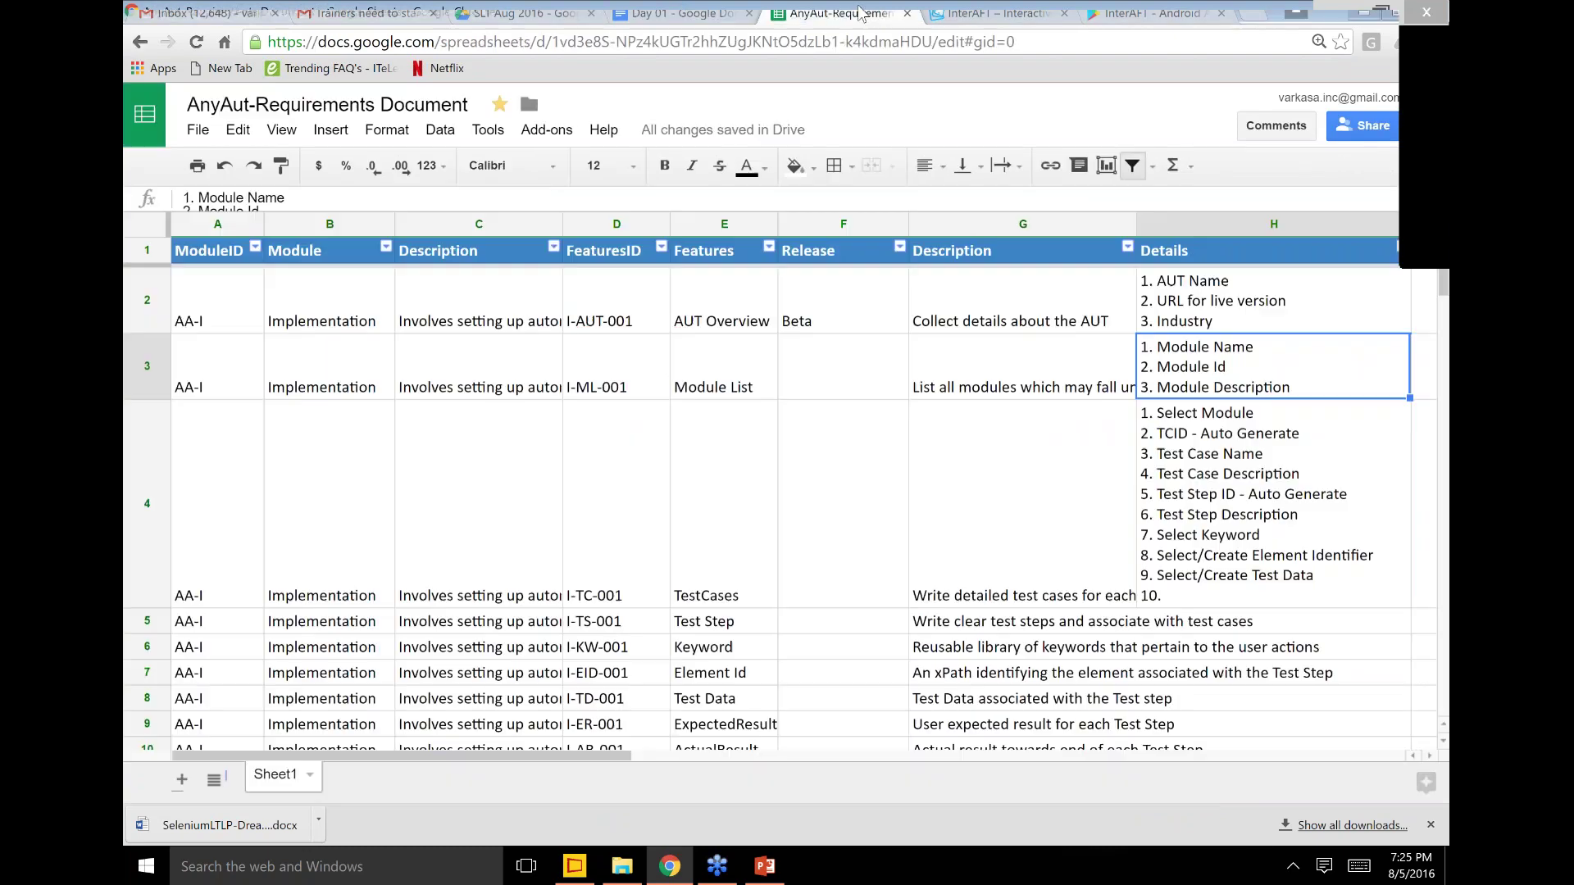
click(569, 866)
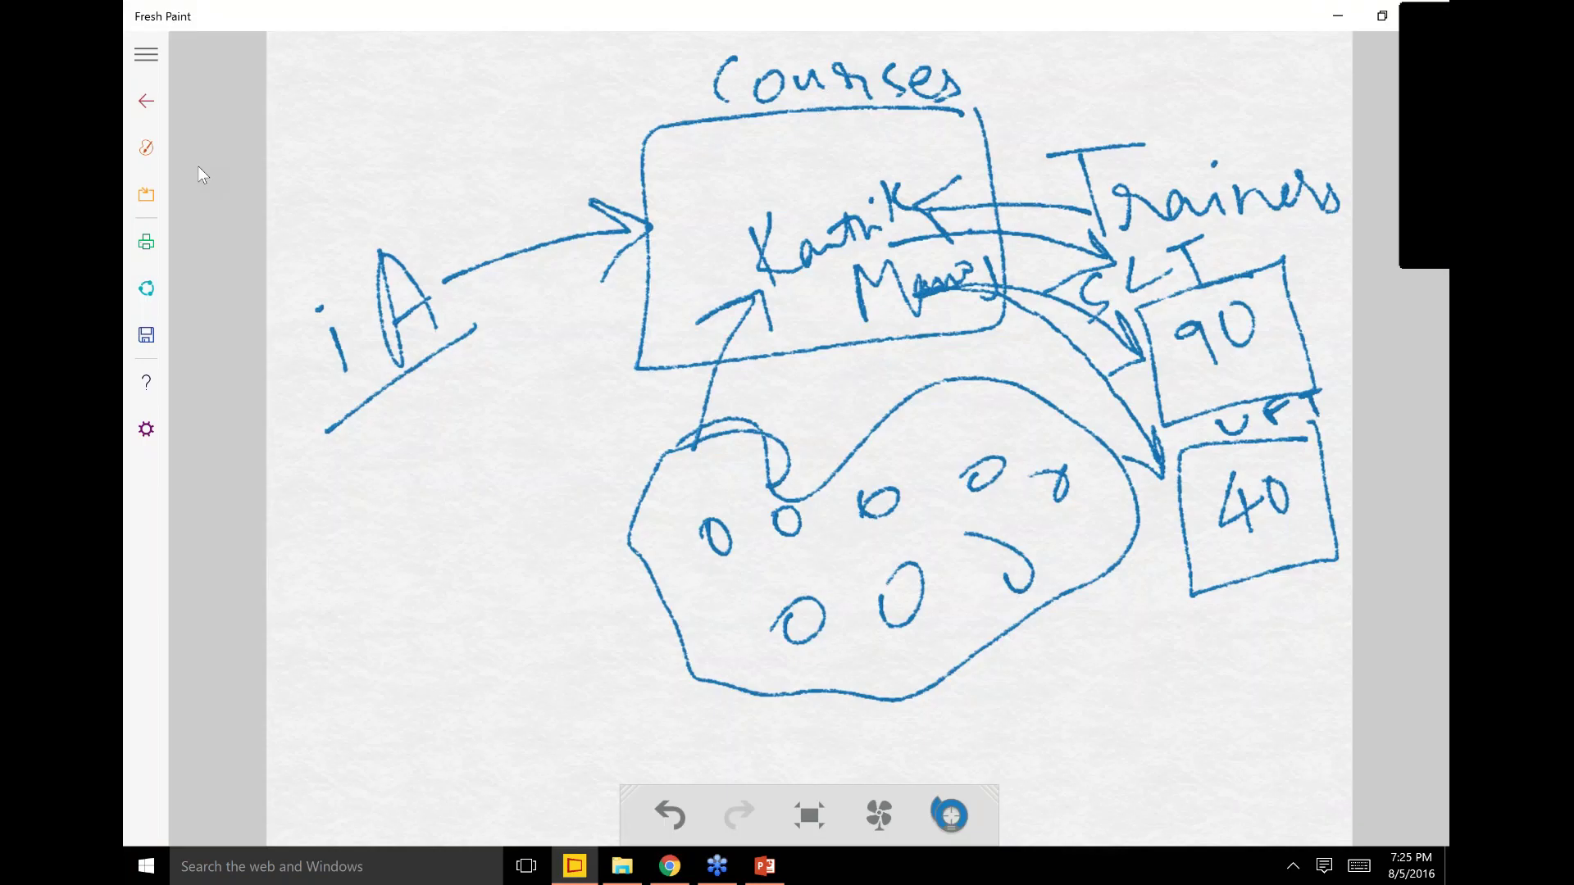
Step: Open the recent iAFT painting with the module grid and clear the painting tools off the canvas
click(148, 97)
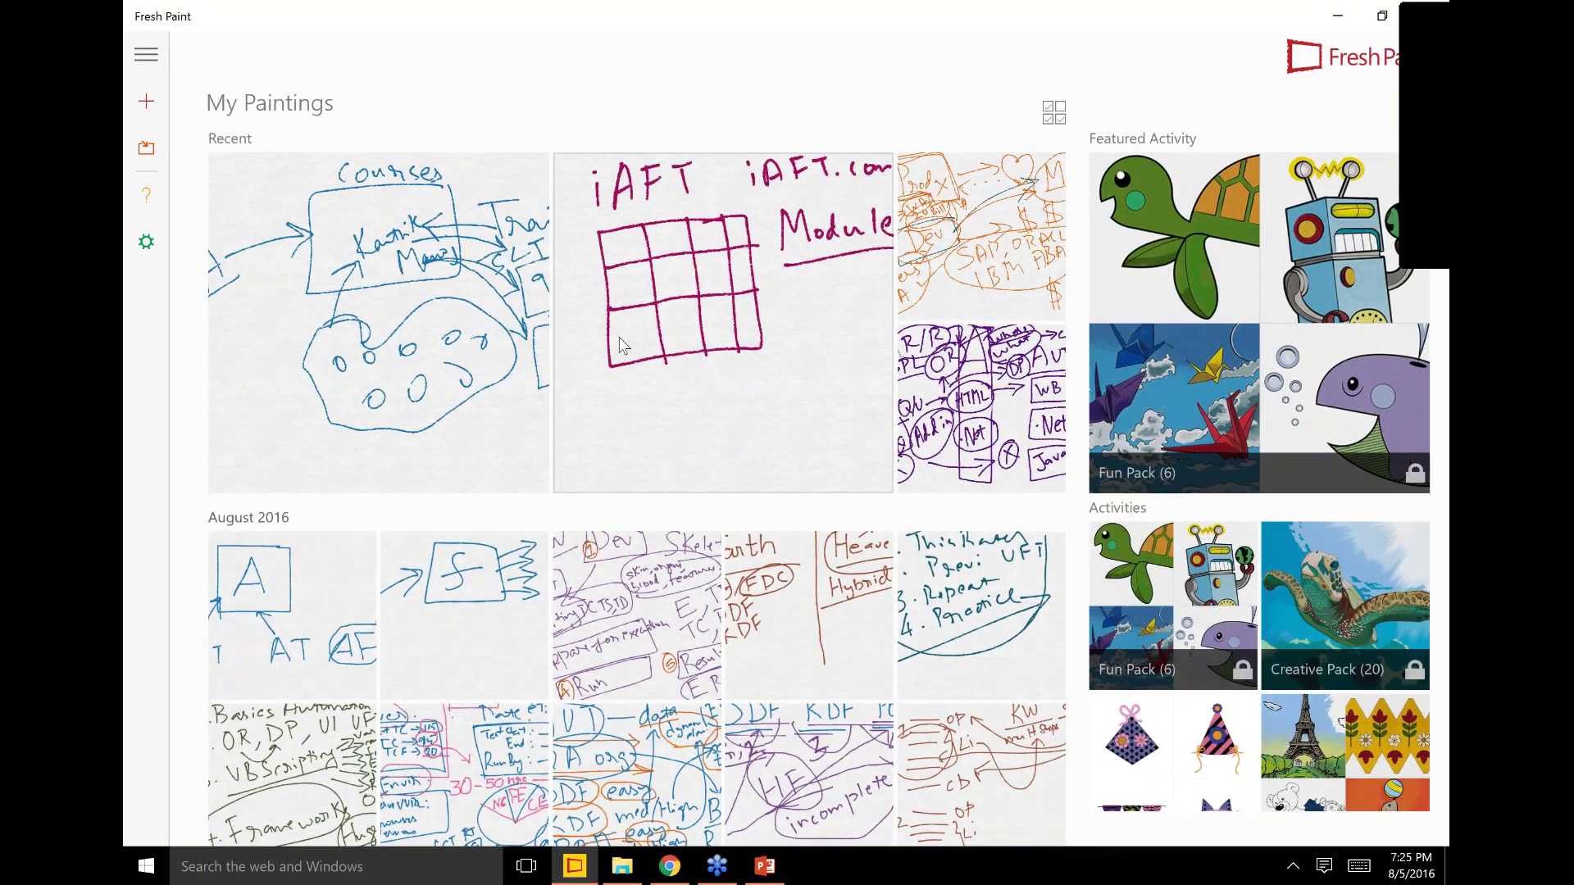
click(619, 337)
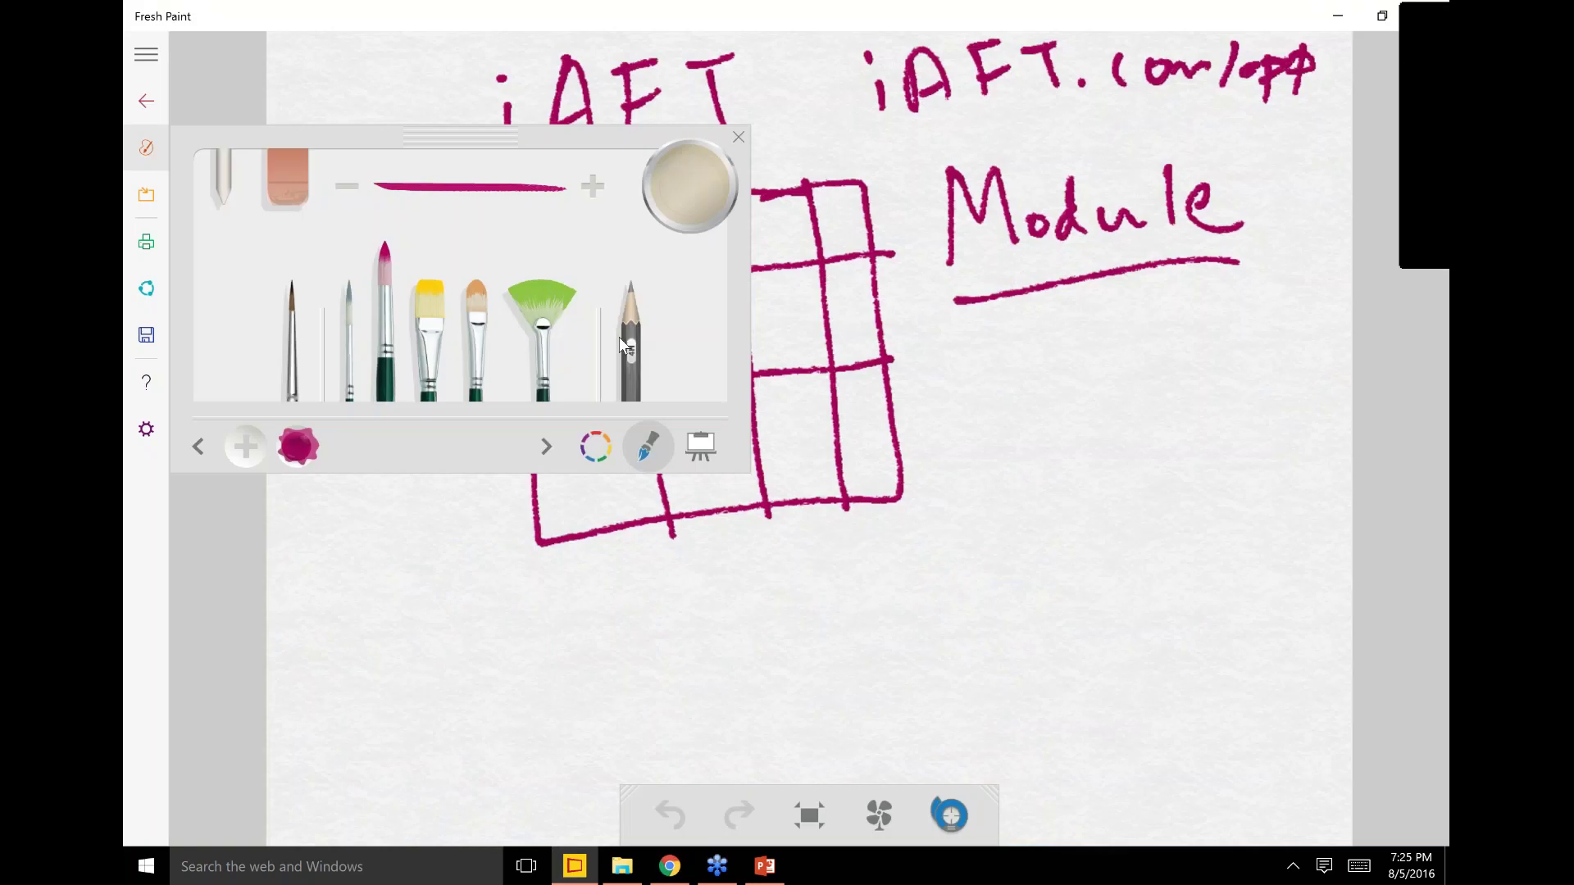
click(740, 137)
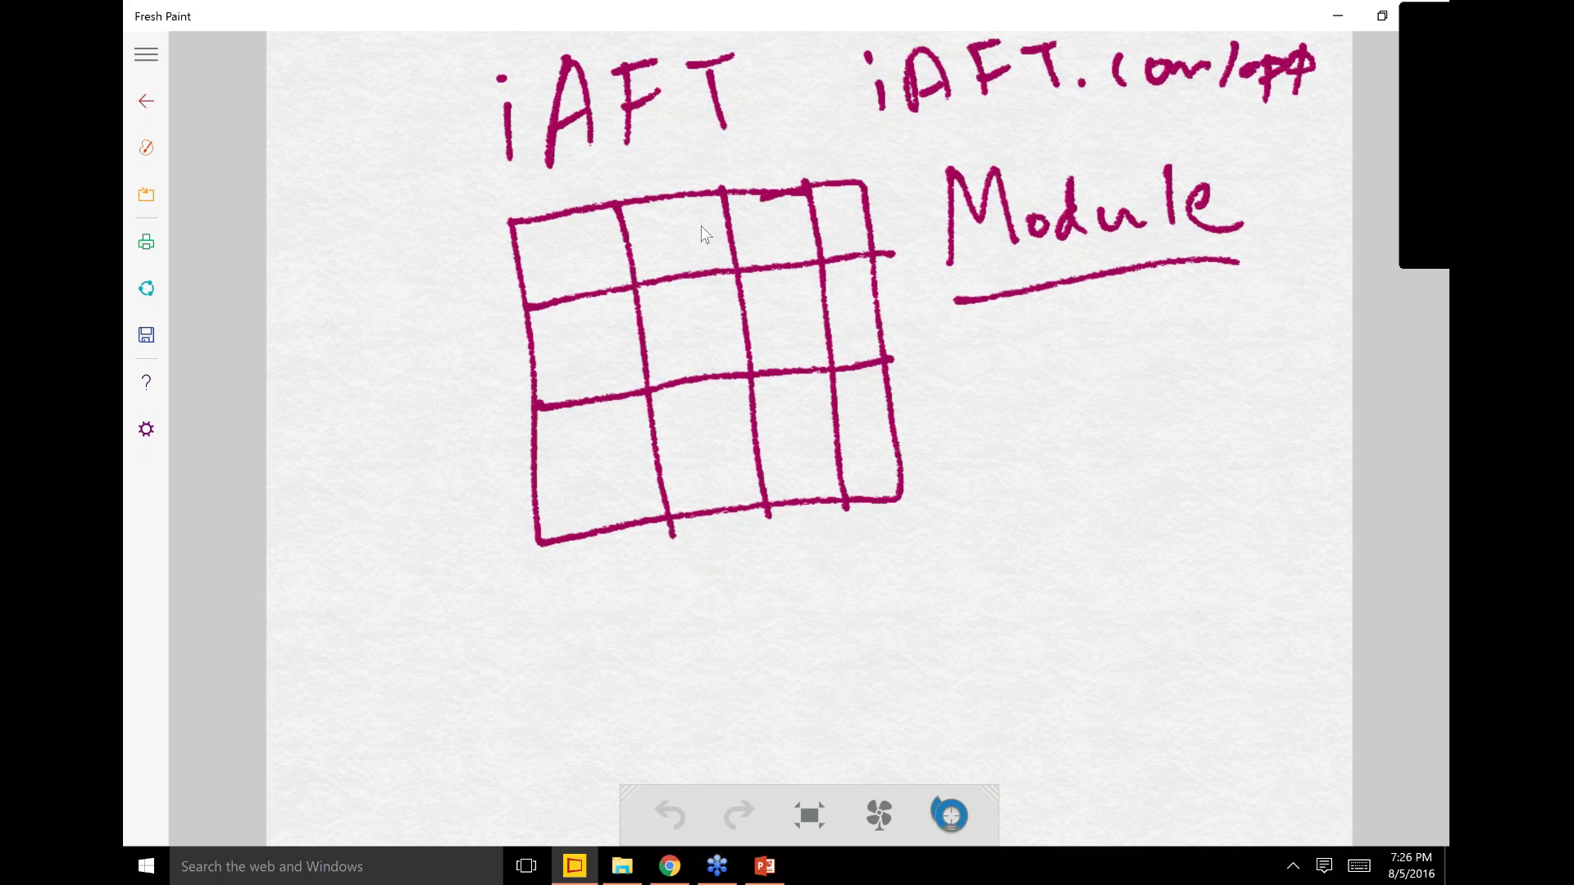
Step: Switch to Chrome and send the reply "Thankyou. Will do." to the e-mail "Trainers need to start using the app actively"
click(669, 865)
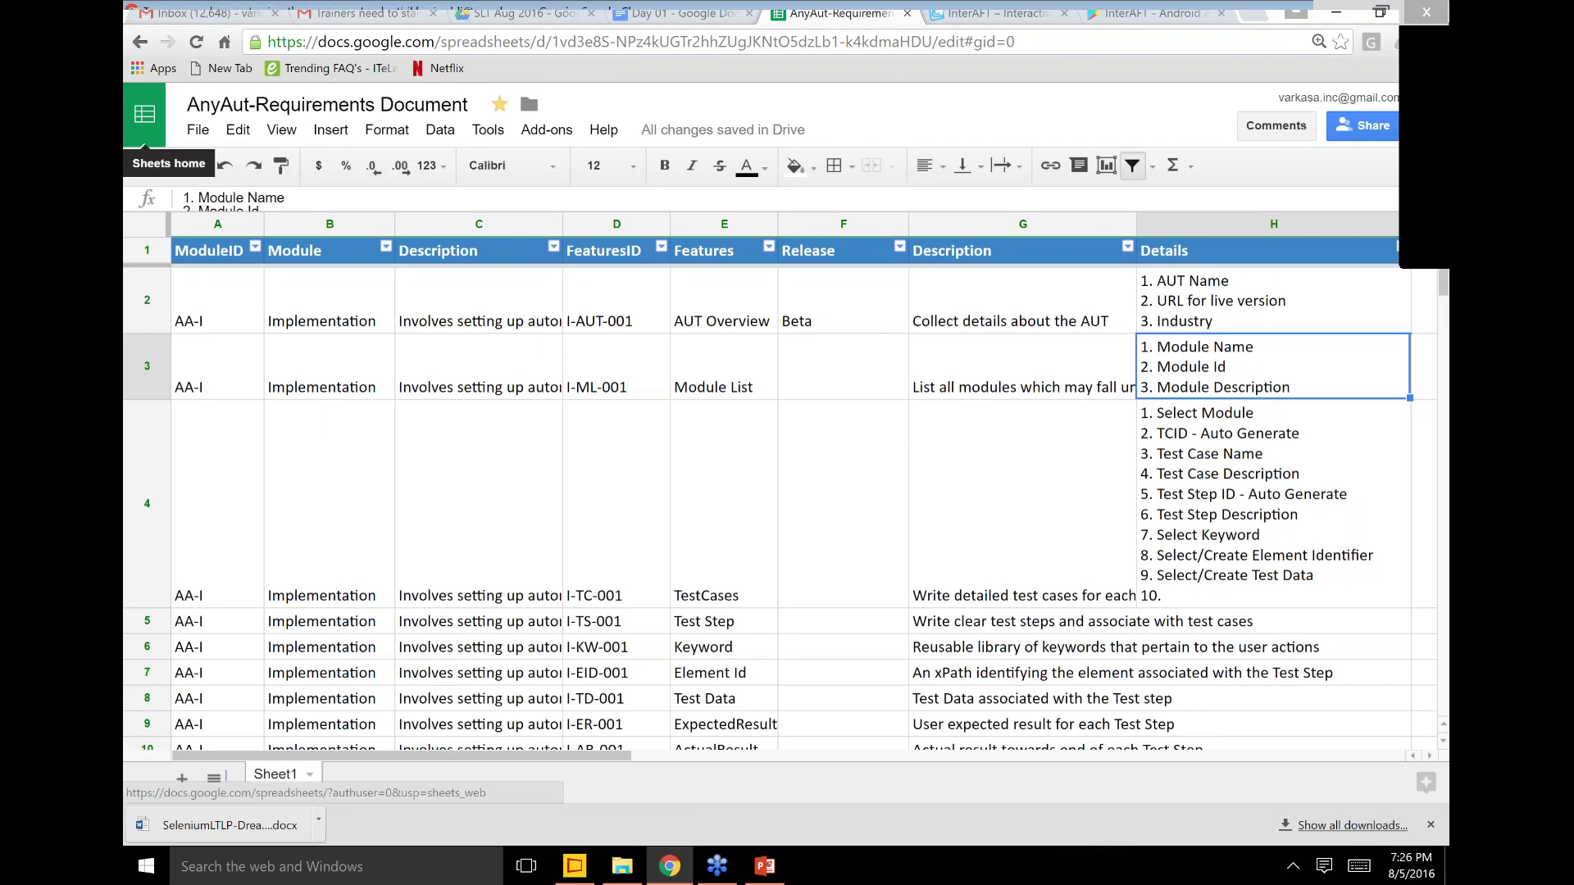
key(ctrl+2)
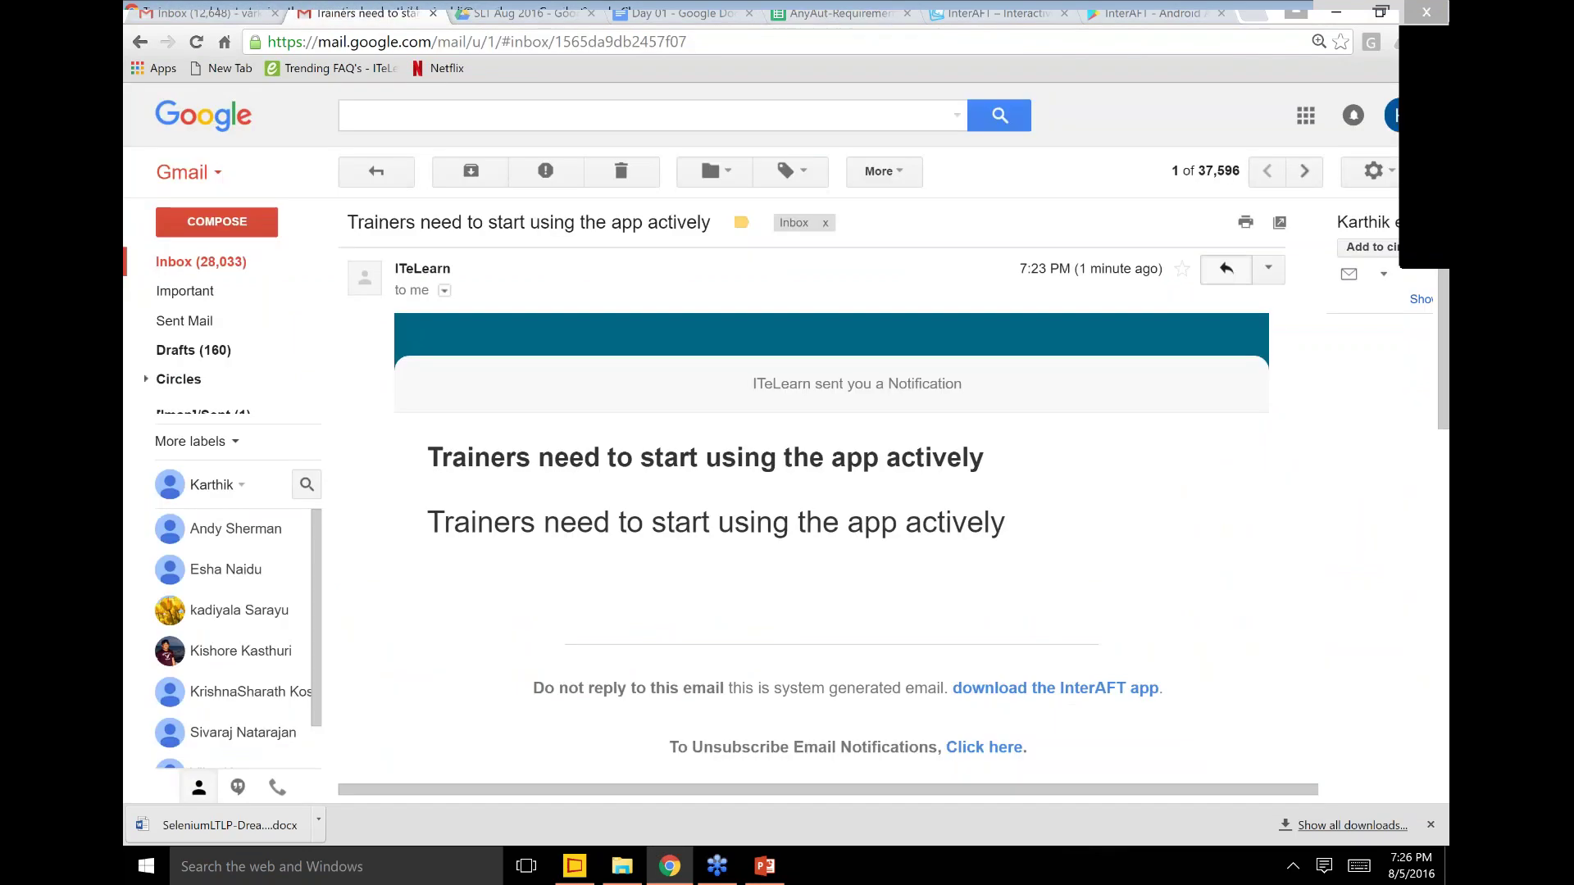
key(r)
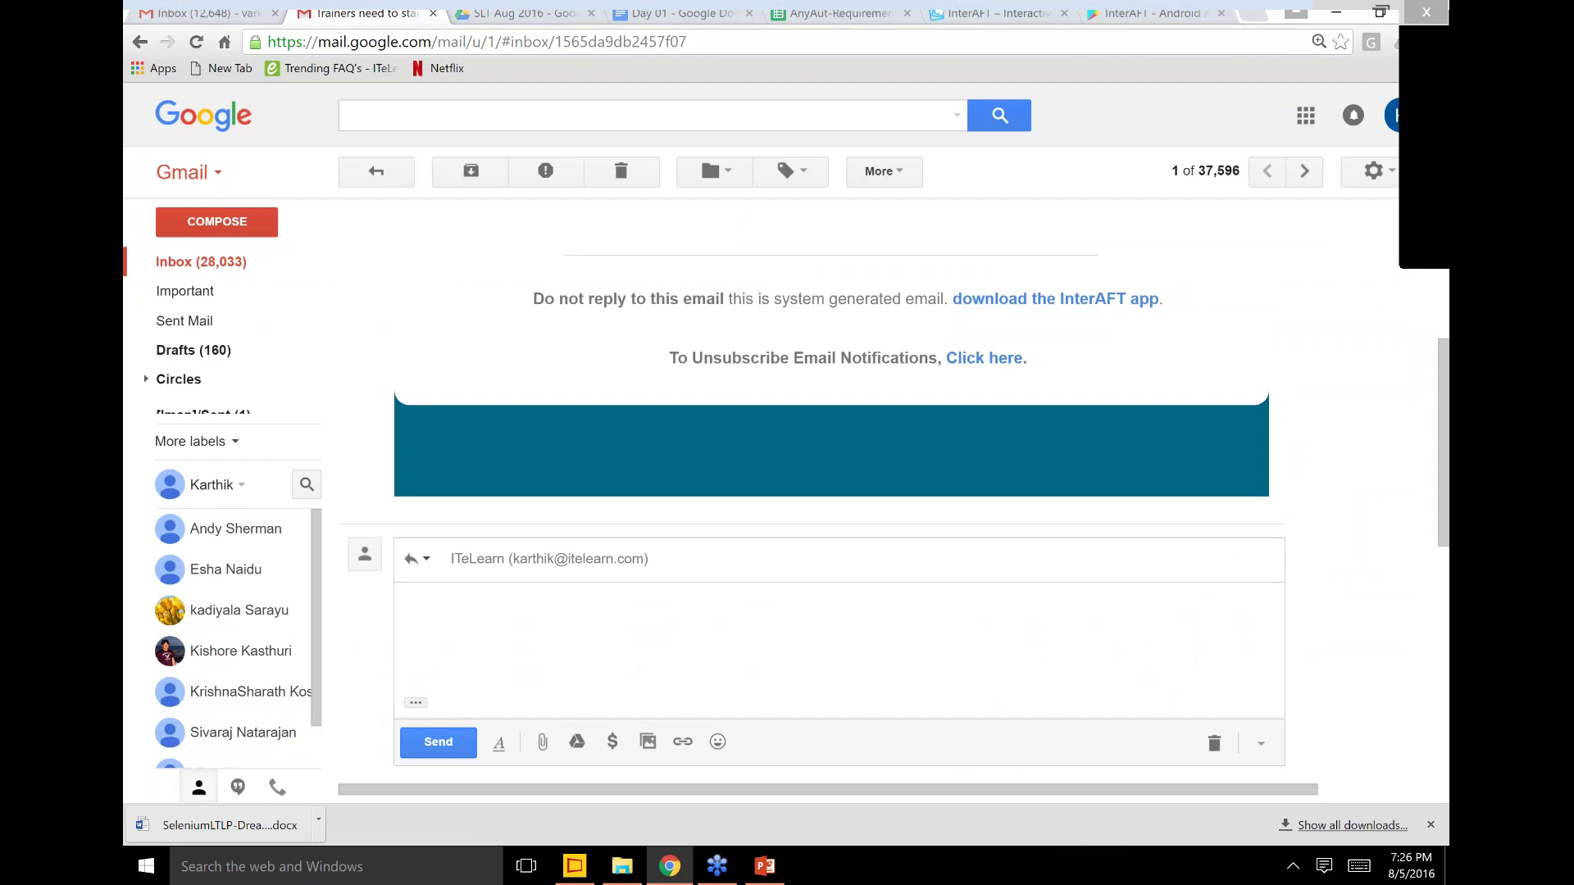
text(Thankyou.)
key(Return)
text(Hi)
key(BackSpace)
key(BackSpace)
key(BackSpace)
text(Will do,.)
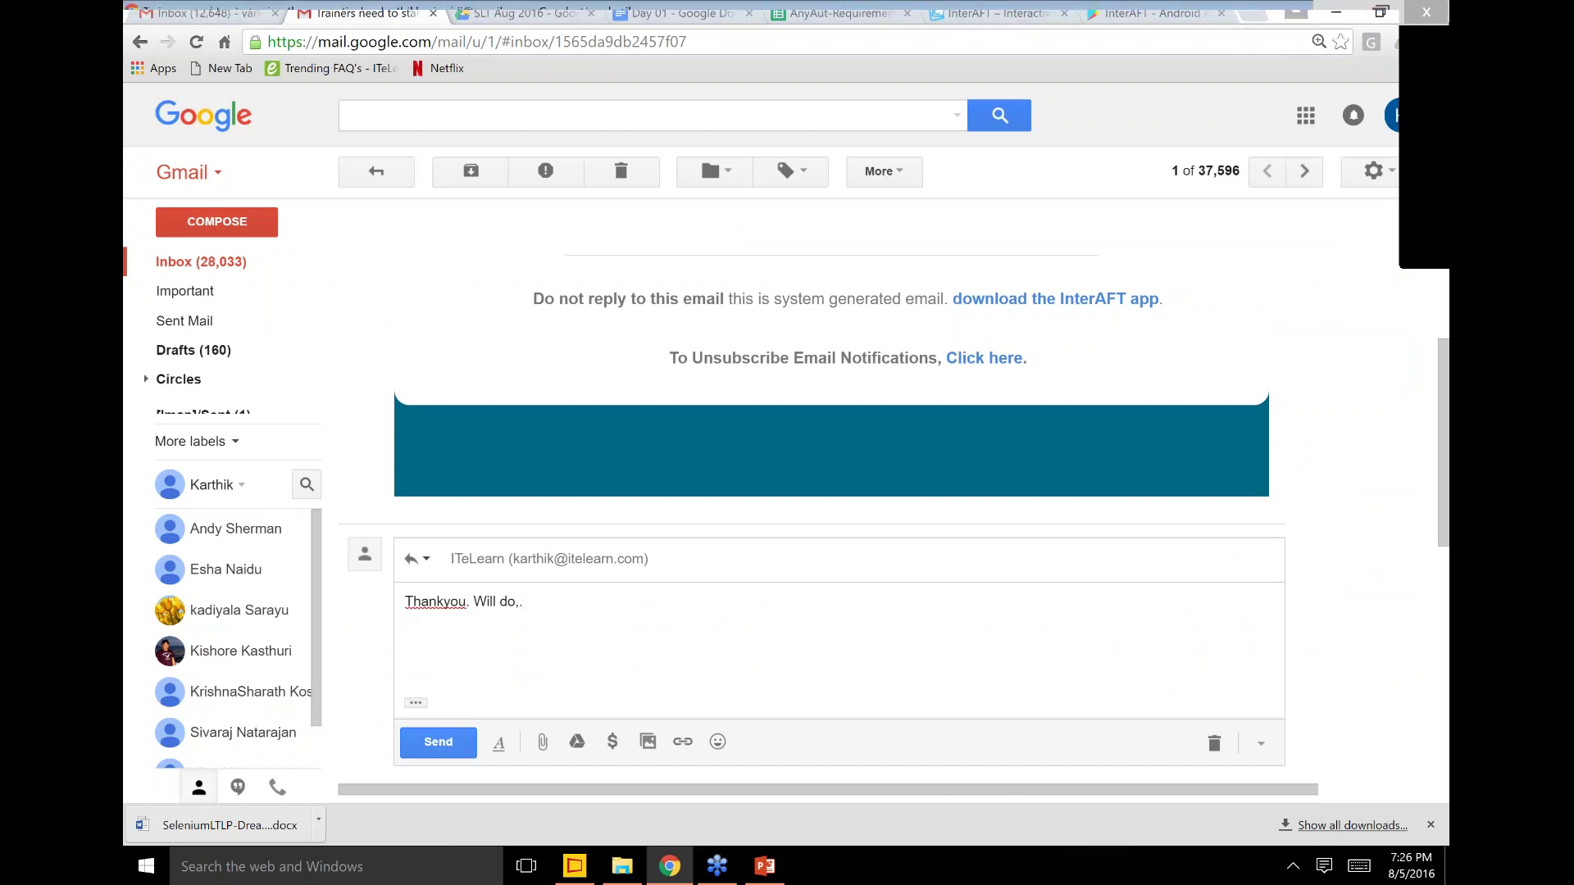
key(BackSpace)
key(BackSpace)
text(.)
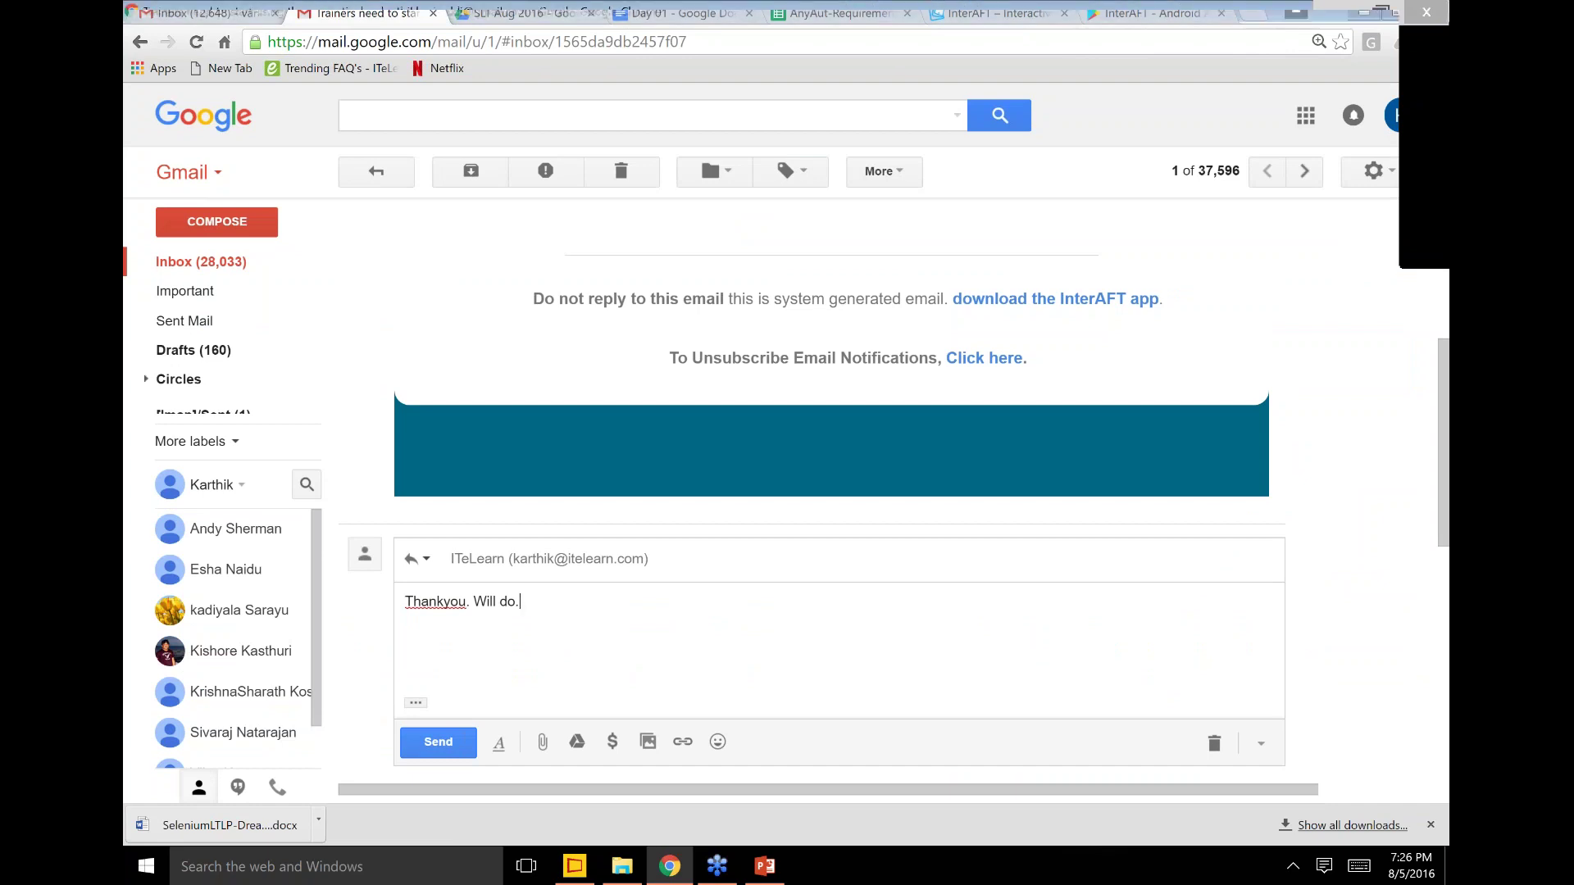
key(ctrl+Return)
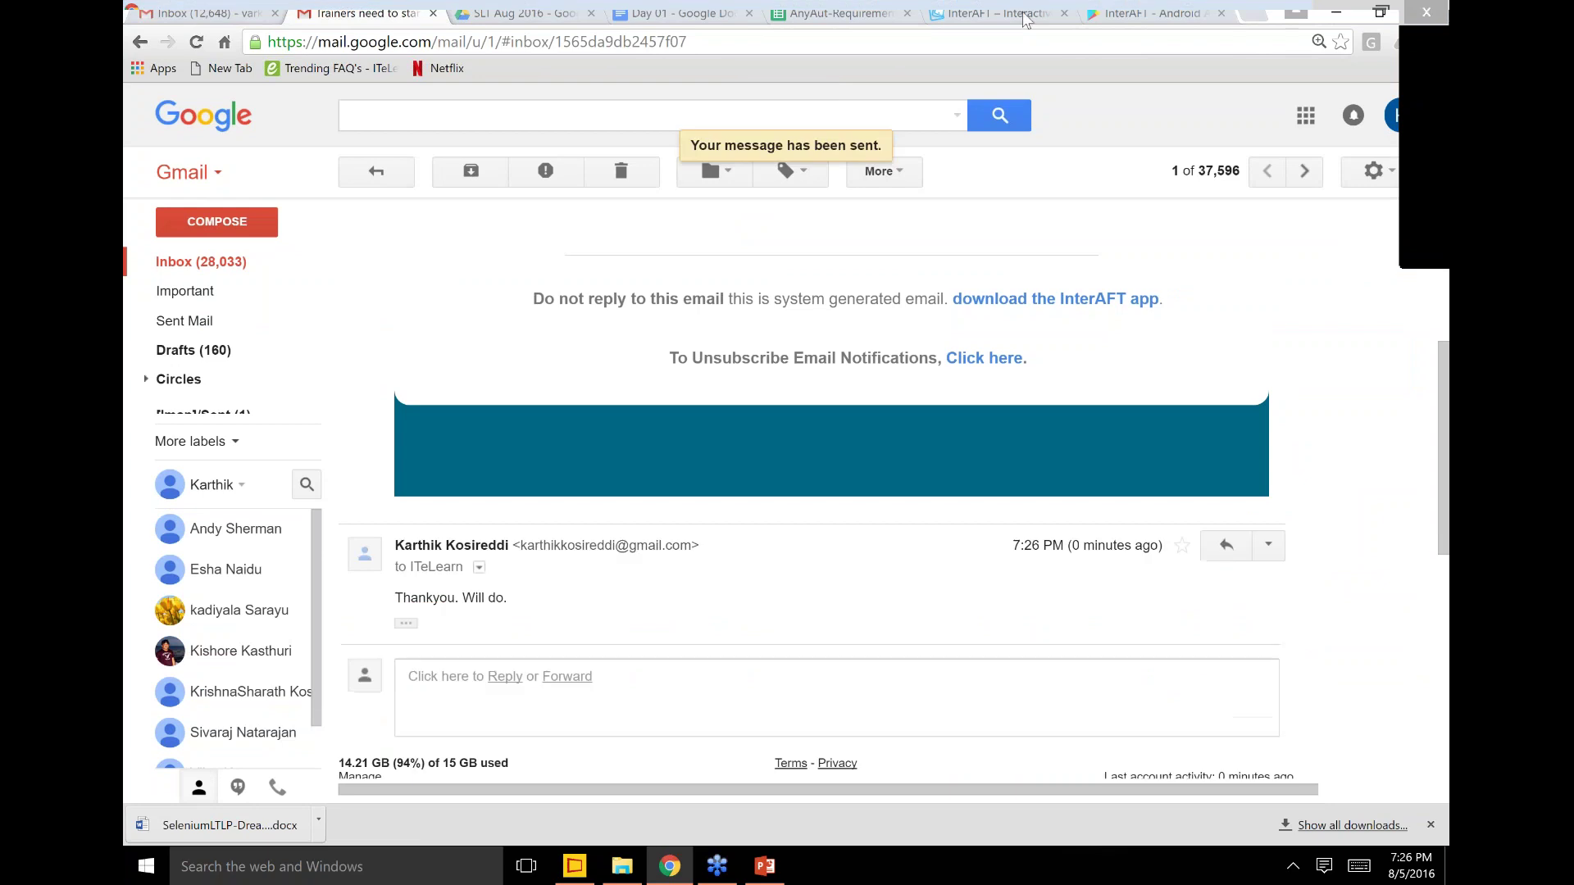
Step: Revisit the InterAFT notifications list and the Day 01 document, ending on the AnyAut-Requirements Document
click(1025, 18)
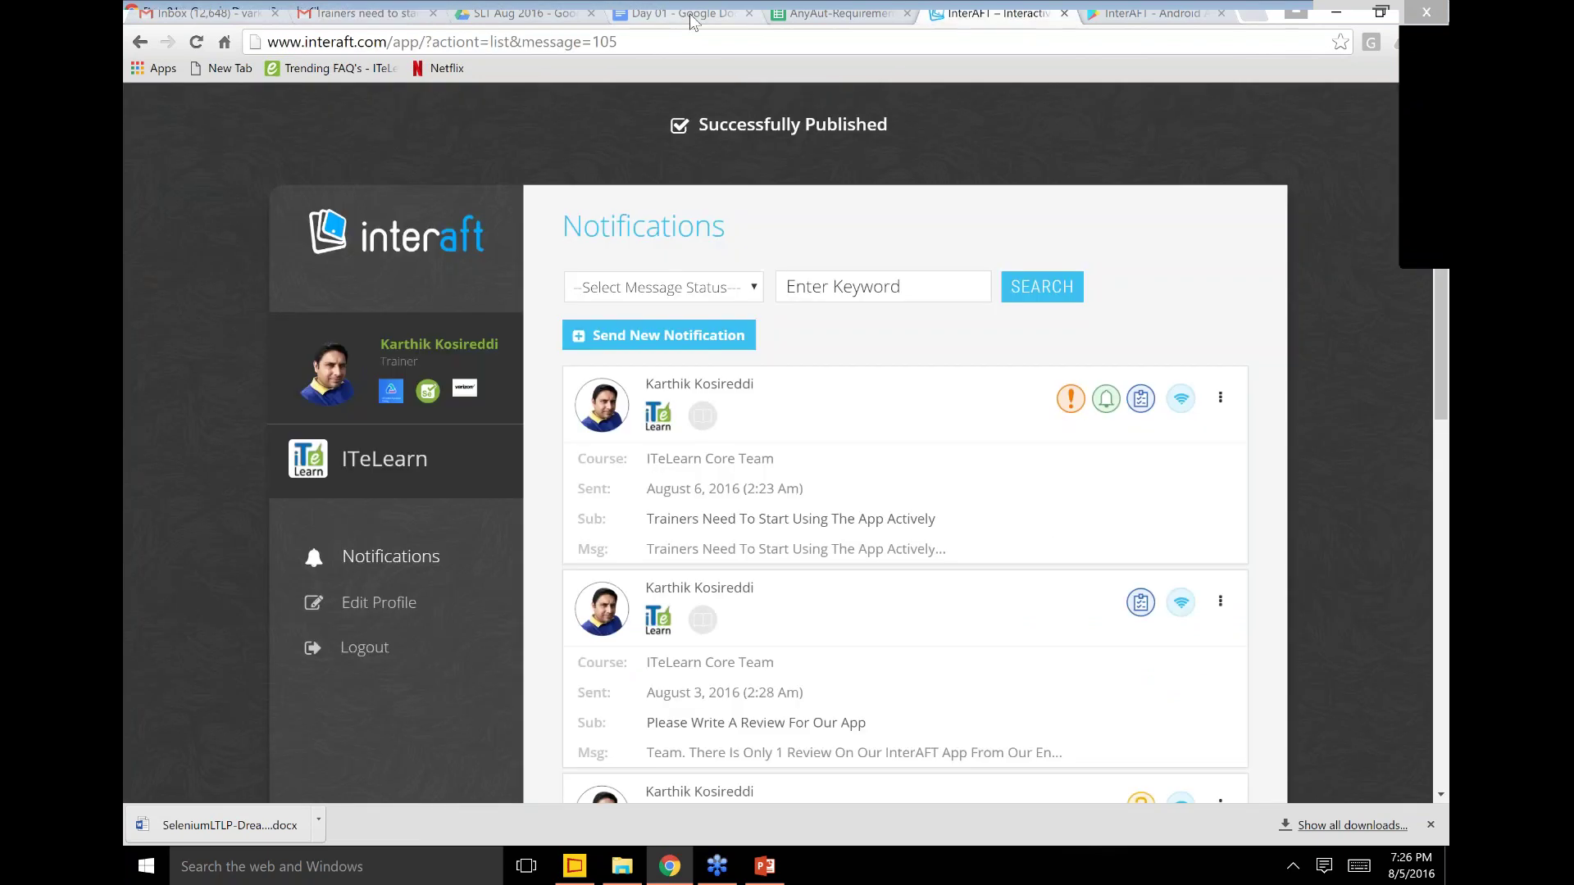
click(688, 13)
click(845, 10)
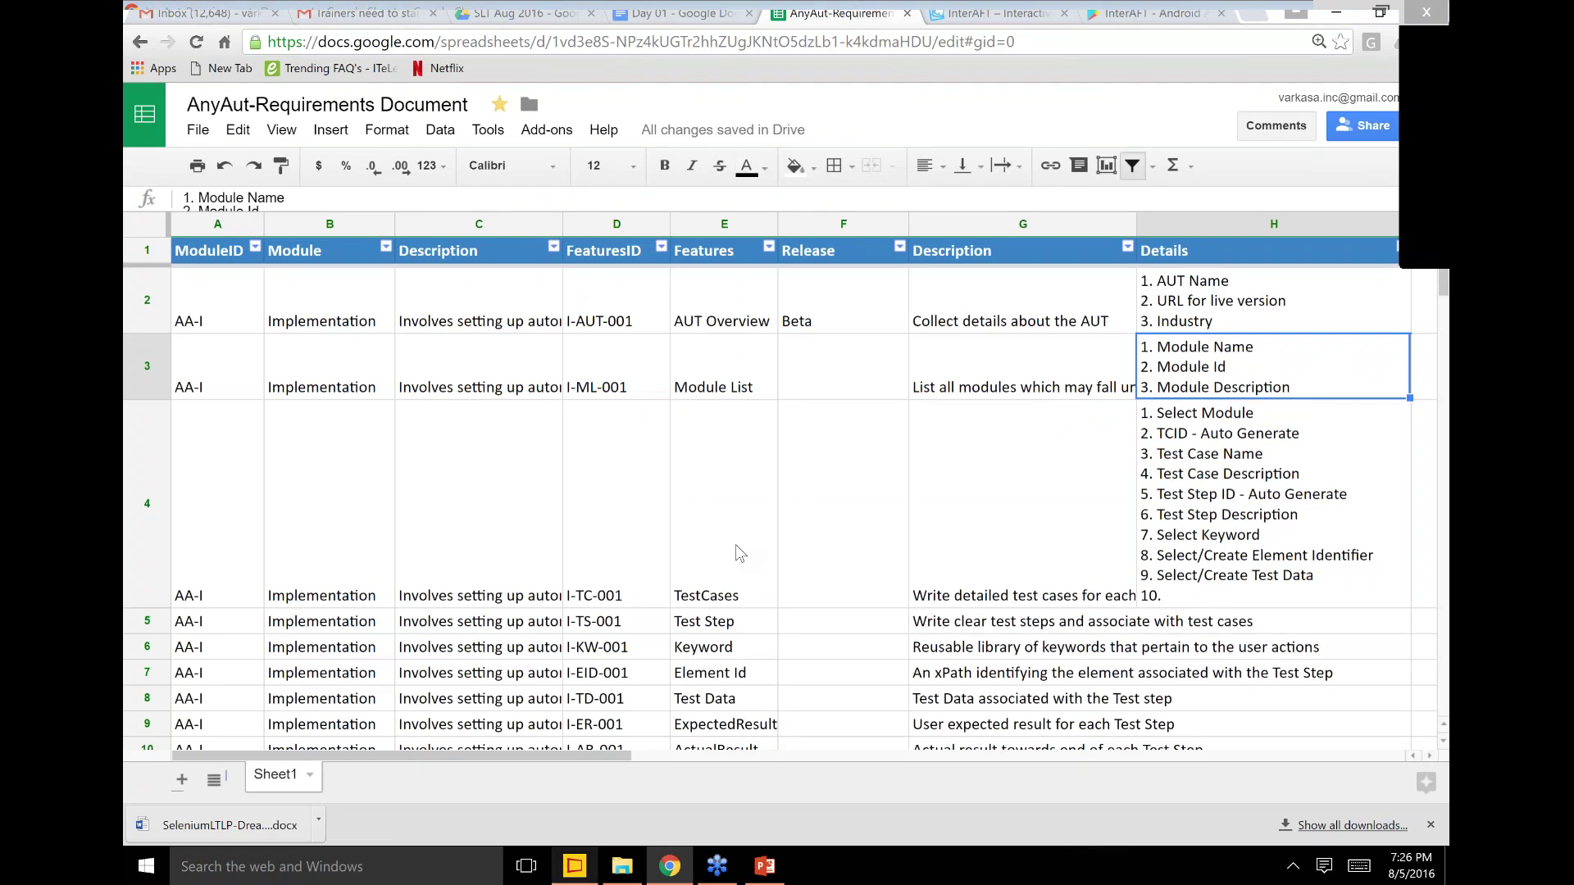
Step: Switch to Fresh Paint and start a new blank painting with a thin brush stroke in dark teal
click(574, 866)
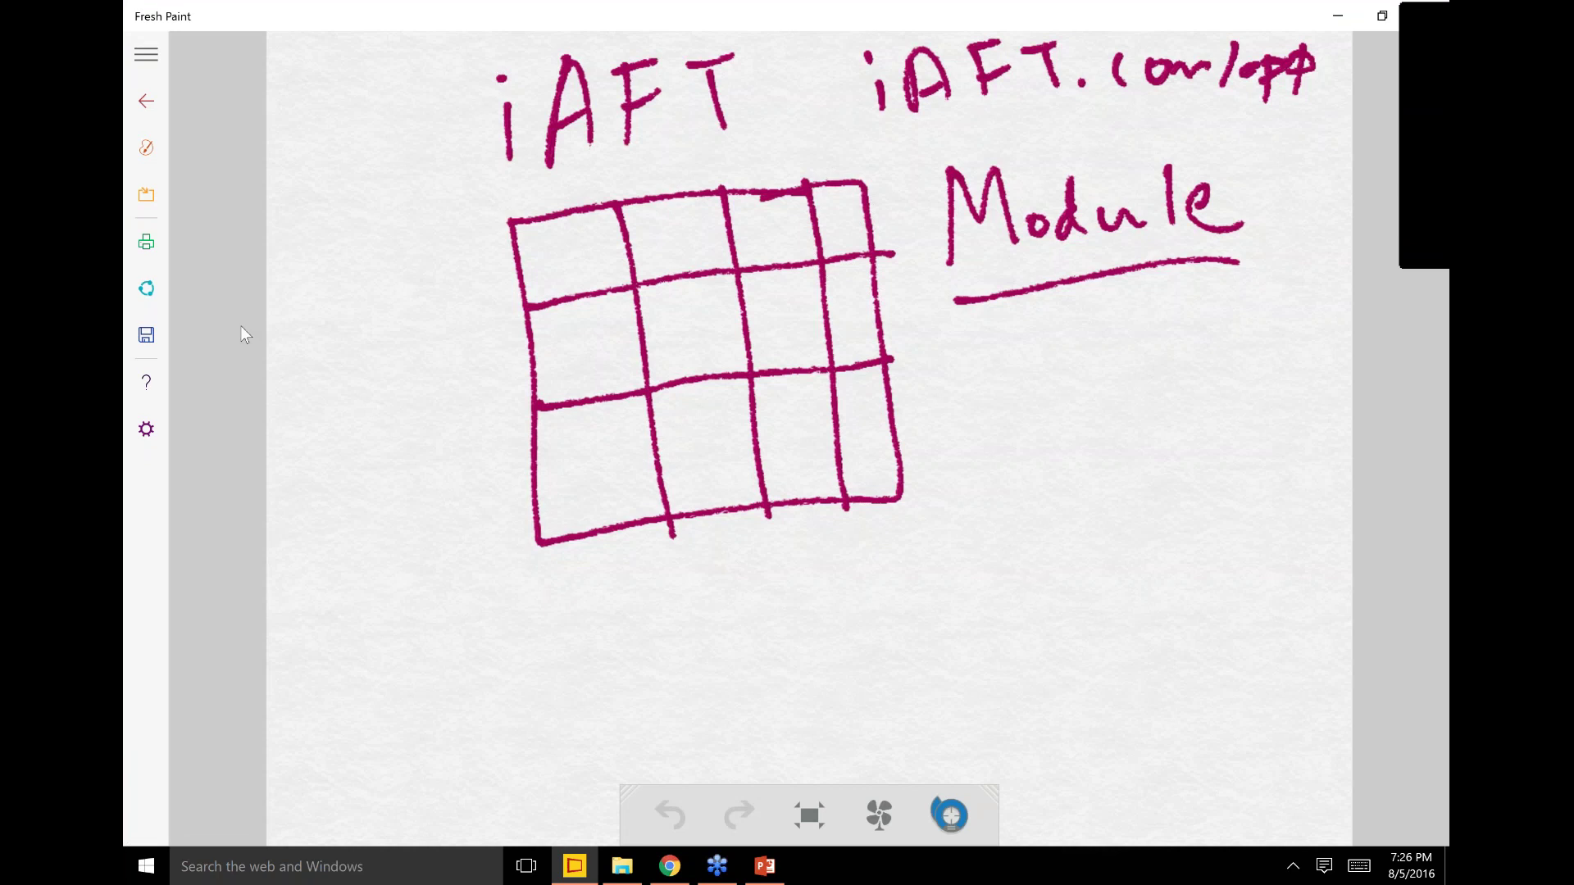
click(146, 102)
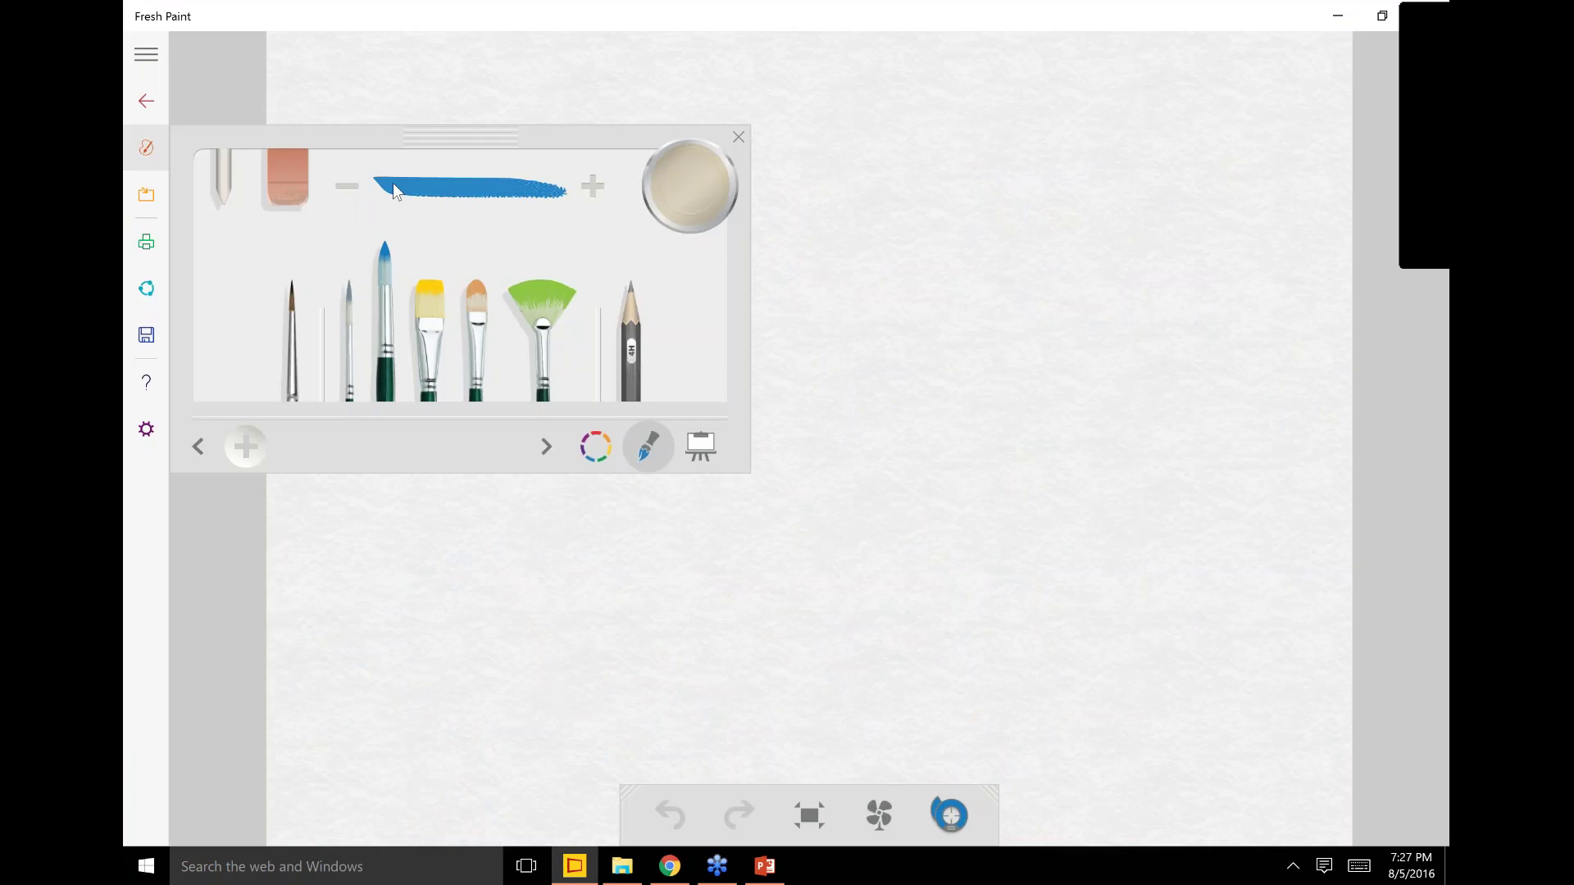
click(392, 183)
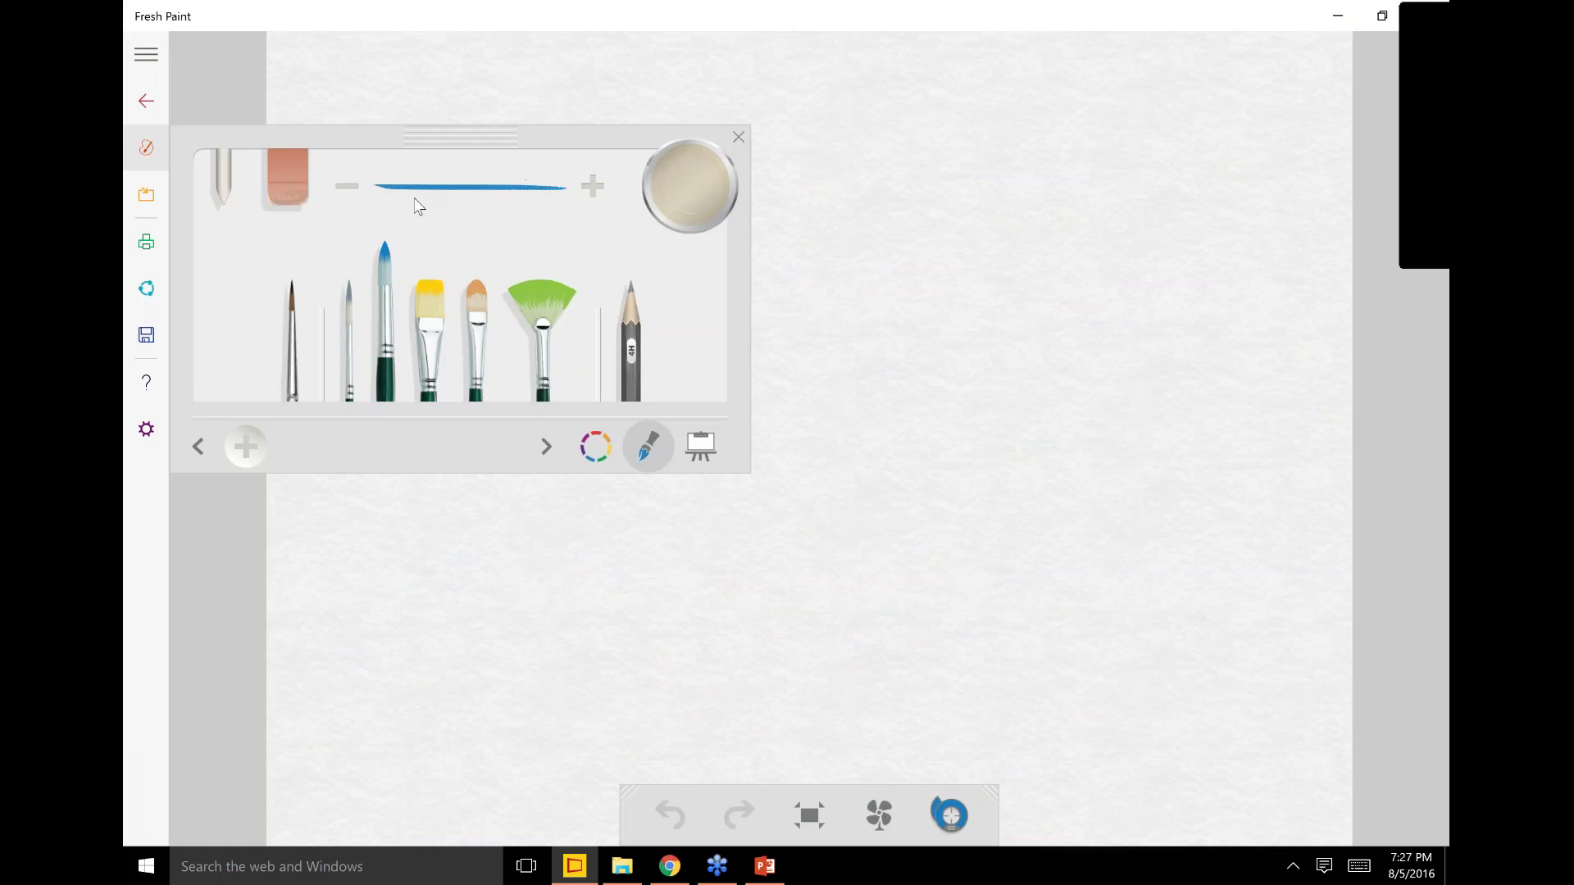
click(588, 446)
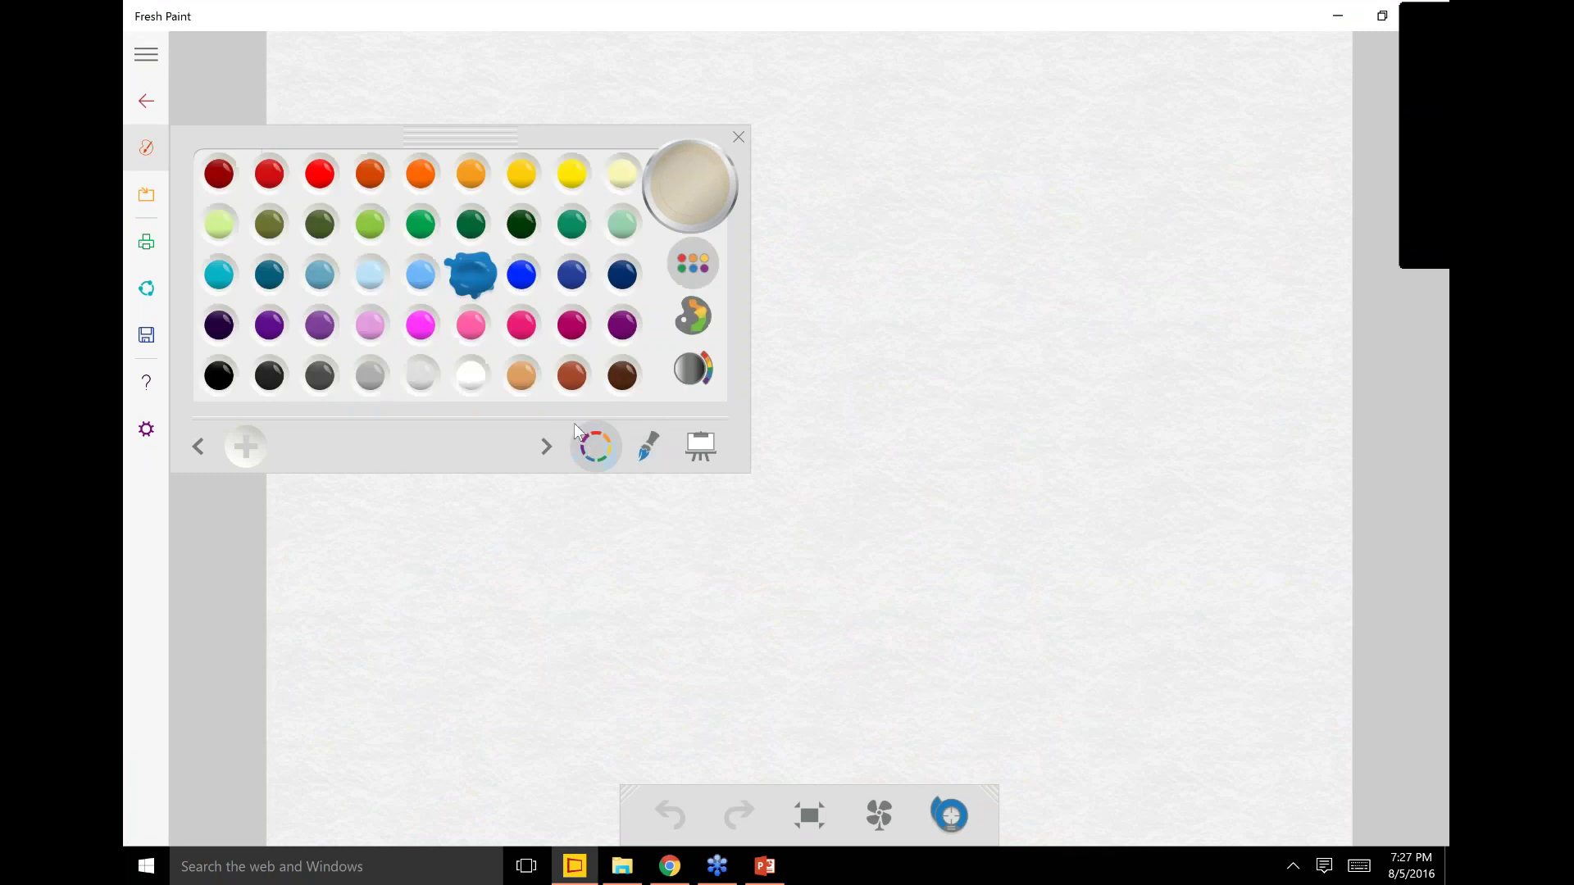
click(270, 275)
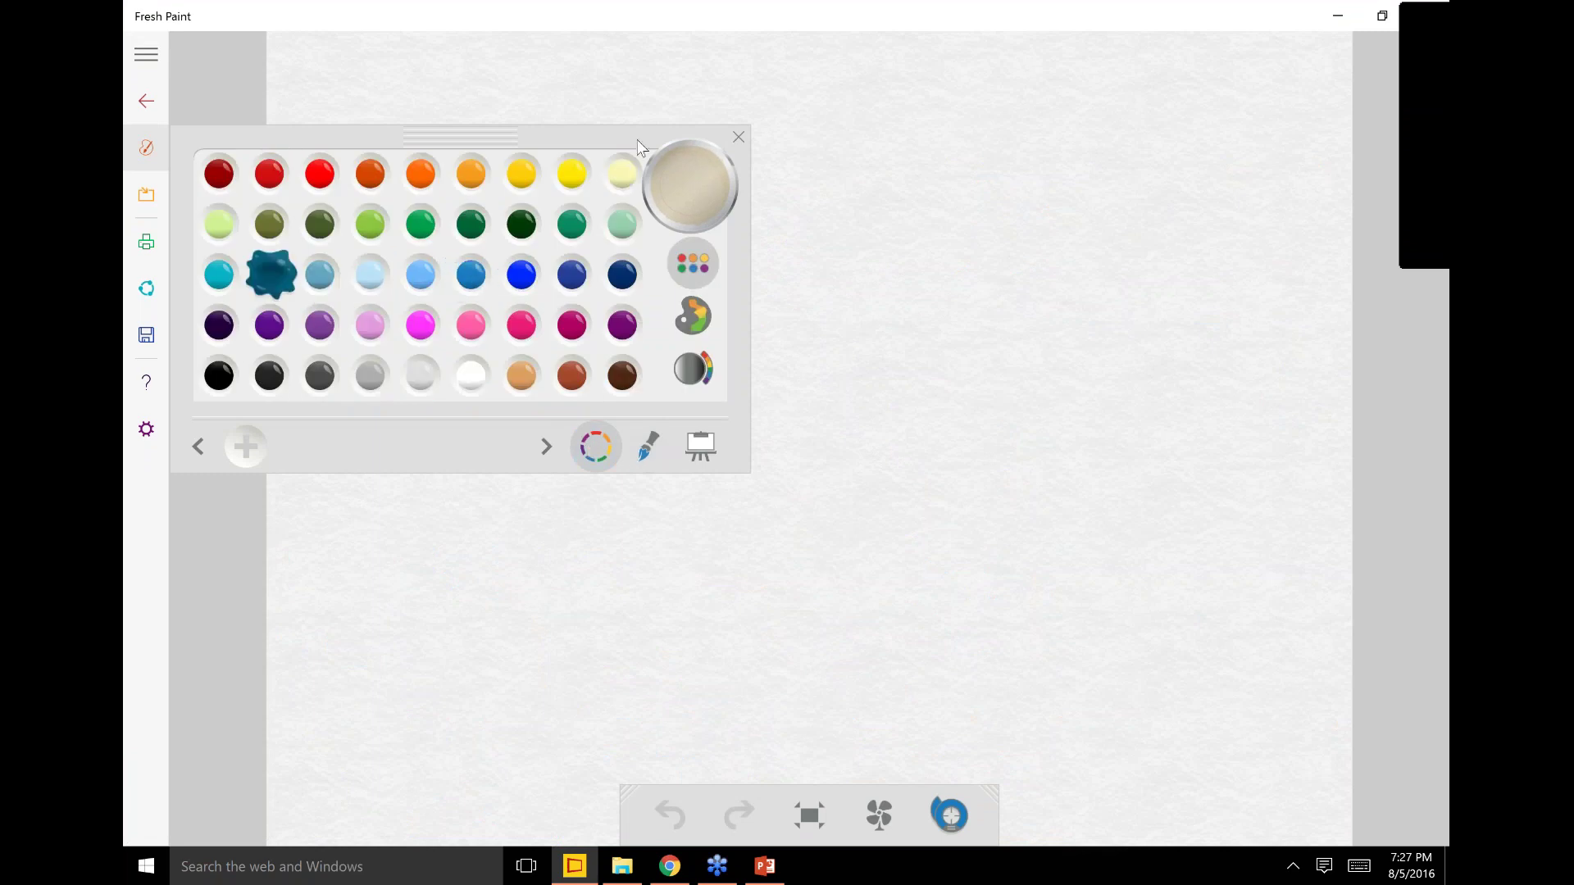
click(732, 135)
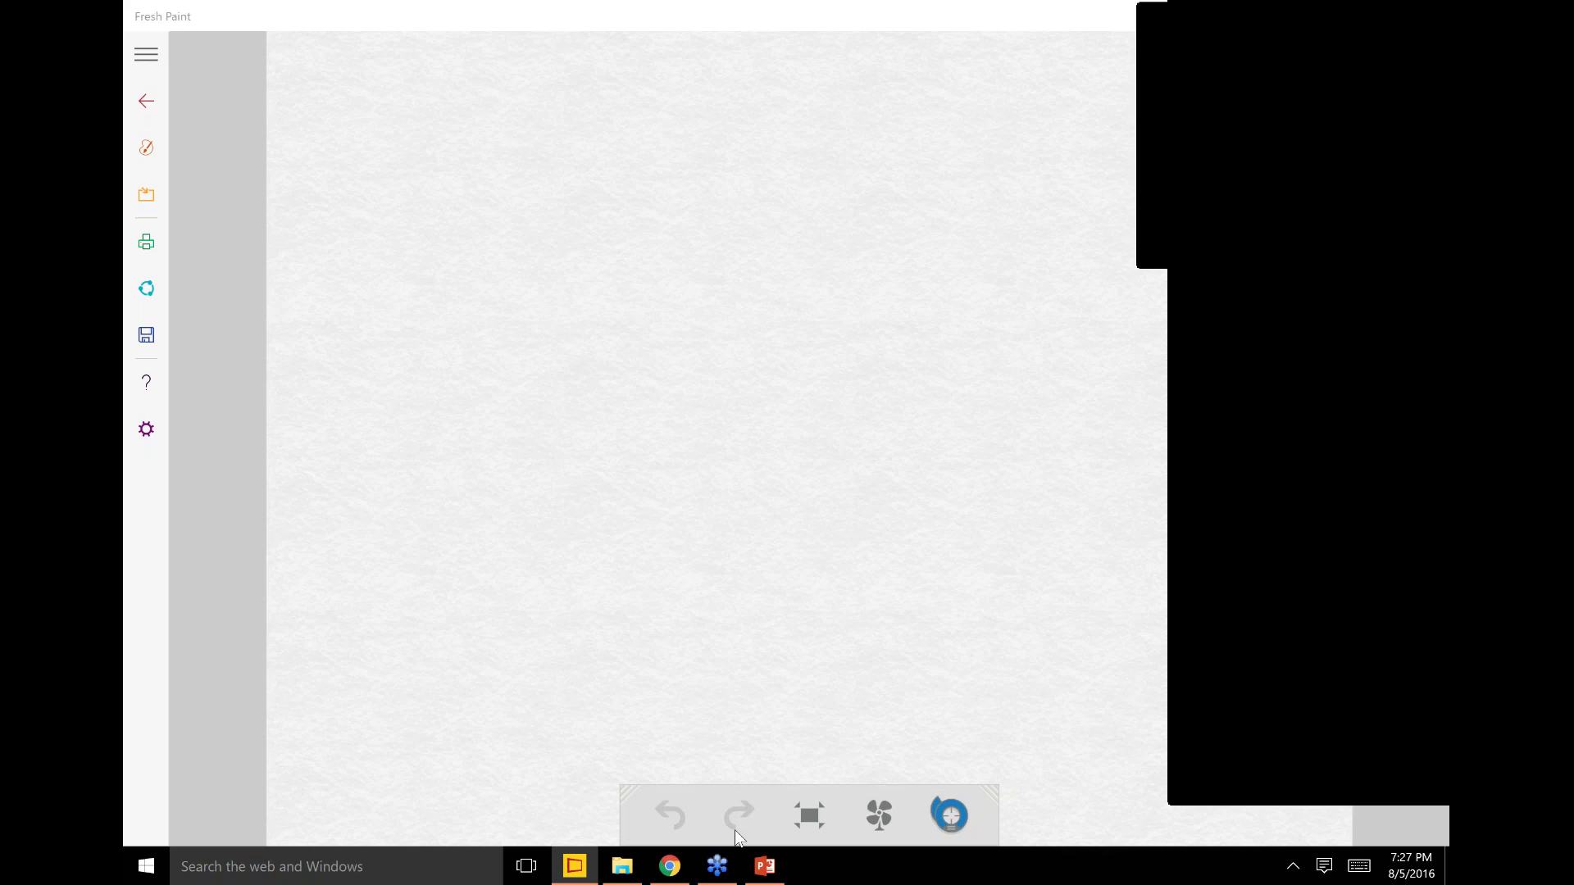
Step: Switch to Chrome and walk through the feature descriptions in the AnyAut-Requirements Document, from AUT Overview to the SetupRun row
click(668, 869)
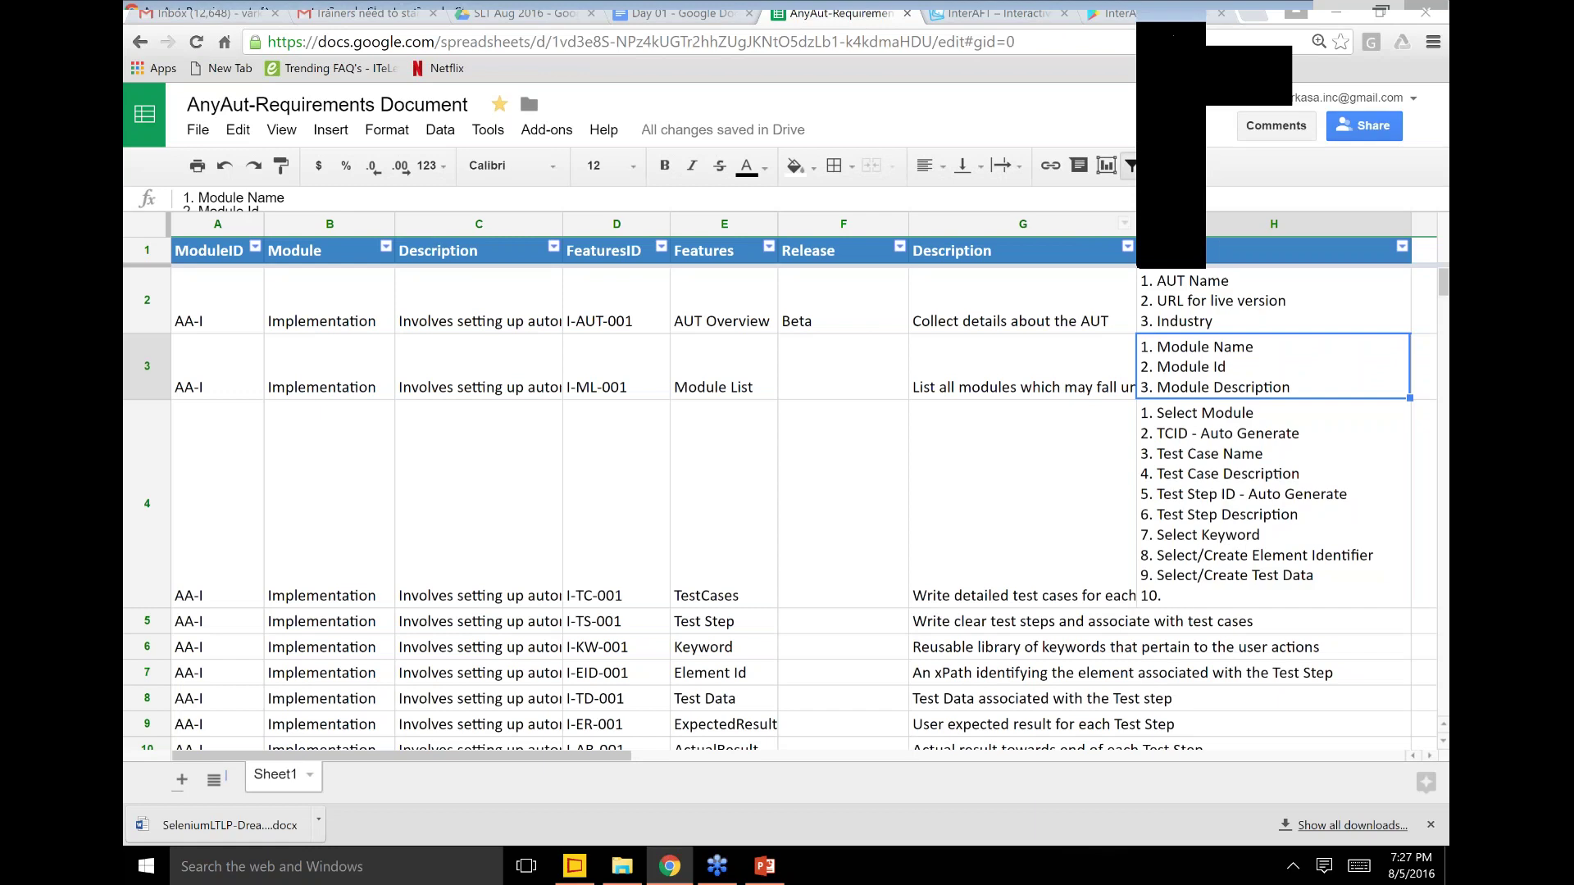
click(1009, 316)
click(999, 392)
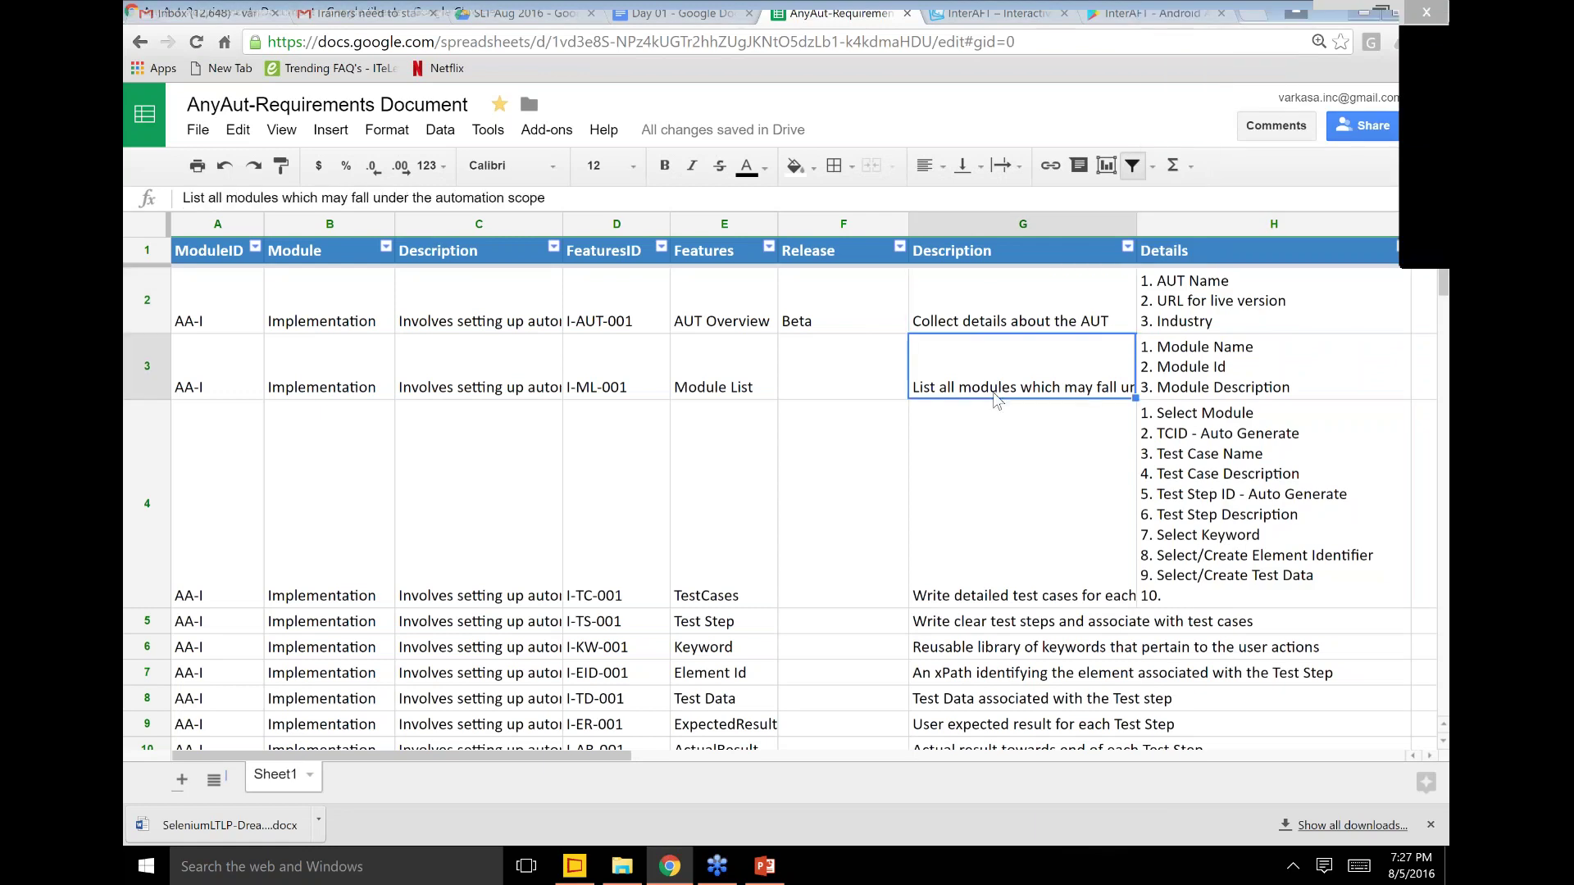
click(995, 544)
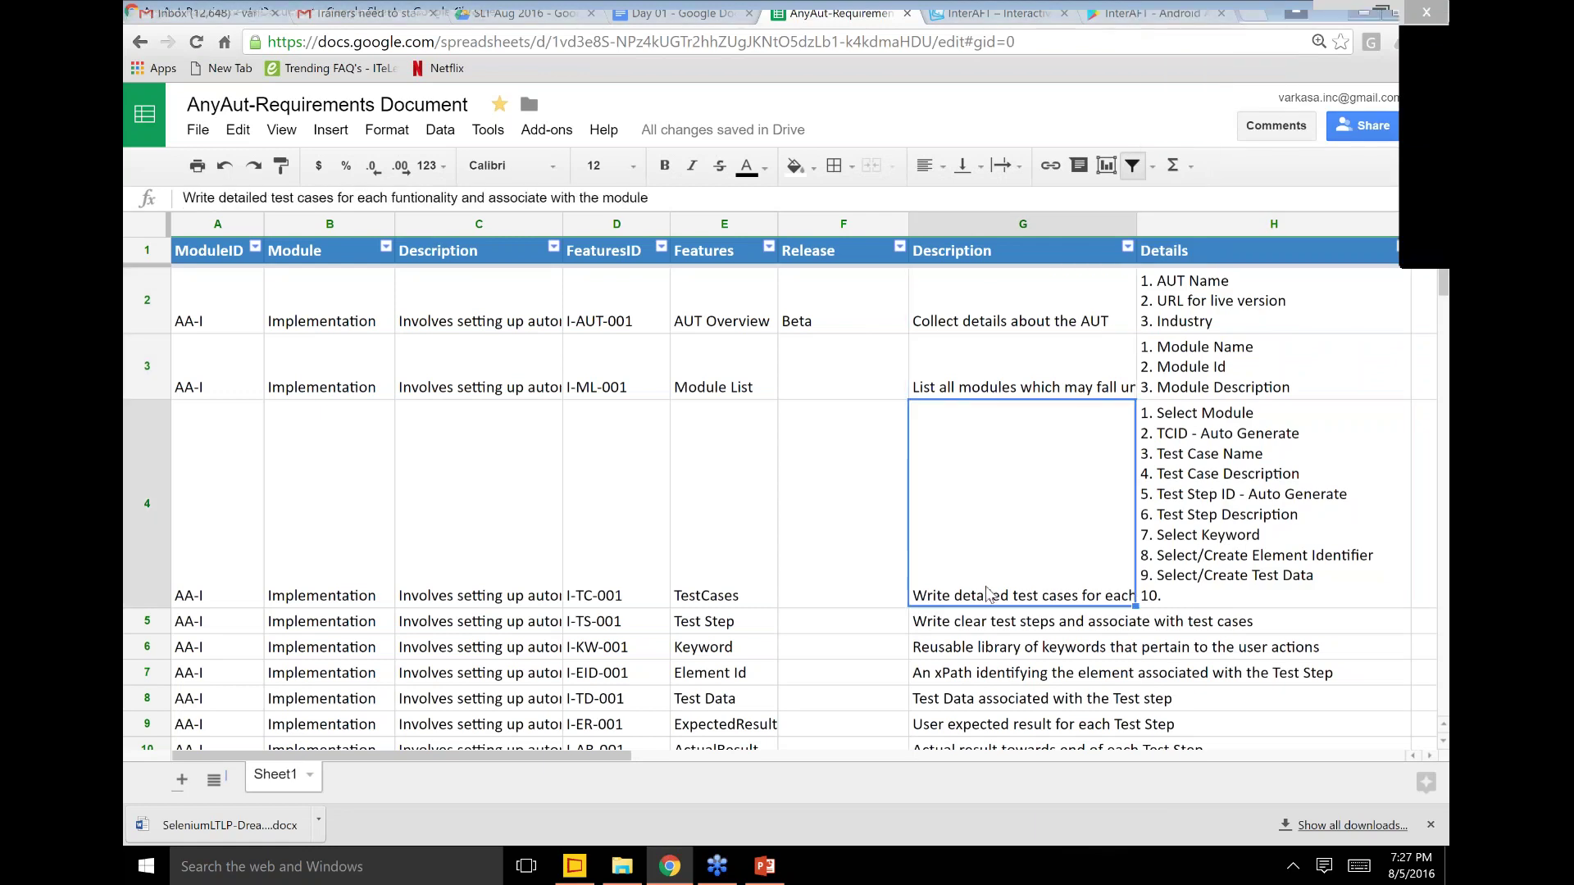
click(988, 629)
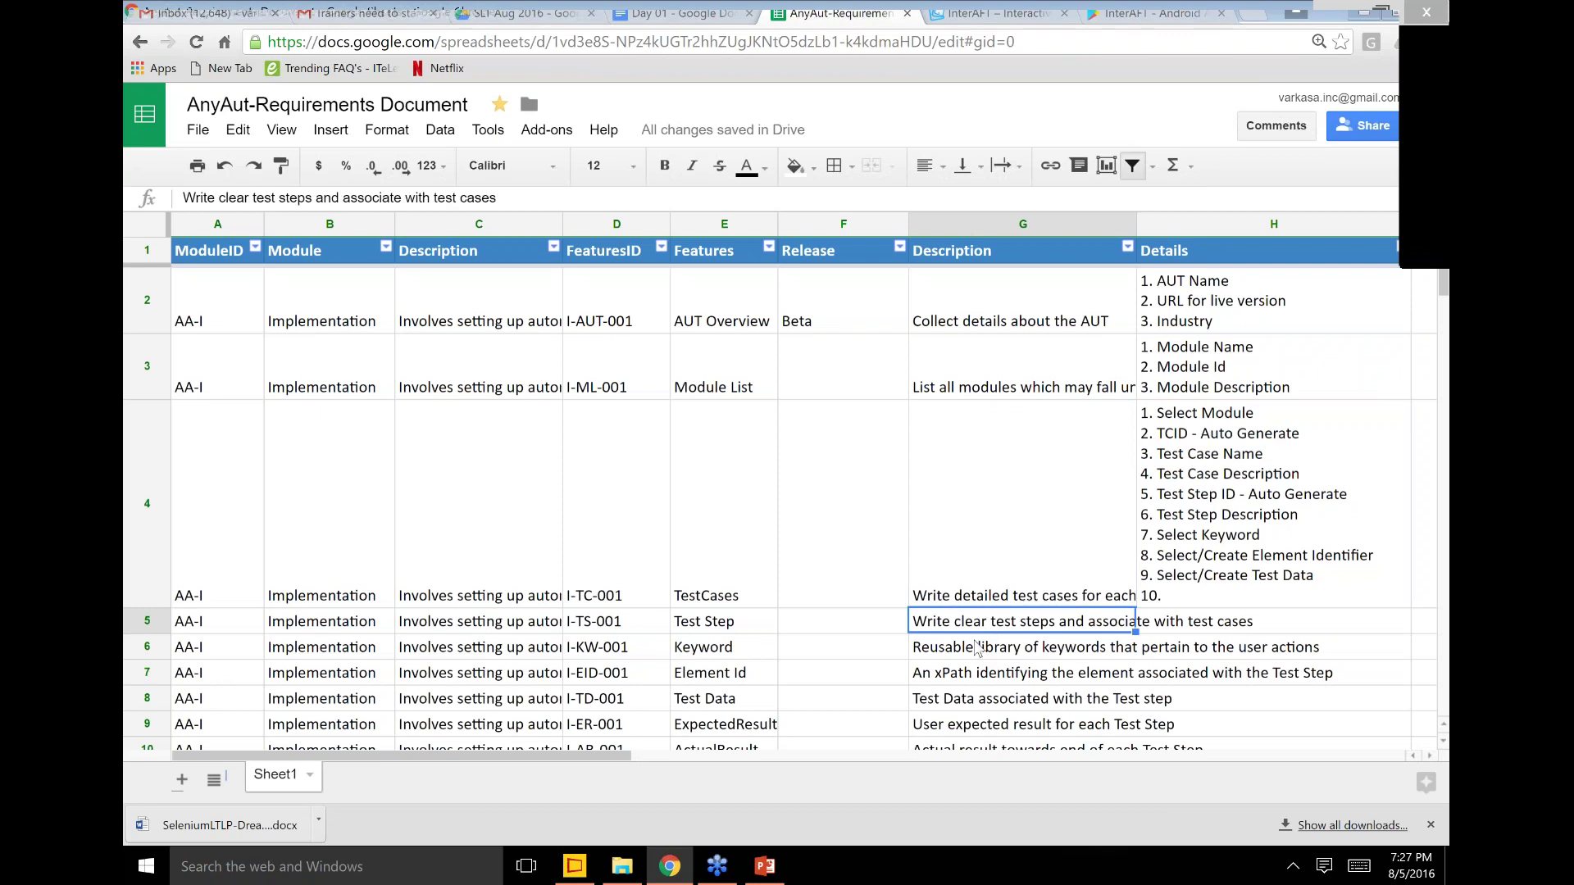
click(978, 648)
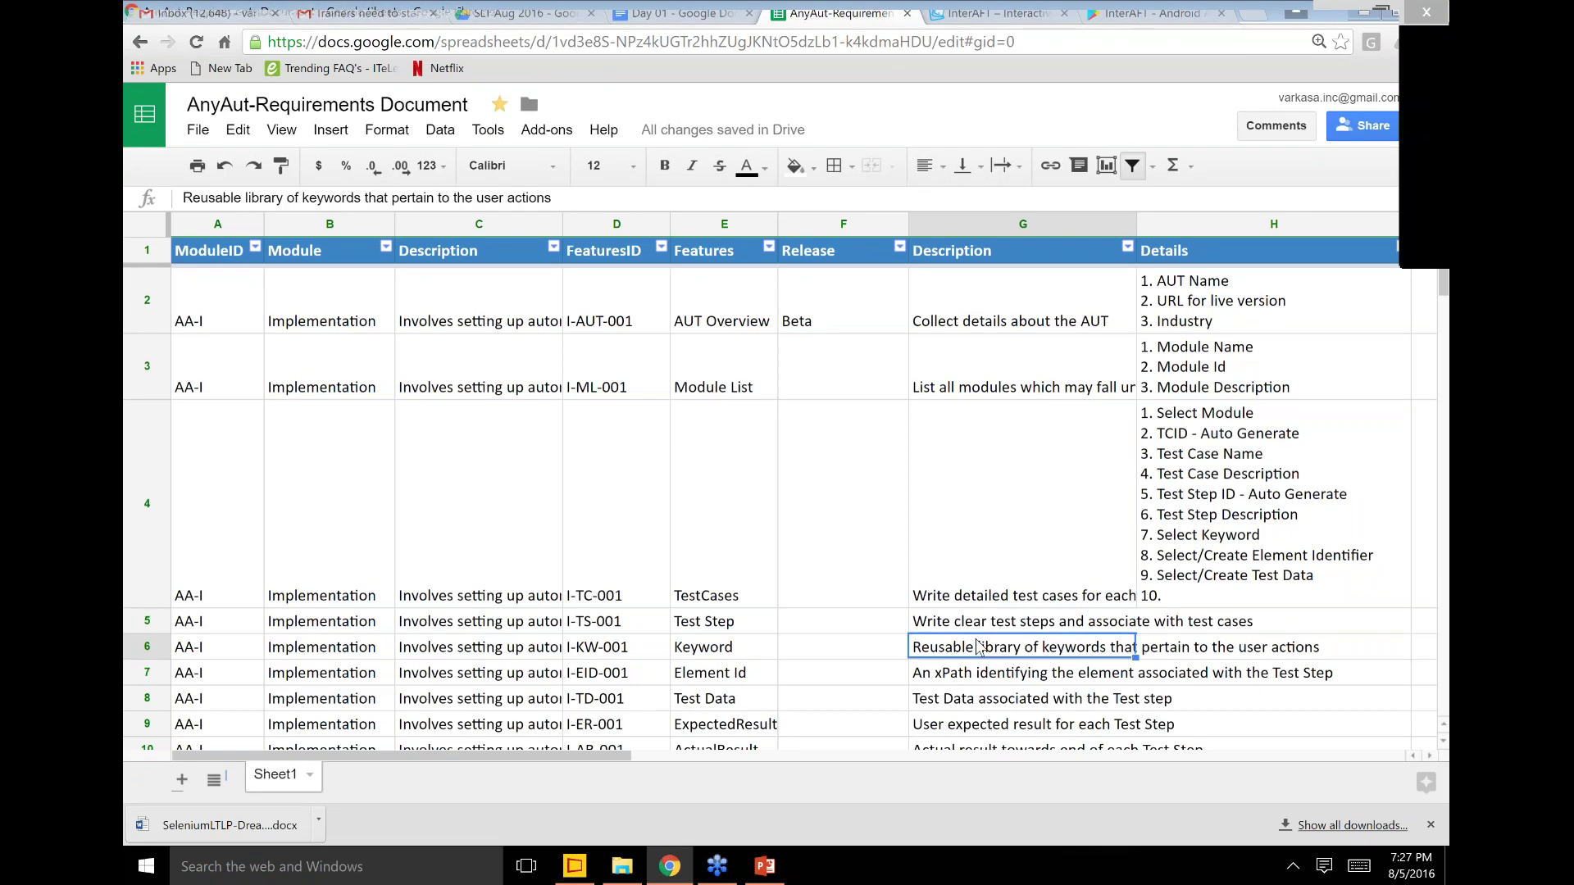
key(Down)
key(Down)
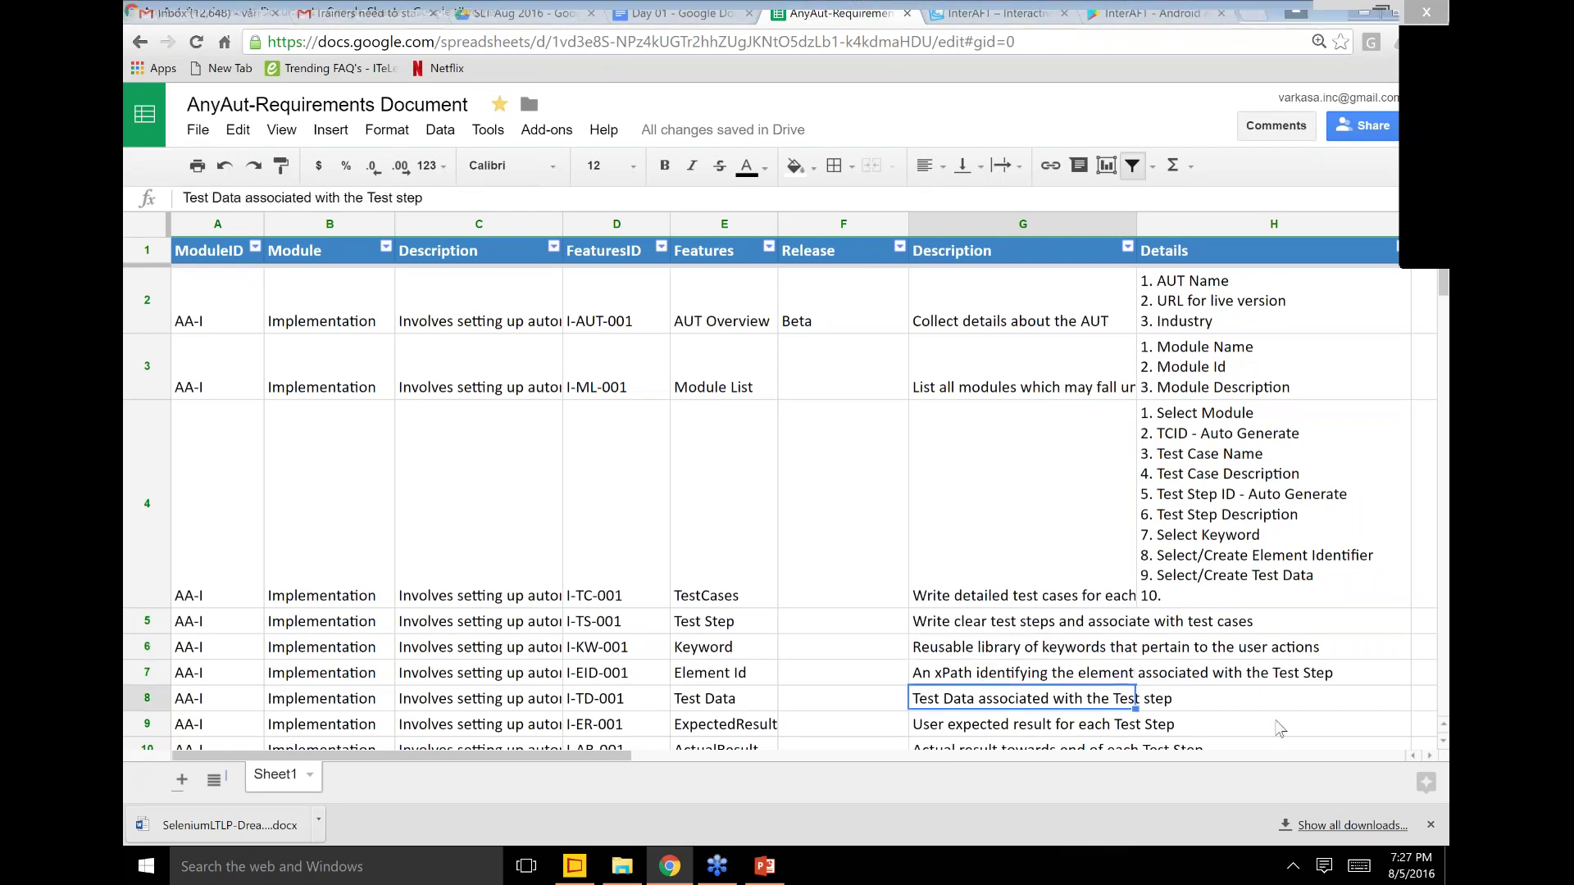
key(Down)
key(Down)
key(Down)
key(Down)
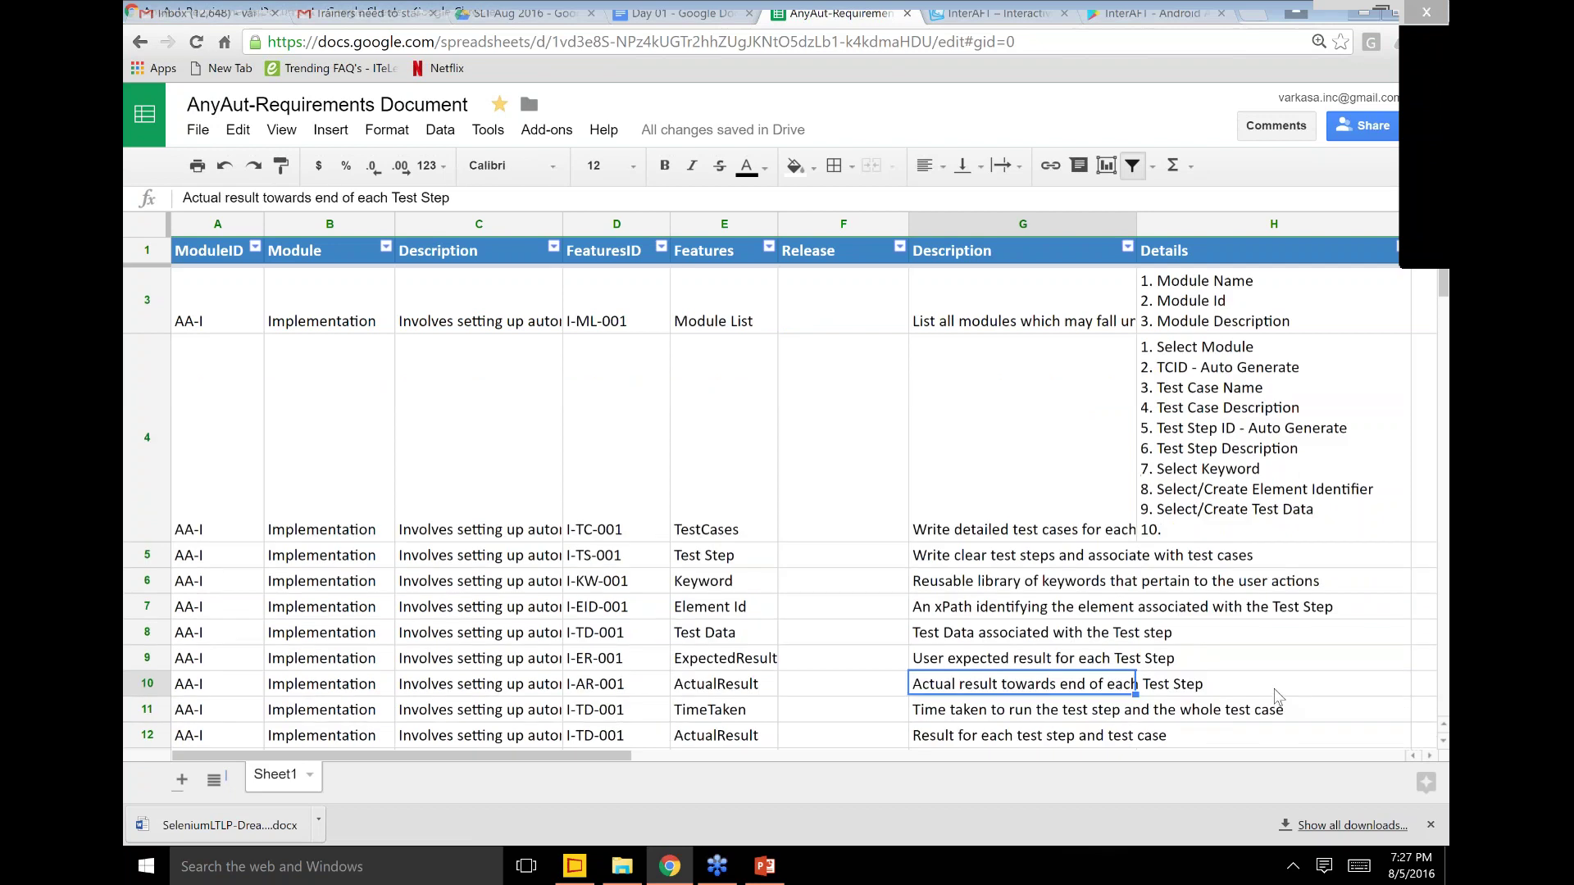
key(Down)
key(Down)
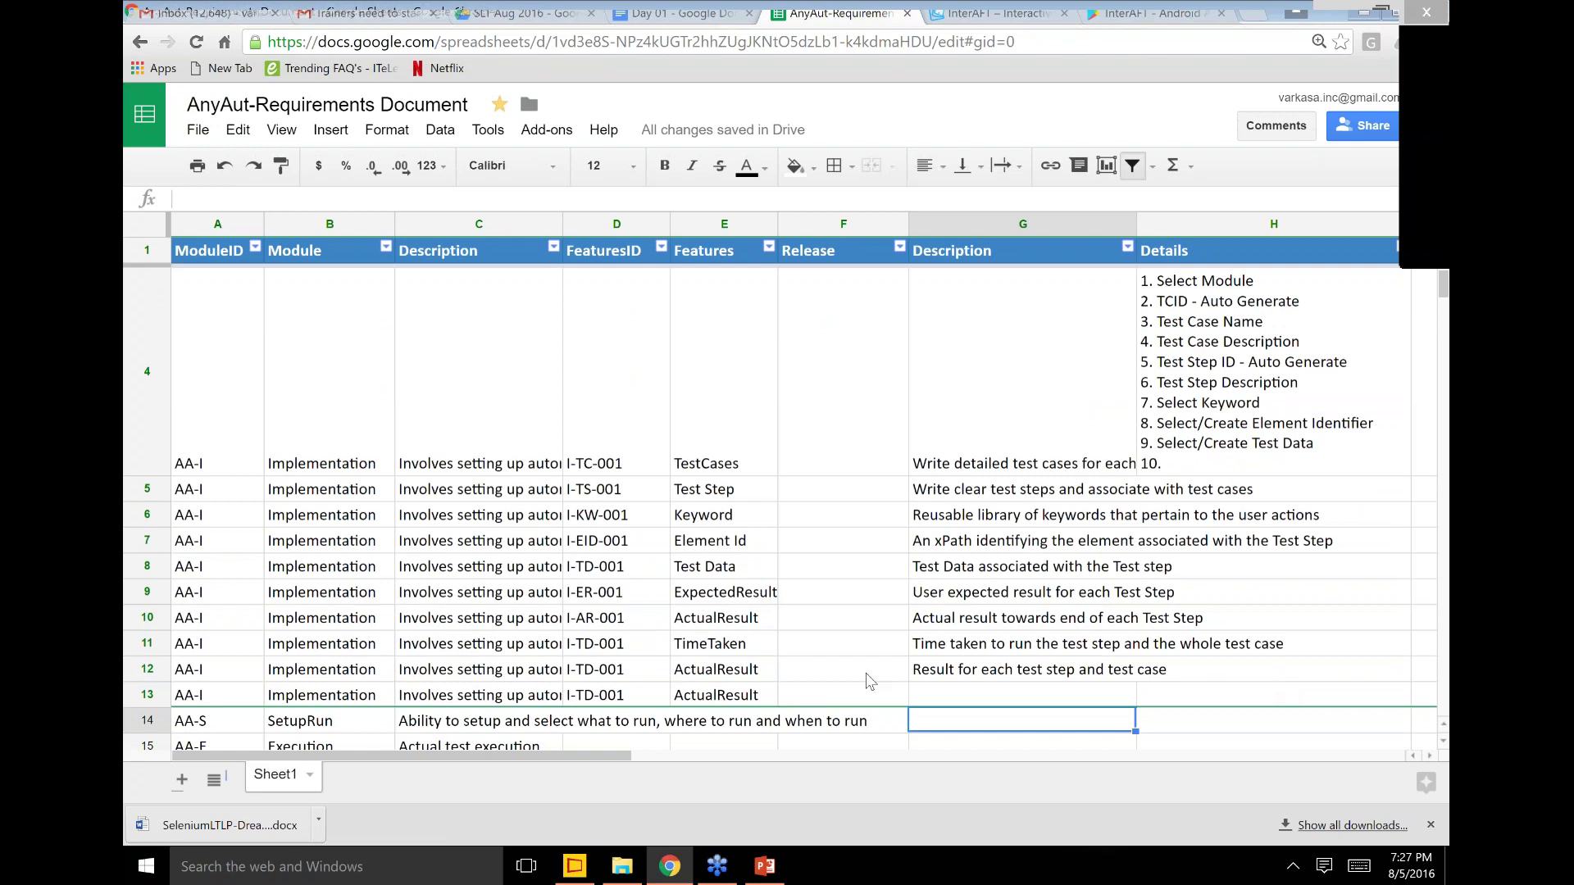
Step: Replace the feature name in row 13 with "ScreenShot"
click(742, 720)
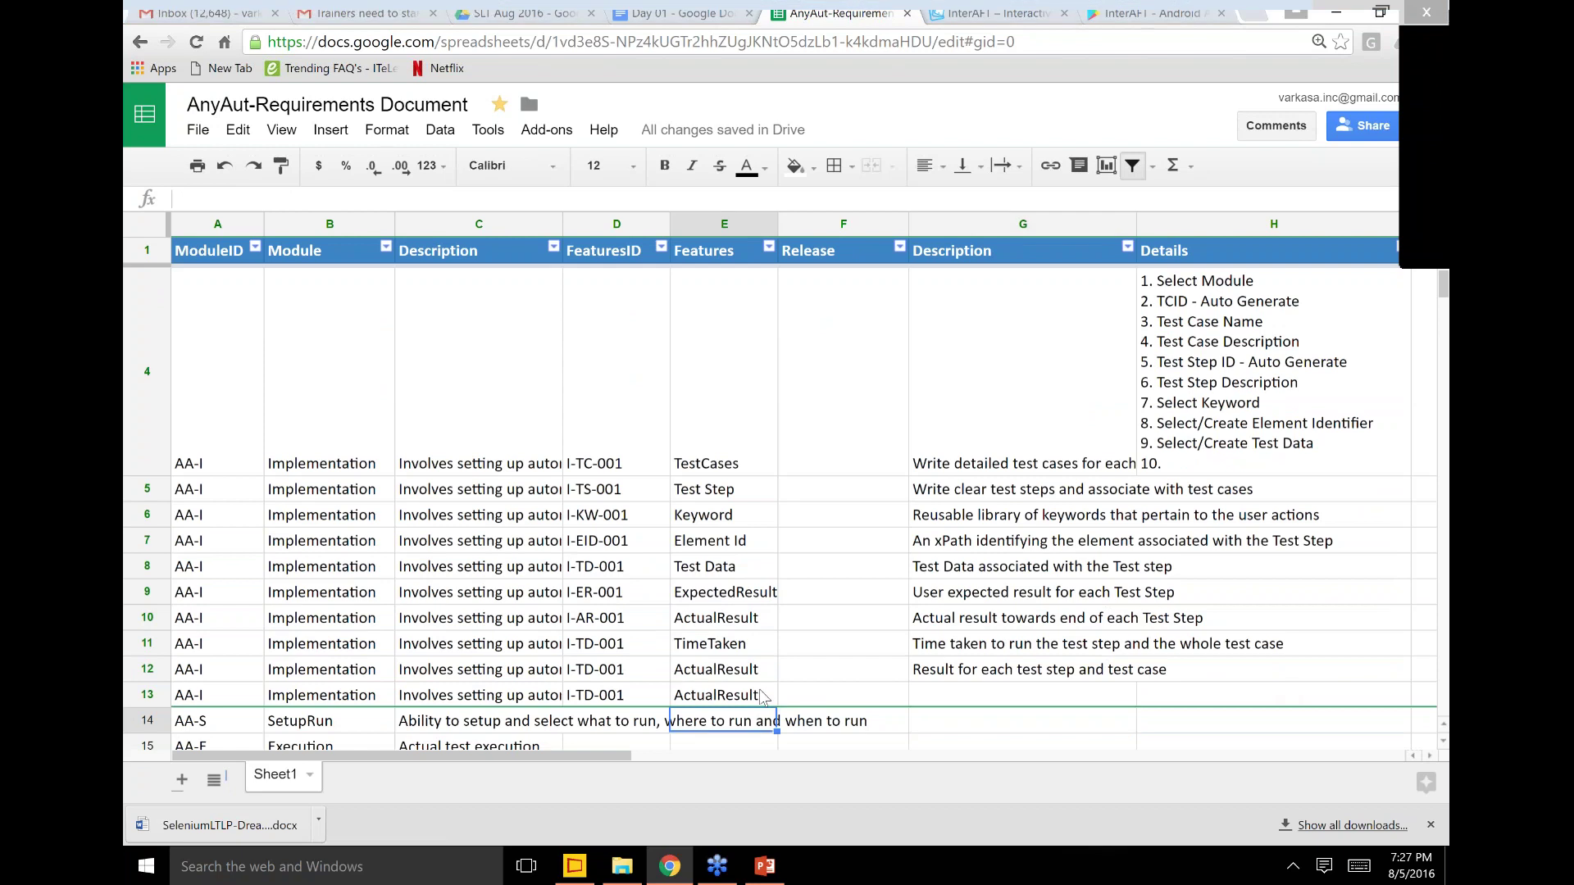
click(763, 697)
text(Screen)
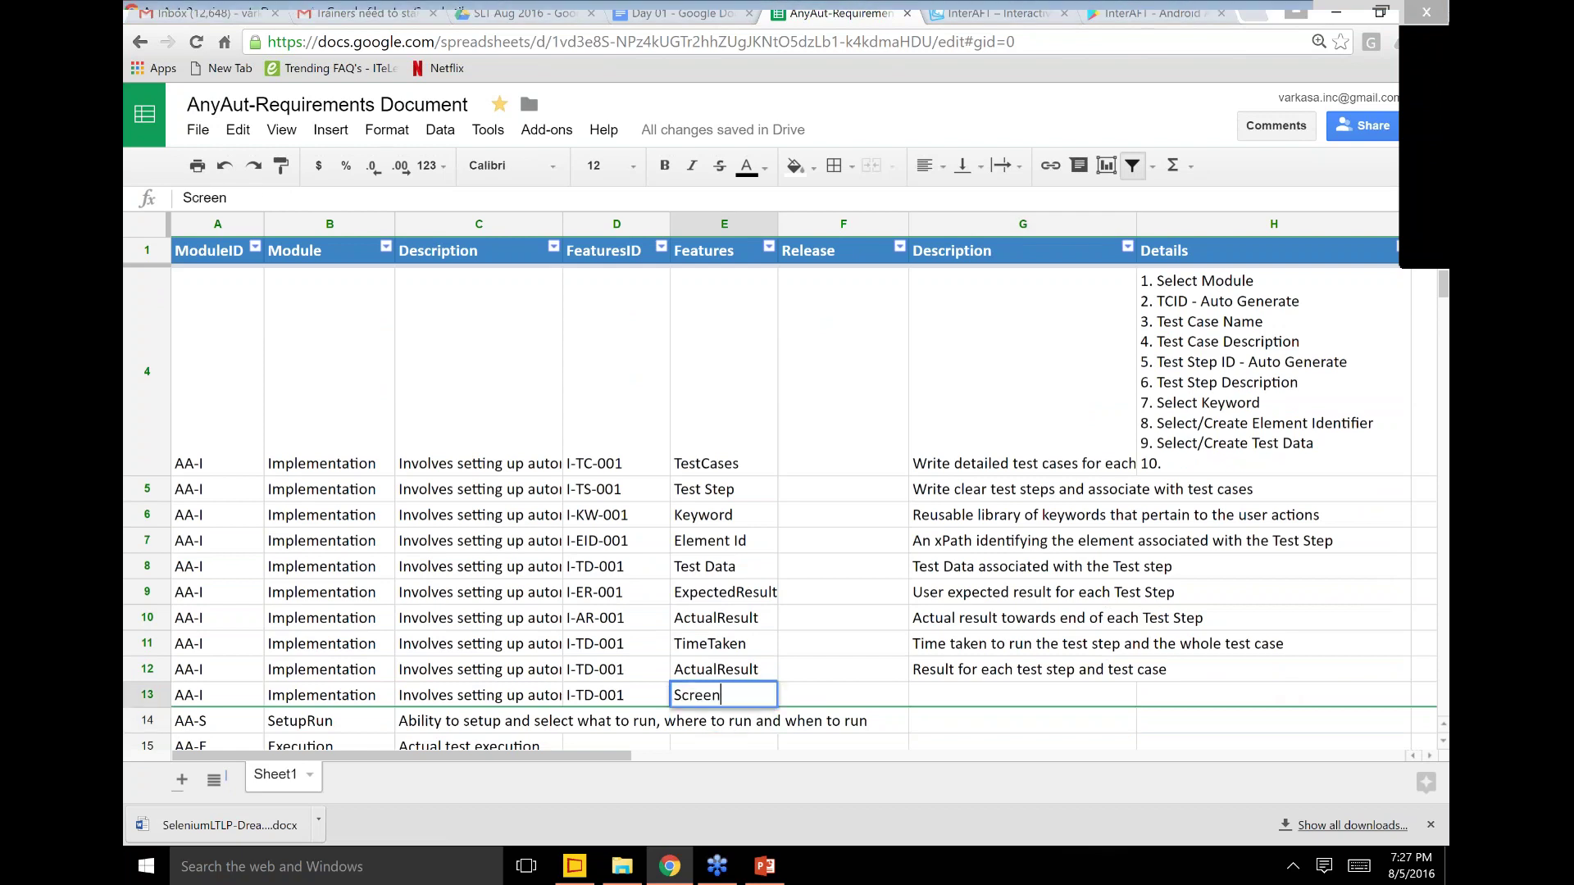
text(Shot)
key(Tab)
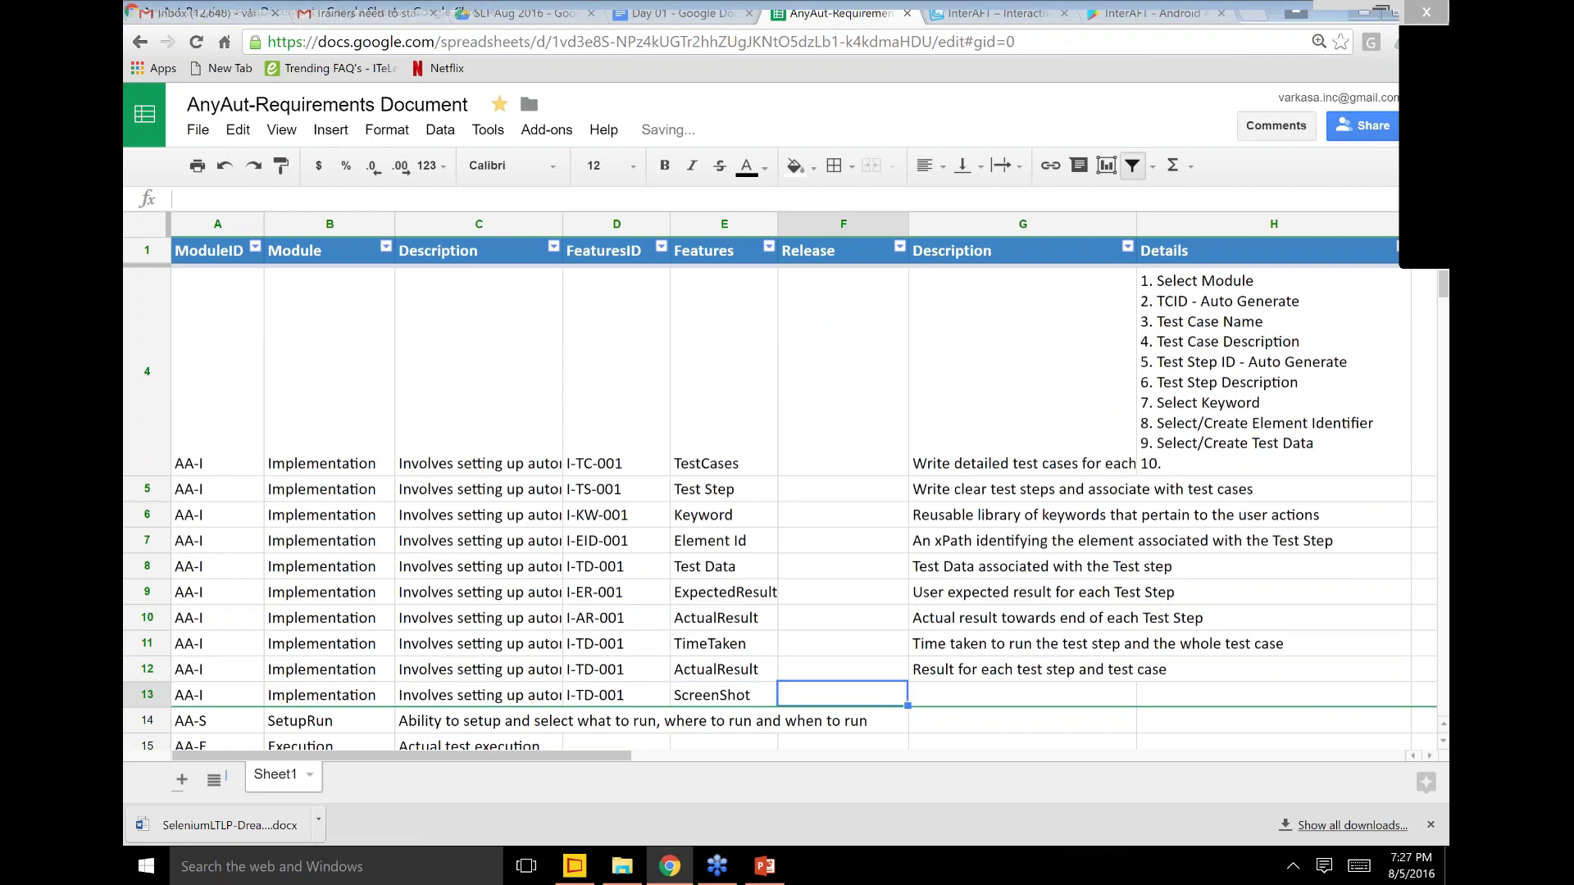
Step: Replace the feature name in row 12 with "Error Details"
click(724, 695)
click(724, 669)
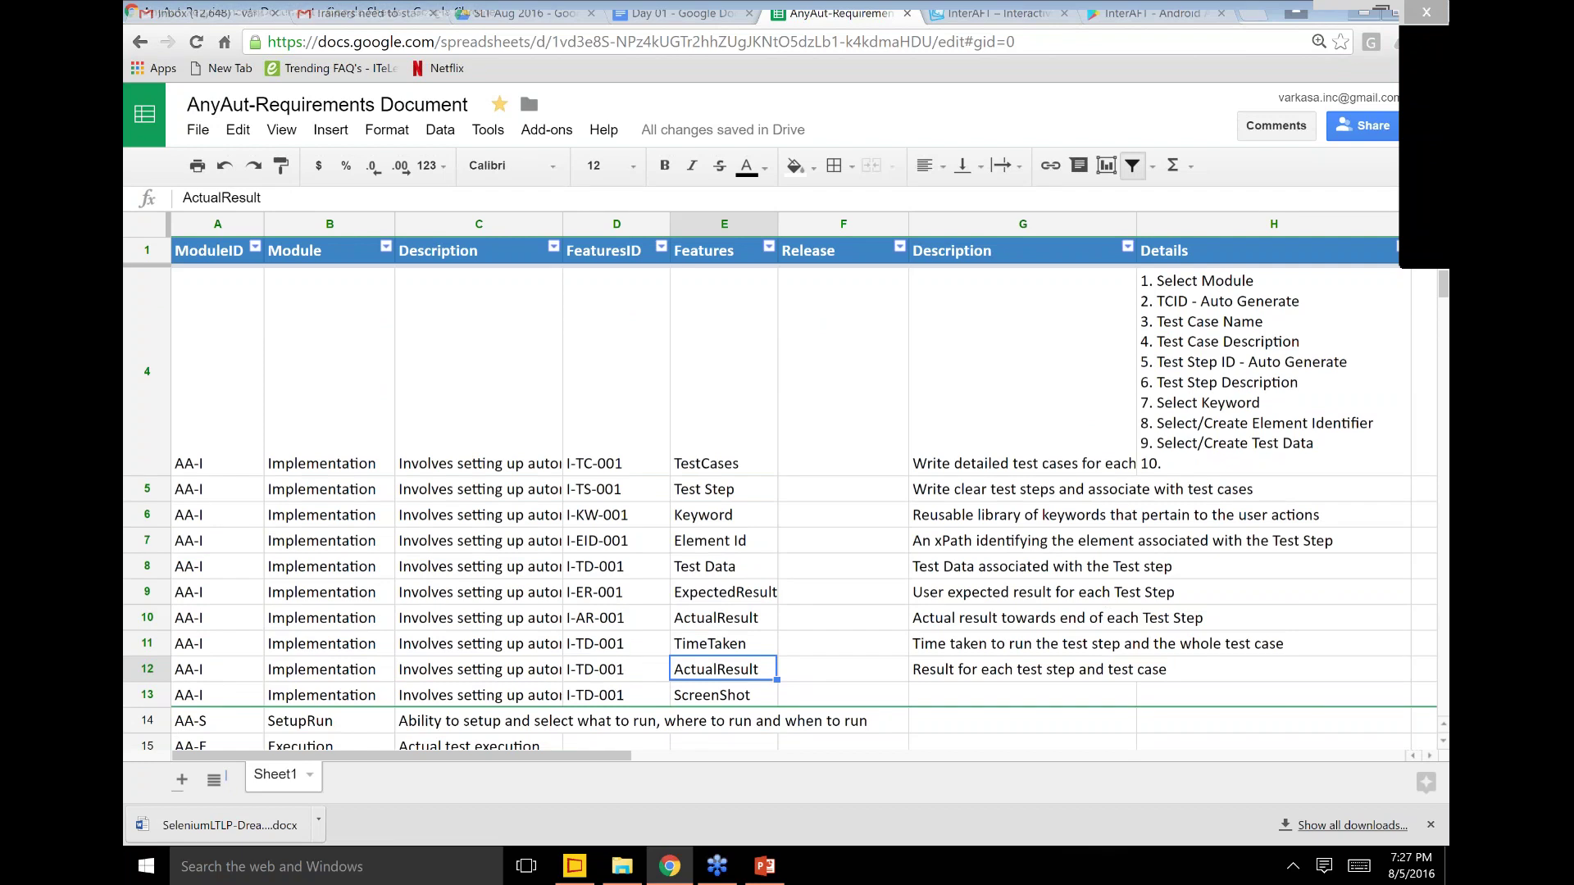
text(Errpr)
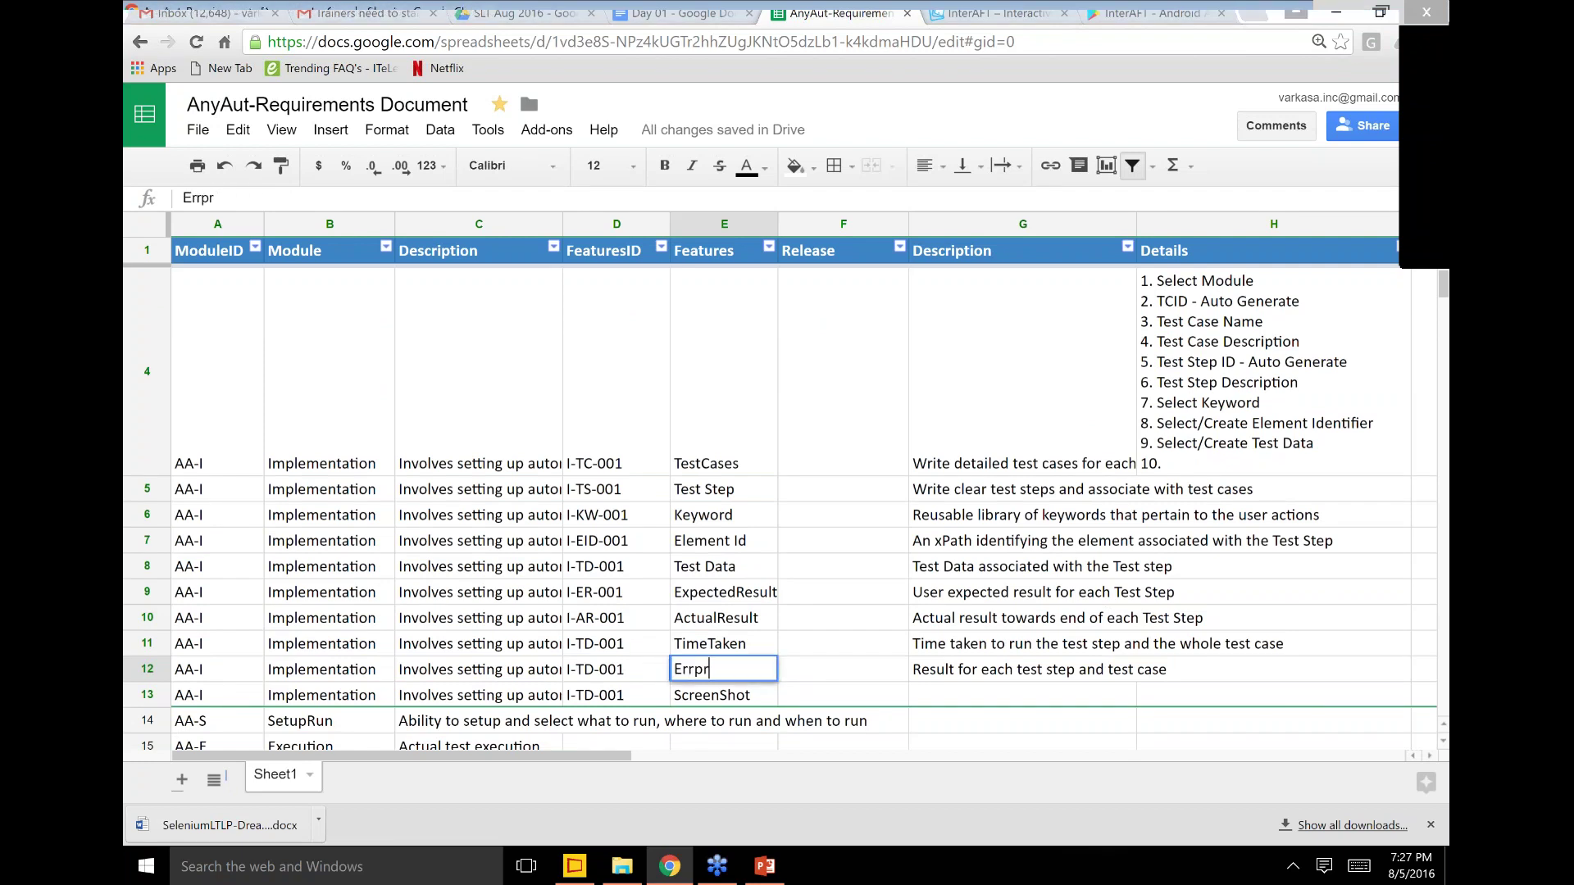
key(BackSpace)
key(BackSpace)
text(or Details)
key(Return)
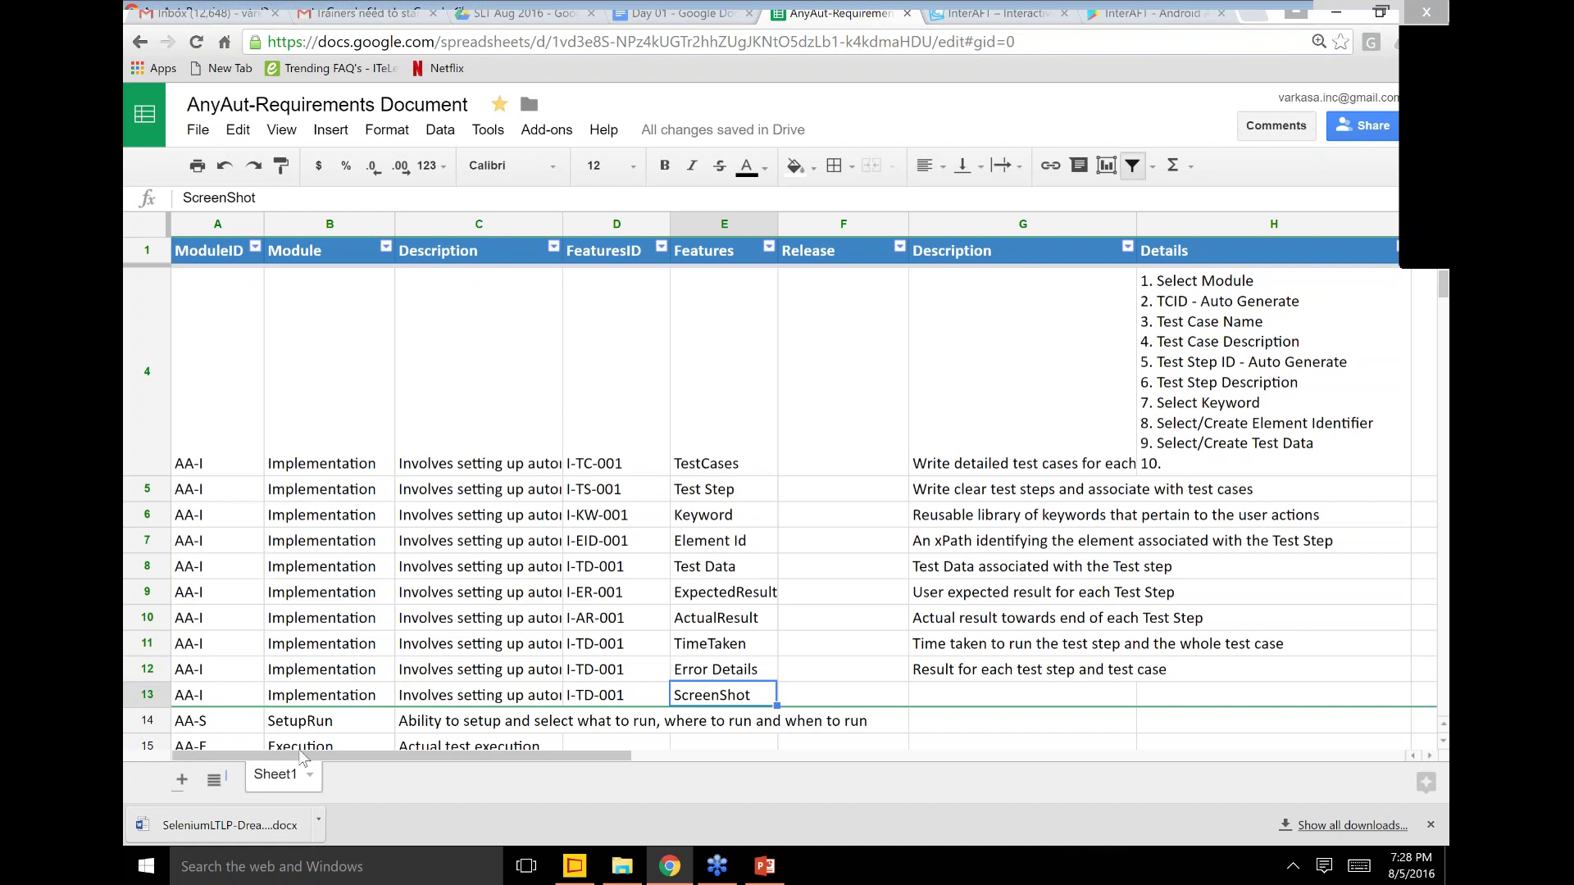
Step: Switch between the blank Fresh Paint canvas and the AnyAut-Requirements Document in Chrome
click(580, 881)
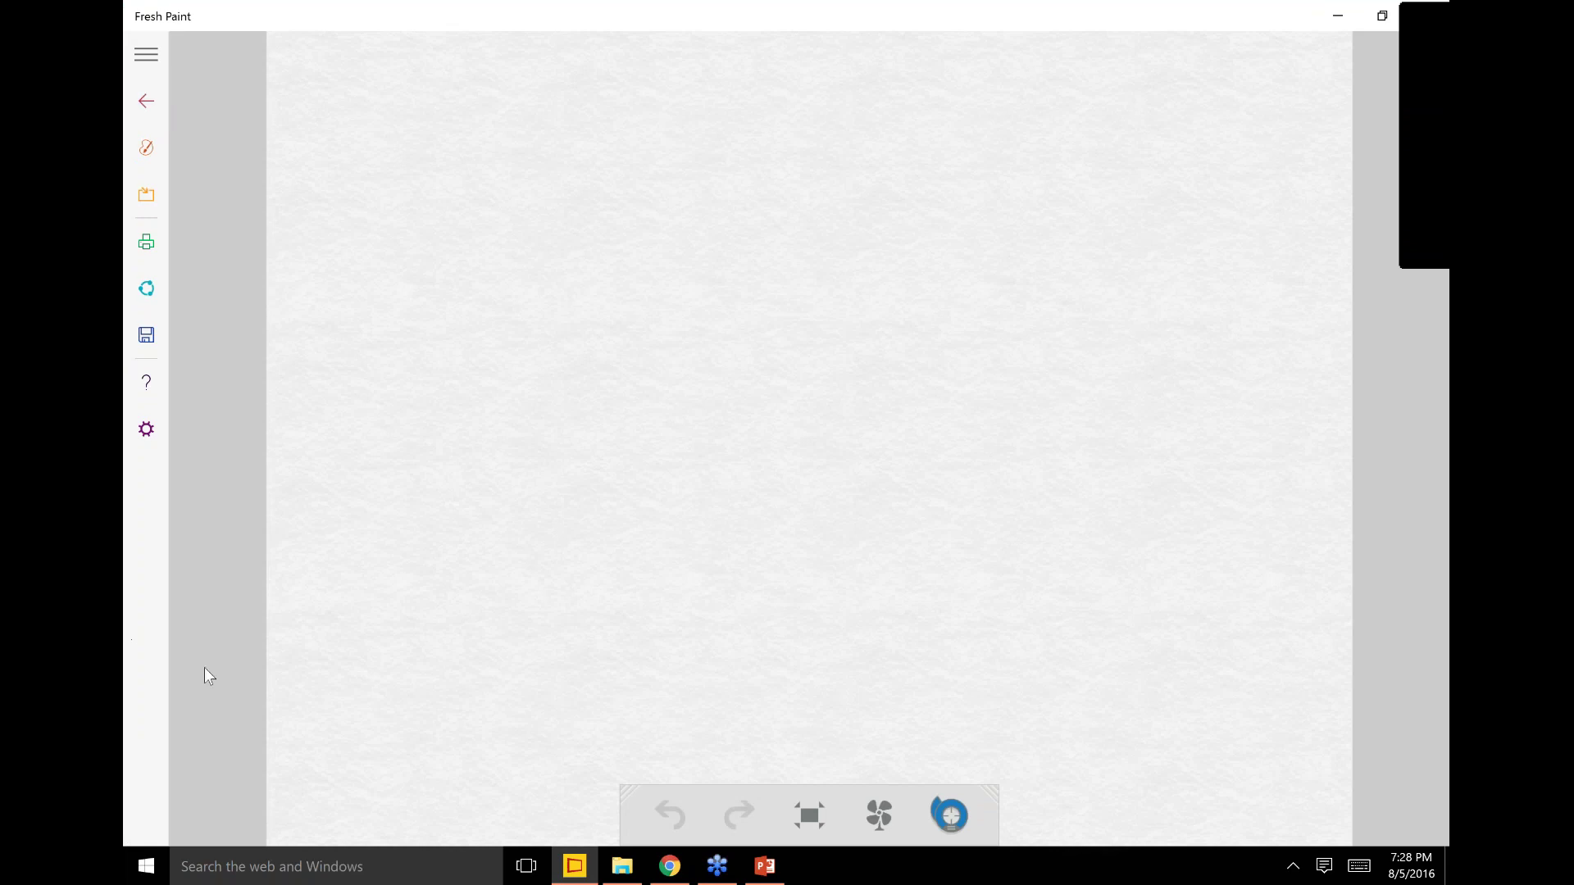
mouse_move(660, 872)
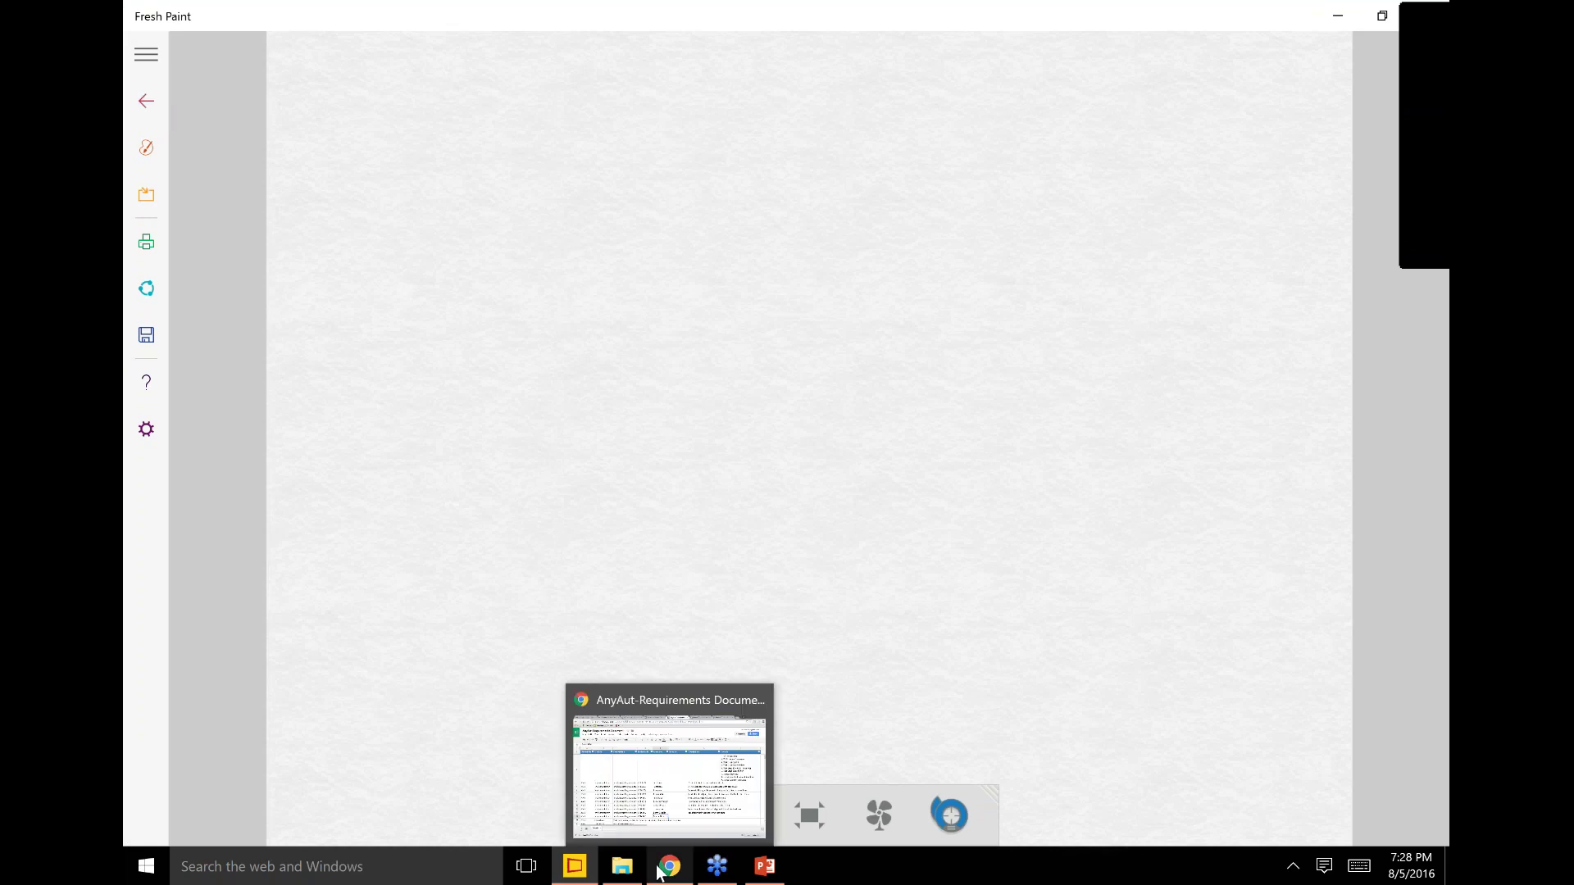
click(682, 783)
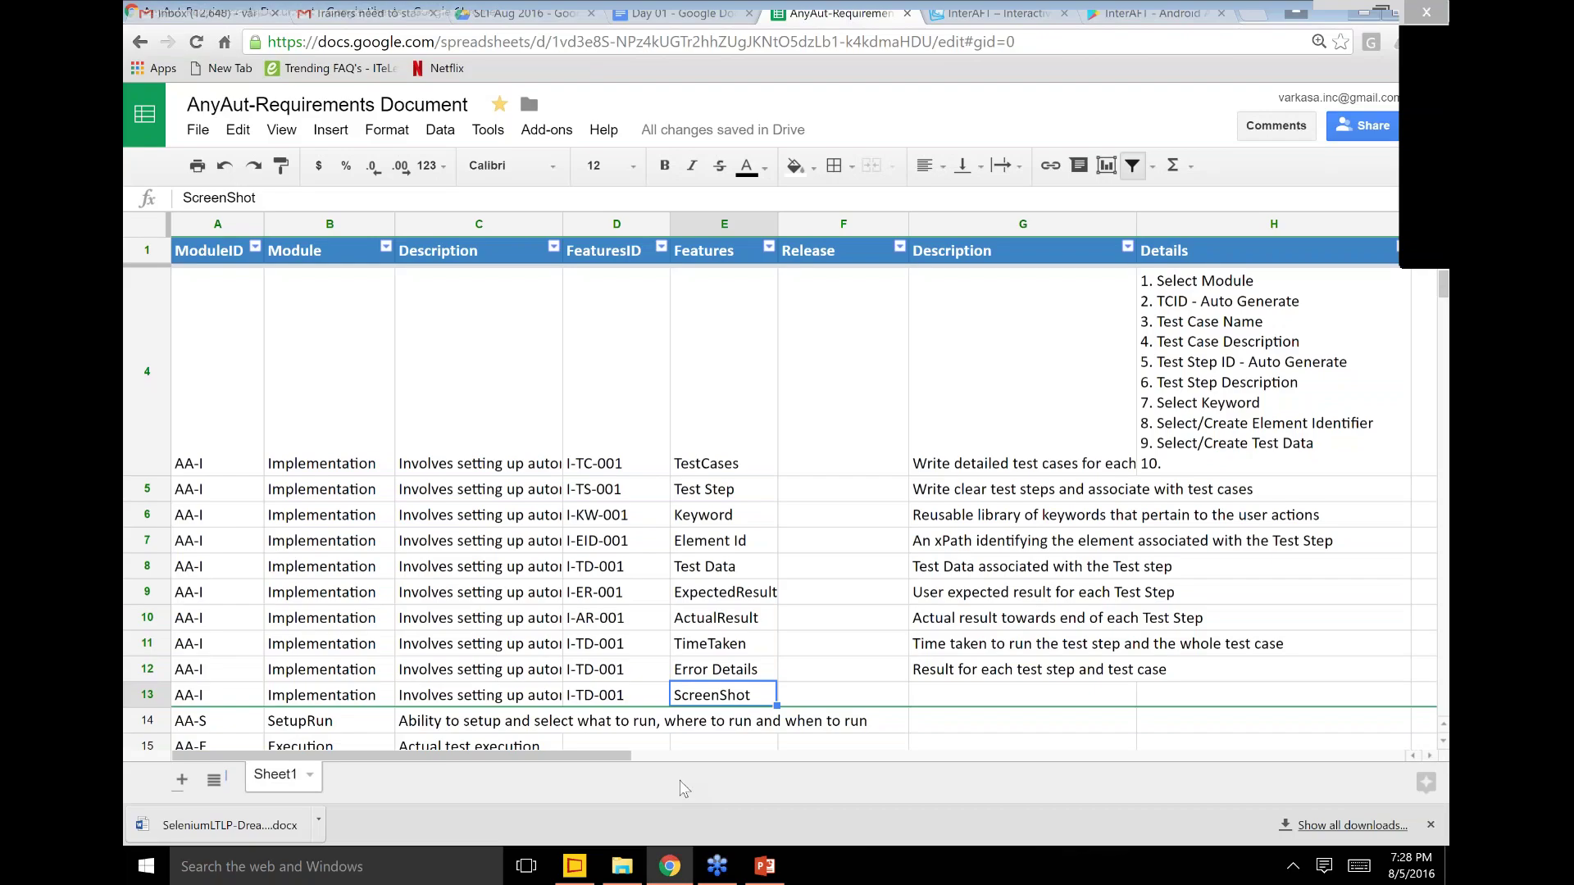
click(1380, 12)
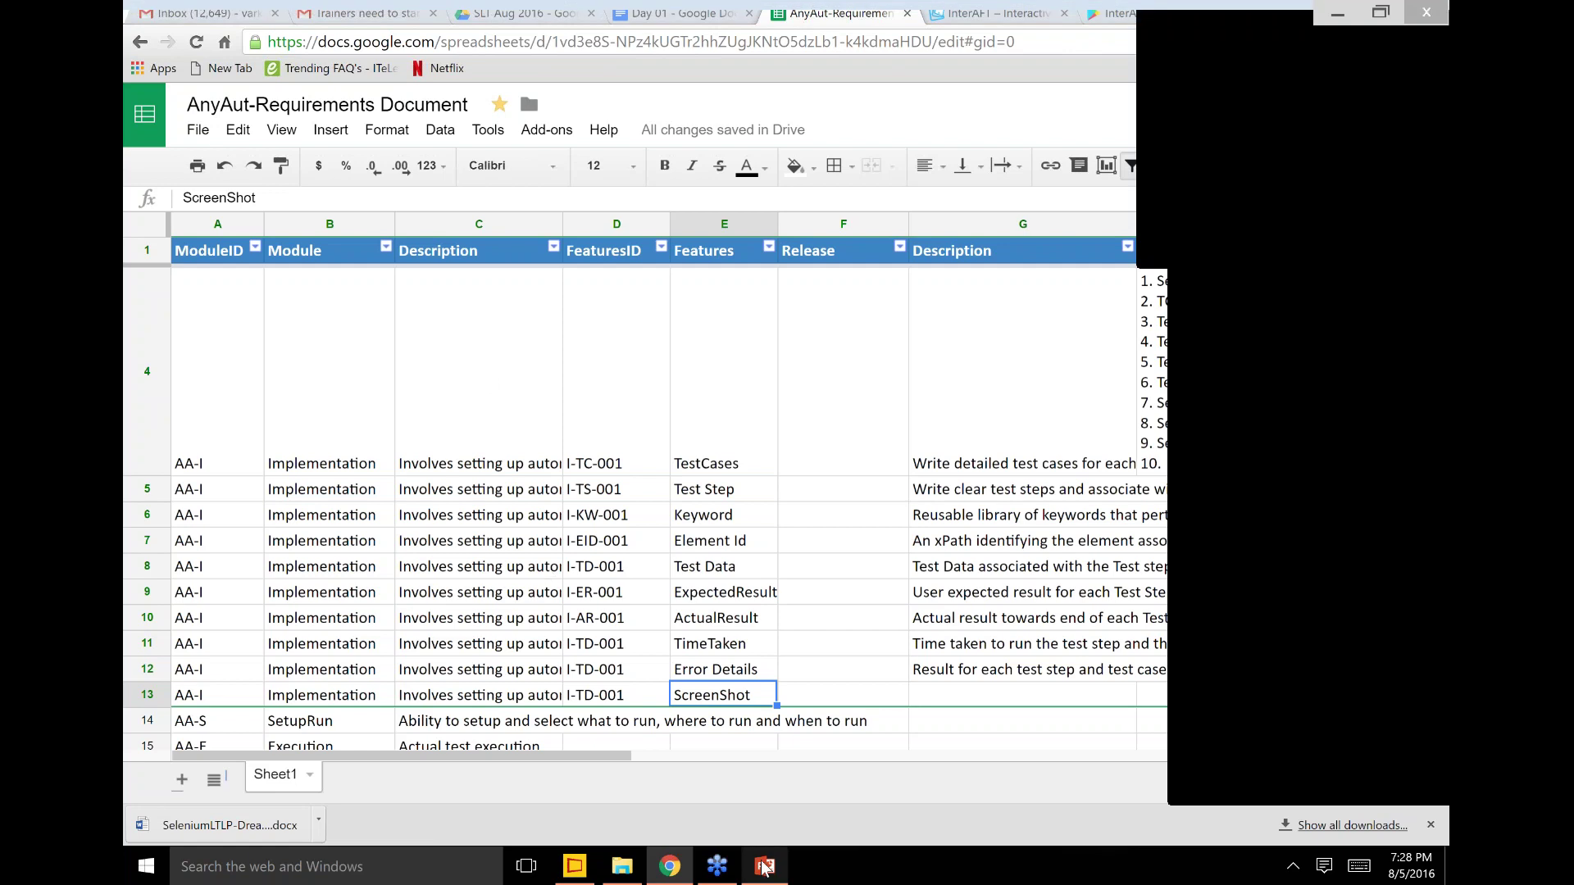
click(672, 870)
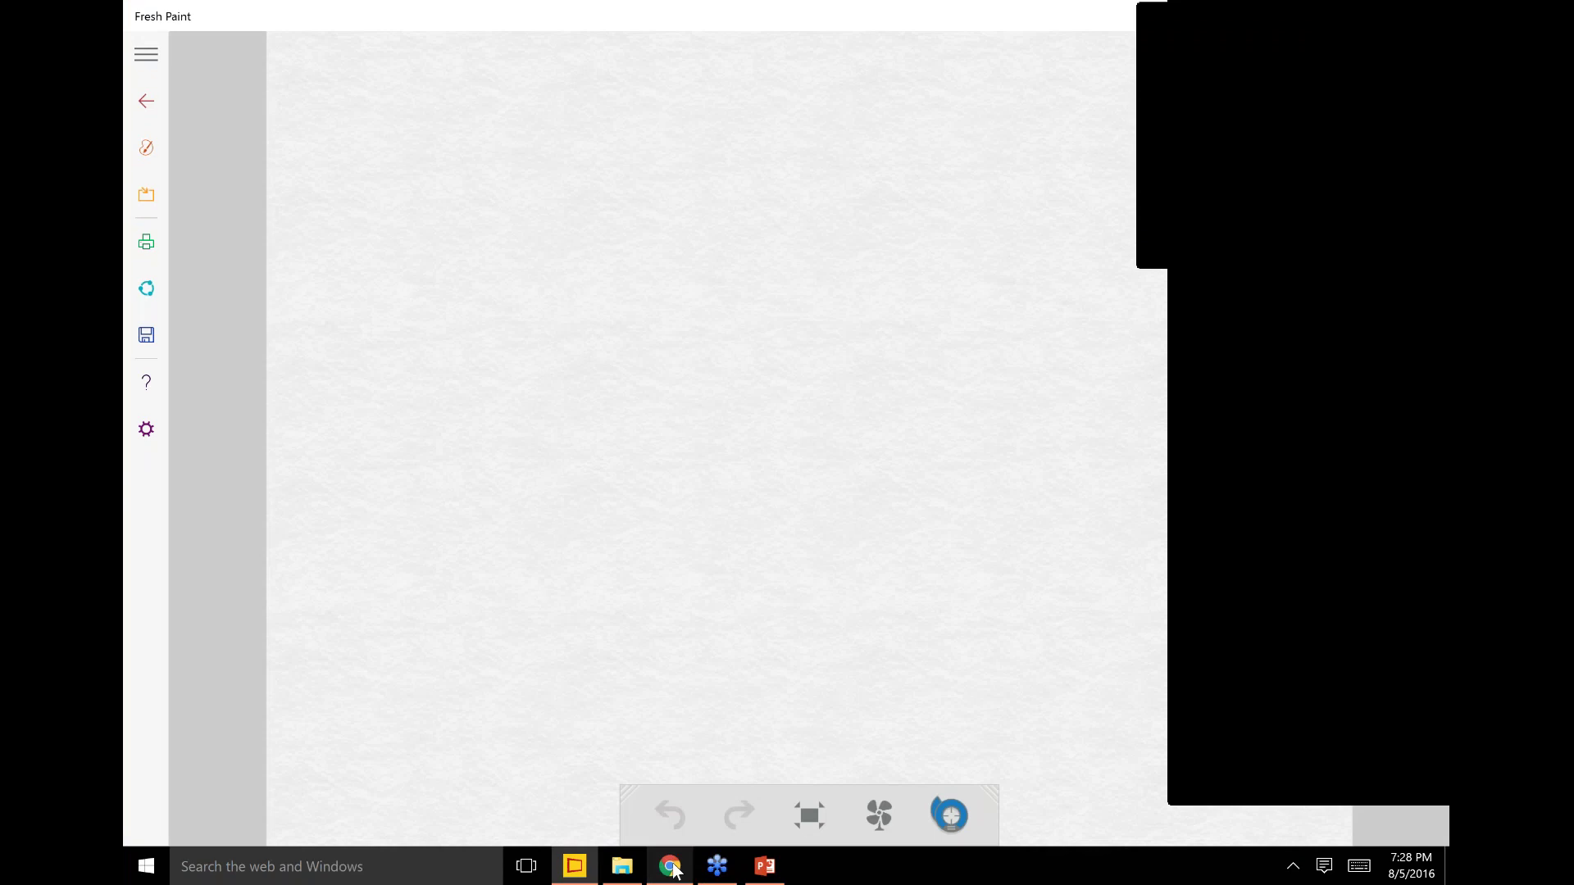